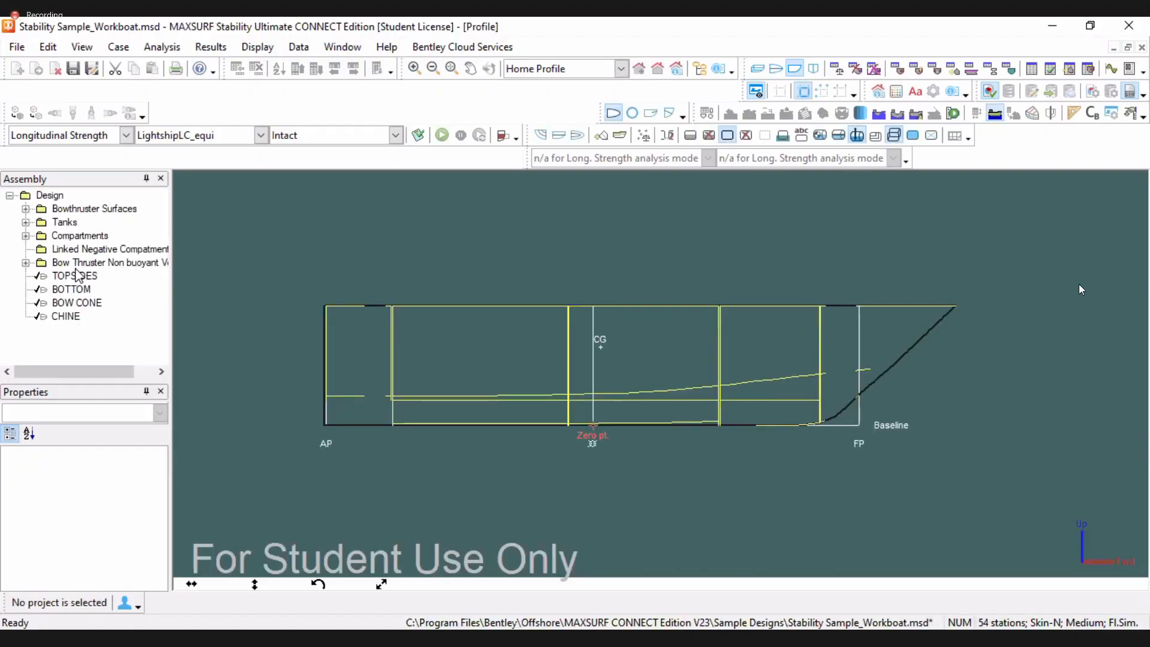
click(78, 263)
click(72, 289)
click(75, 302)
click(66, 316)
click(757, 318)
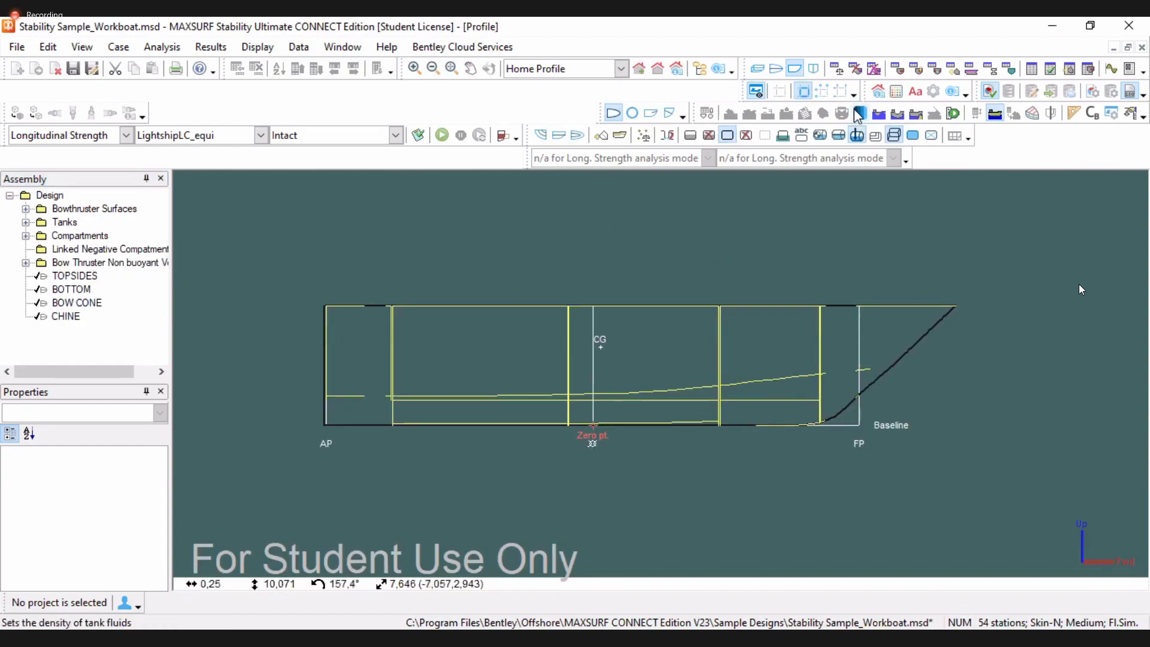
Set the analysis mode to Tank Calibration
click(127, 135)
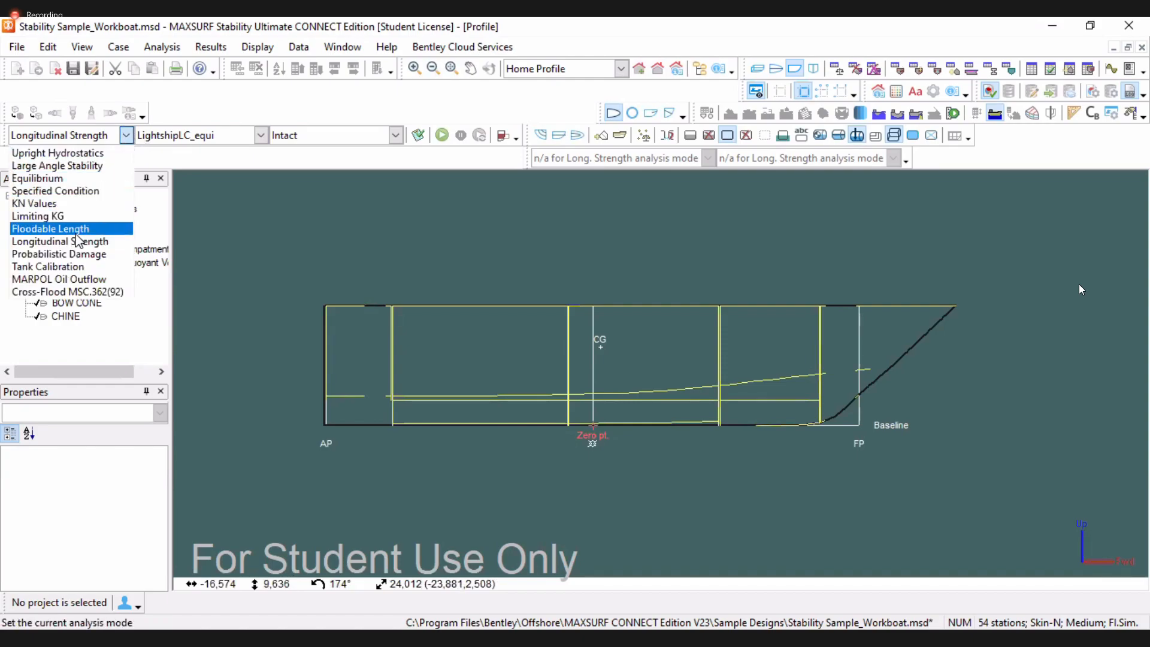
click(71, 267)
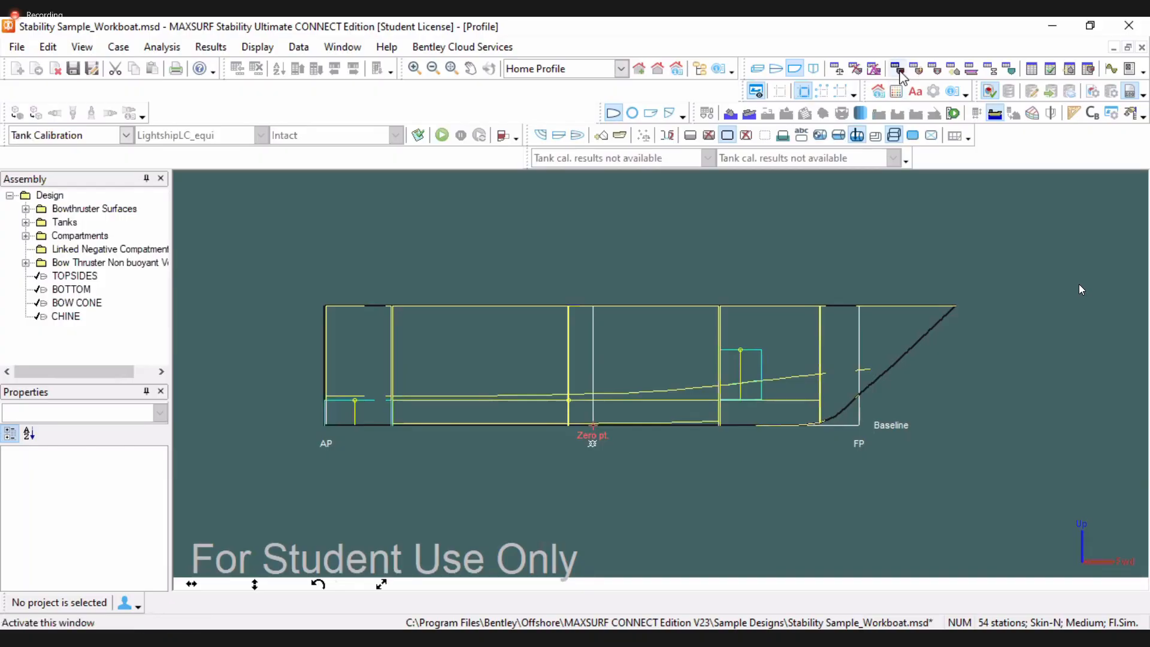
Open the input tables and browse the Room Definition, Sounding Pipes, Cross-Flood Definition, Key Points, Modulus and Bulkheads sheets
click(898, 70)
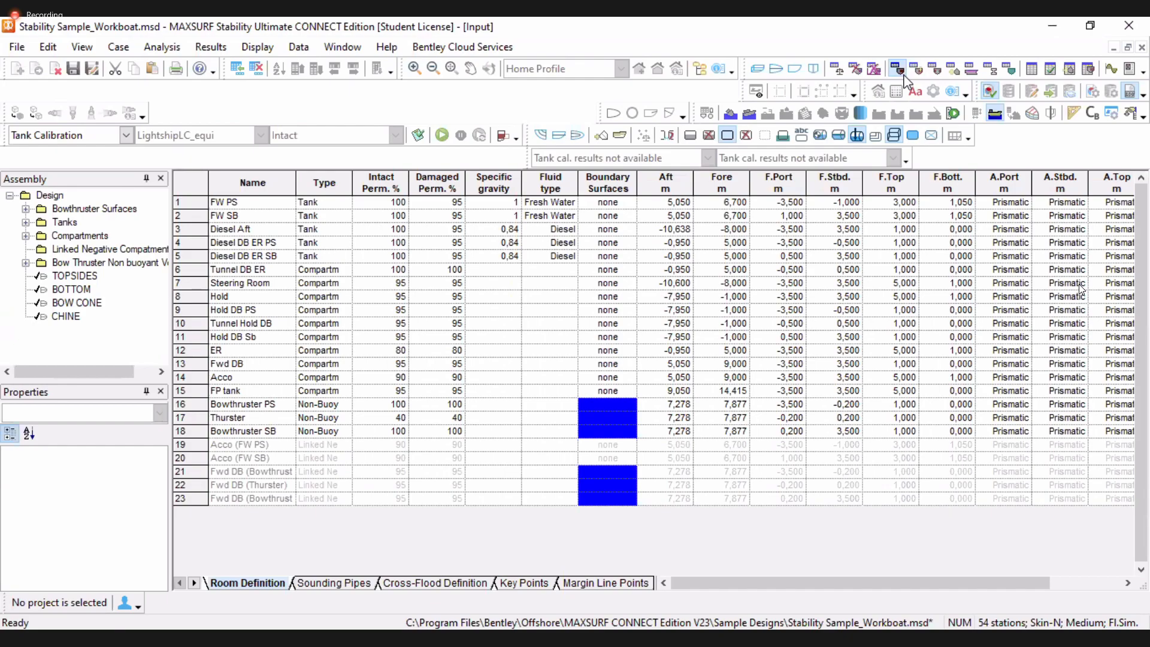
click(917, 71)
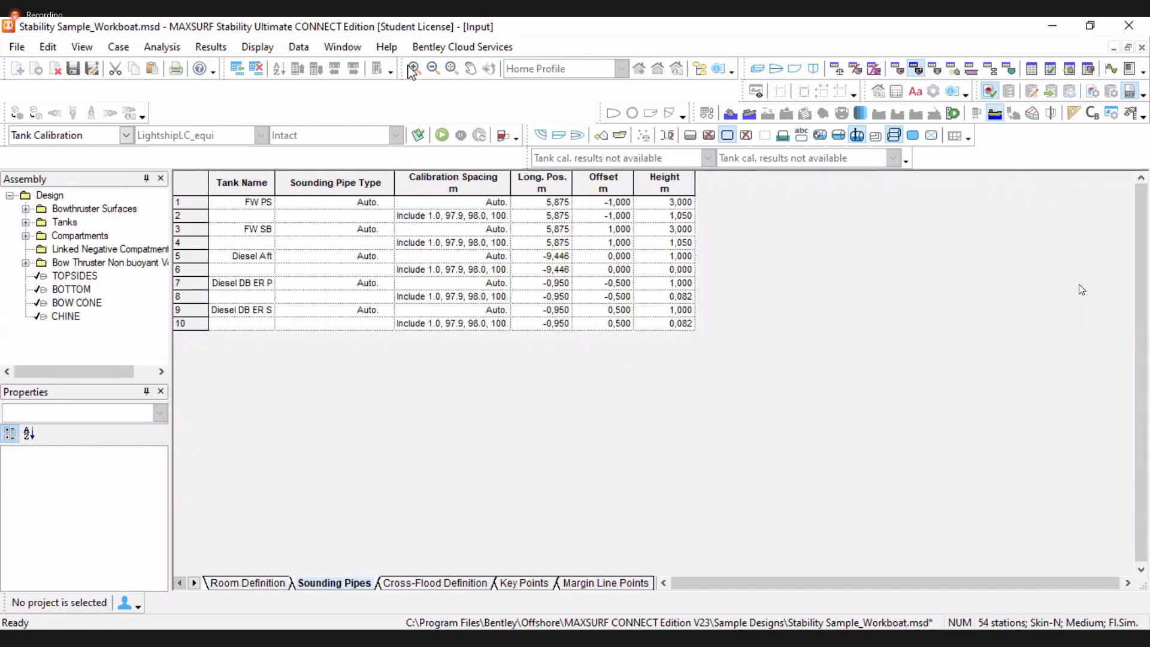
click(414, 584)
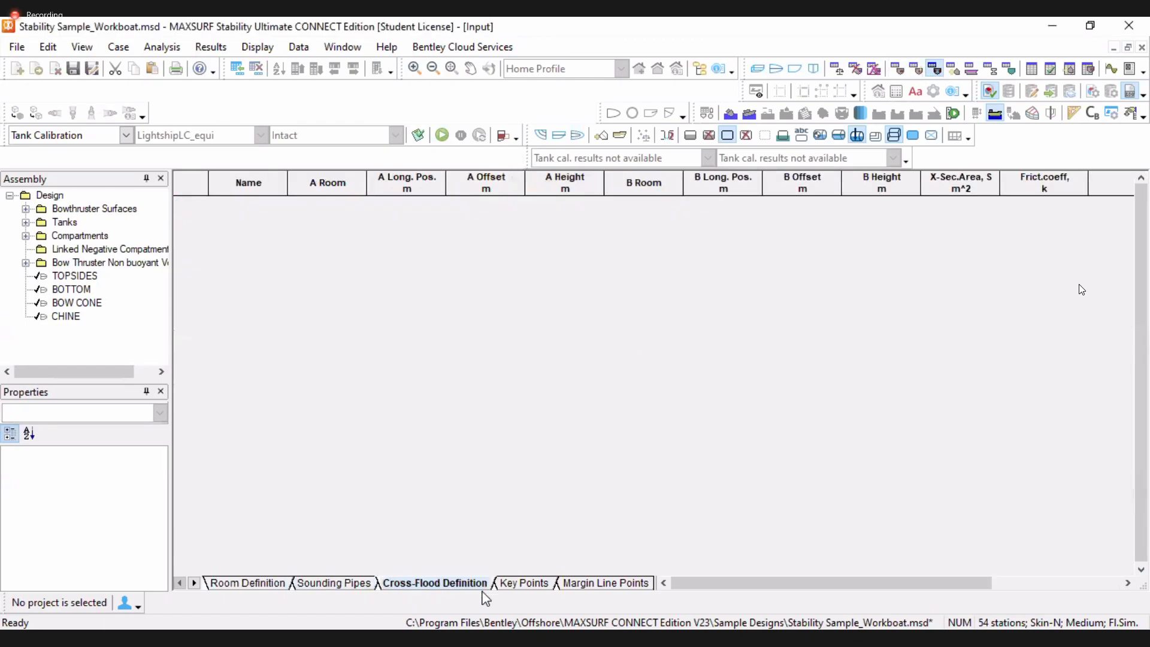
click(508, 584)
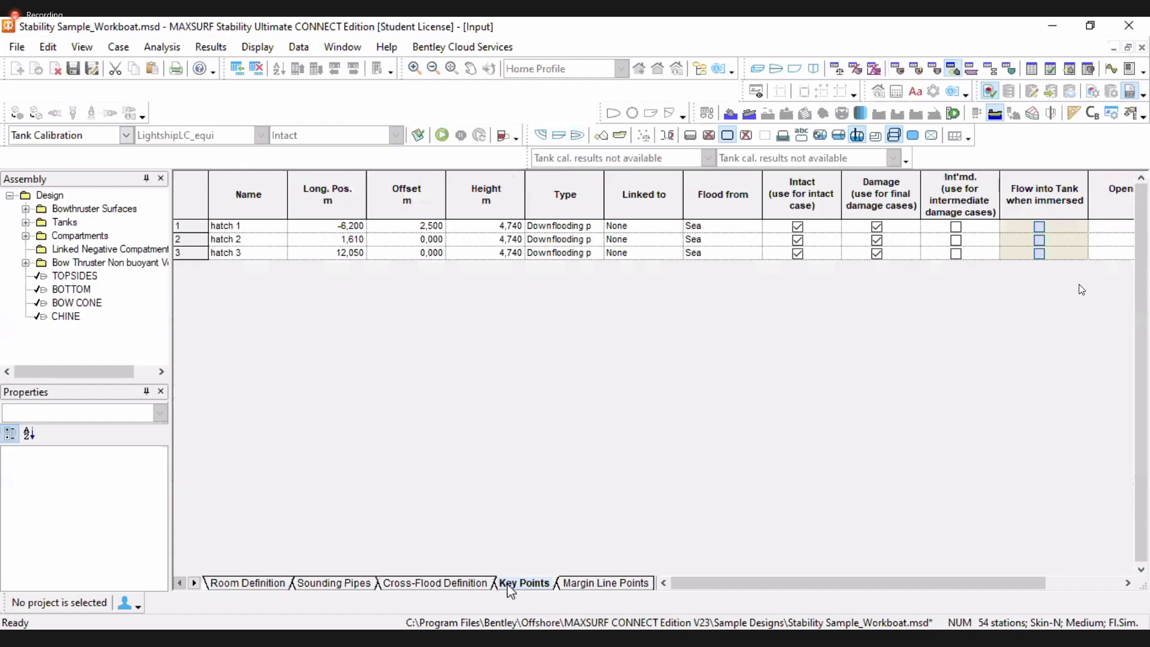
click(581, 588)
click(591, 590)
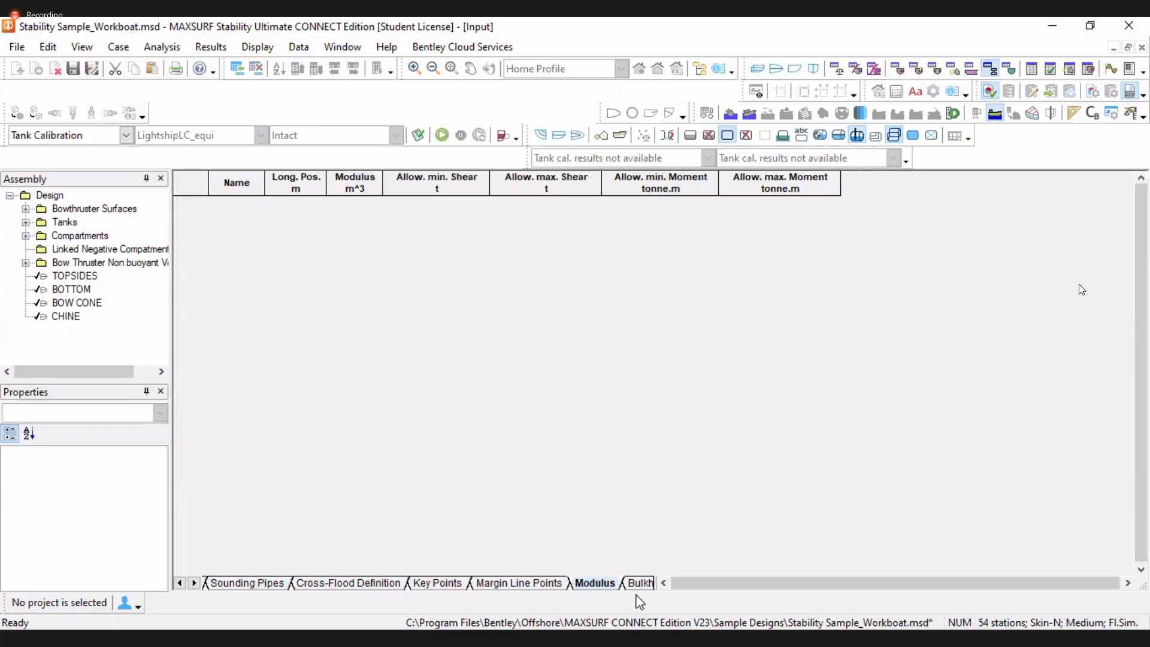
click(642, 584)
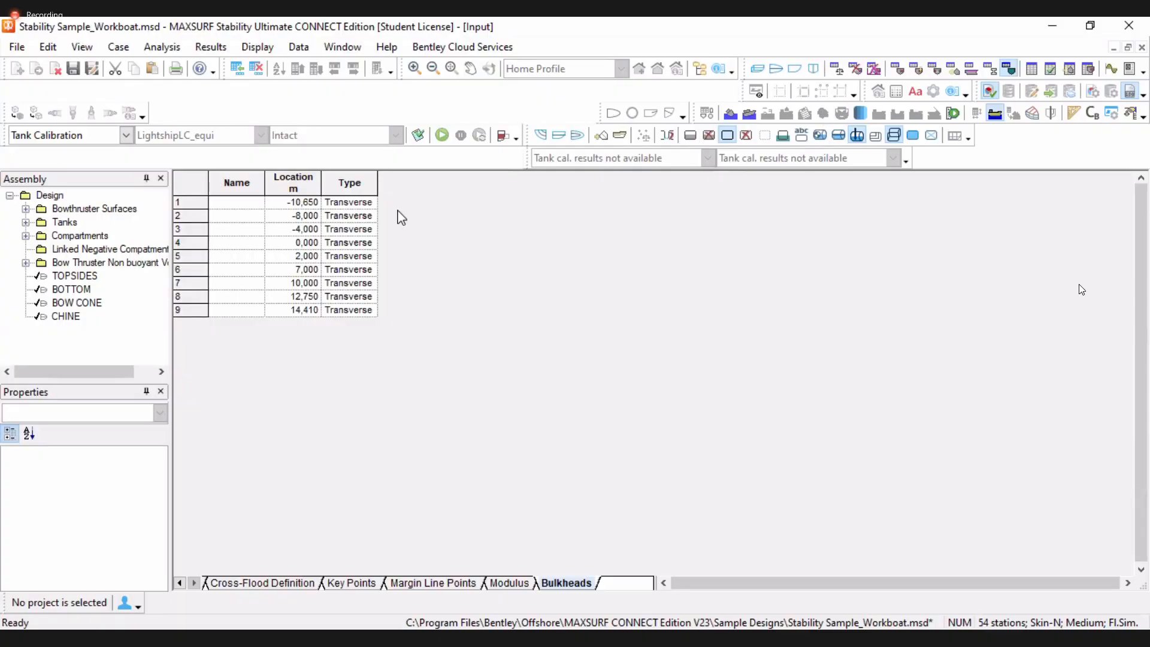
Return to the room definition sheet and inspect the available type options for the FW PS tank
click(365, 216)
click(254, 188)
click(317, 205)
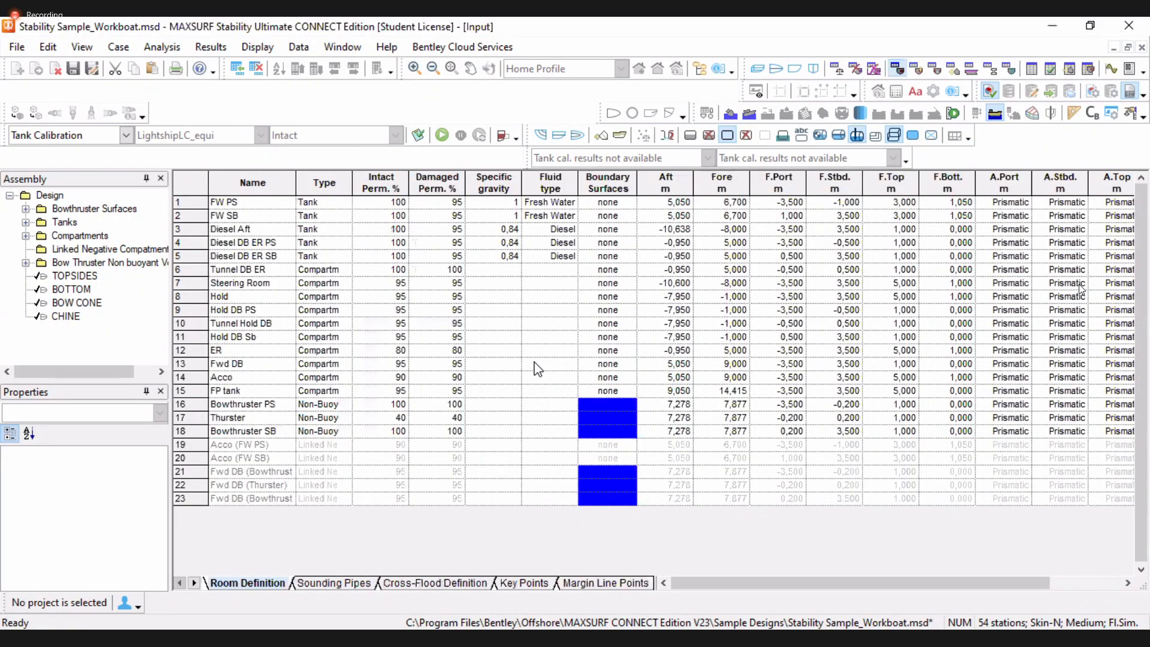
click(344, 203)
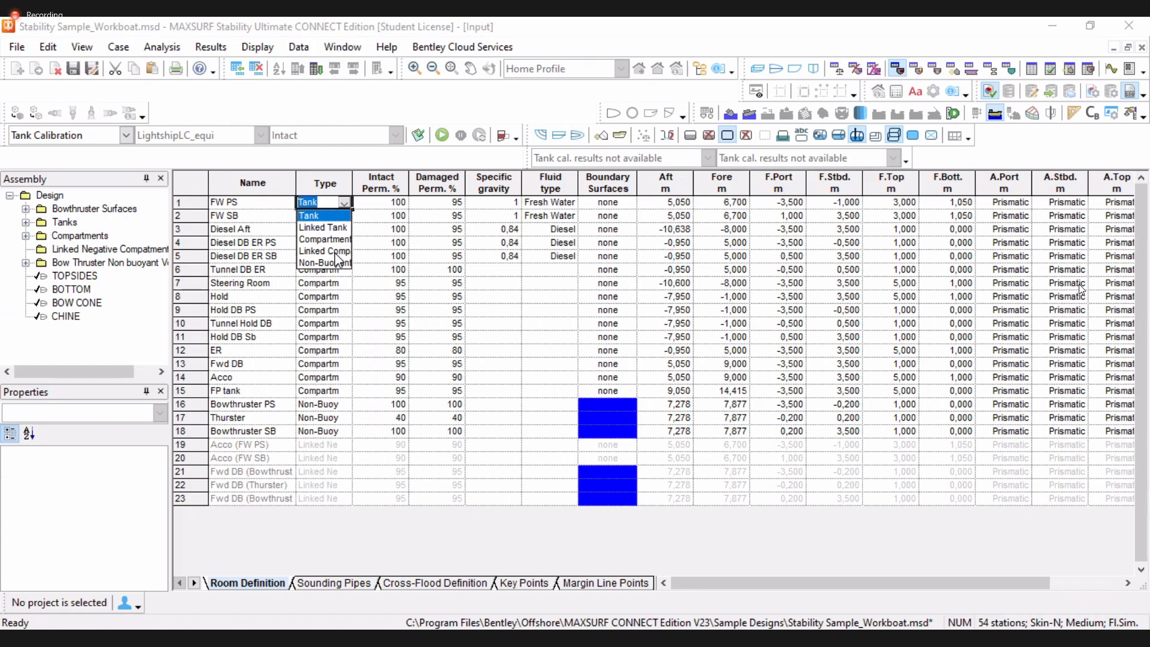
click(484, 228)
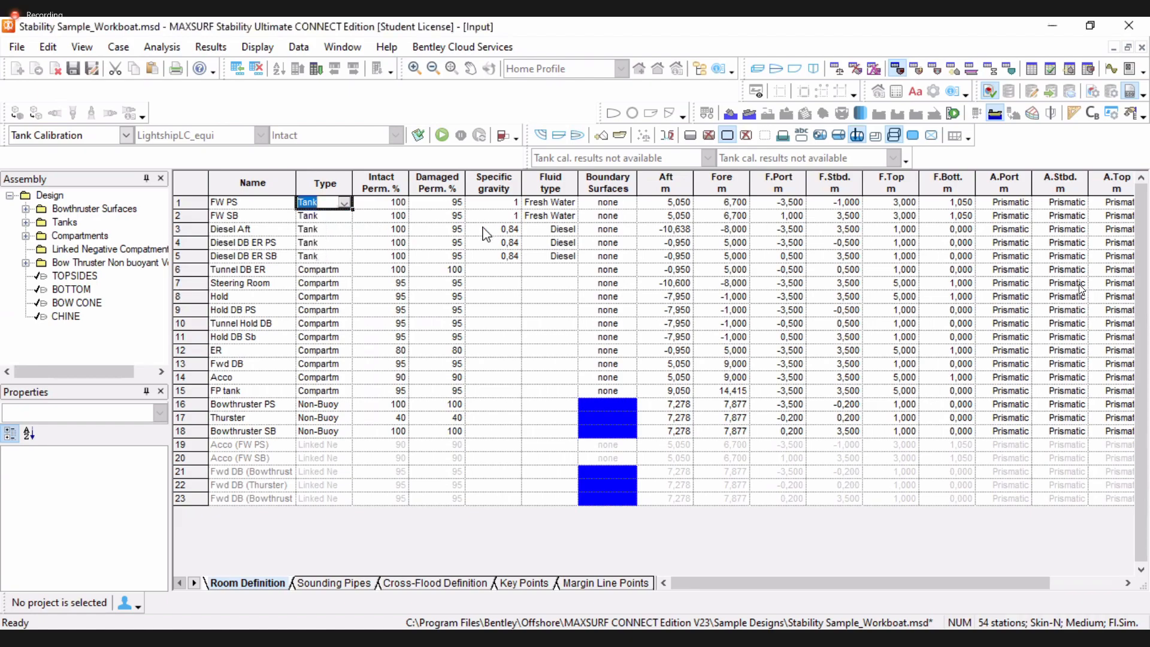
Open the Density table and review the specific gravity and density of each fluid, then close it
click(299, 45)
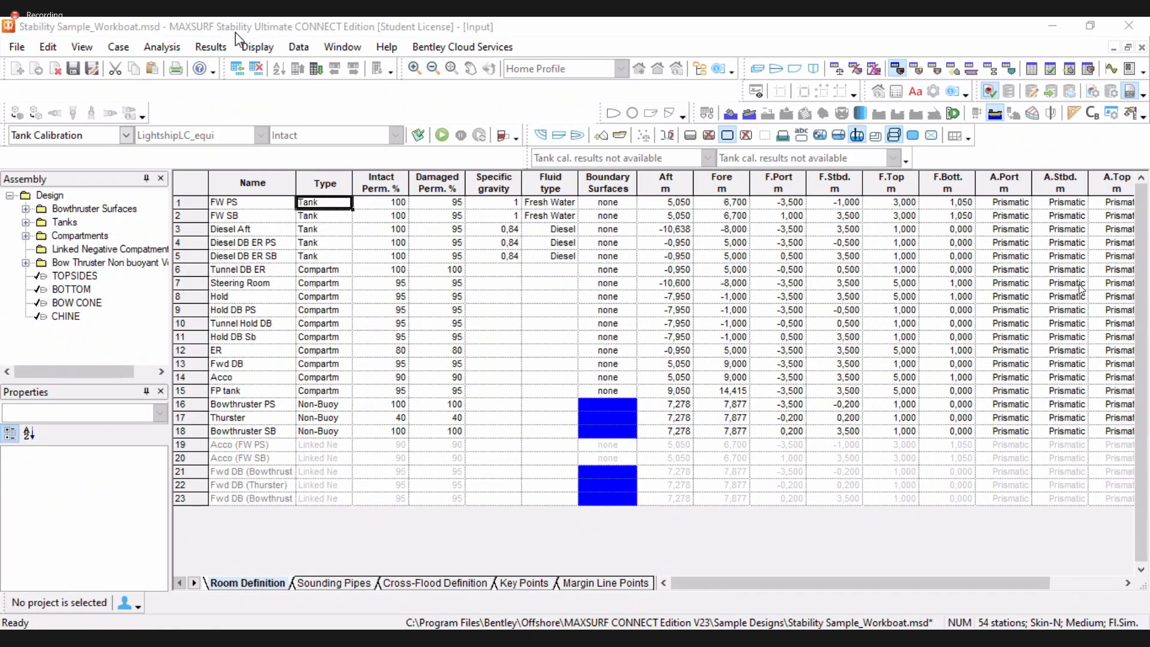
click(158, 48)
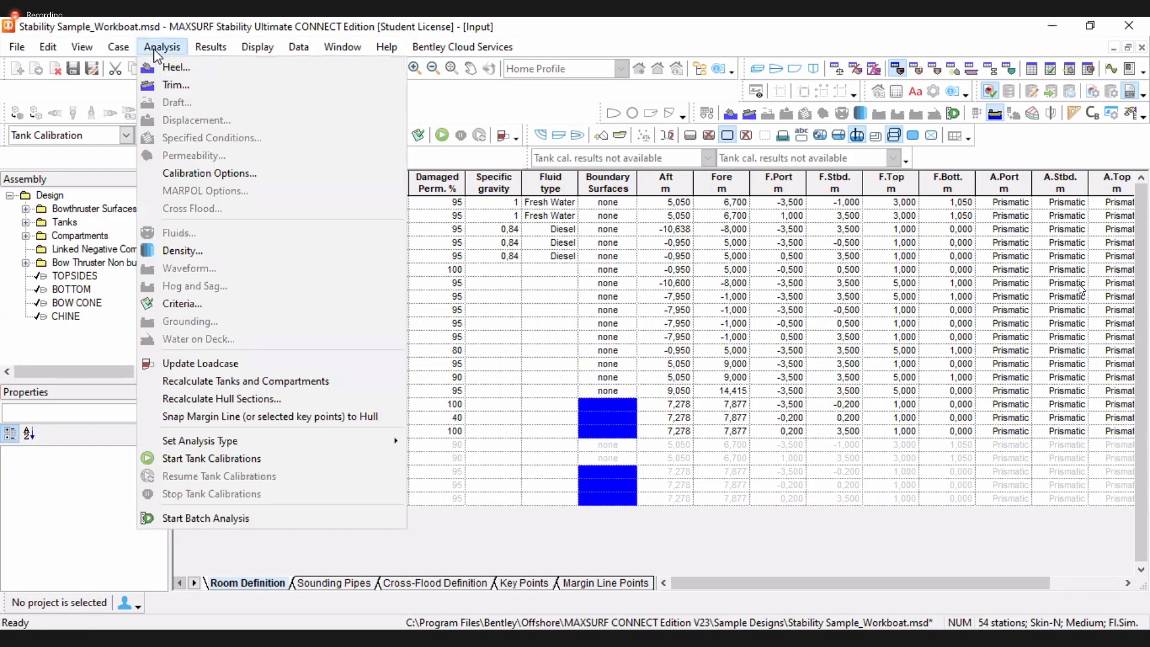
click(192, 252)
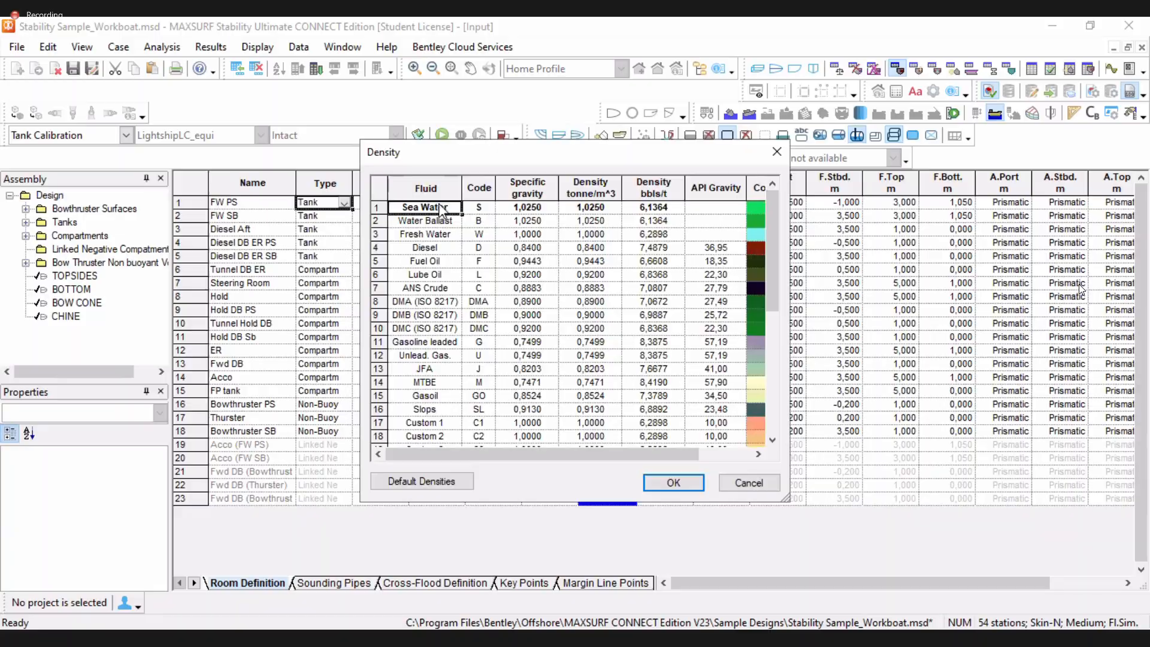
click(430, 221)
click(430, 234)
click(431, 248)
click(433, 261)
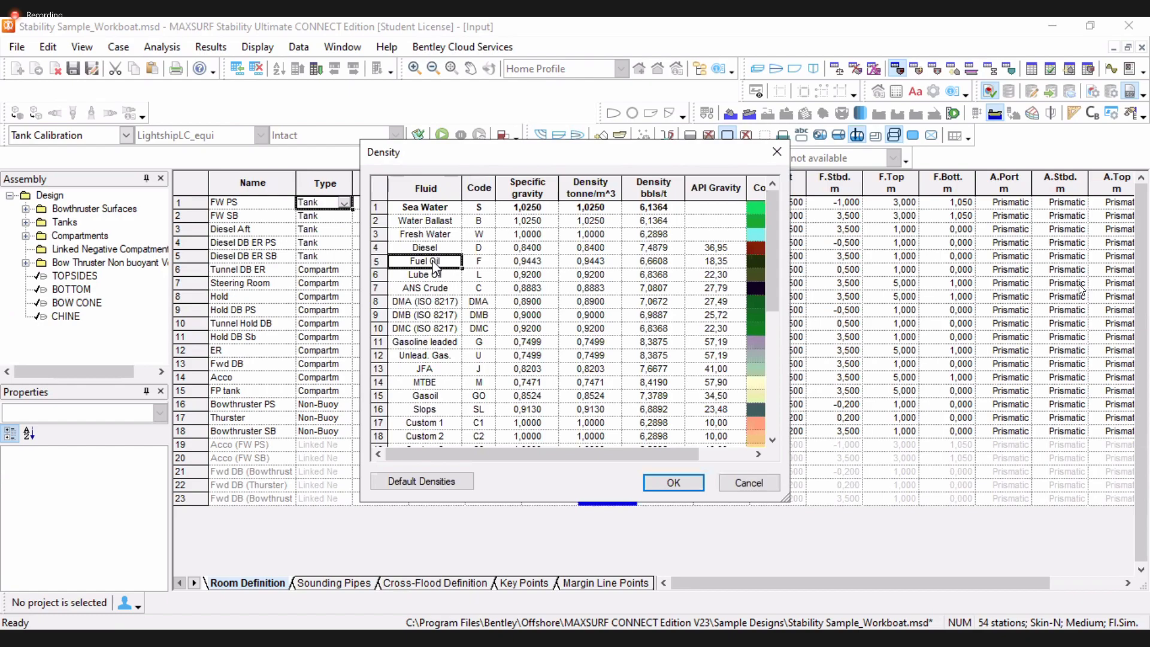
click(435, 274)
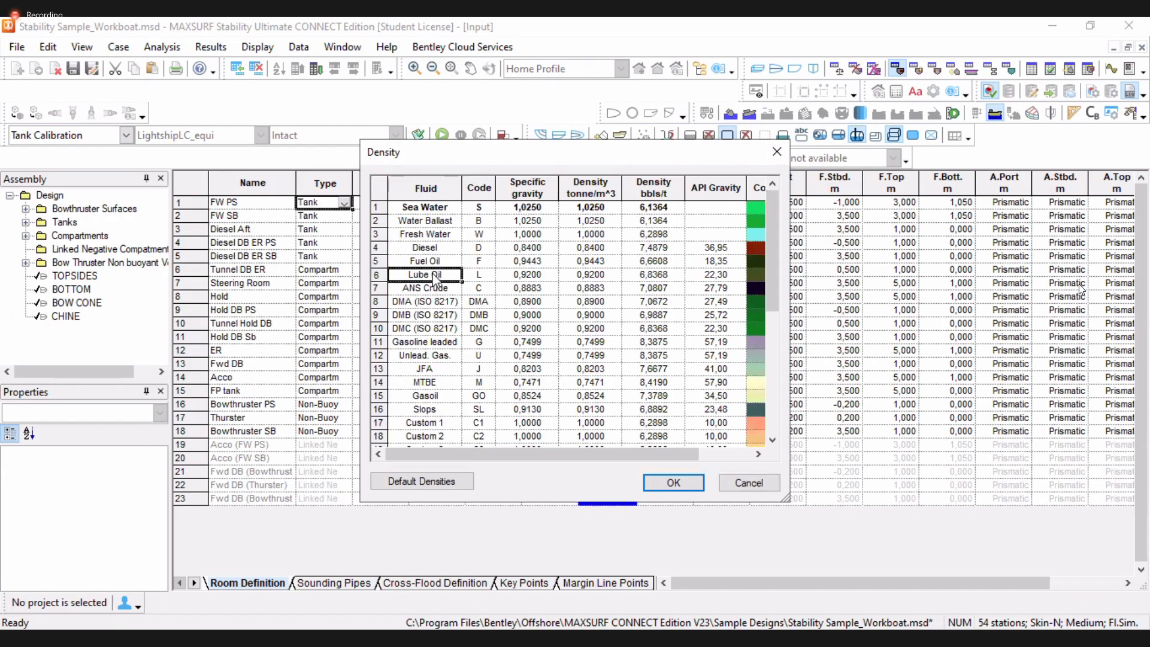
click(434, 250)
click(482, 262)
click(440, 277)
click(442, 357)
click(443, 381)
click(446, 410)
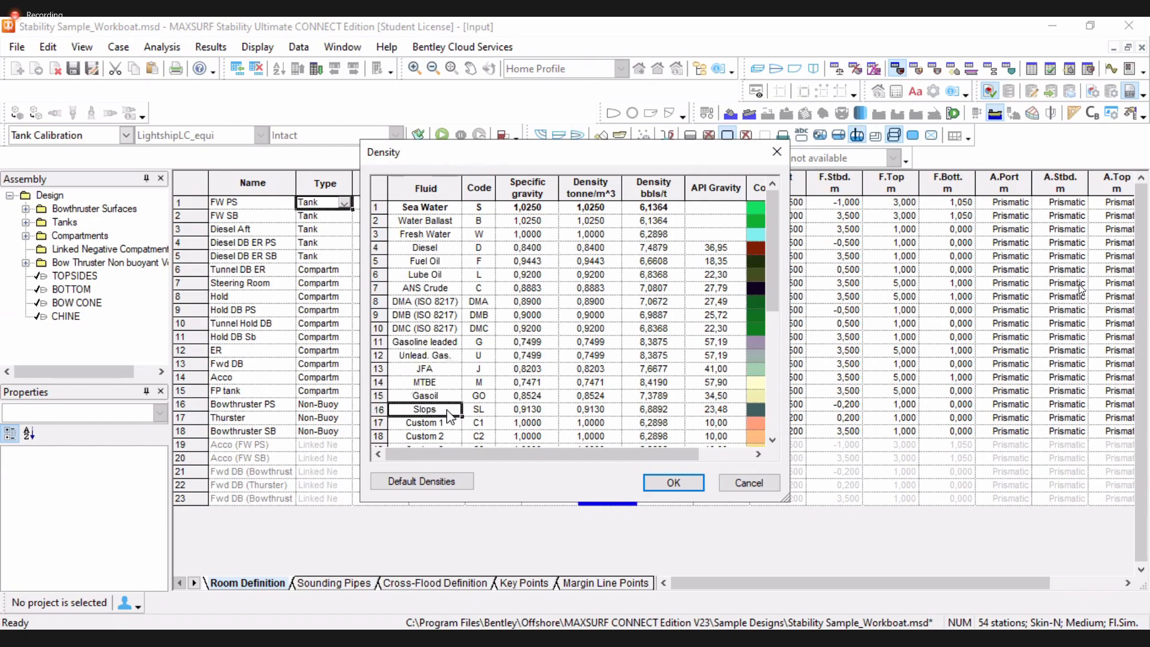
scroll(449, 413, down, 6)
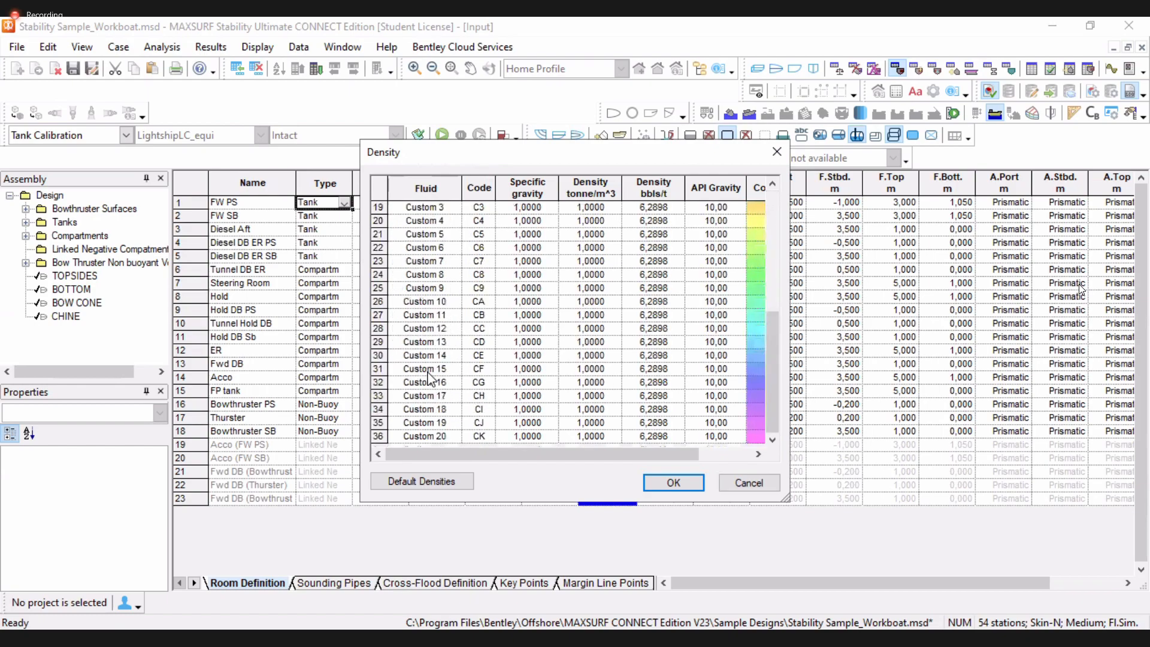
scroll(430, 377, up, 6)
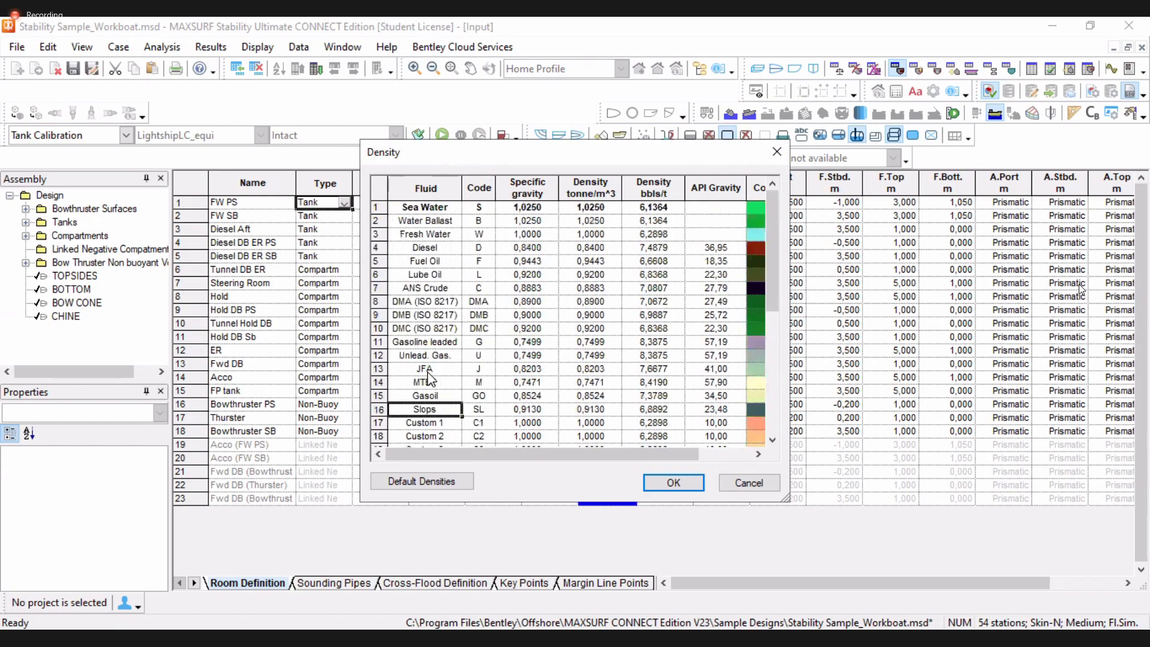
click(603, 184)
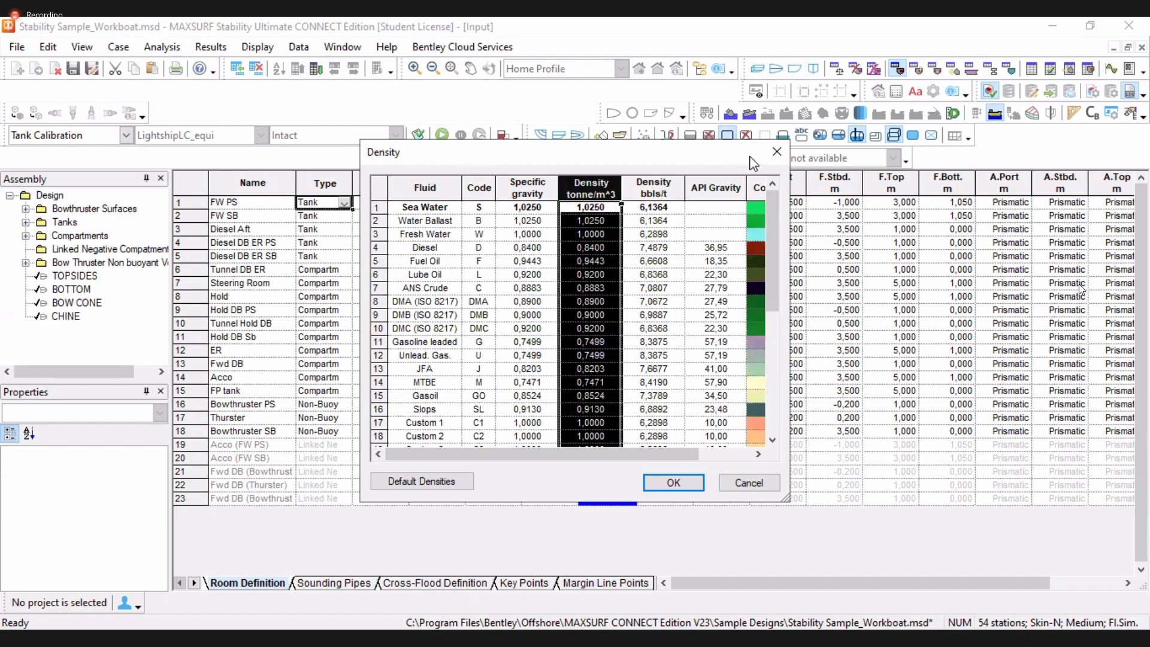
click(776, 152)
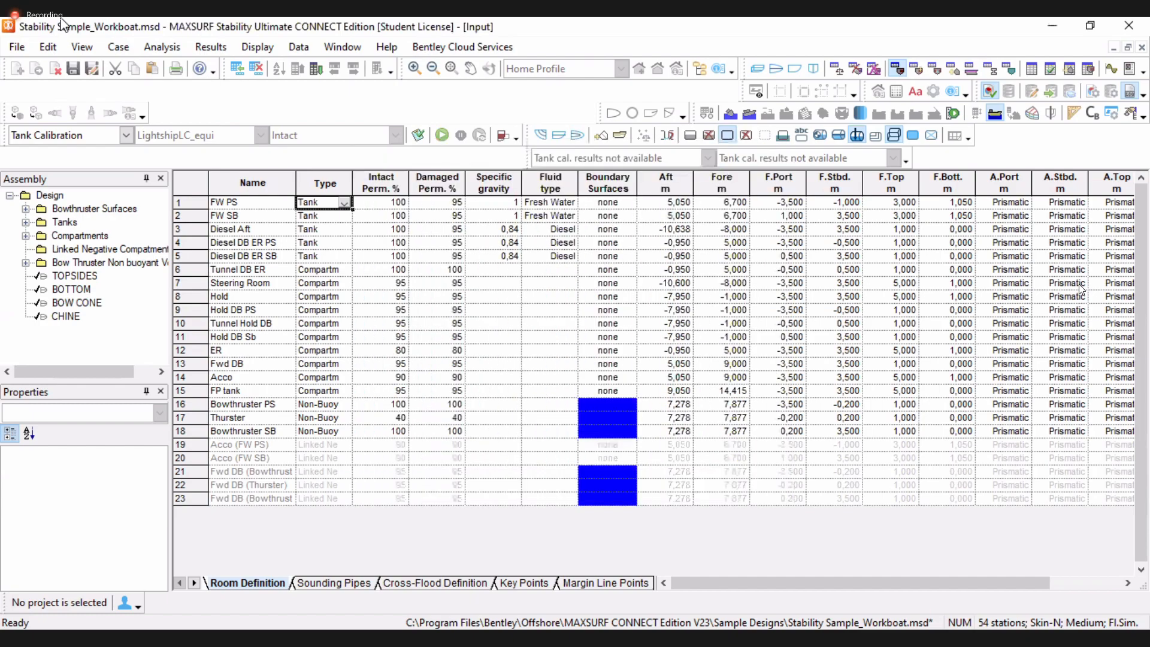
Reopen the Density table to check the fluid densities again and close it
click(163, 47)
click(198, 252)
click(488, 221)
click(777, 154)
Set the FW PS tank's fluid type to Water Ballast
click(543, 184)
click(542, 208)
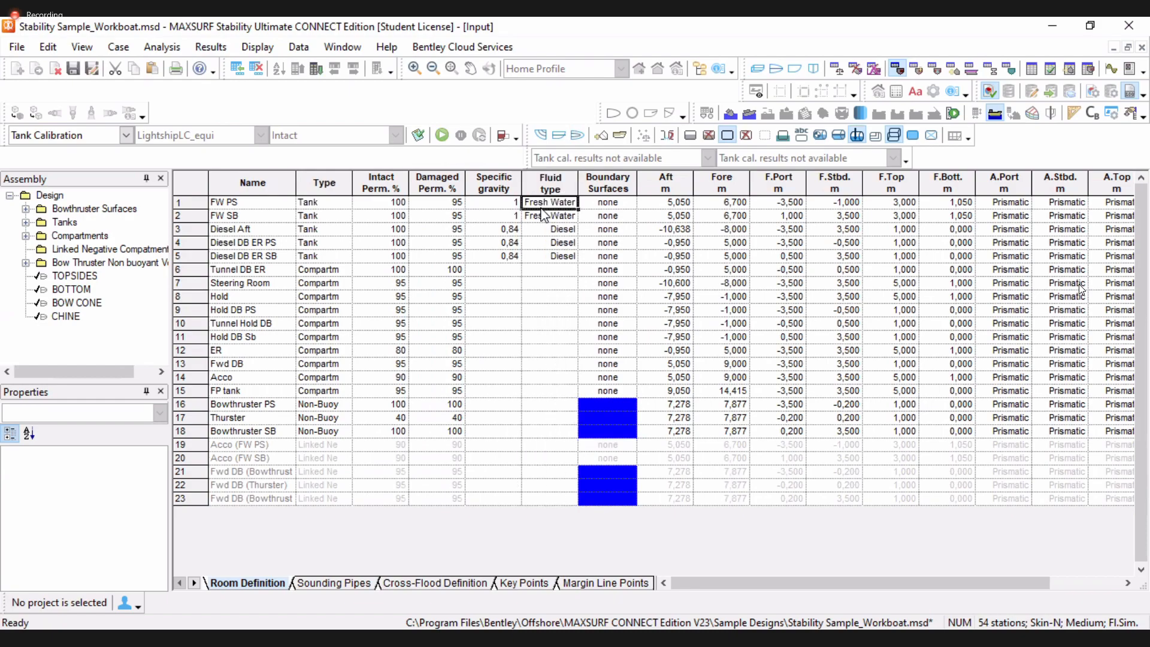
text(b)
key(Return)
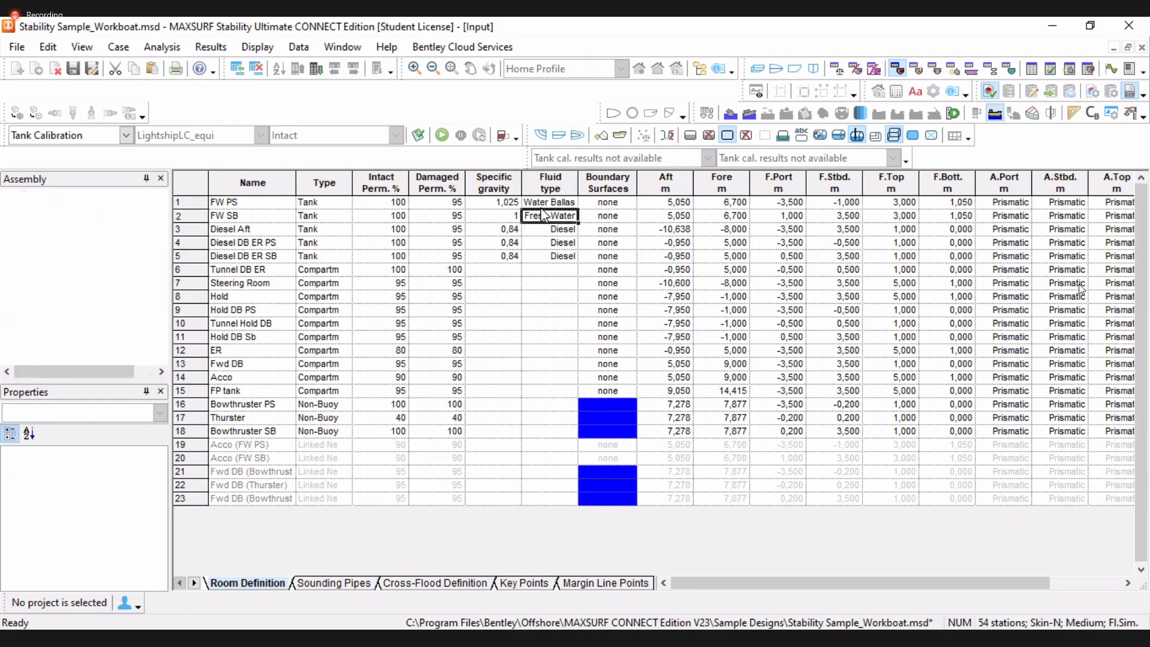
Set the FW PS tank's specific gravity to 1 and its fluid type to Fresh Water
click(511, 205)
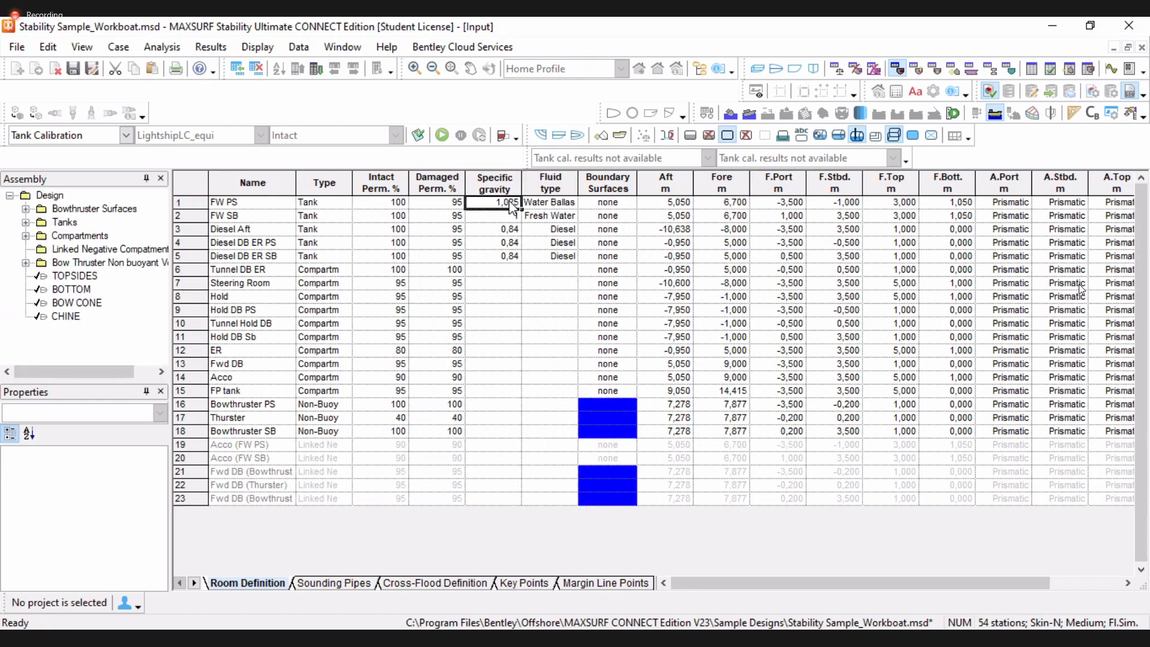
text(1)
key(Return)
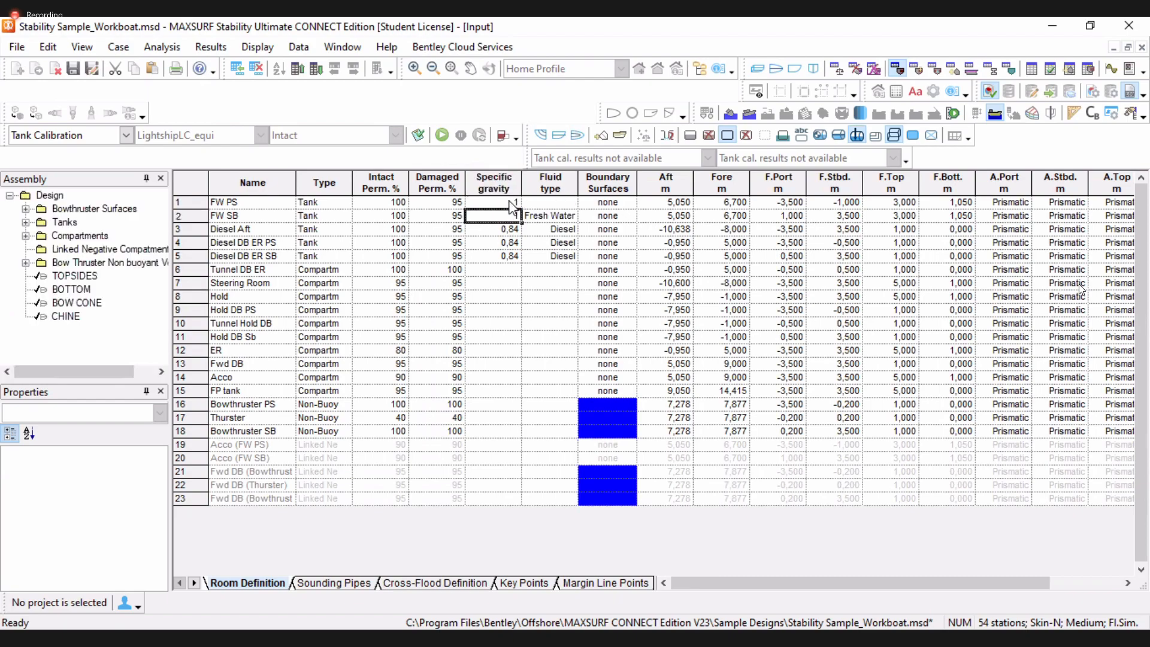
click(556, 204)
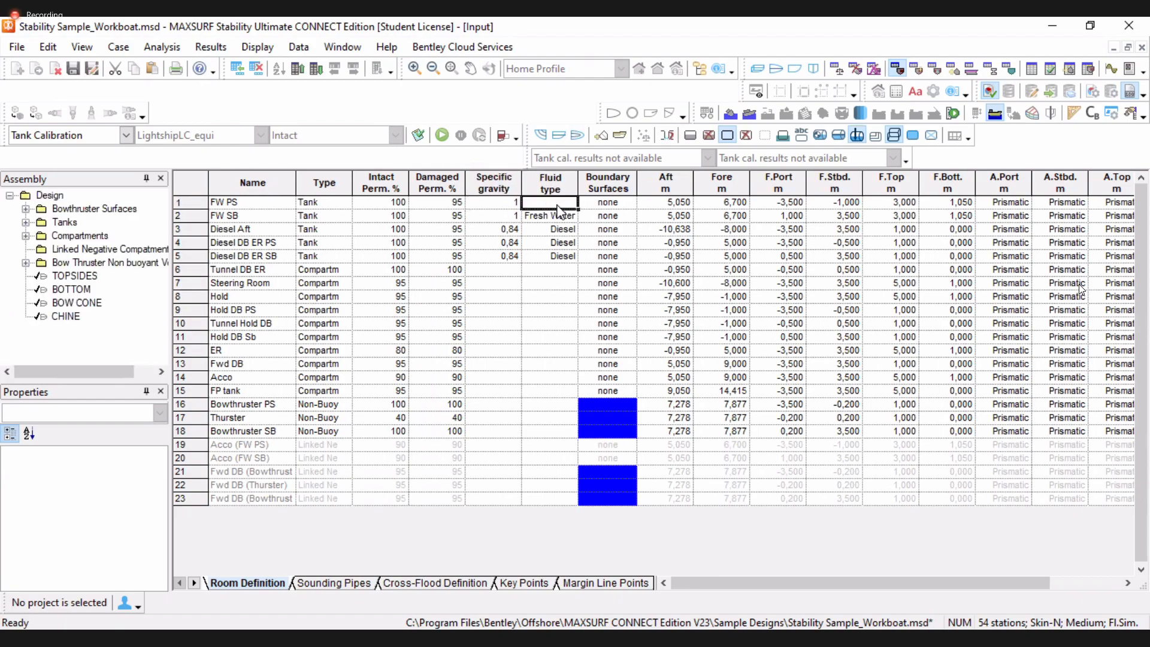
key(Return)
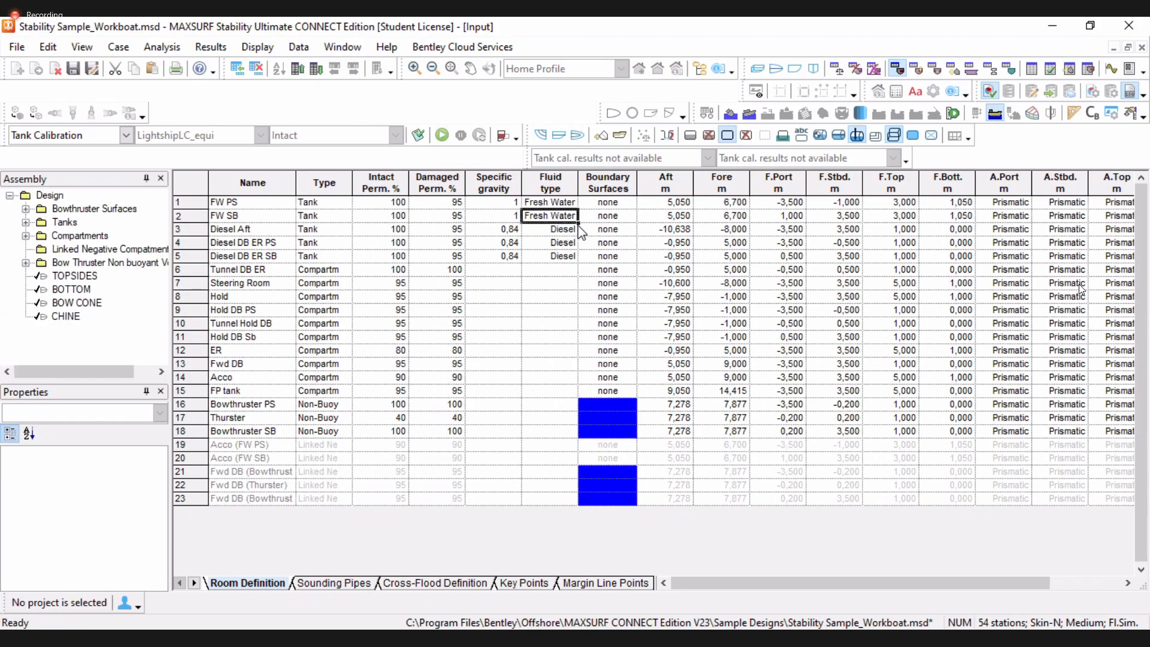
Inspect the Type options of the tank and compartment rows in the room definition table
click(312, 205)
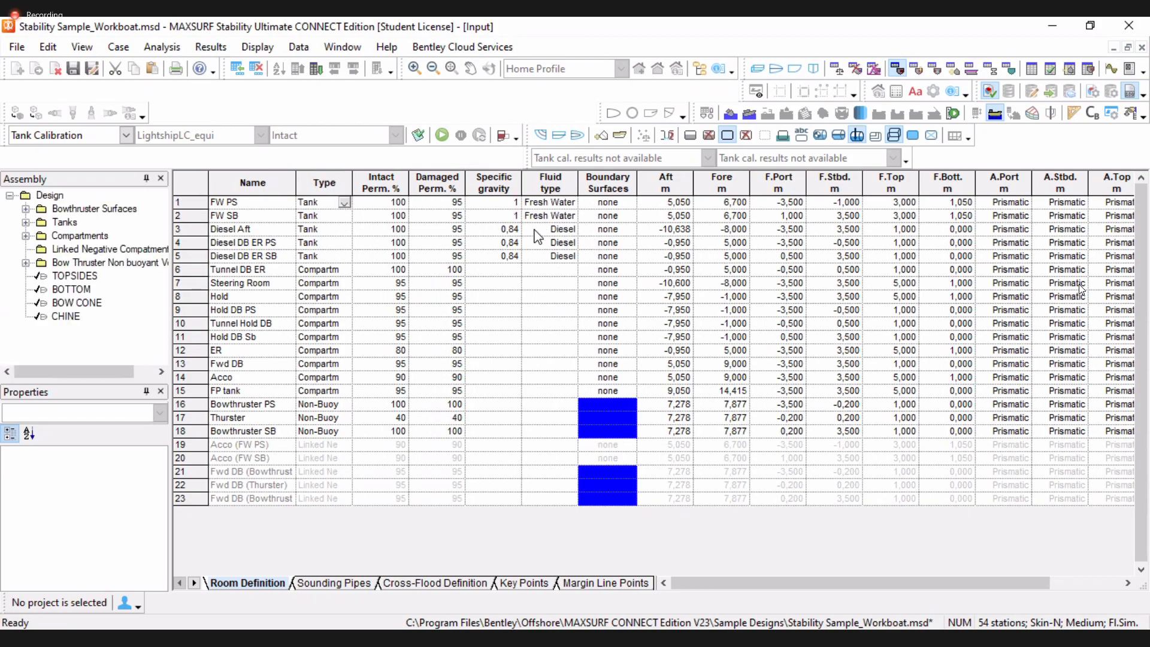
click(338, 270)
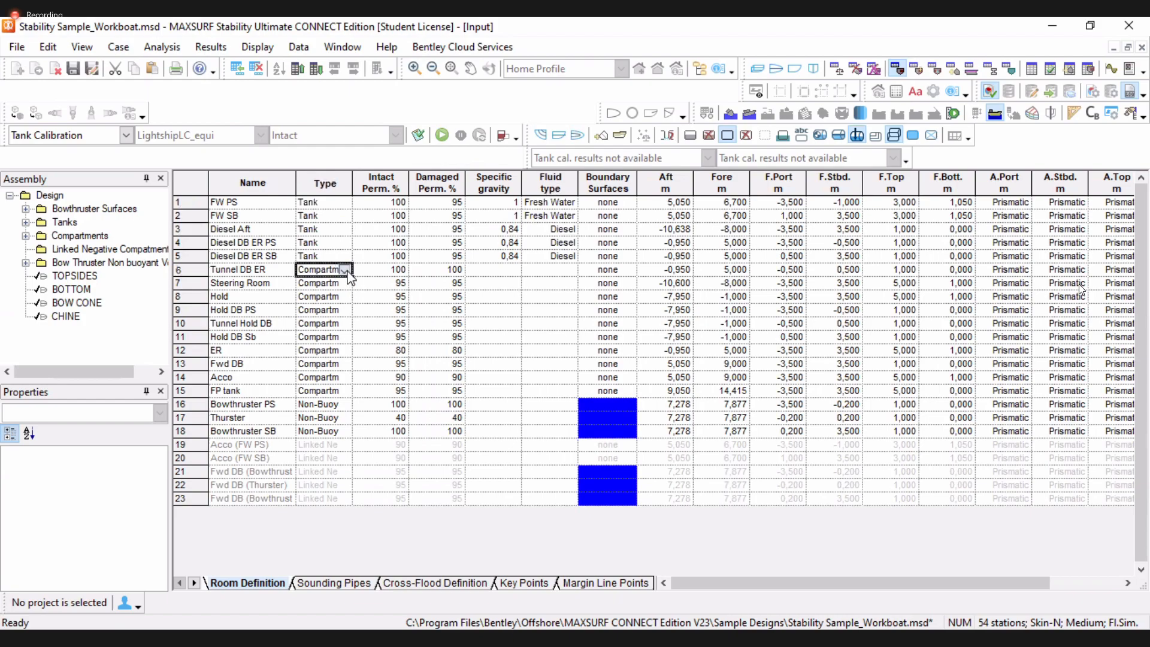
click(345, 271)
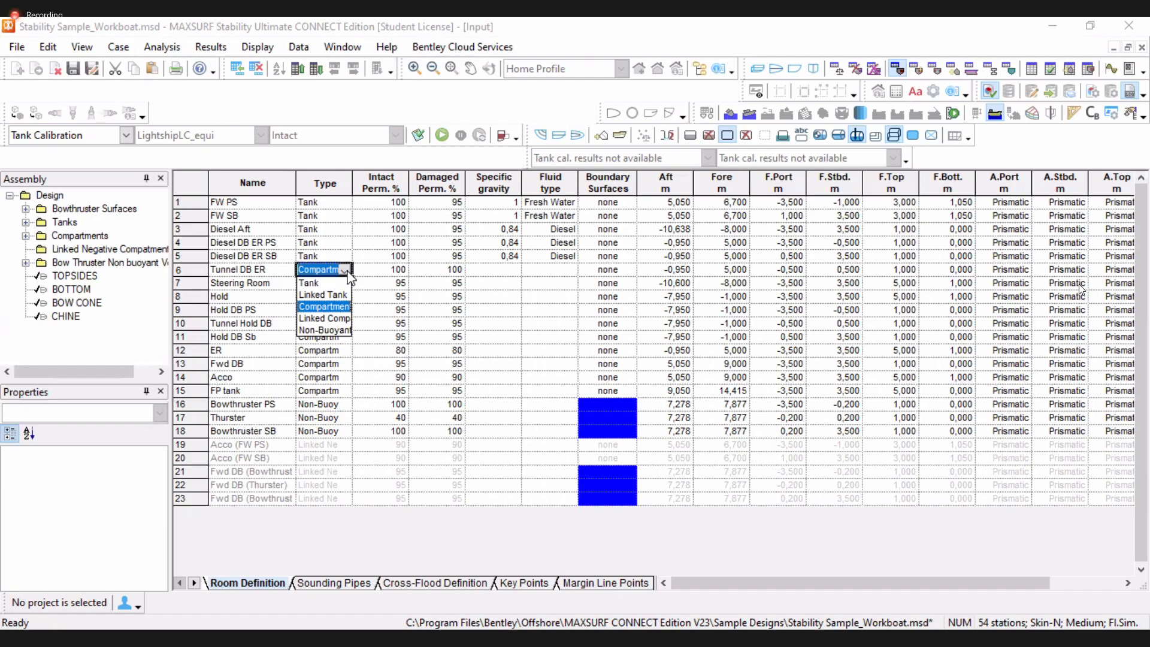
click(270, 349)
click(327, 353)
click(277, 353)
click(267, 377)
click(258, 392)
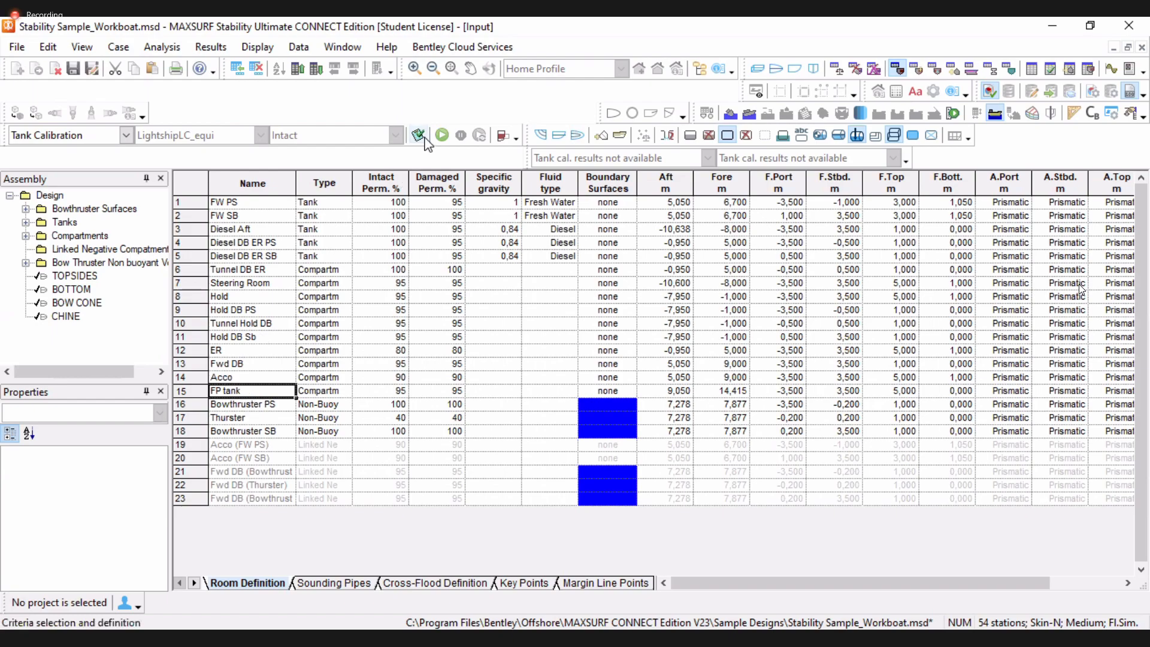
click(346, 244)
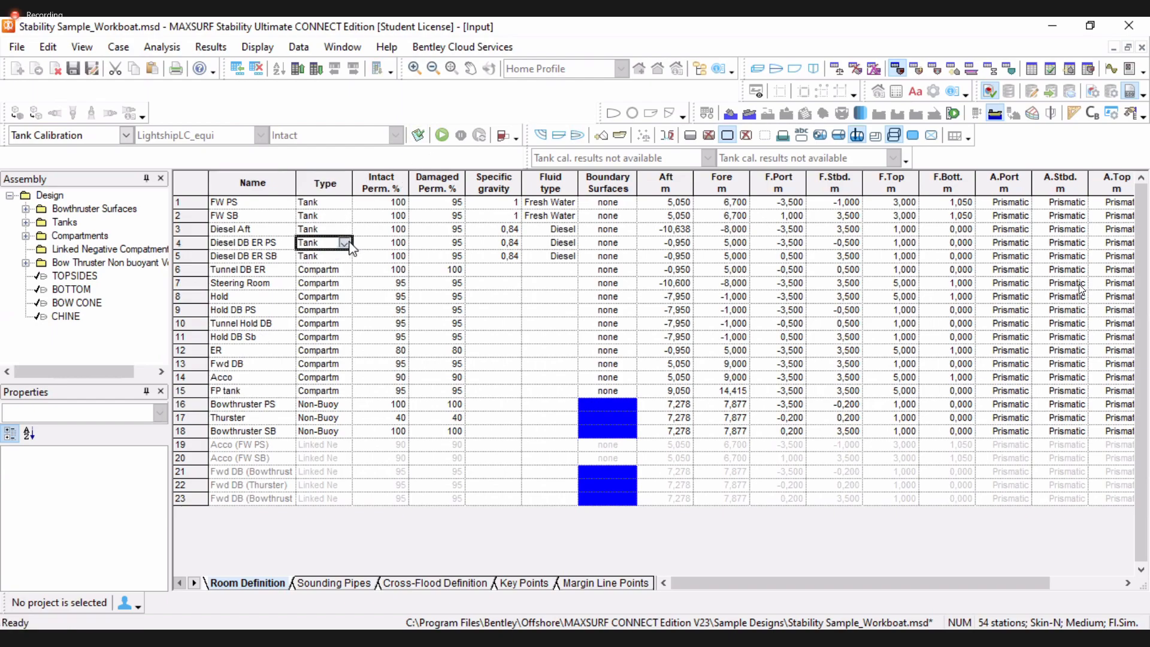
click(346, 244)
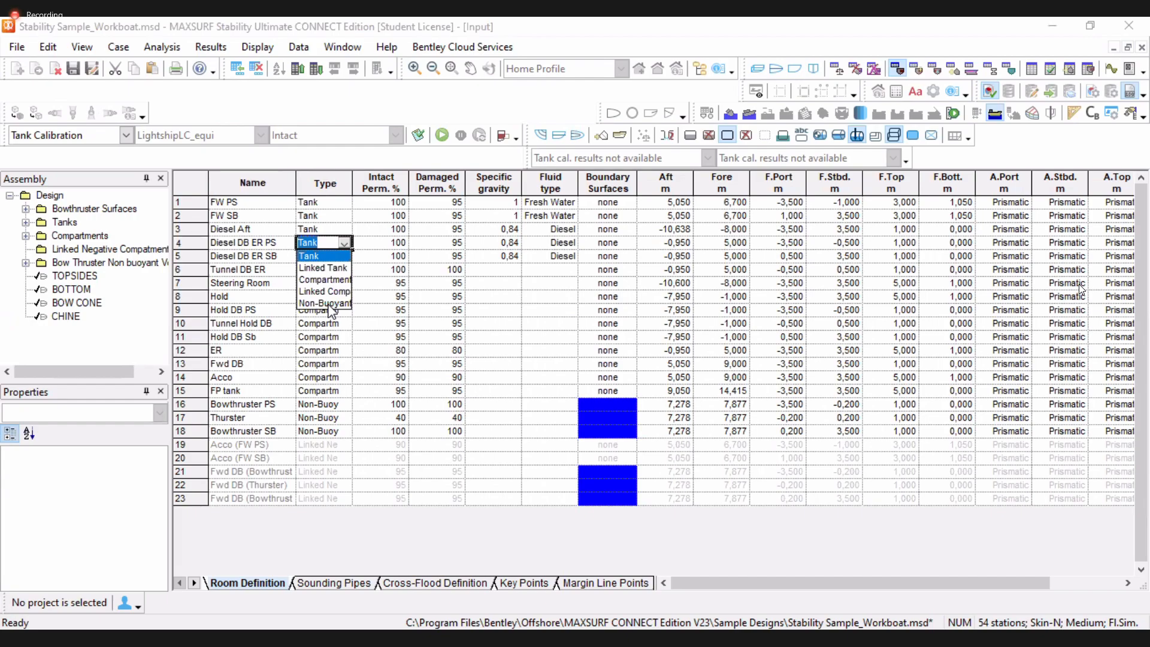
click(326, 256)
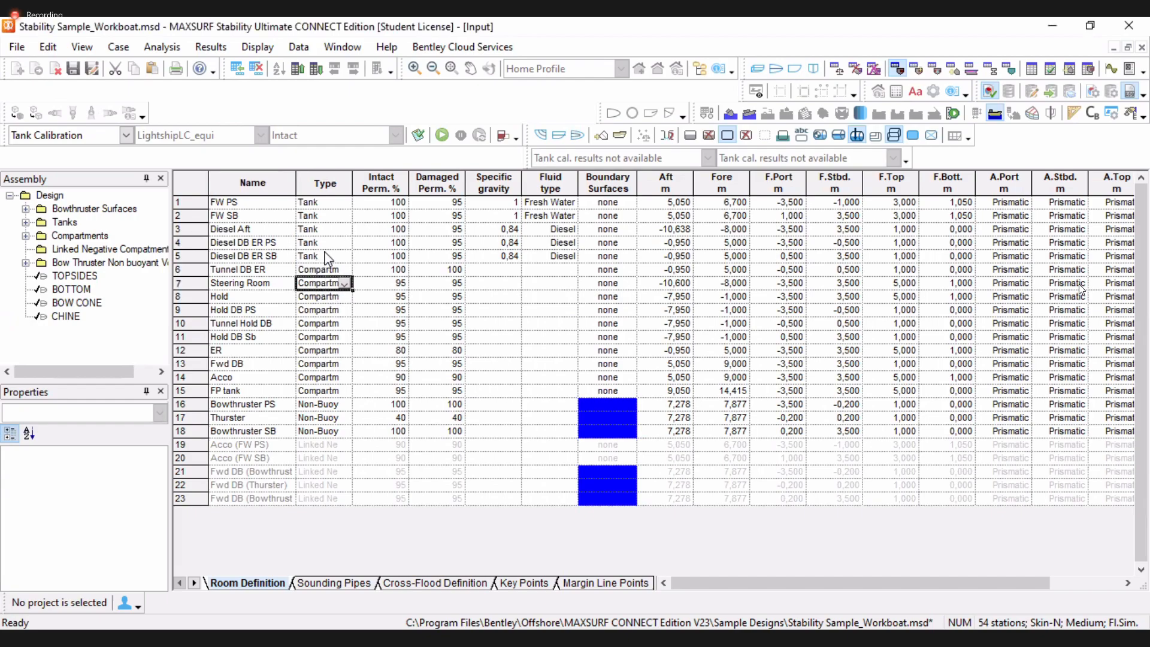
Review the Type cells of several tank and compartment rows, then switch to the profile view
click(325, 280)
click(326, 254)
click(333, 293)
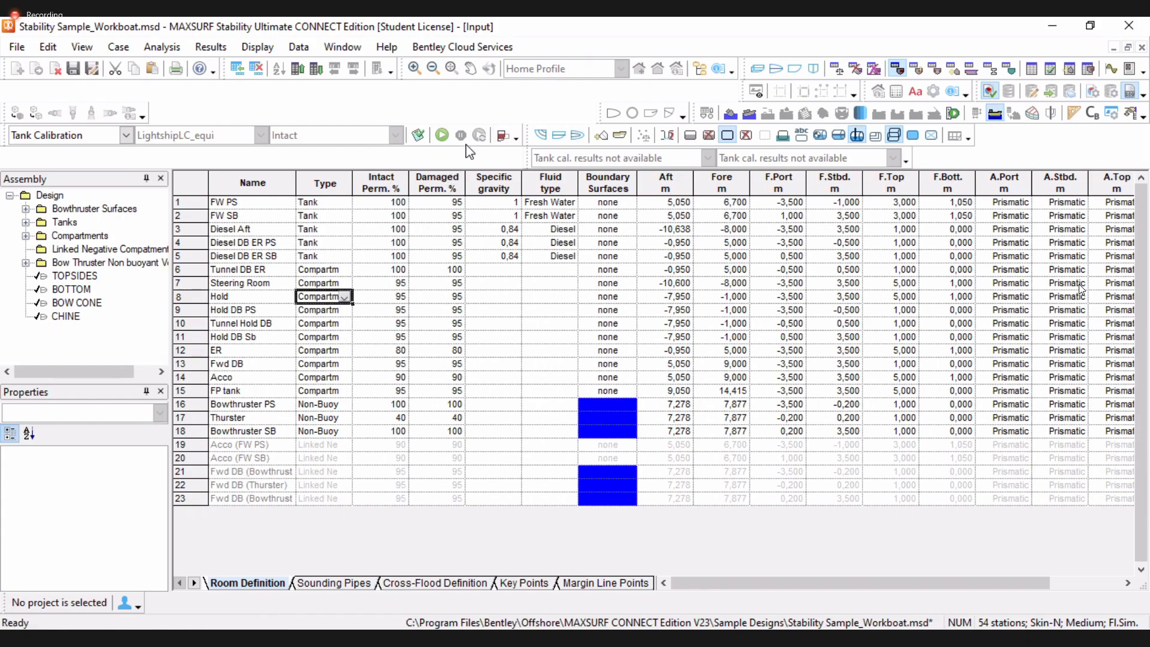
key(alt+Tab)
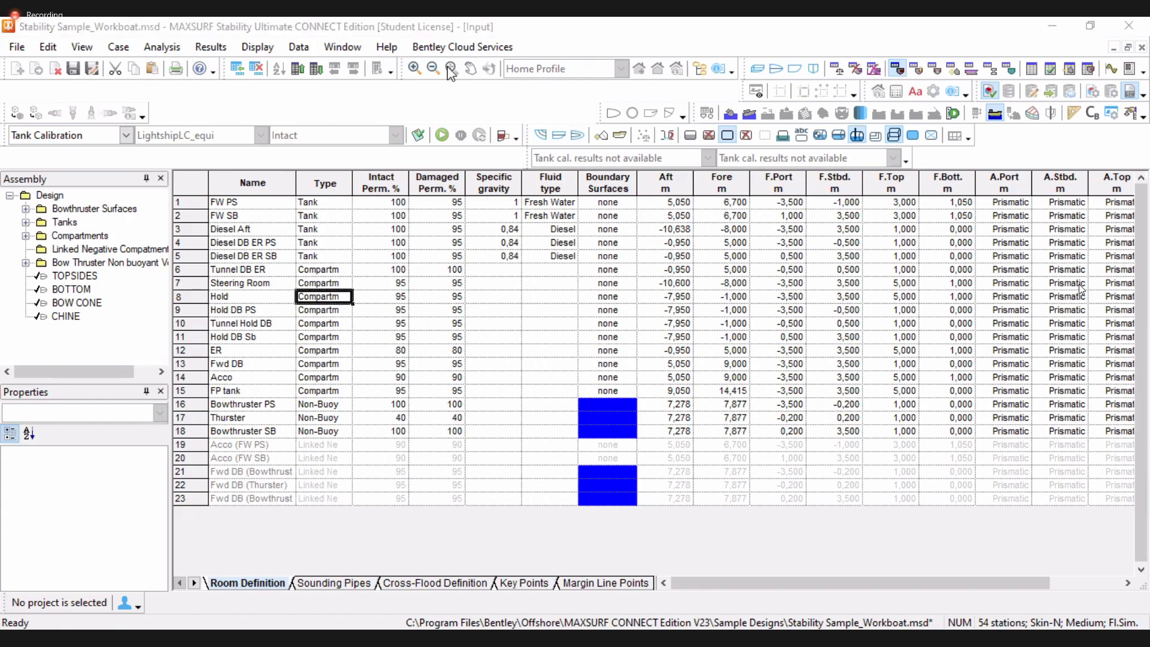
click(801, 68)
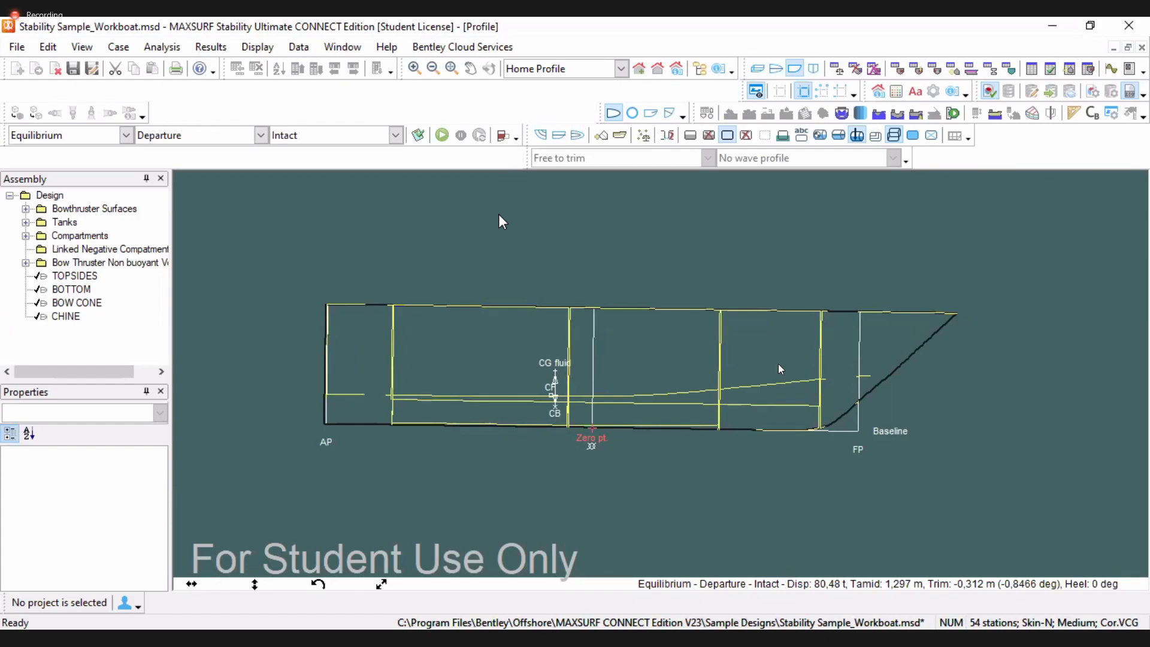
Set the analysis type to Large Angle Stability
click(125, 135)
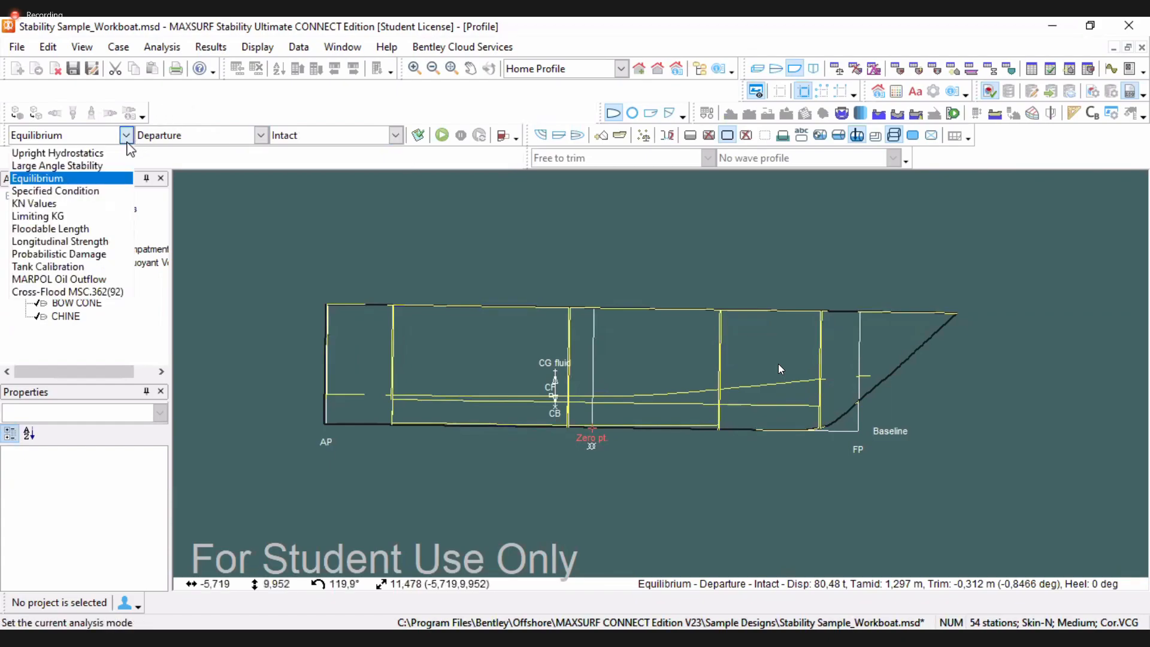
click(118, 165)
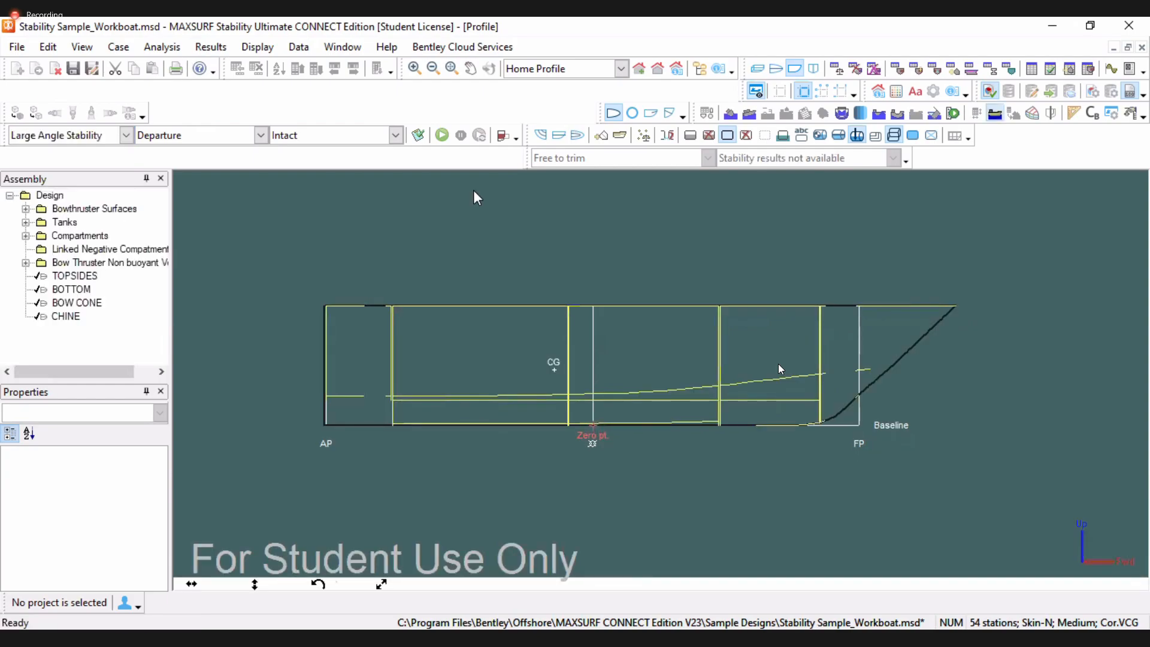
click(124, 210)
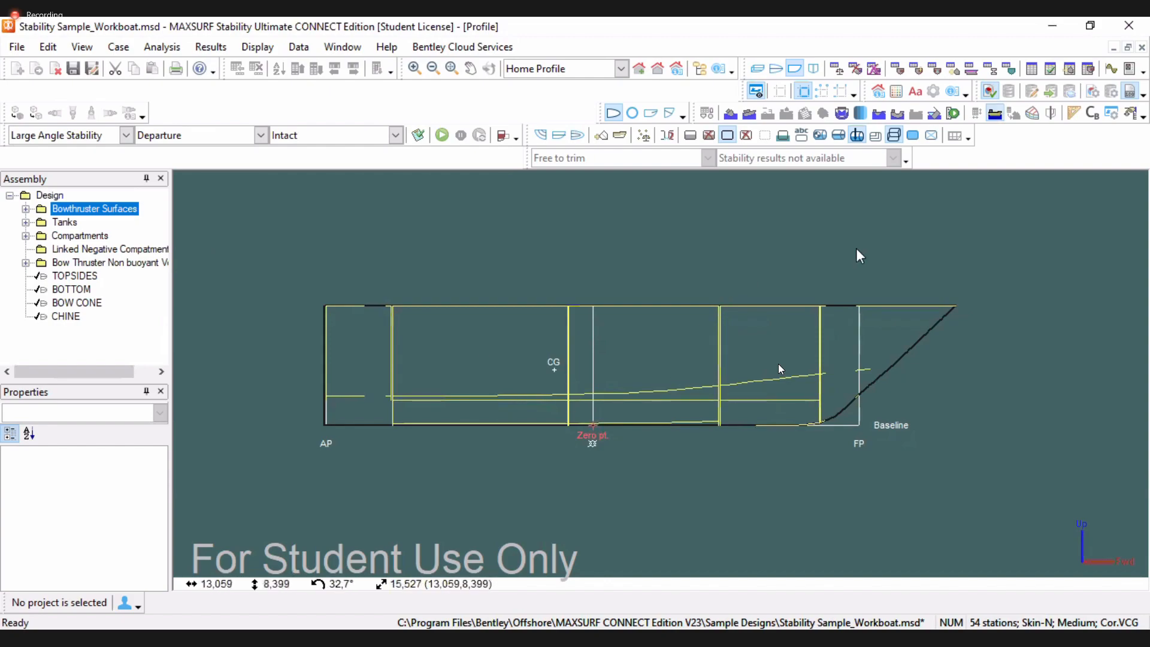
click(631, 260)
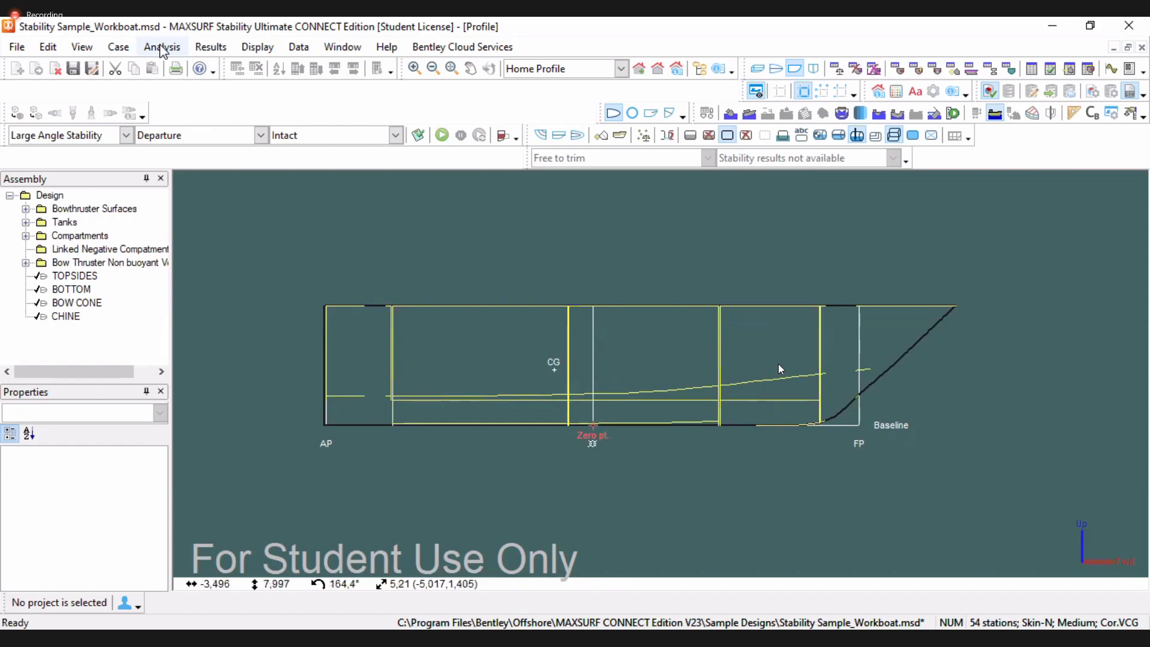
Set up heel angles from 0 to 90 deg in 10 deg steps with starboard heel direction
click(160, 48)
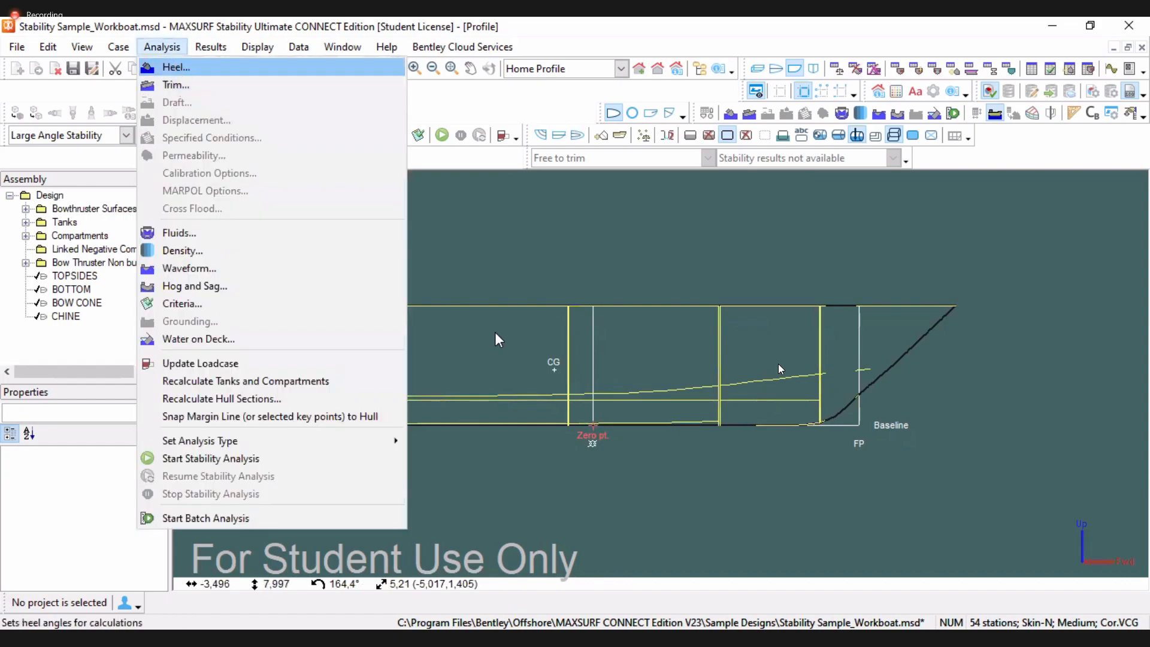
key(Return)
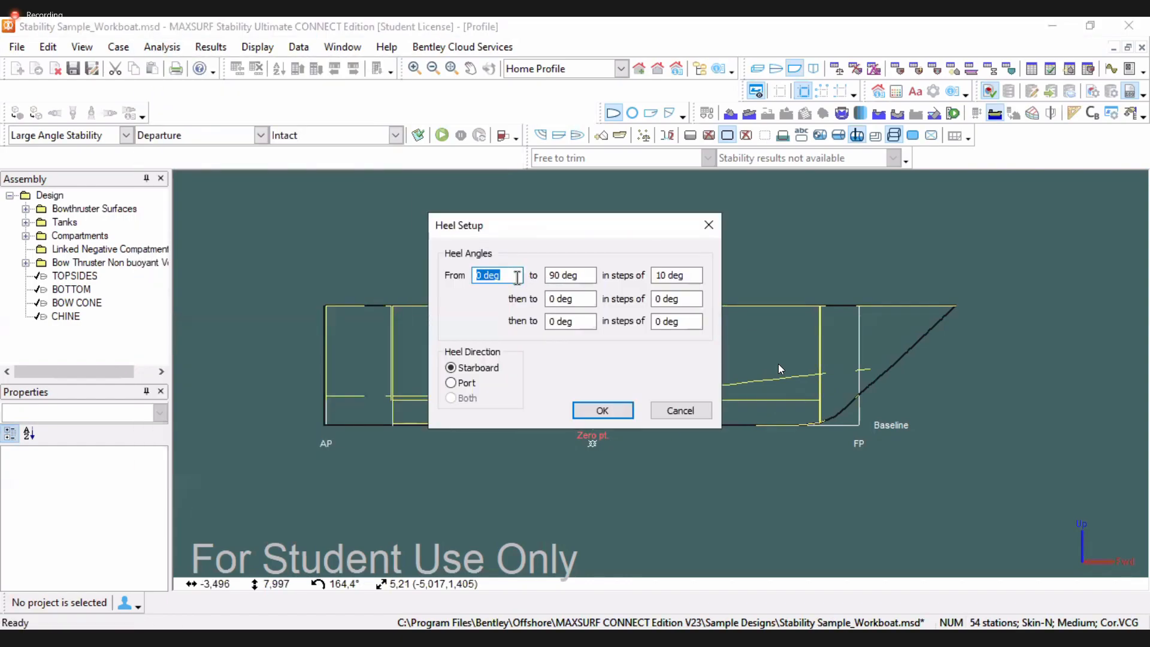
click(474, 368)
click(596, 408)
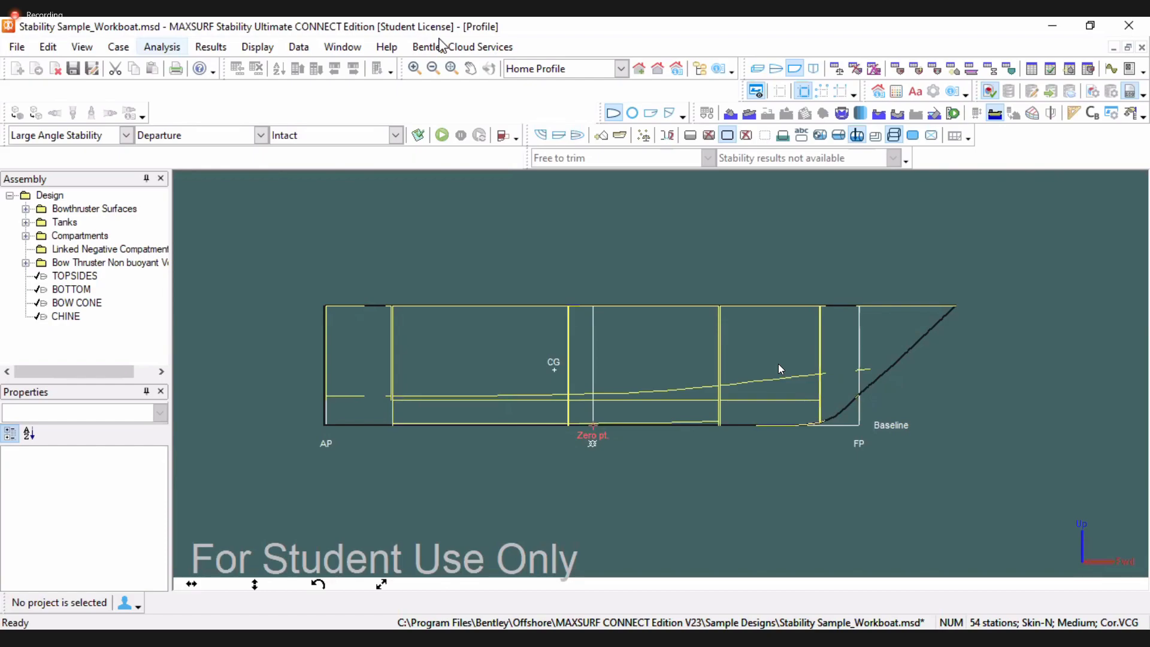
Set a fixed trim of 0 m for the analysis
click(457, 172)
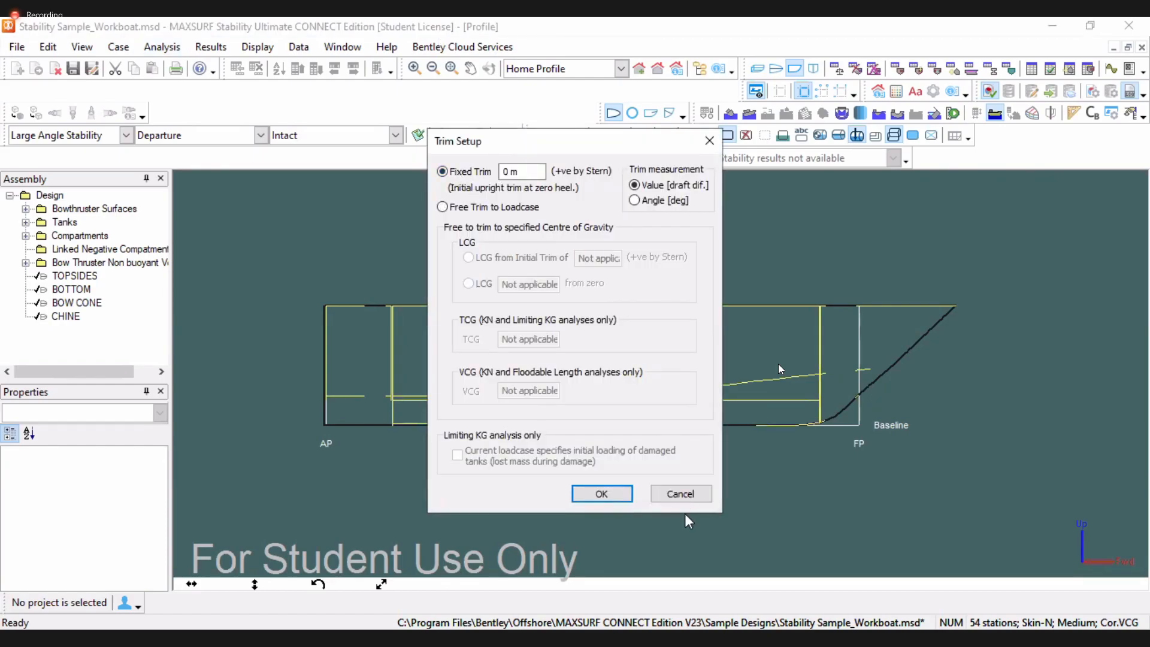
click(602, 495)
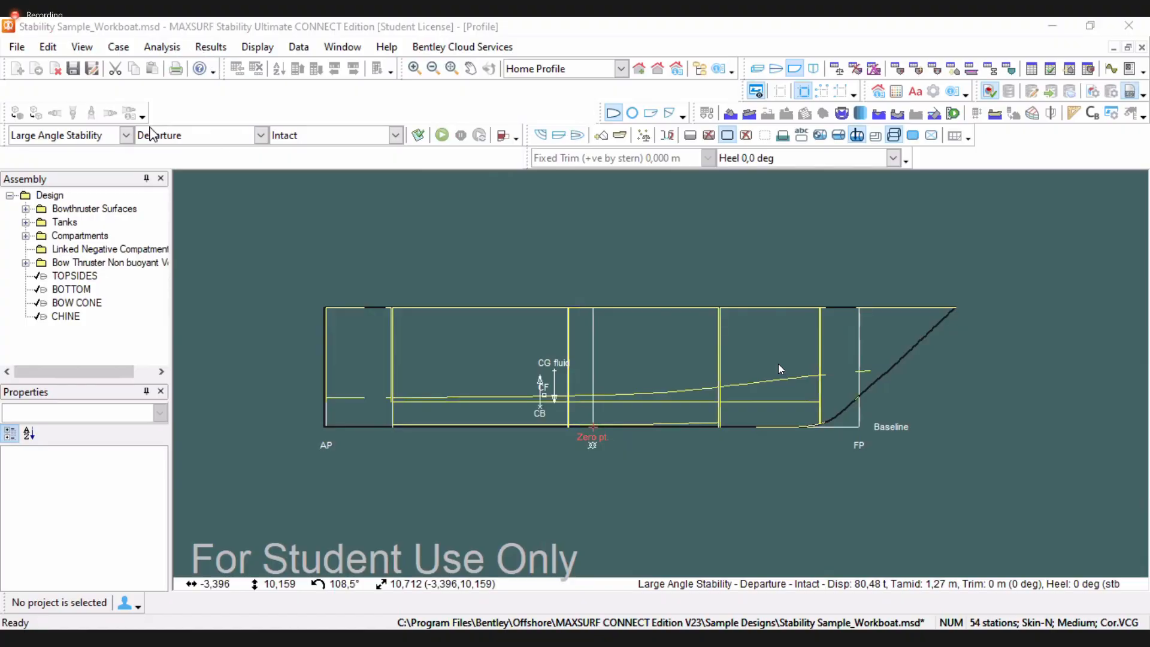
Open the results window and review the Stability and Equilibrium result tables
click(1031, 70)
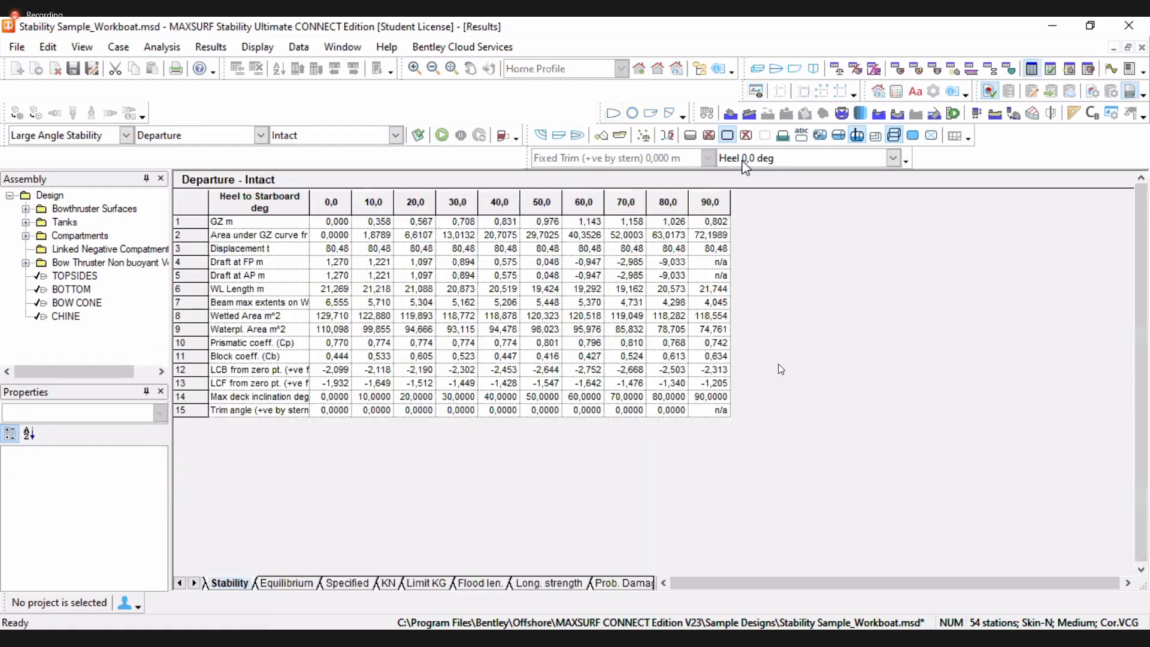
click(287, 584)
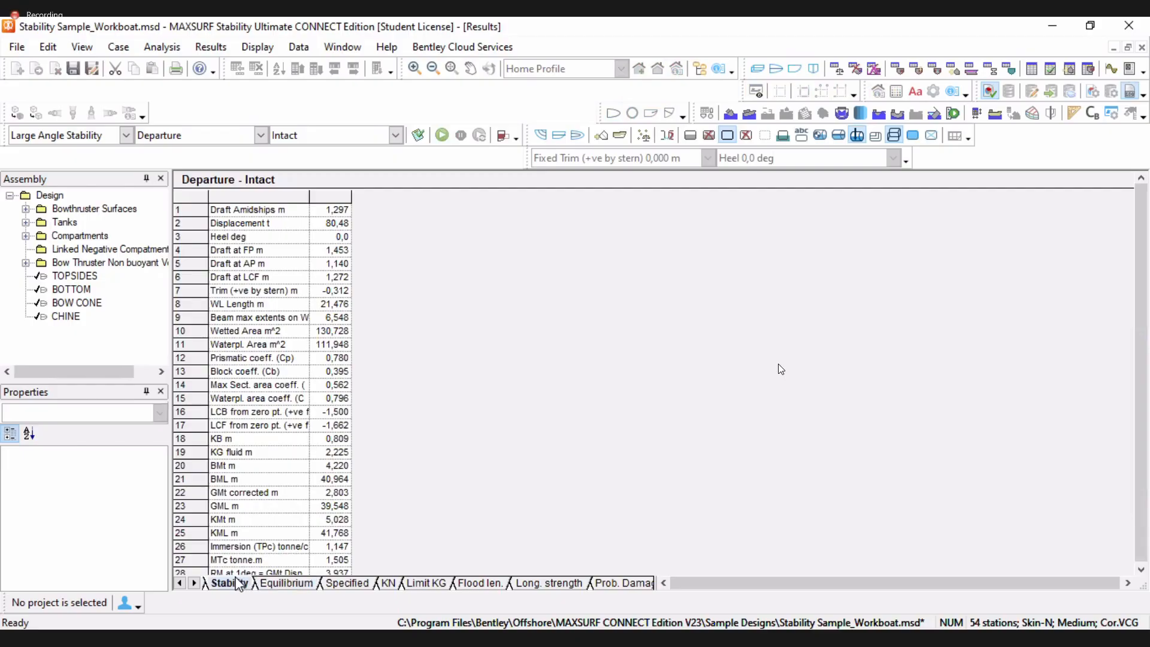
click(237, 584)
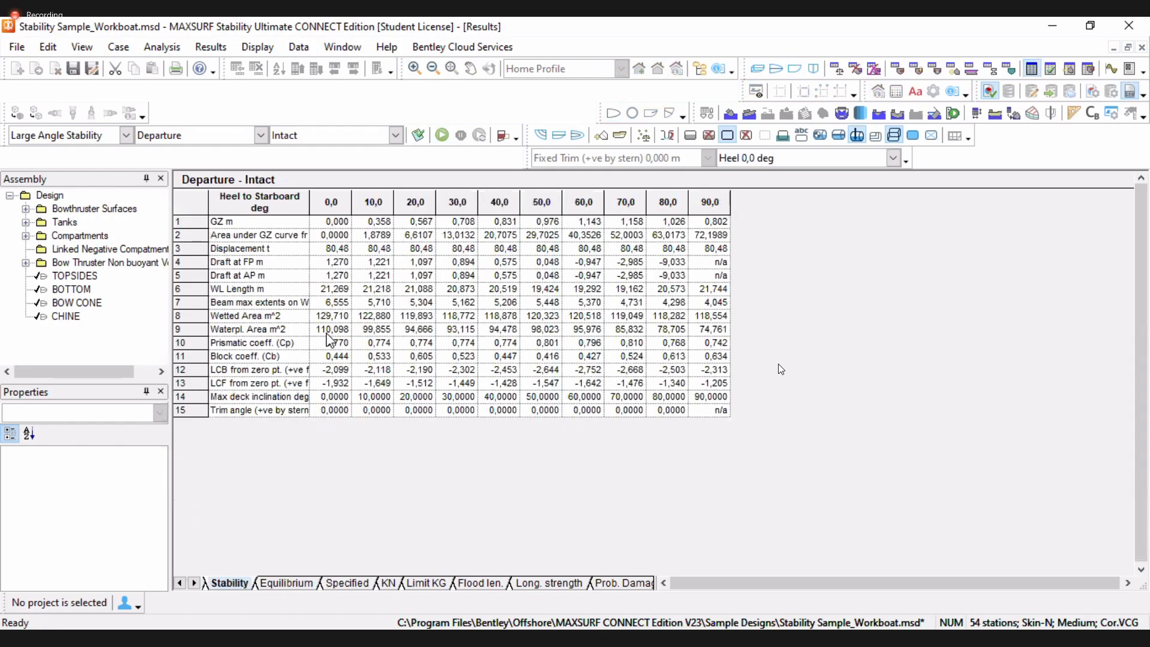
click(715, 222)
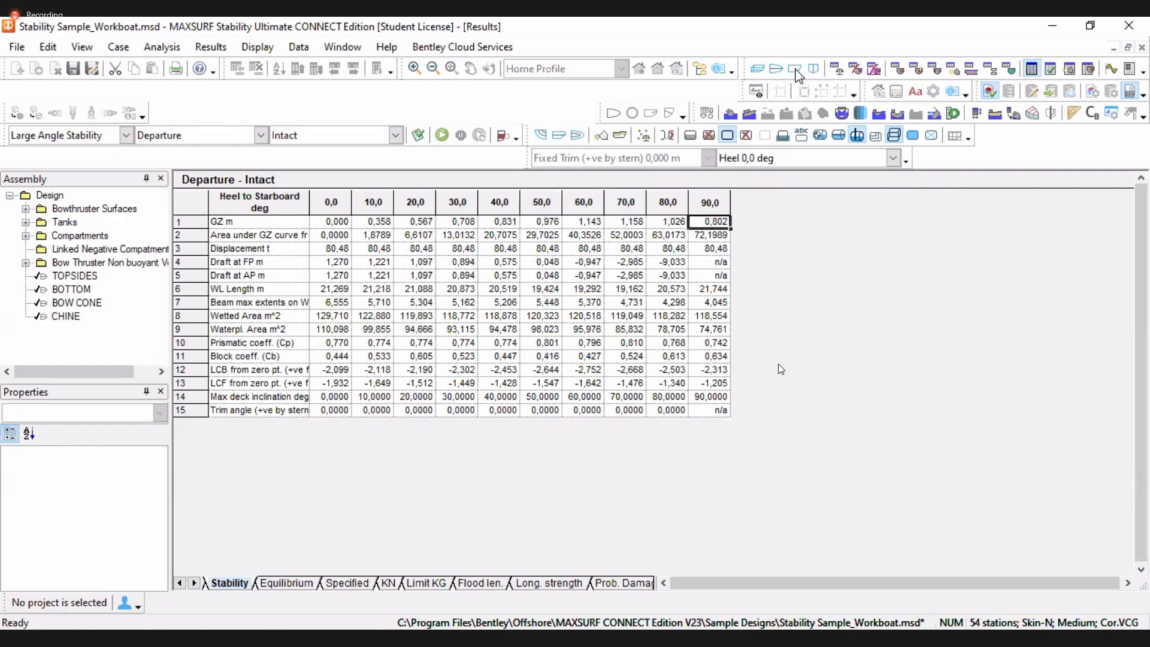
Change the trim setting to Free Trim to Loadcase and run the stability analysis again
click(795, 71)
key(alt+a)
key(Down)
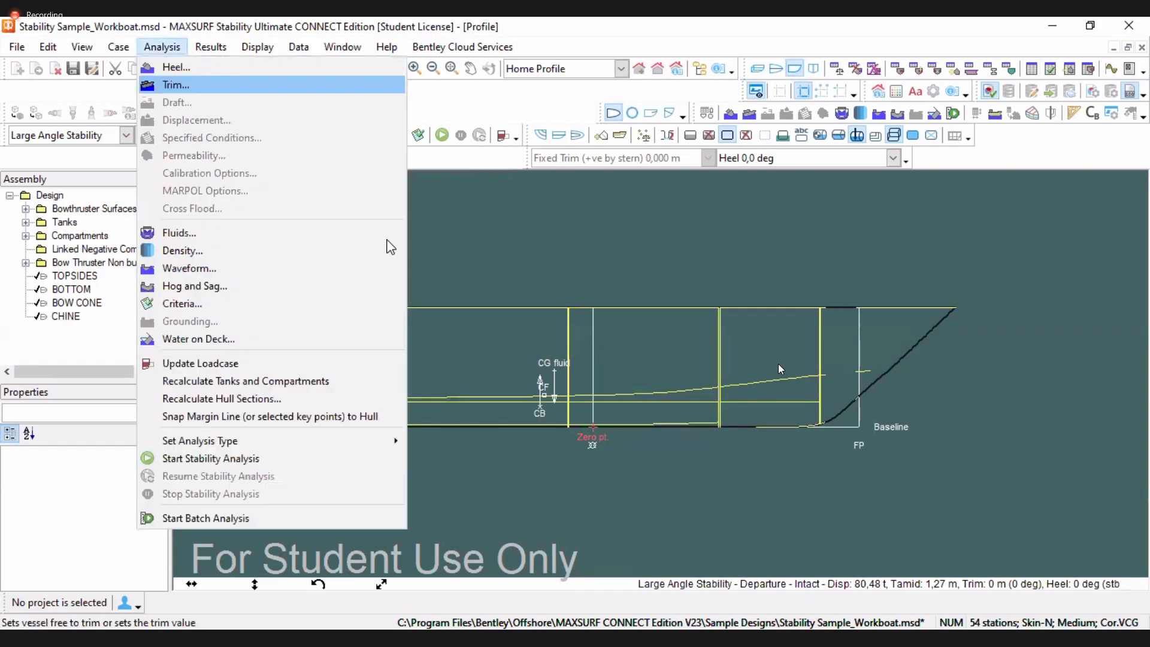
key(Return)
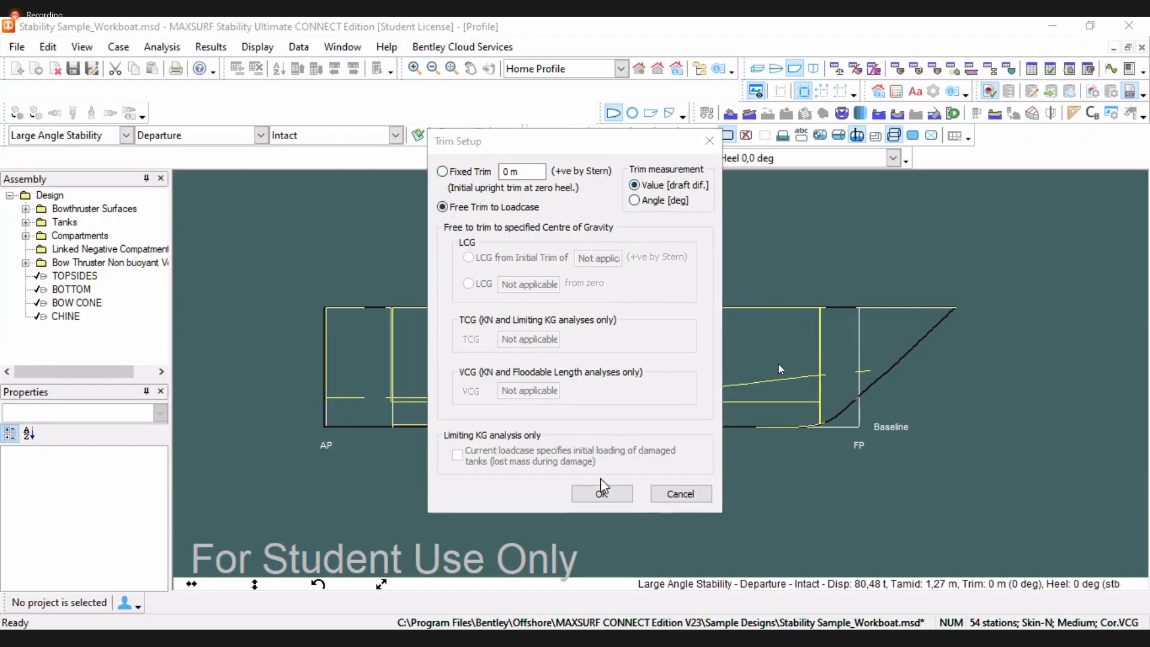
click(601, 494)
click(443, 137)
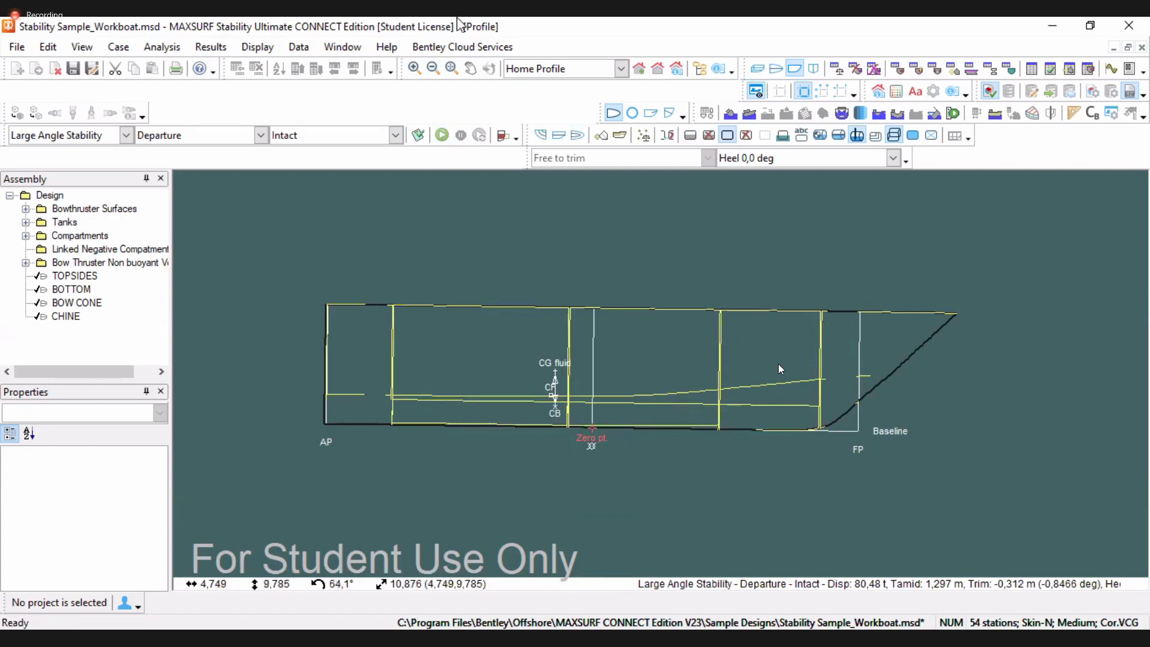
Open the results and examine the GZ values across the heel angles
click(1031, 71)
click(709, 223)
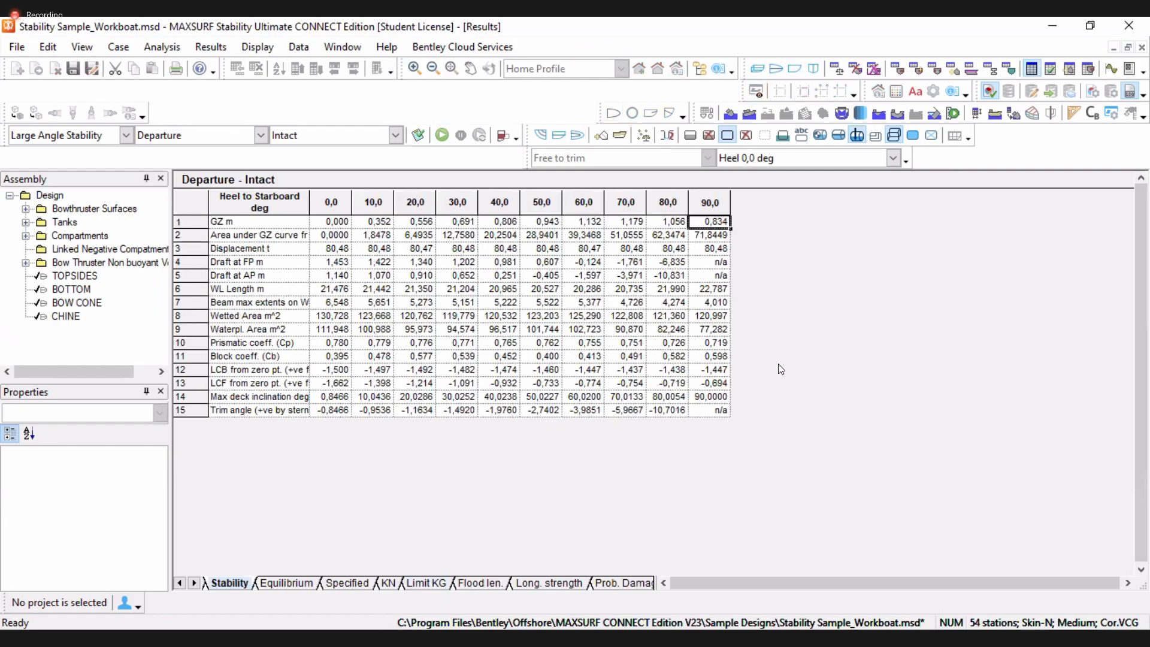
key(alt+Tab)
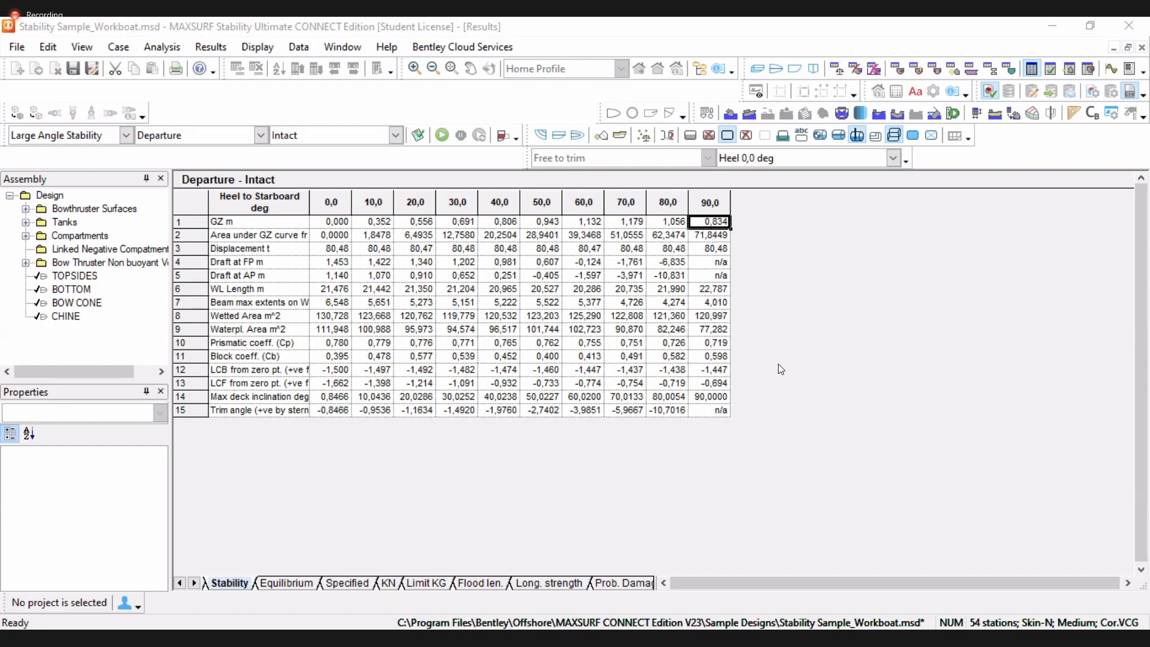
Switch to the Word report and scroll through its GZ curve, stability and loadcase tables
key(alt+Tab)
scroll(542, 359, up, 1)
scroll(543, 383, down, 1)
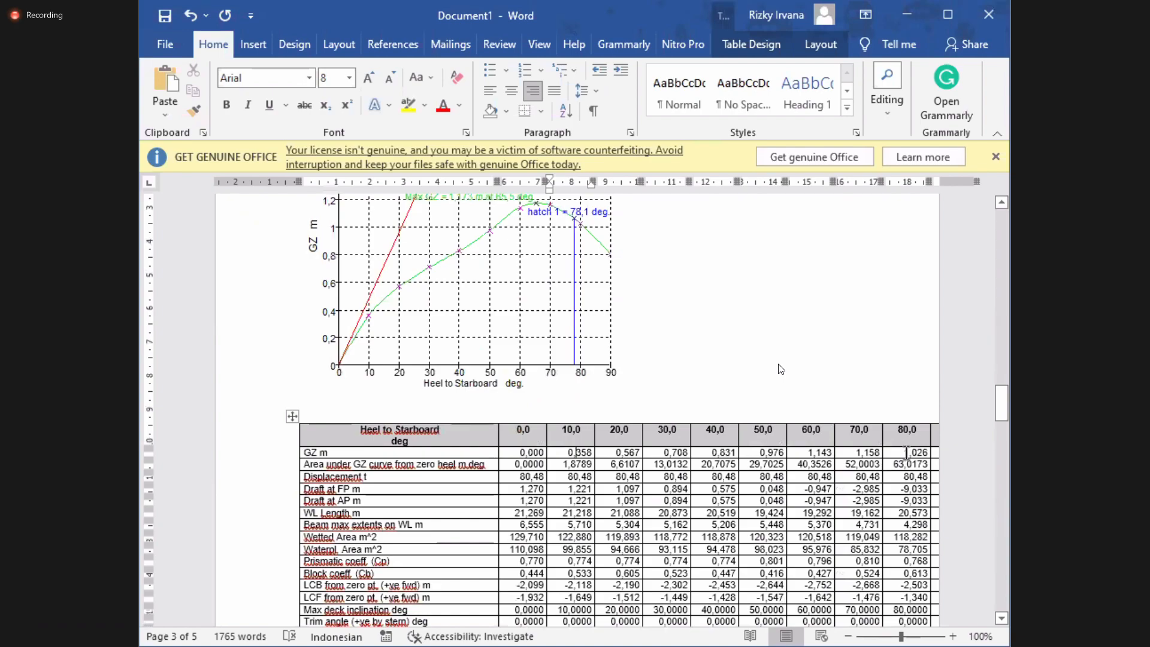
drag(928, 453, 902, 455)
scroll(870, 435, down, 3)
scroll(692, 426, down, 15)
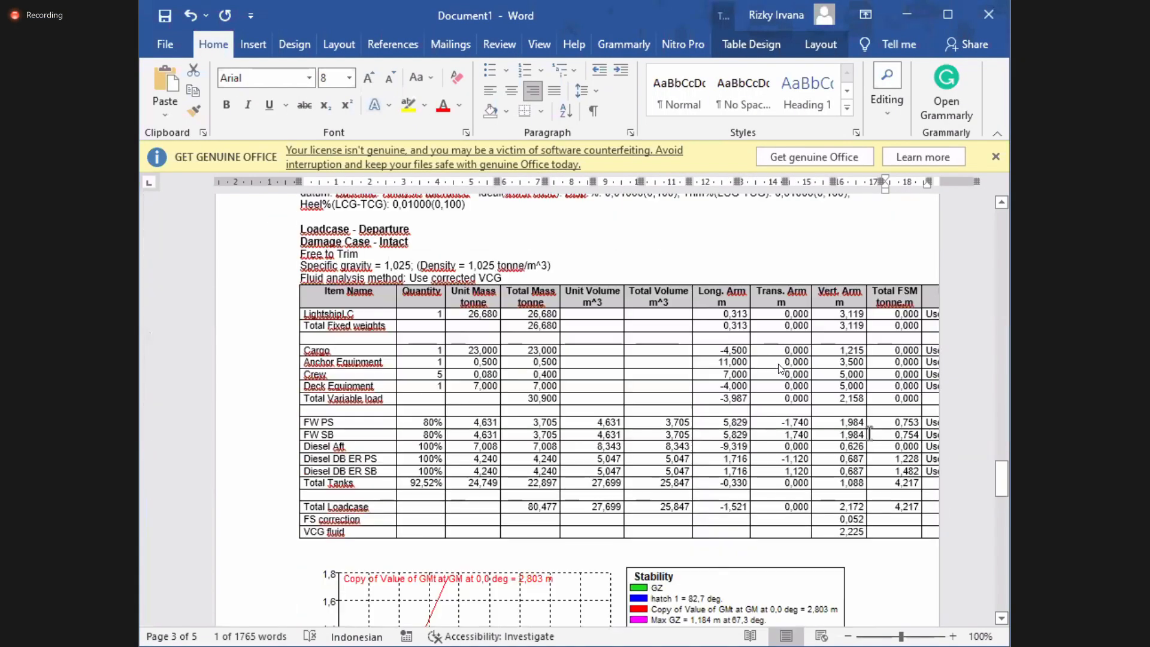
scroll(869, 434, down, 7)
drag(907, 353, 932, 353)
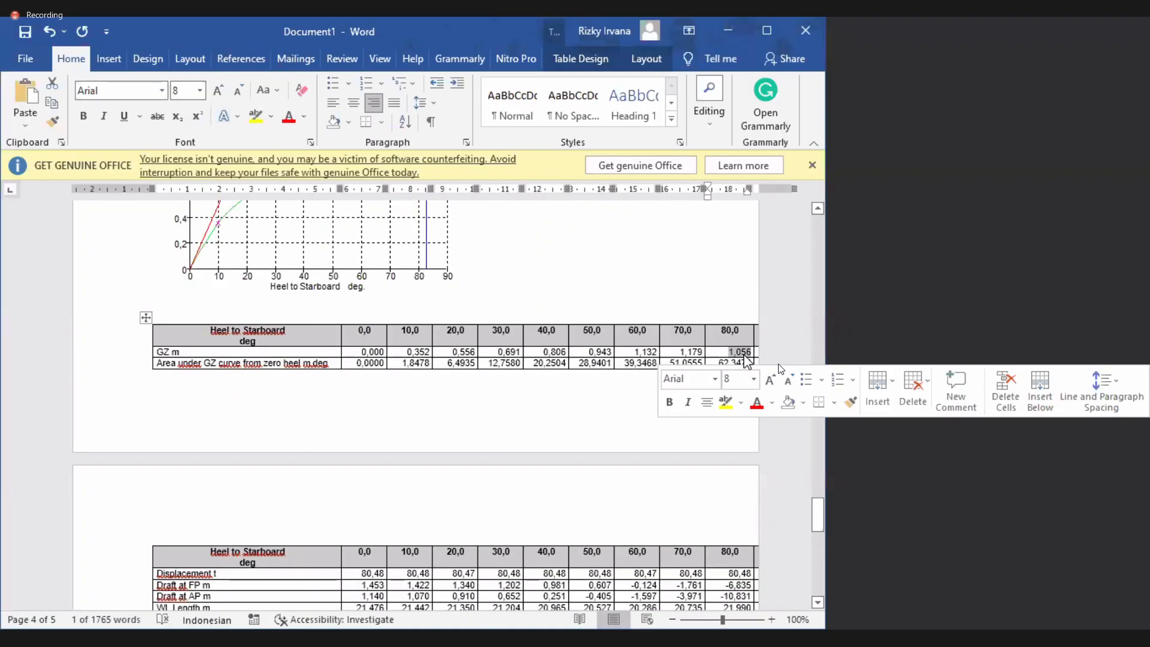
click(921, 354)
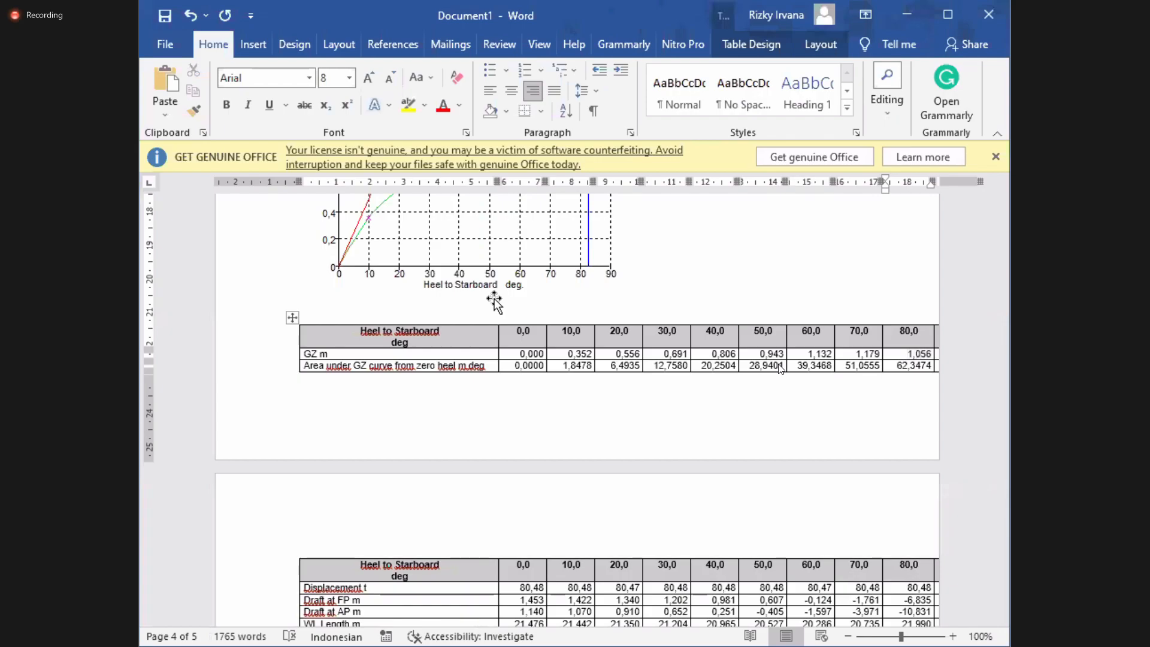
Return to the stability program and inspect the quantities in the Departure loadcase table
key(alt+Tab)
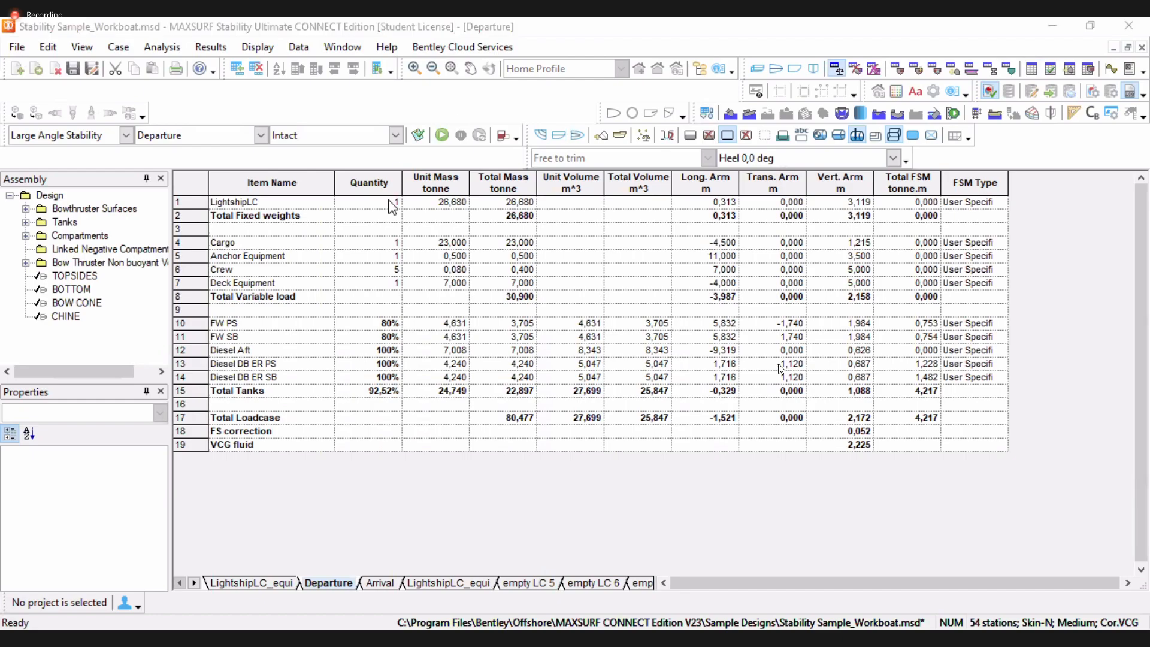
click(361, 324)
click(362, 352)
click(359, 389)
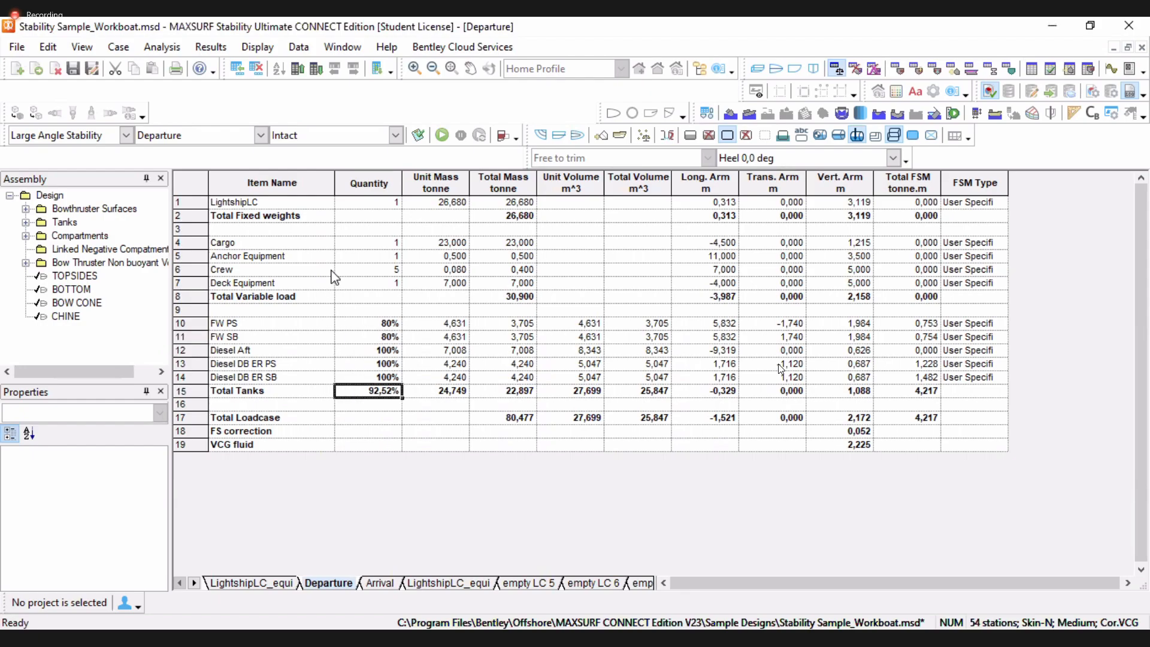
click(350, 271)
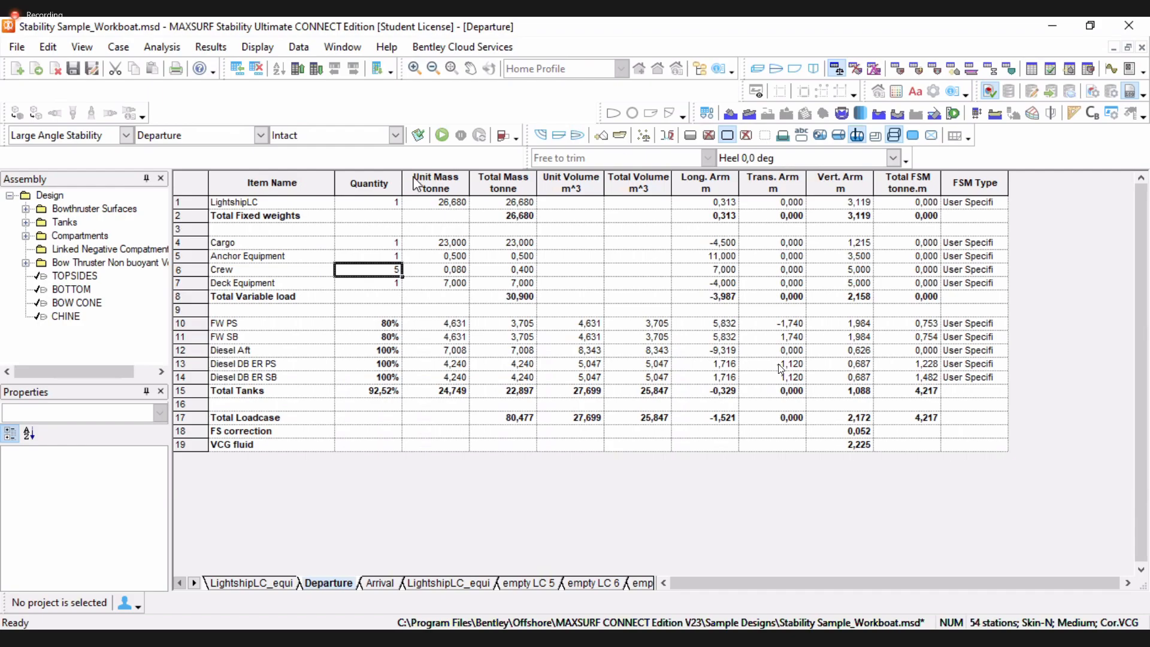
Run an Equilibrium analysis from the profile view and open its results
click(794, 69)
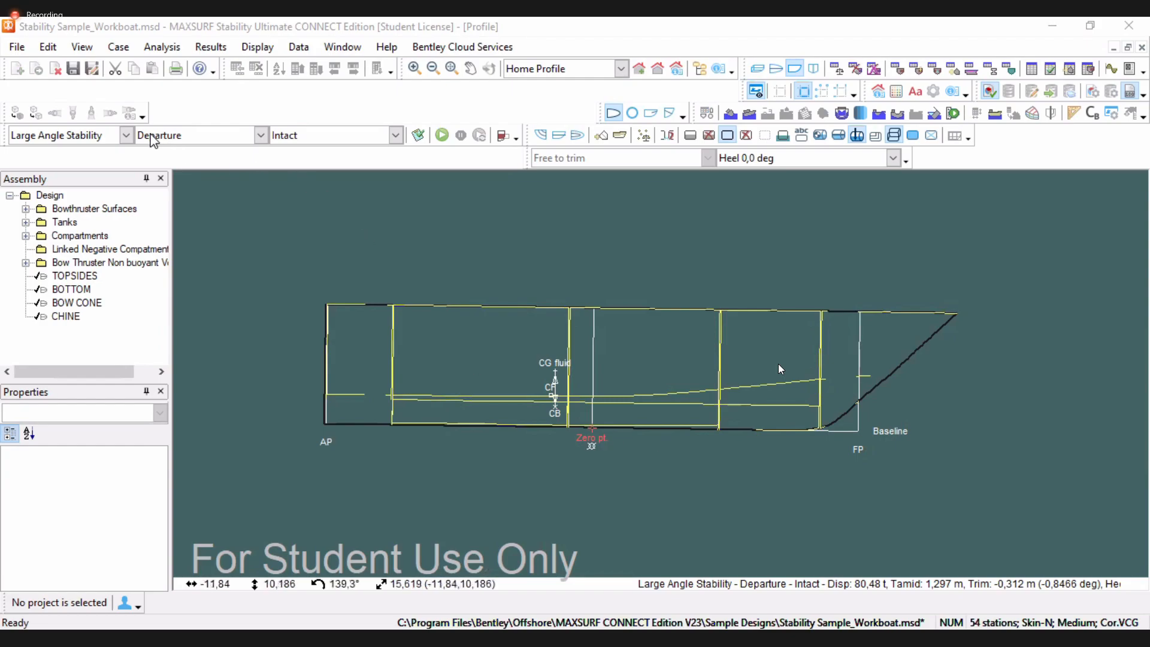
click(127, 135)
click(48, 175)
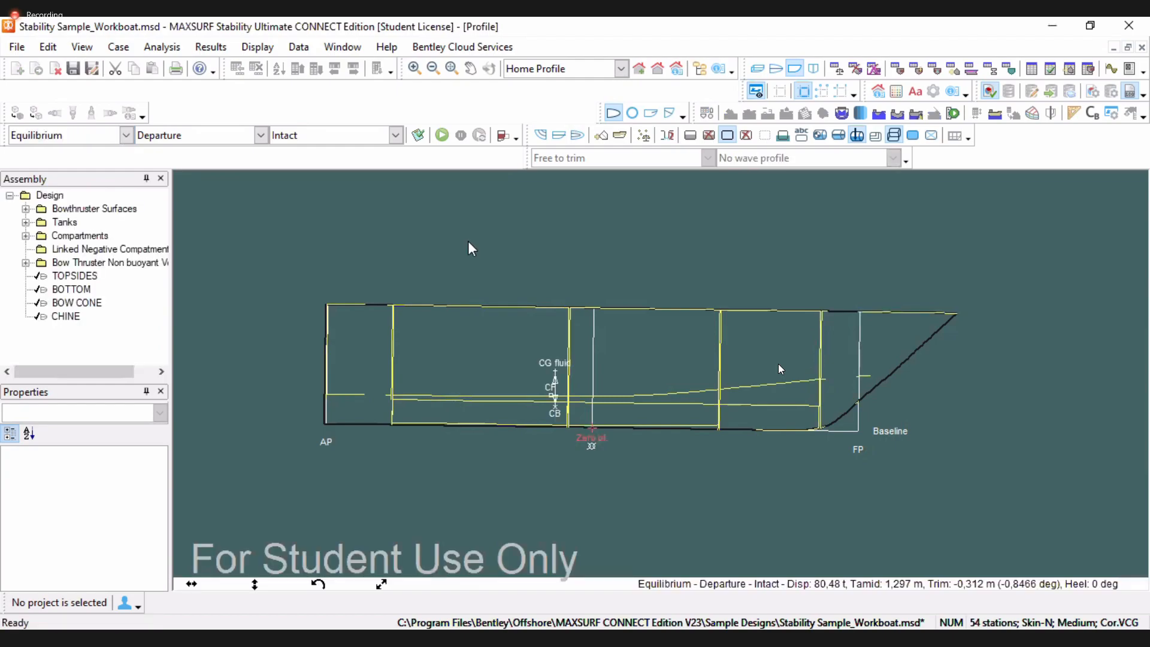
click(442, 135)
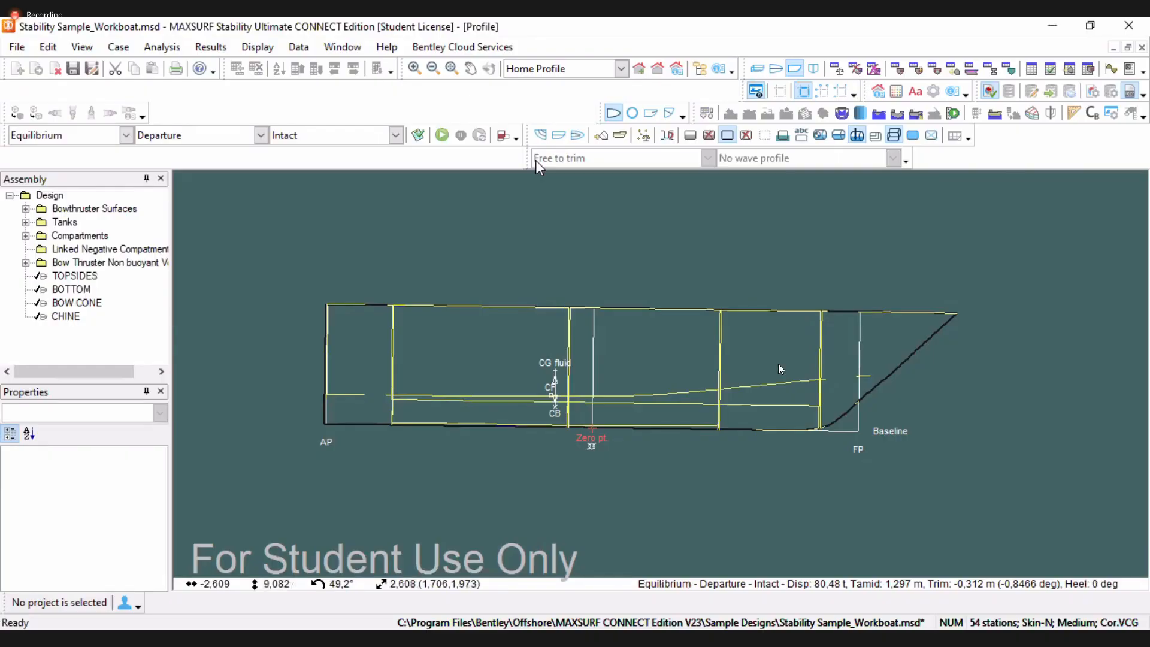
click(1049, 71)
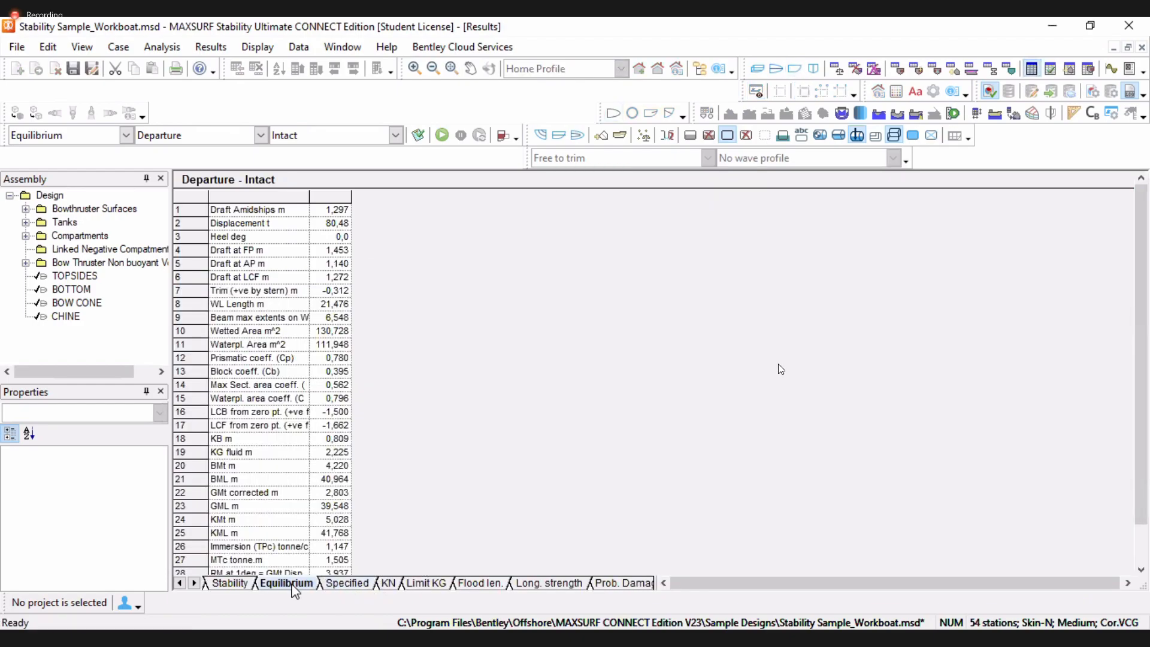
Inspect the displacement and other values in the Equilibrium results table
click(334, 213)
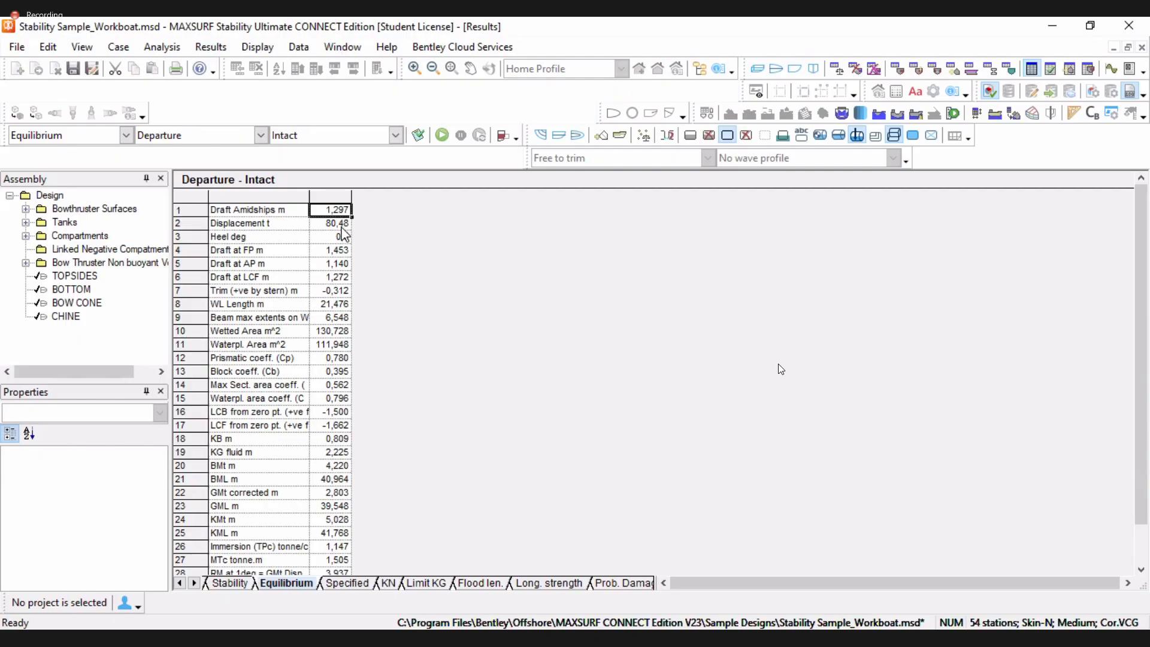
click(342, 227)
scroll(328, 418, down, 1)
scroll(327, 422, up, 1)
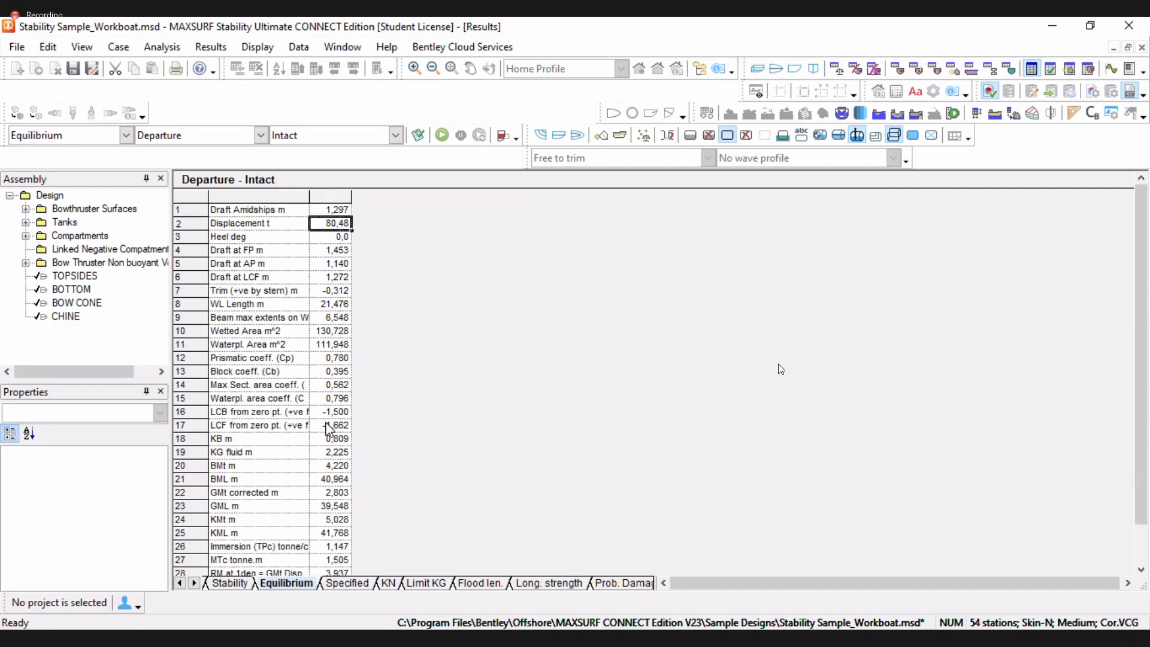
Switch the loadcase to Arrival and the analysis type to Large Angle Stability
click(260, 135)
click(222, 175)
click(126, 135)
click(111, 167)
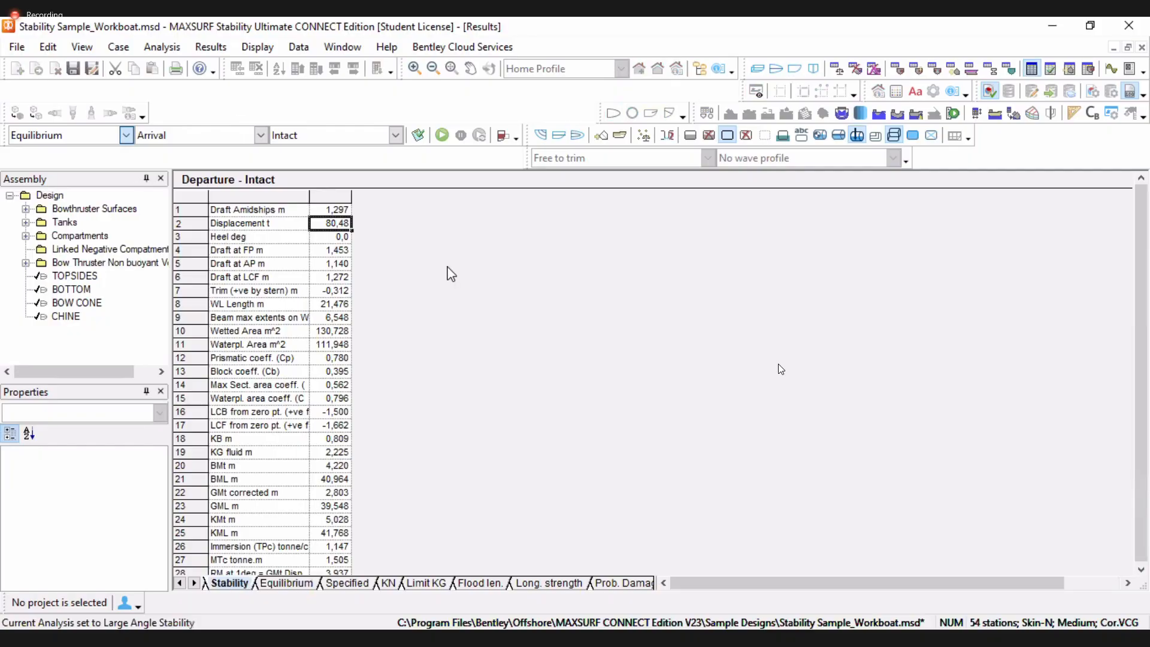
Set the trim to Fixed Trim 0 m and run the Large Angle Stability analysis for Arrival
click(160, 46)
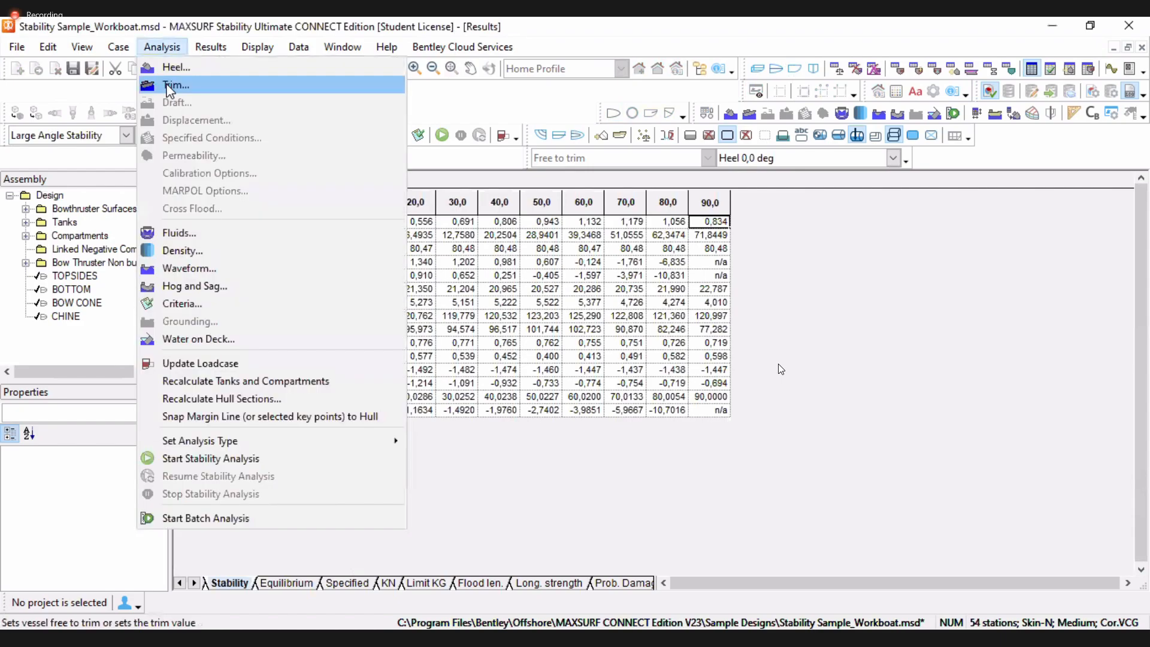
click(171, 86)
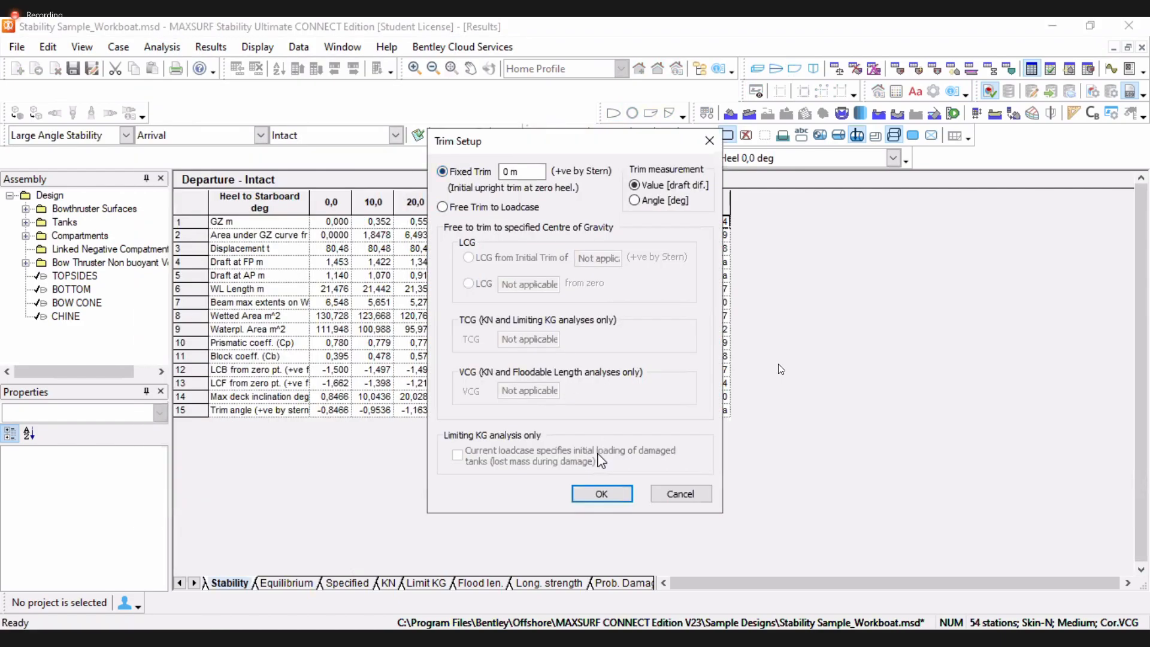
click(602, 494)
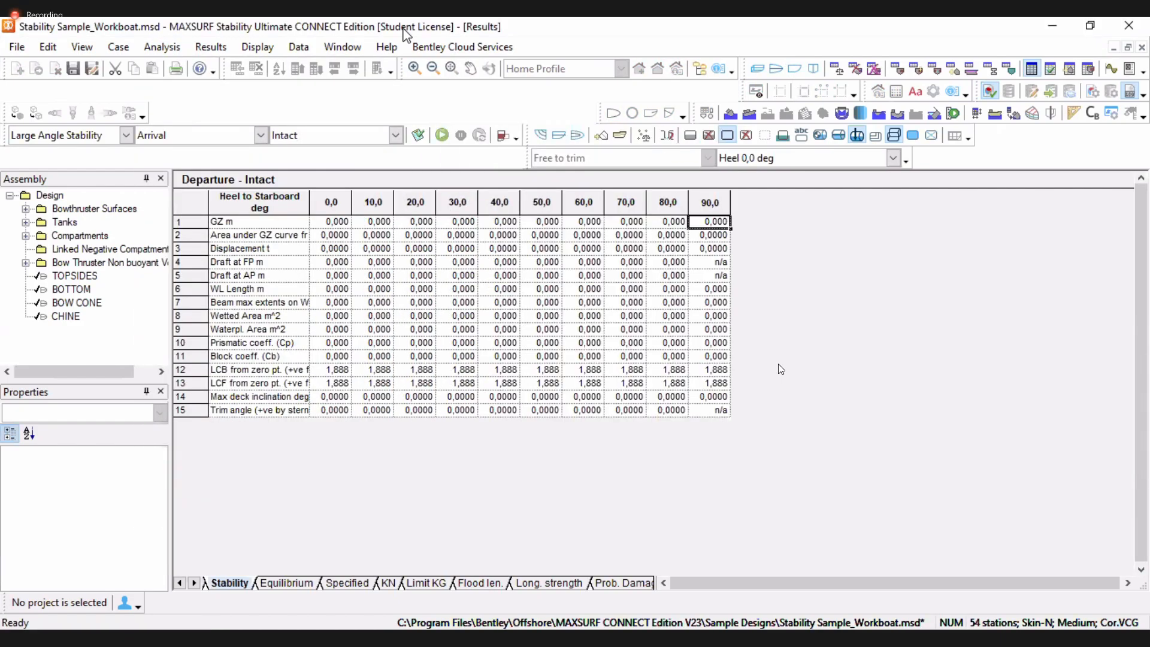
click(442, 134)
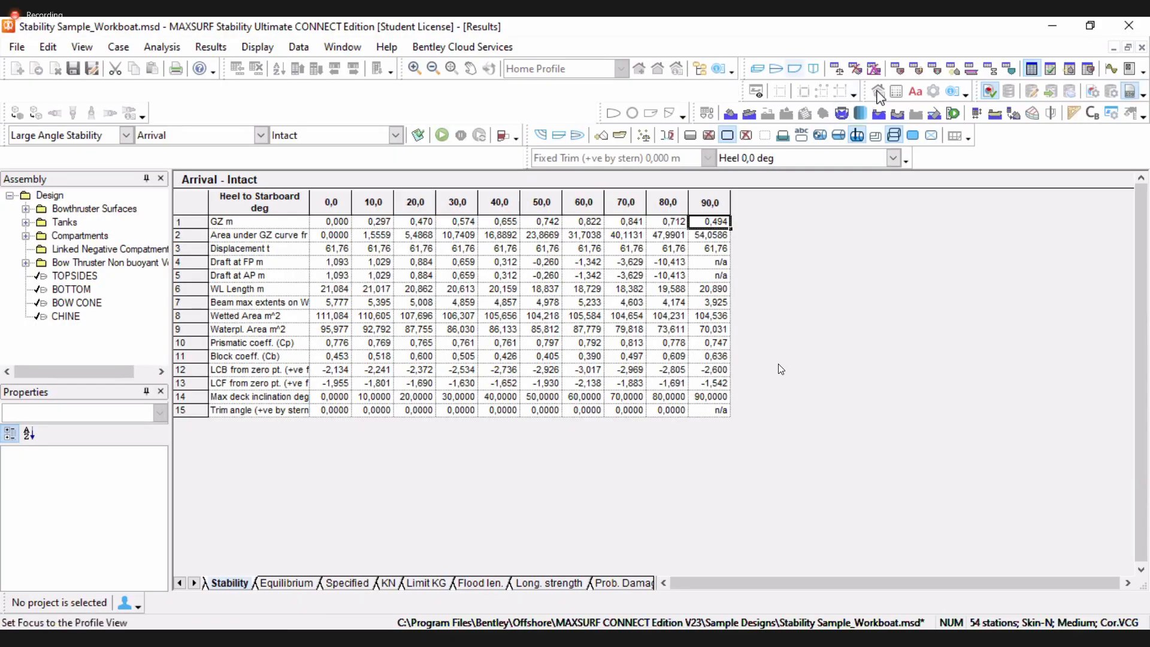
Set the trim to Free Trim to Loadcase, rerun the Large Angle Stability analysis and open its results table
click(879, 93)
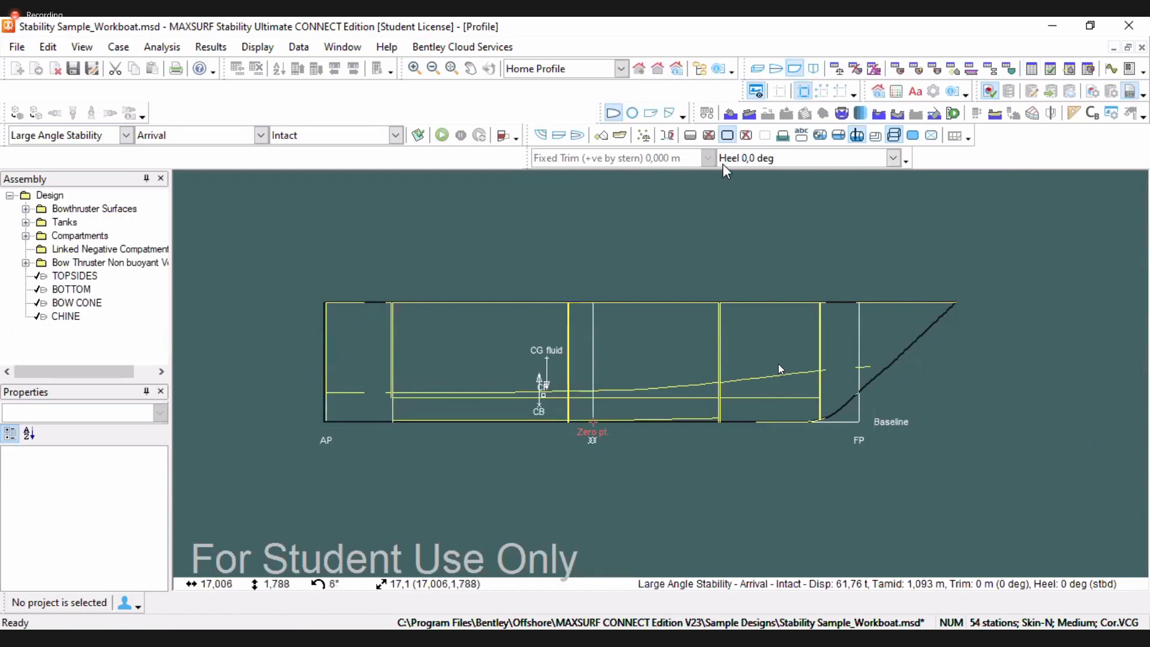
click(166, 44)
click(181, 93)
click(492, 208)
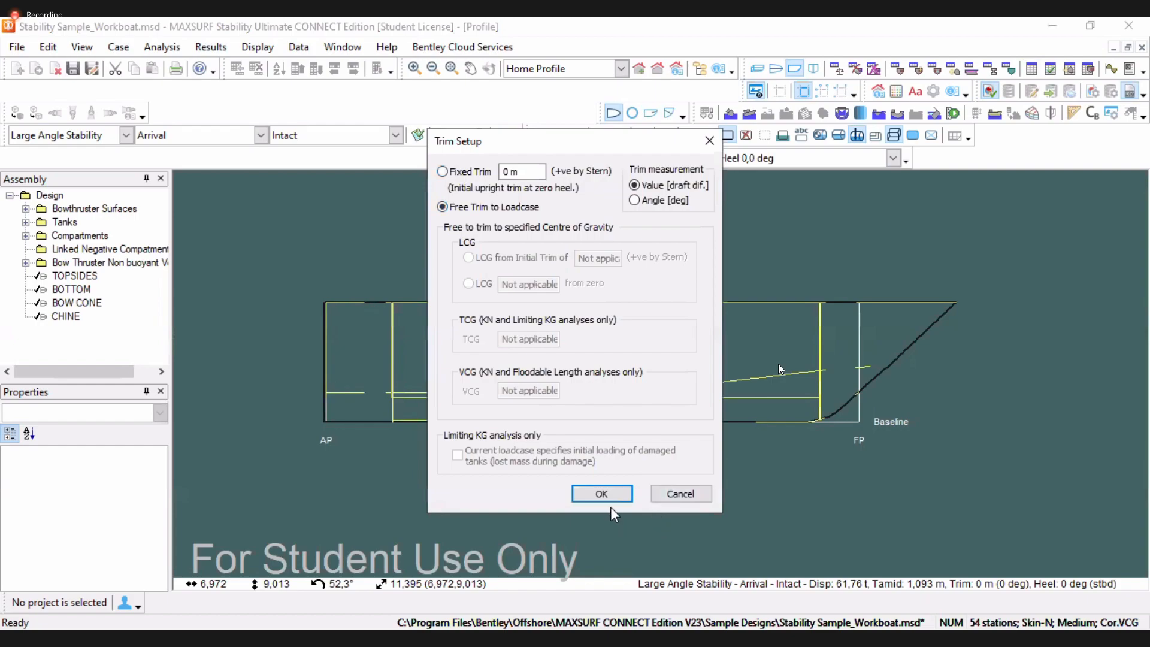
click(602, 494)
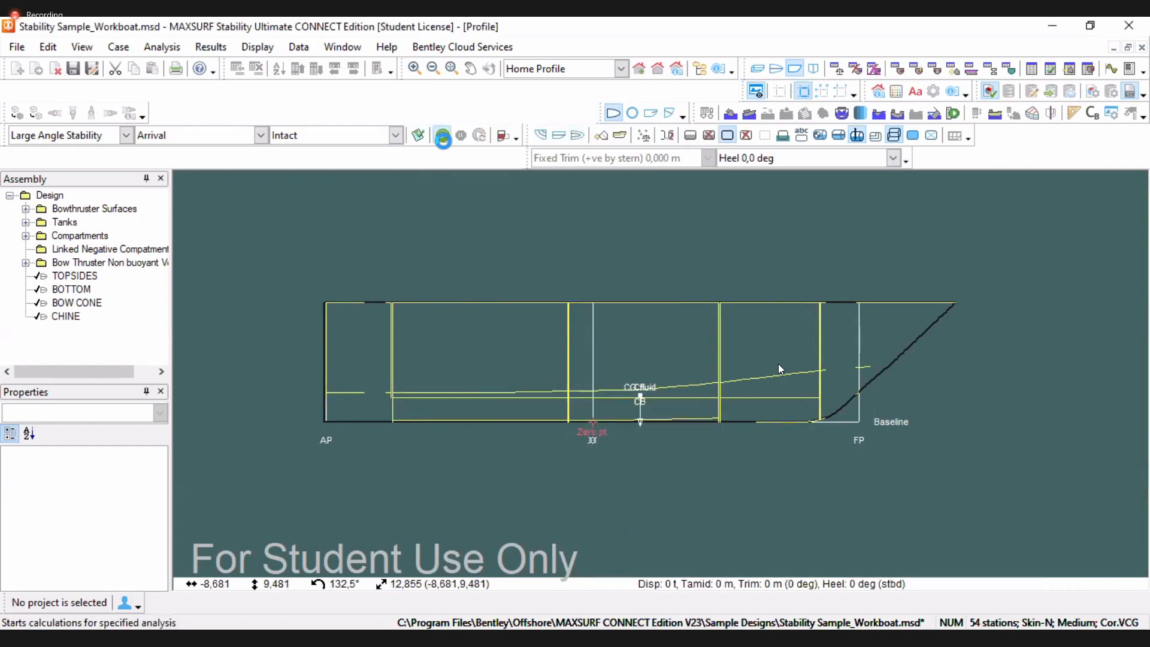
click(442, 135)
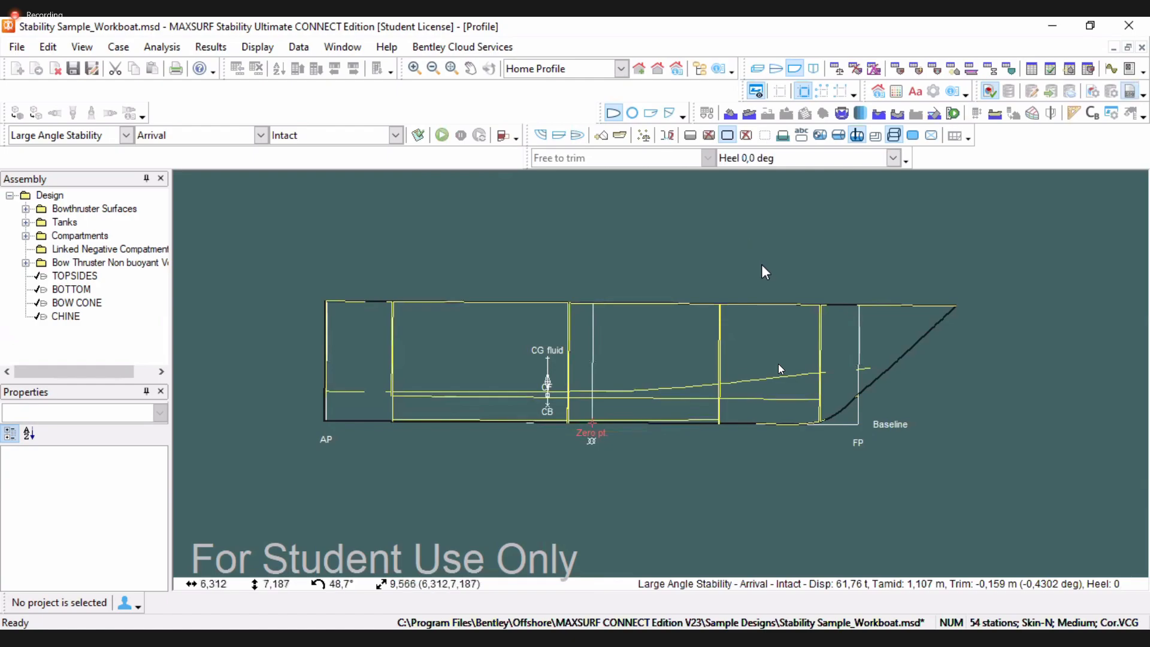
click(1032, 69)
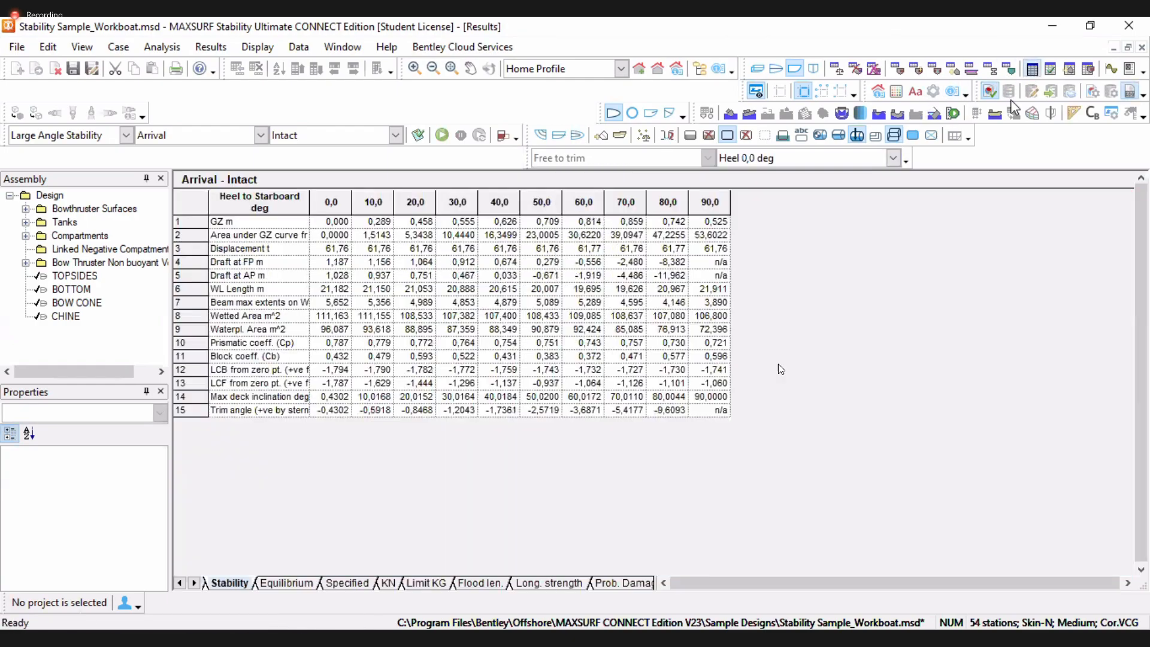
click(710, 204)
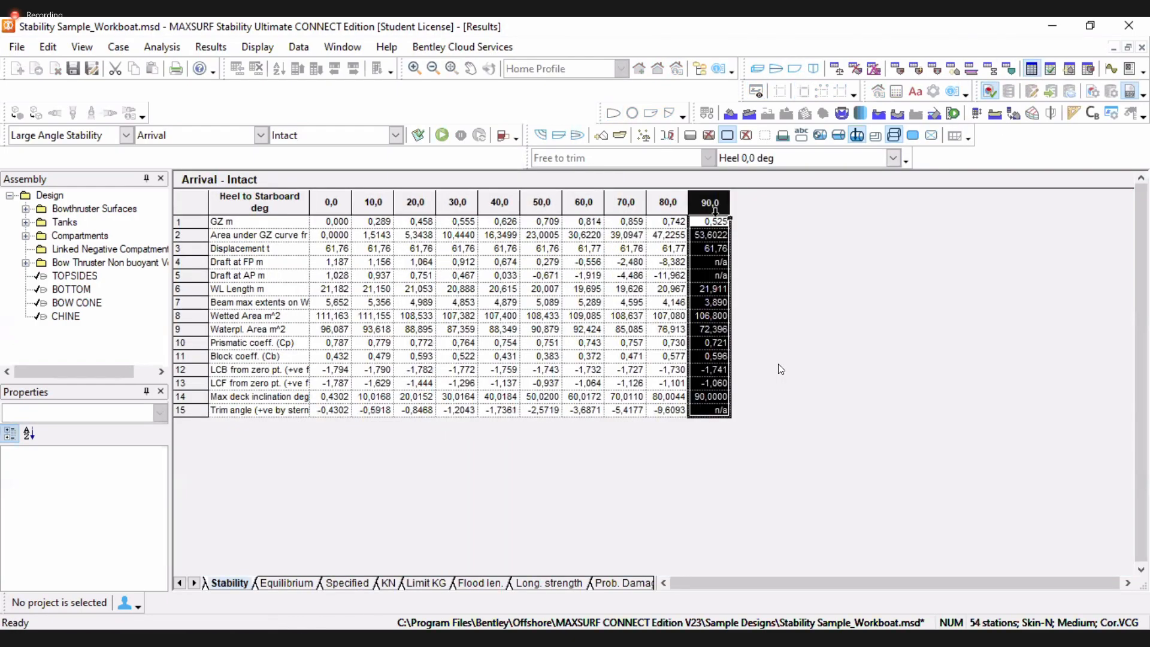
click(714, 223)
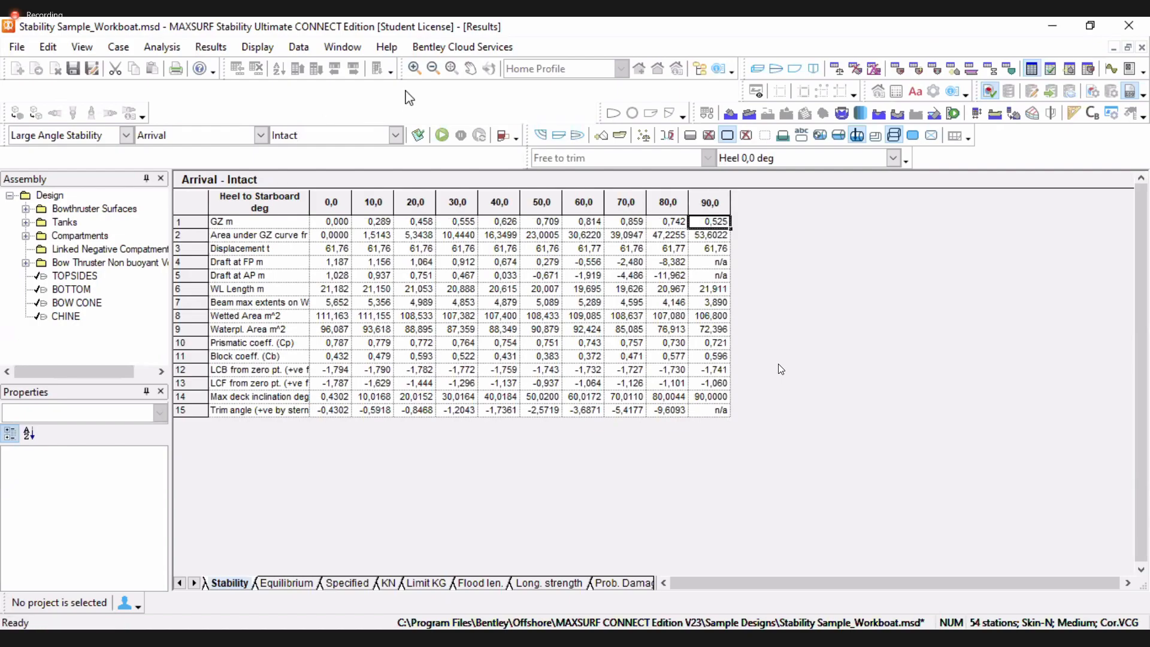
click(126, 137)
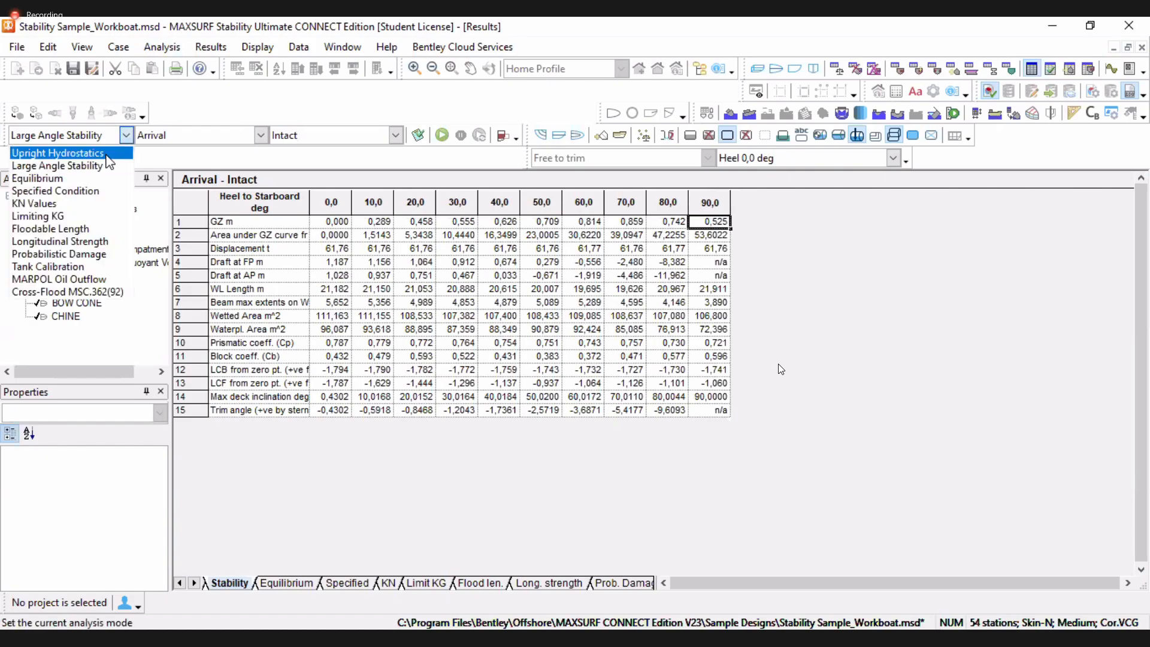
click(856, 249)
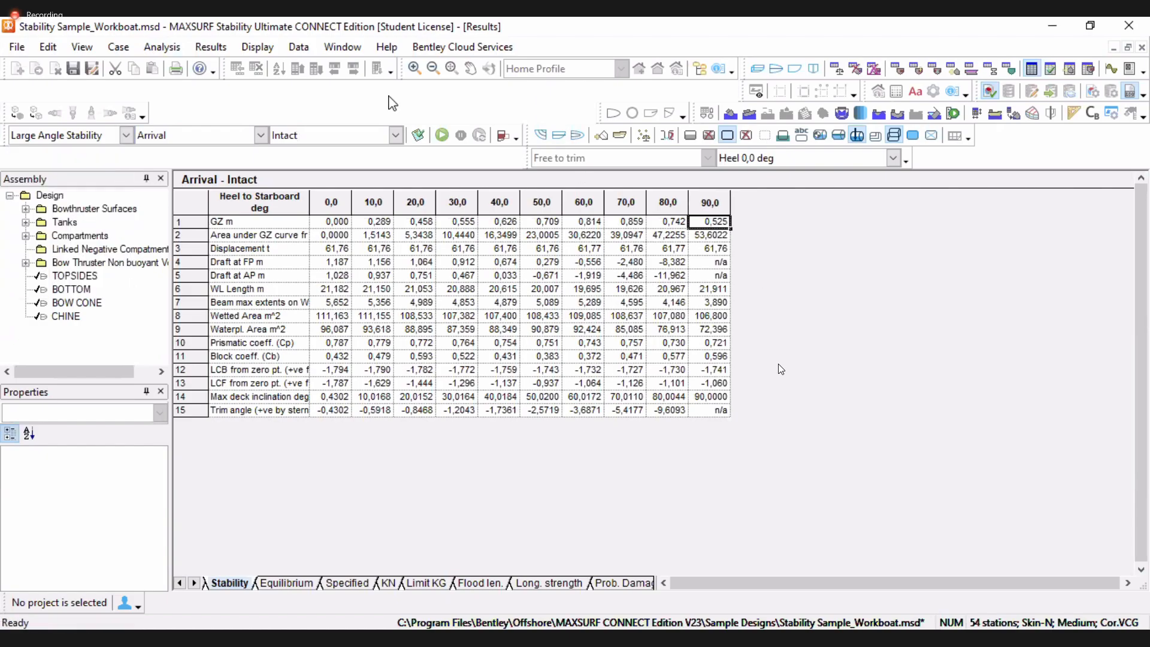
Set a fixed trim of 1 m by stern, rerun the Large Angle Stability analysis and open the results
click(443, 132)
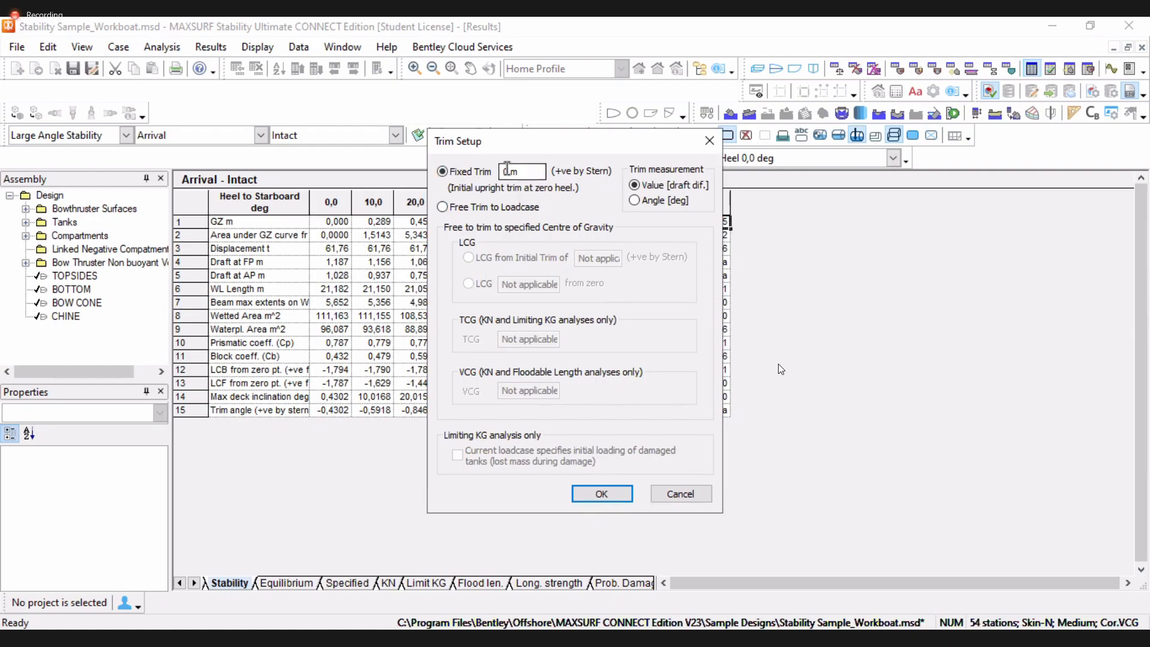
drag(509, 172, 470, 169)
text(1)
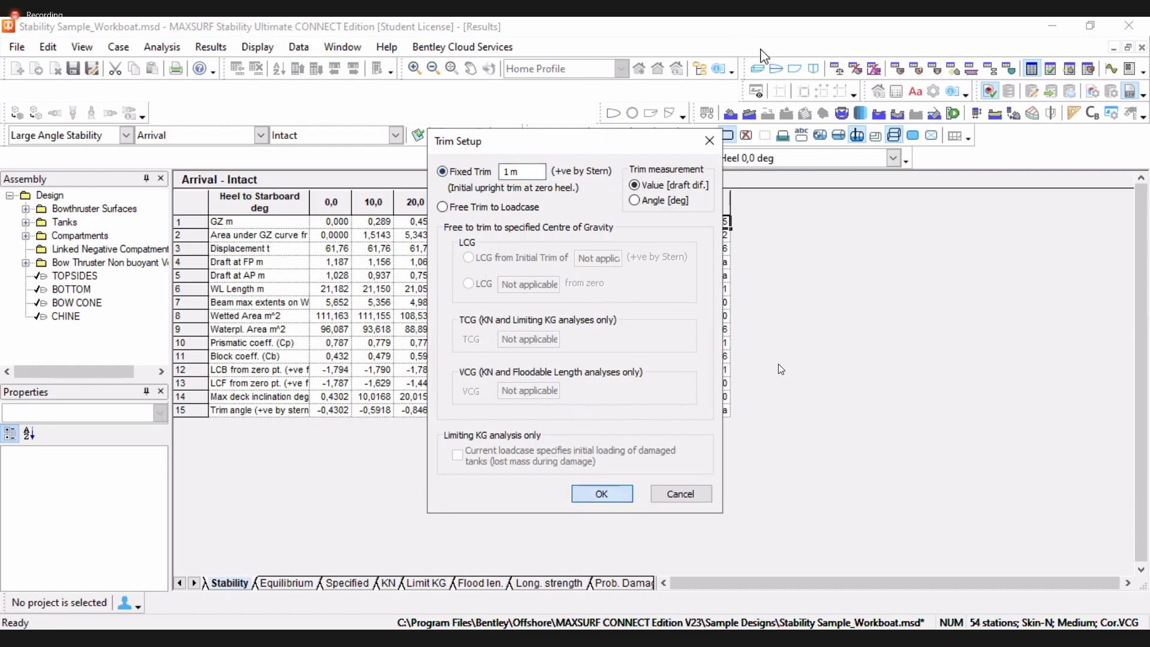
click(600, 493)
click(794, 68)
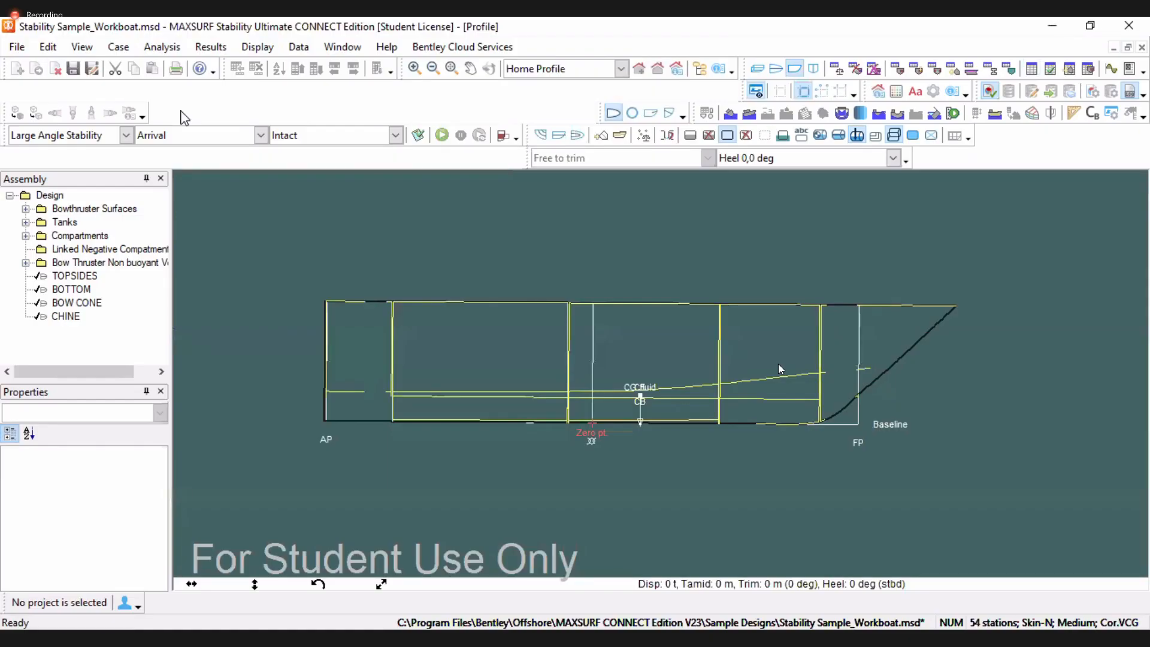
click(442, 136)
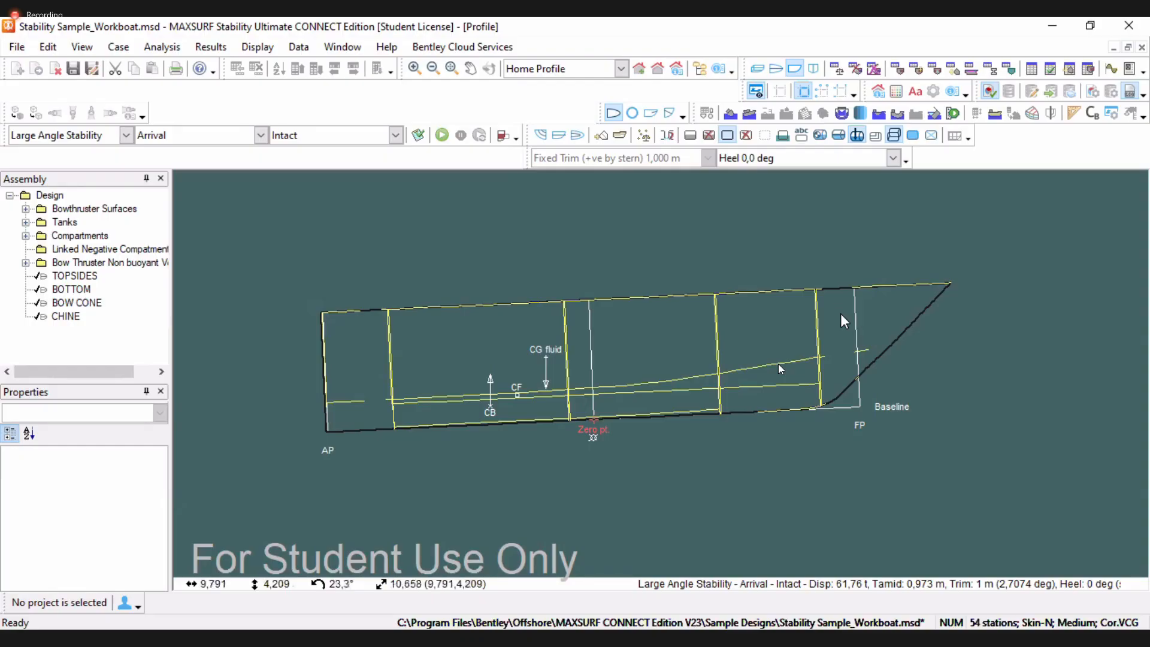
click(1031, 69)
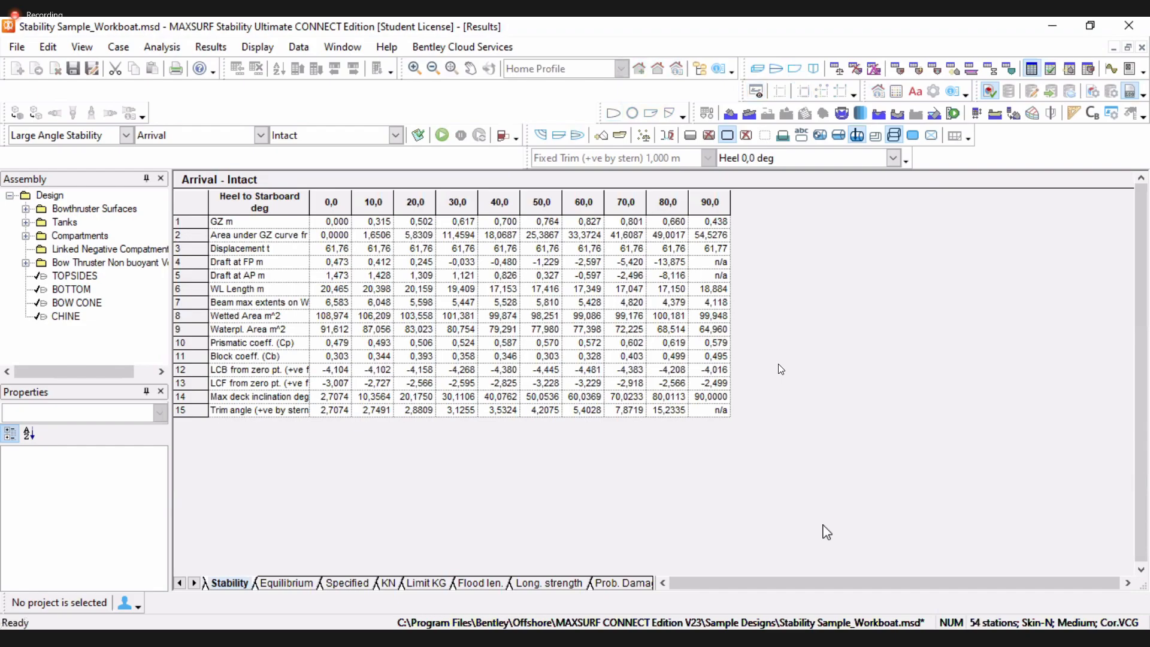
Open the Arrival loadcase table and reset the trim to Fixed Trim 0 m
click(814, 68)
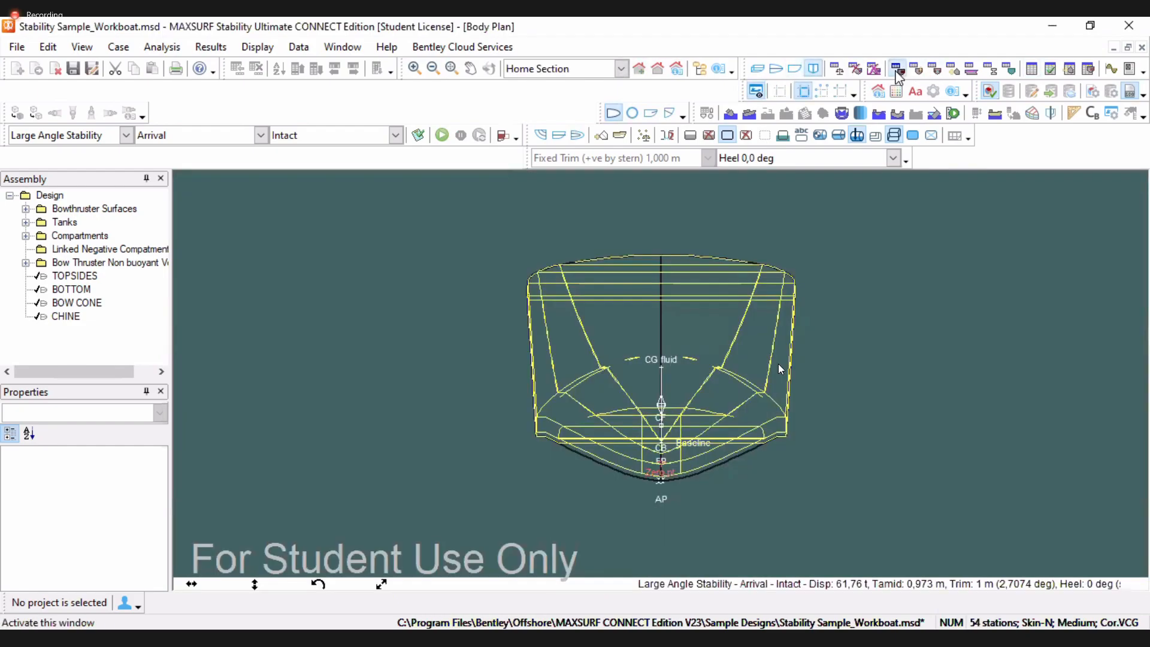
click(897, 69)
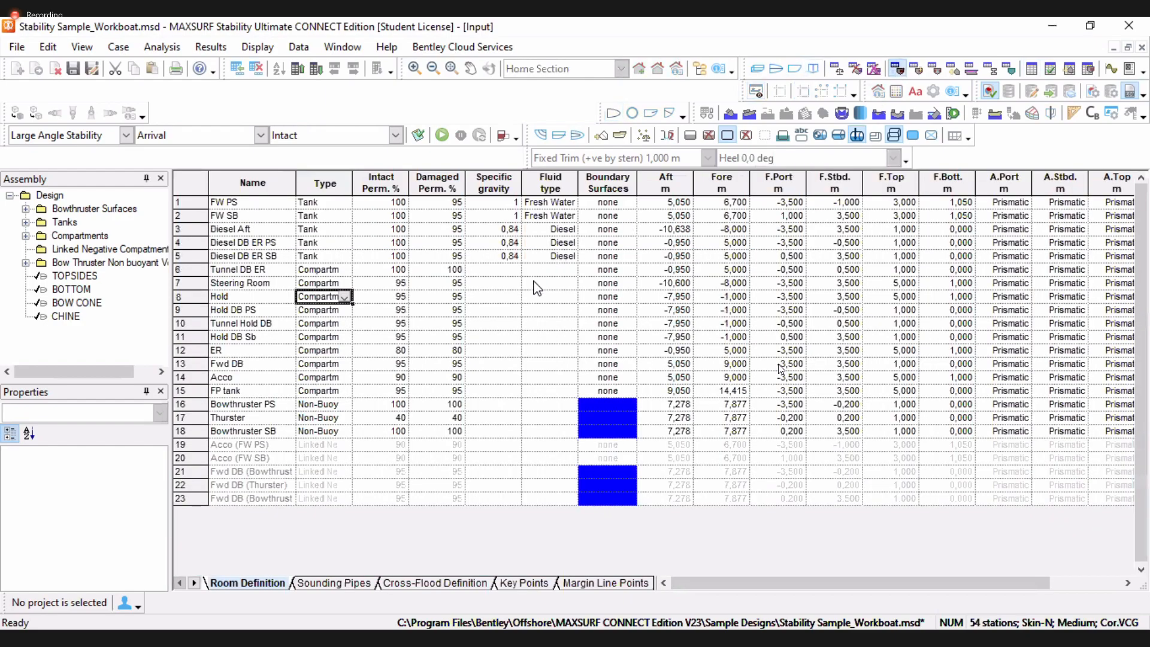
click(539, 296)
click(836, 69)
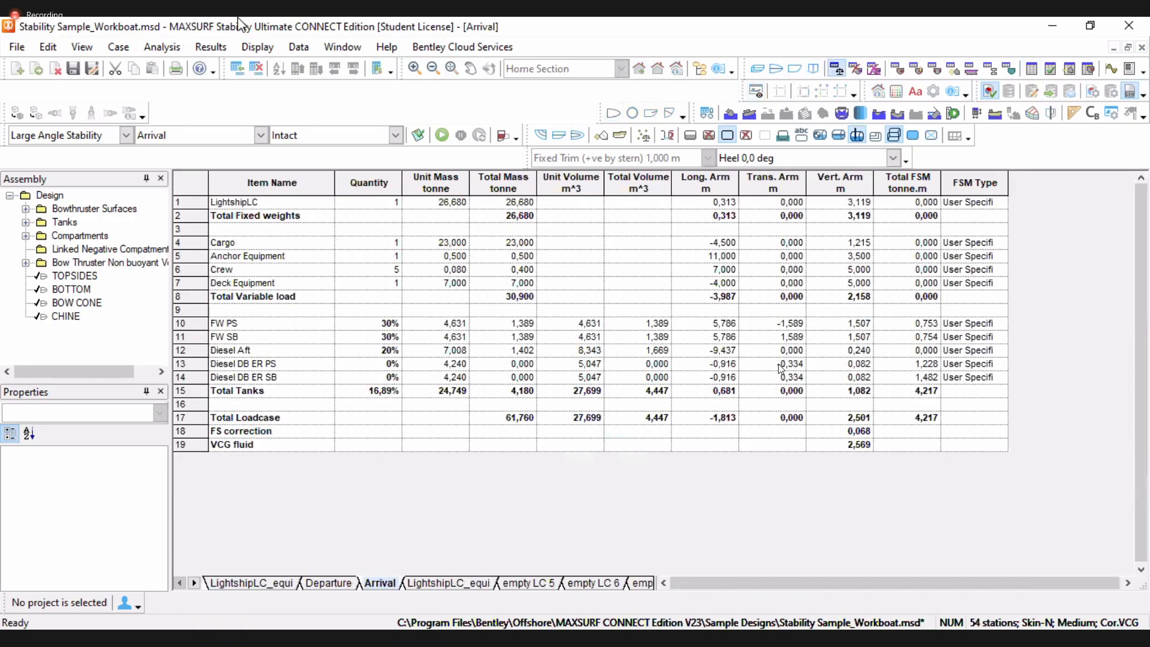
click(162, 47)
click(179, 95)
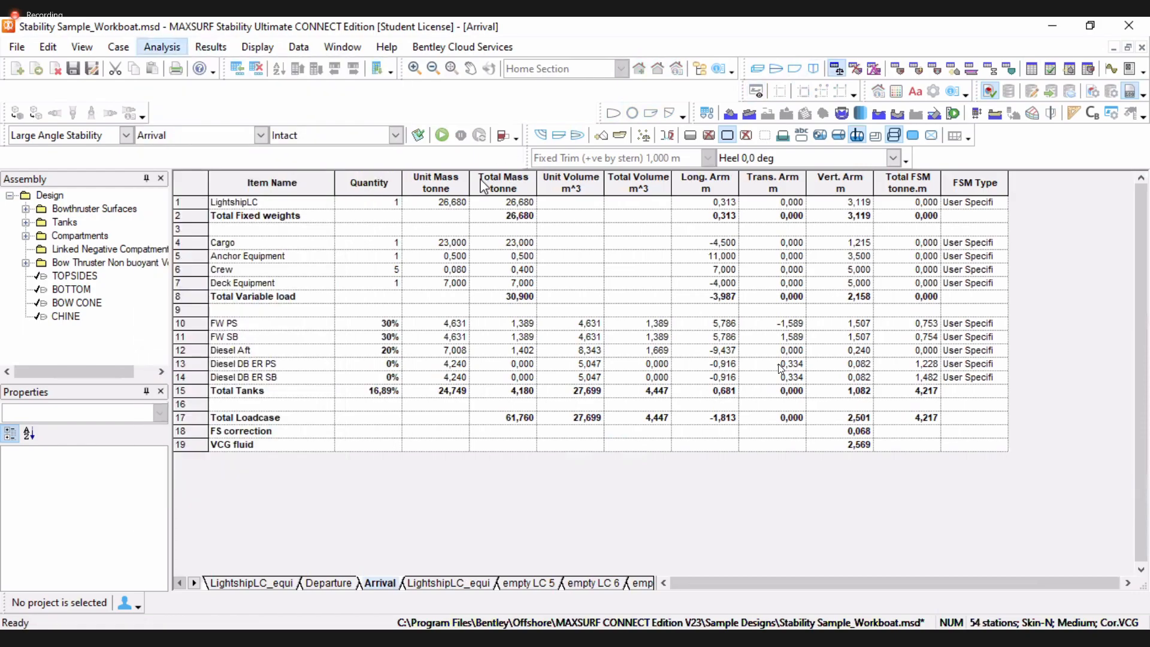
click(442, 172)
text(0)
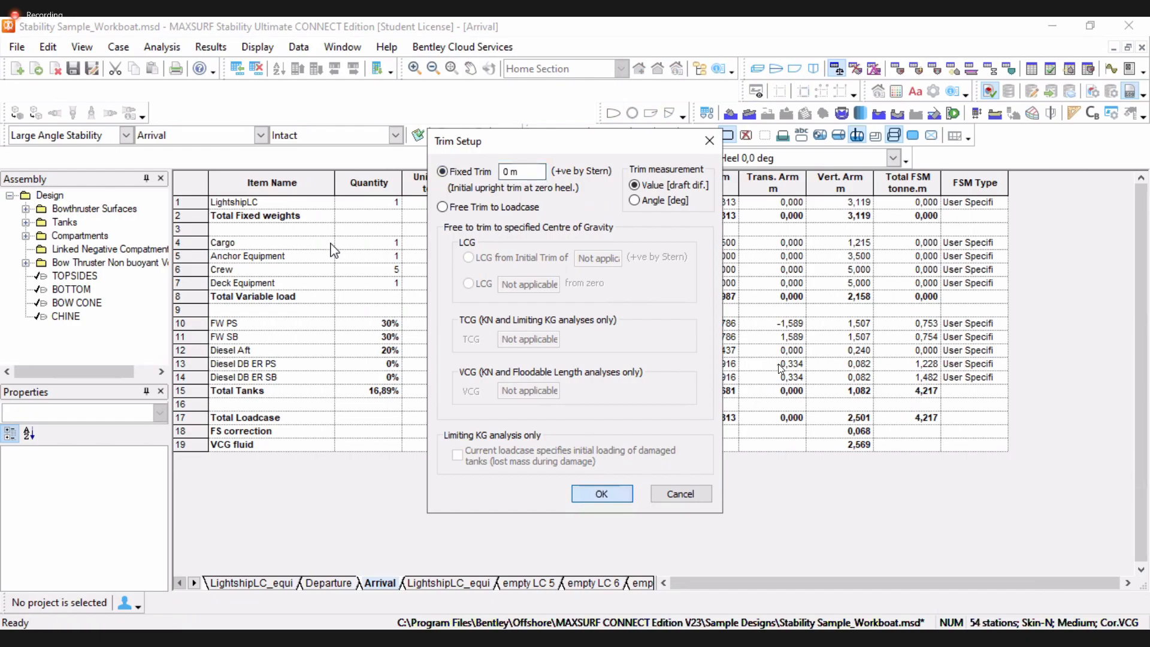
click(599, 495)
Switch the analysis type to Specified Condition and the loadcase to Departure
click(127, 135)
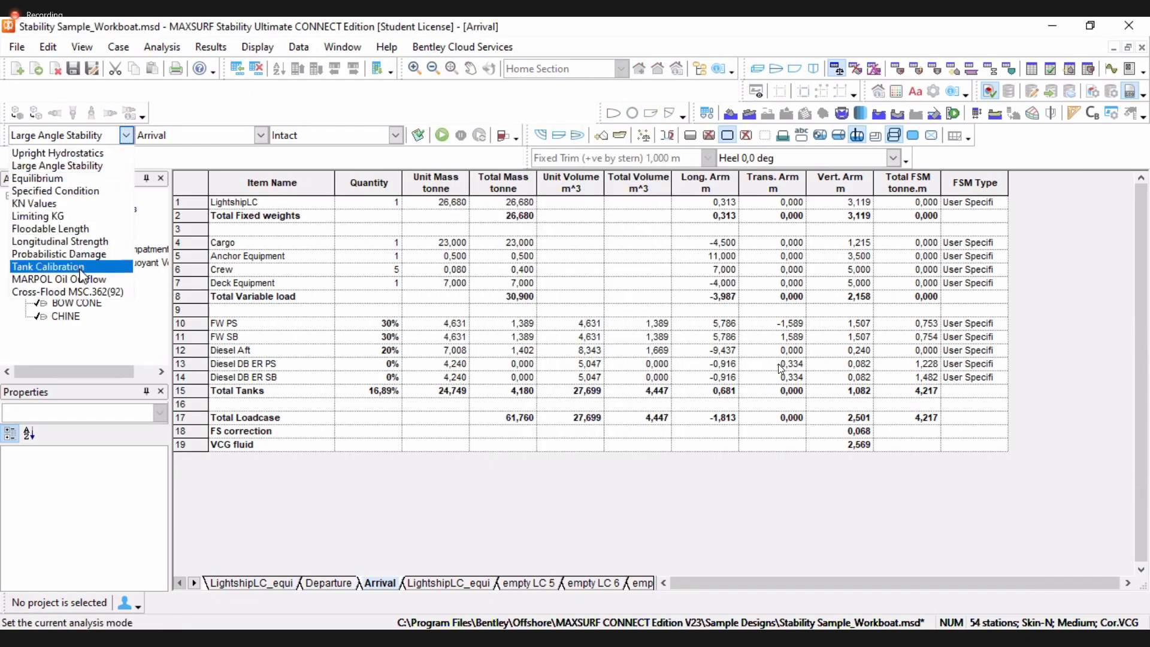
click(72, 193)
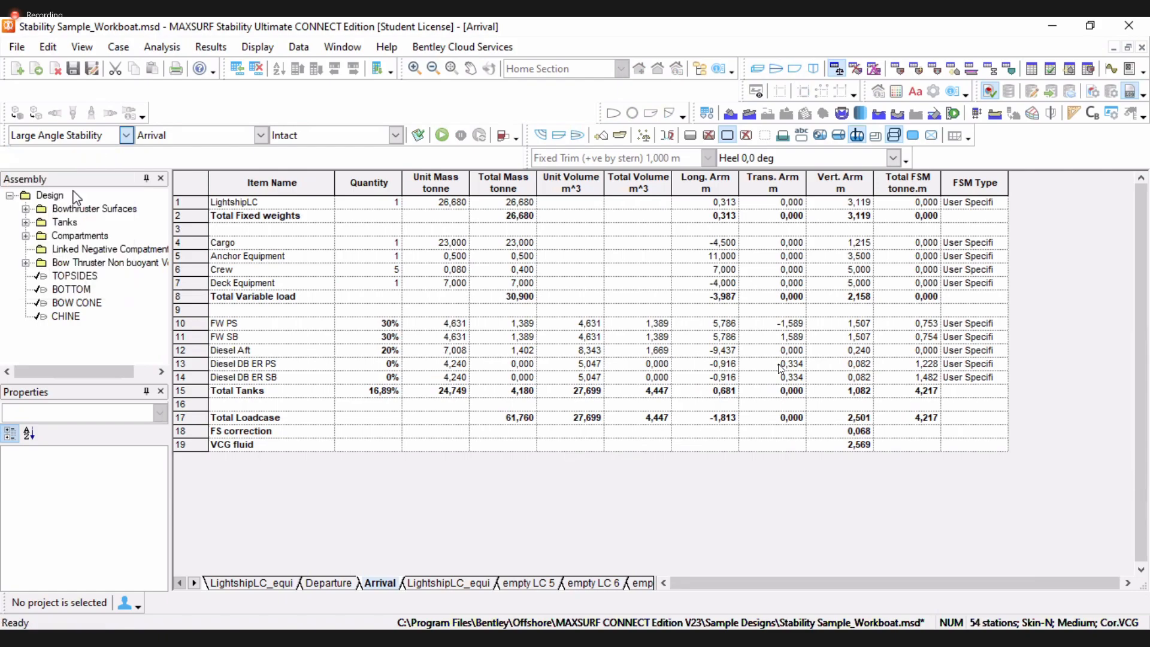
click(261, 135)
click(213, 162)
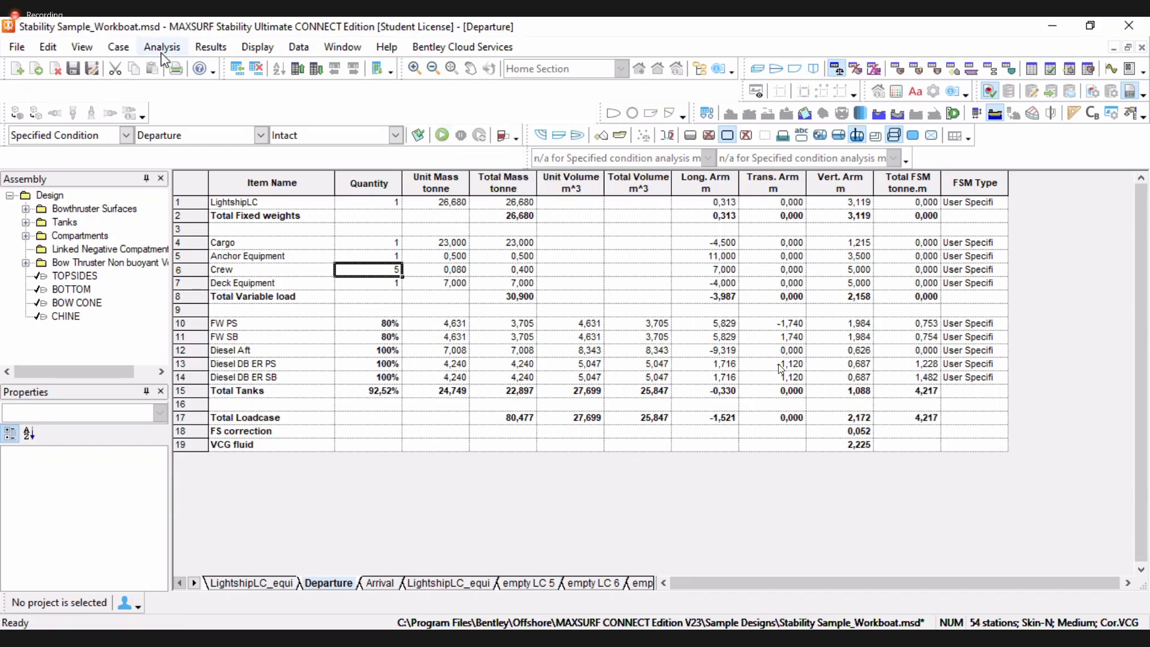
key(alt+a)
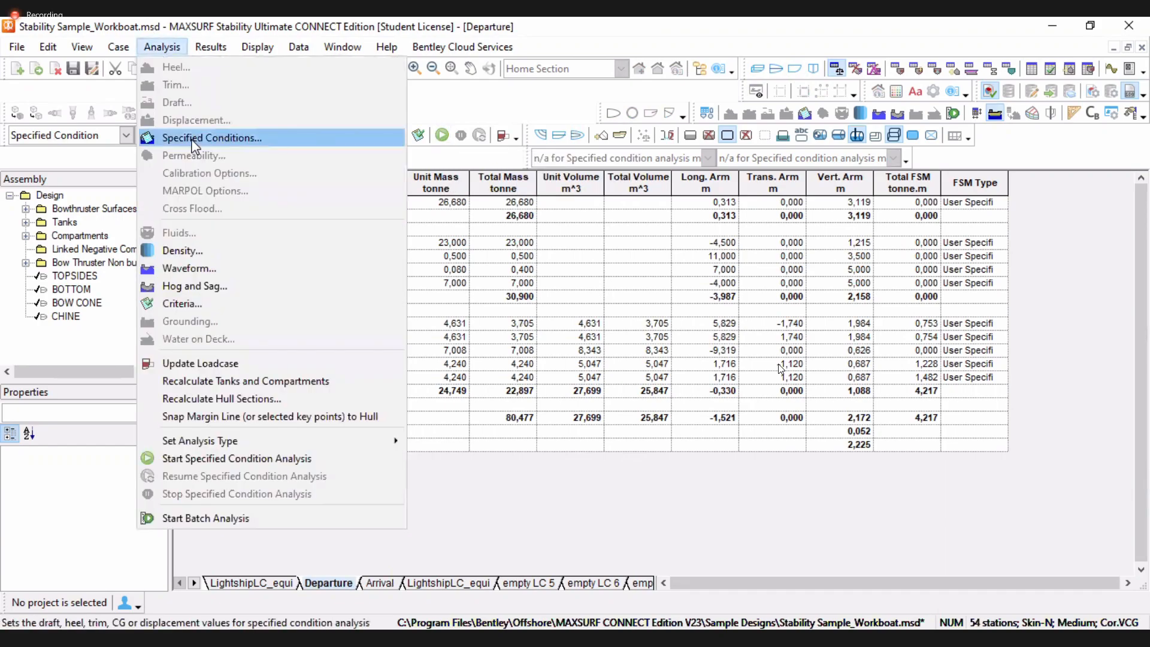
click(192, 142)
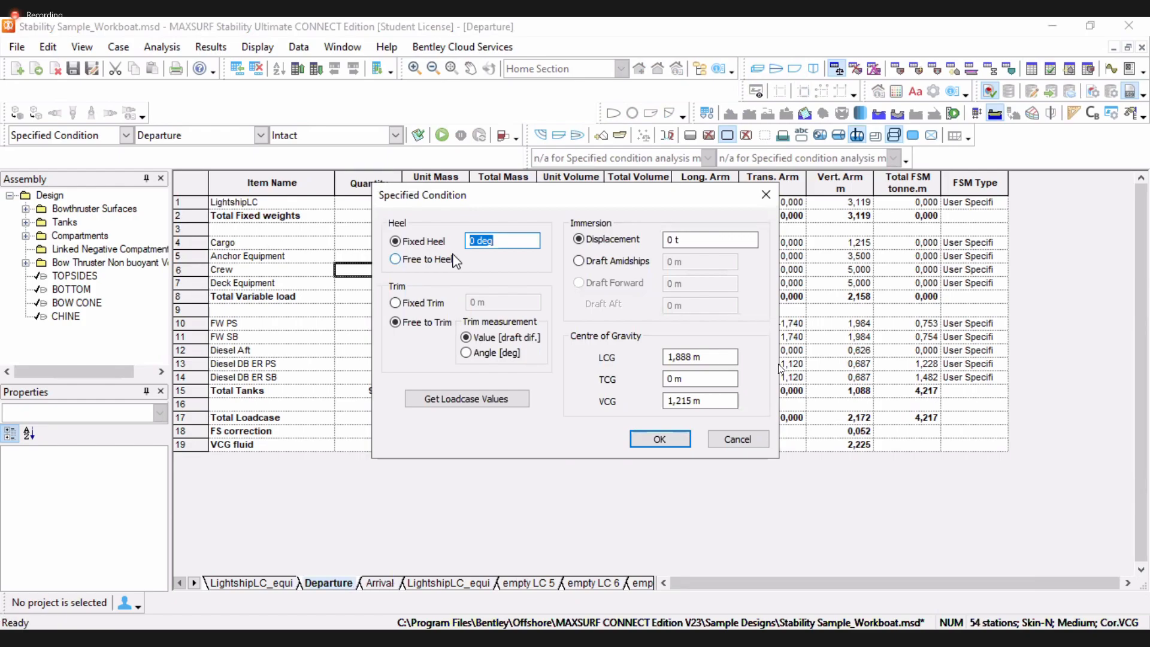
click(413, 302)
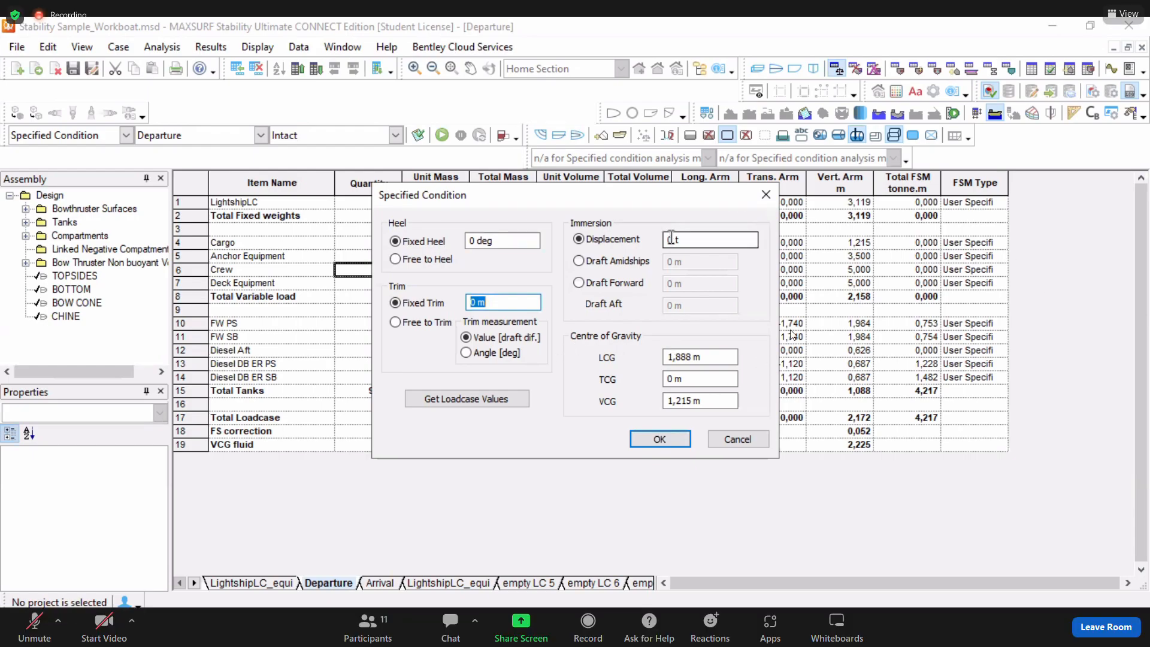
click(530, 407)
click(261, 135)
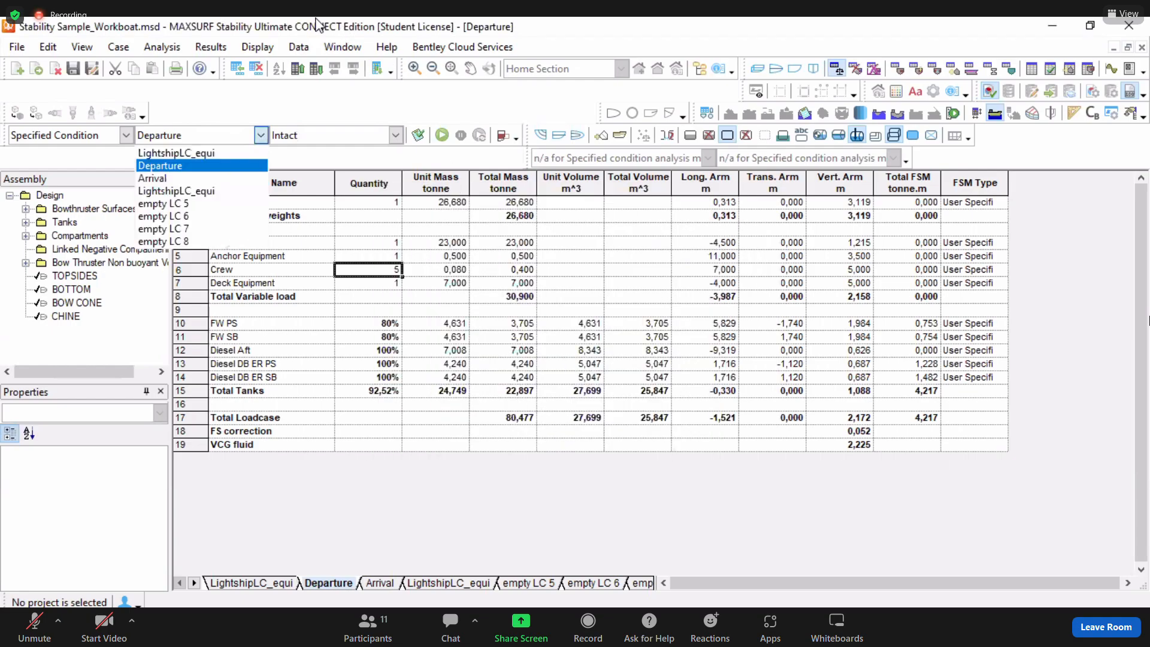
click(258, 49)
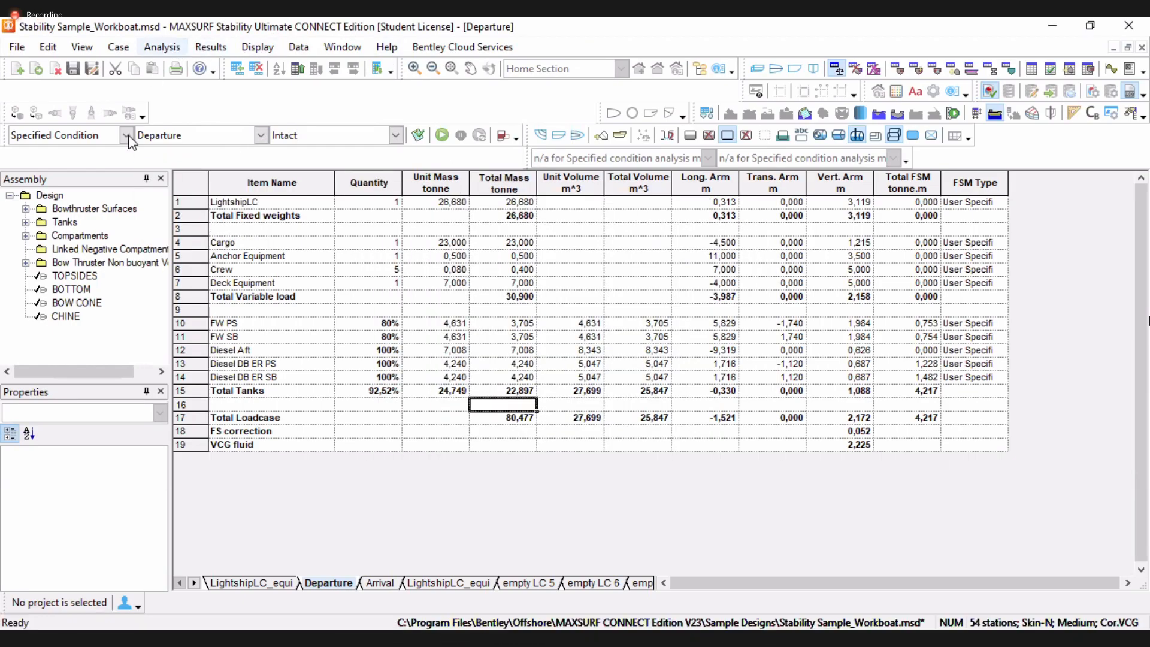
Define the specified condition with fixed heel 0 deg, fixed trim 0 m and a draft amidships of 1,1 m
key(alt+a)
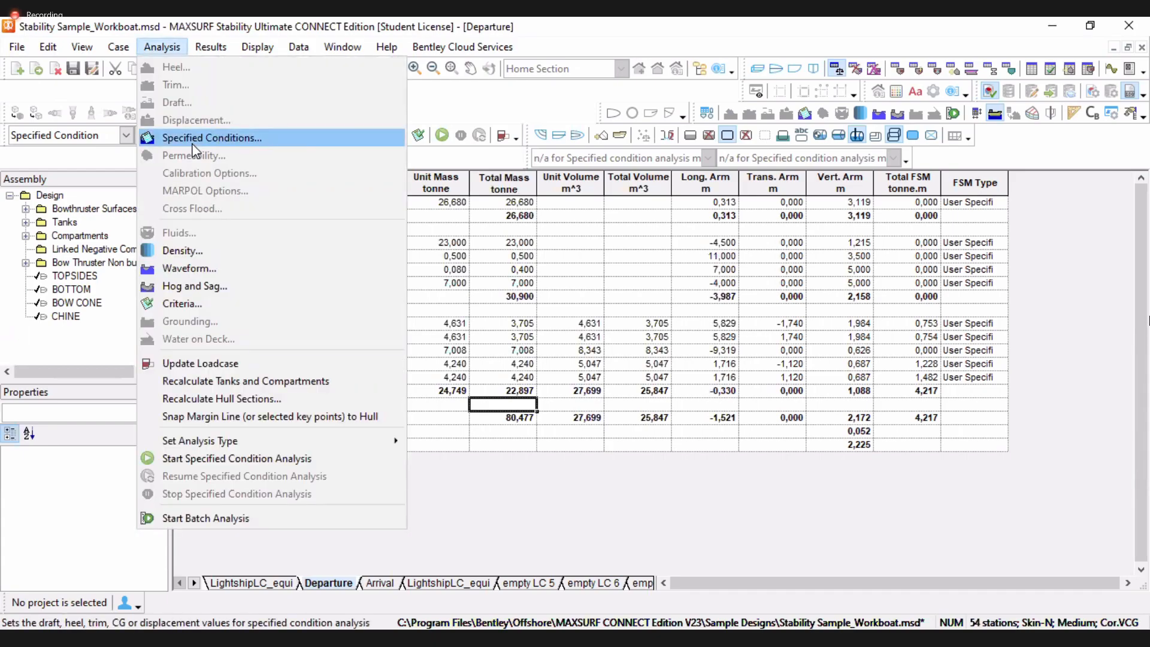
key(Return)
double_click(672, 239)
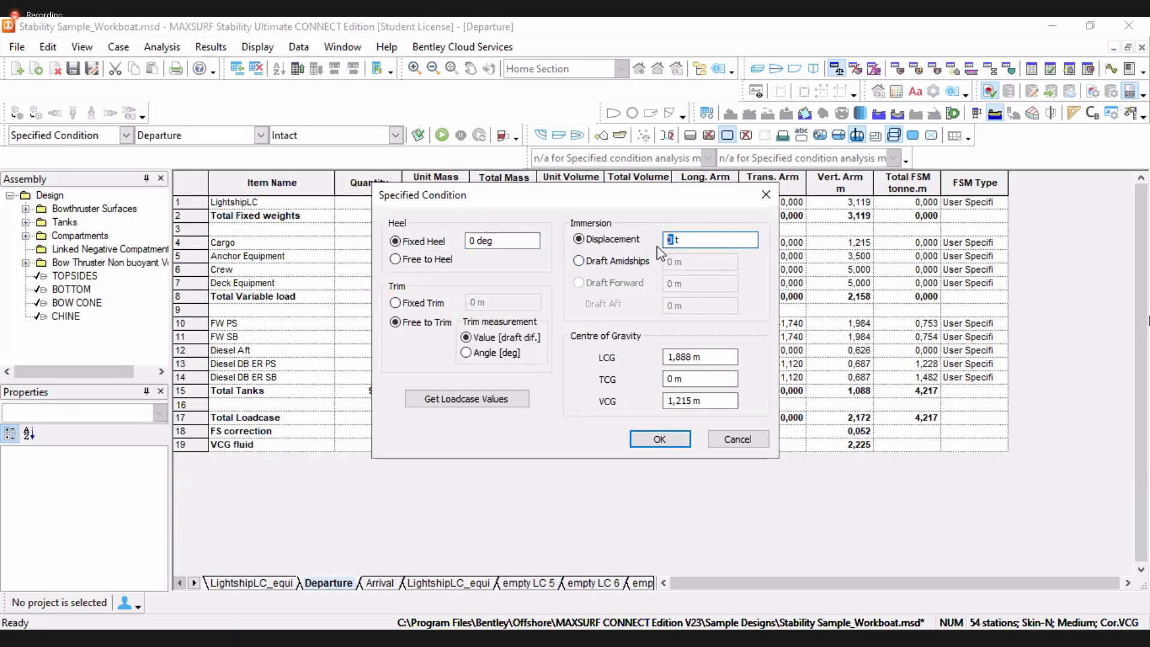
text(50)
click(395, 303)
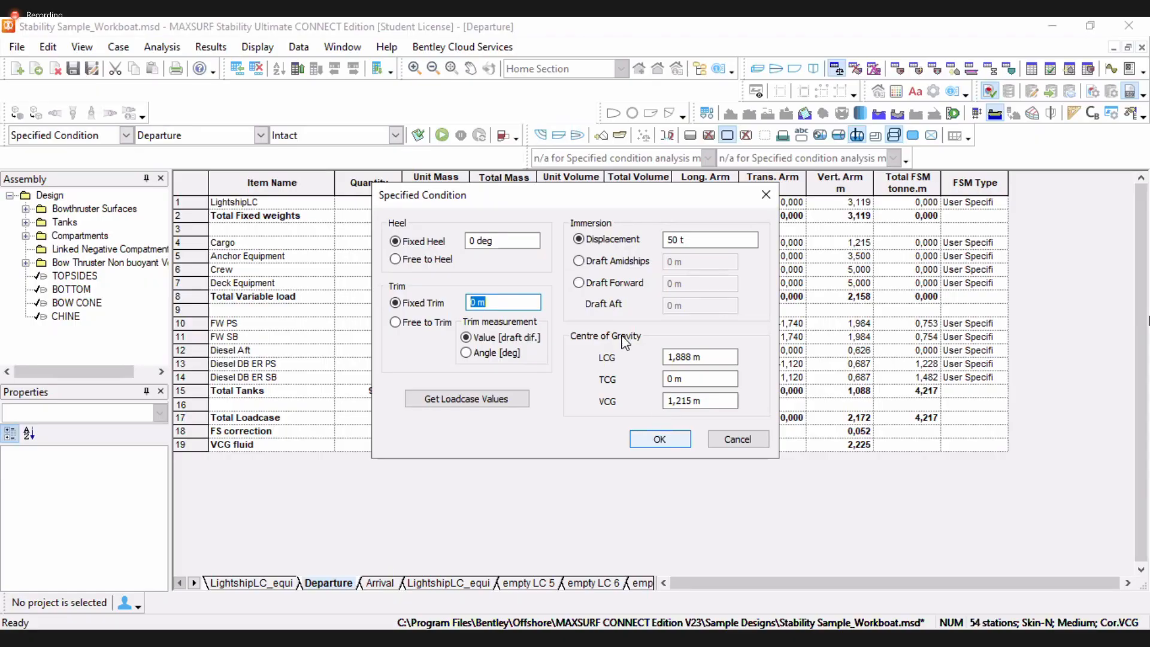
click(675, 262)
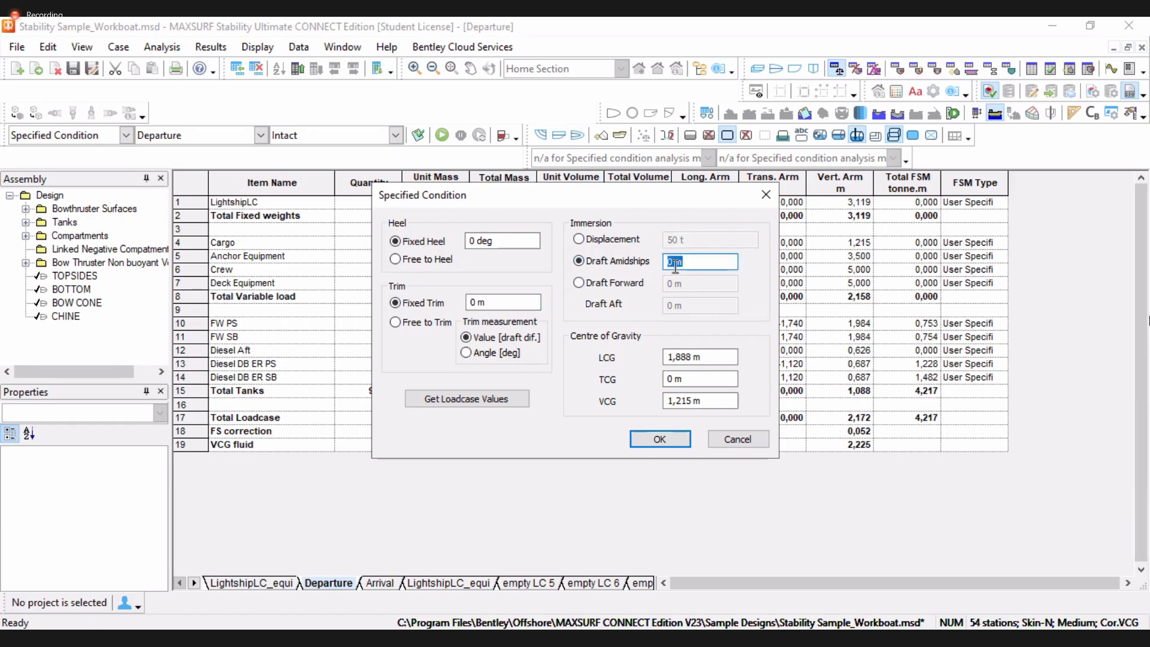
text(1,1)
key(Tab)
key(Return)
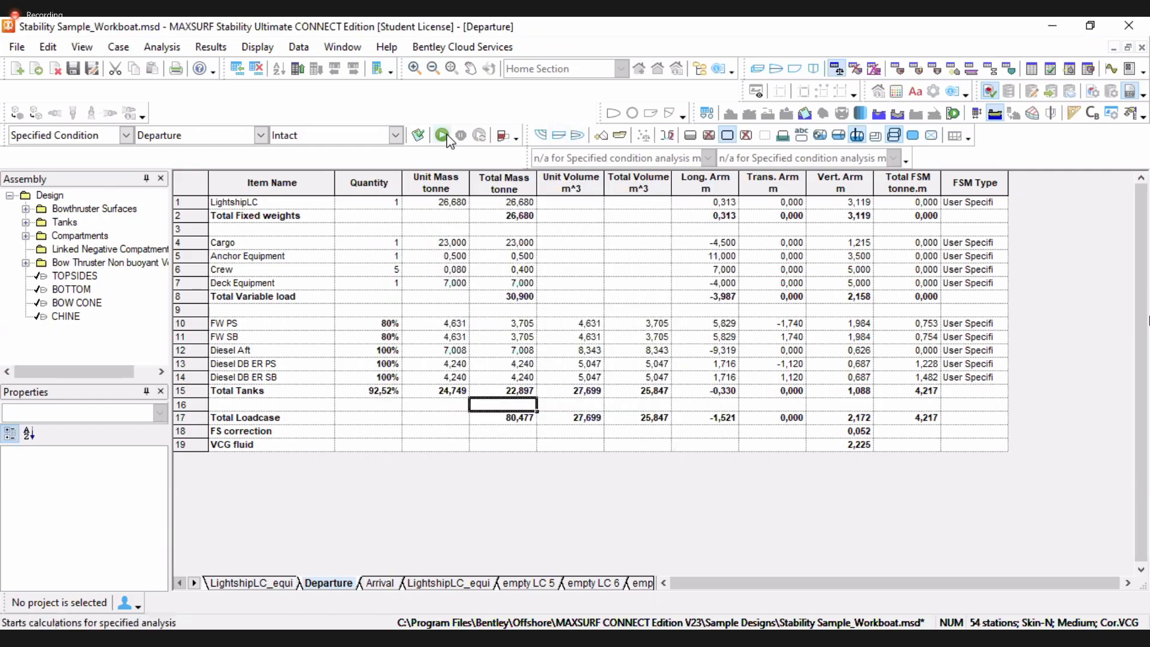
Run the Specified Condition analysis and open its results table
click(446, 134)
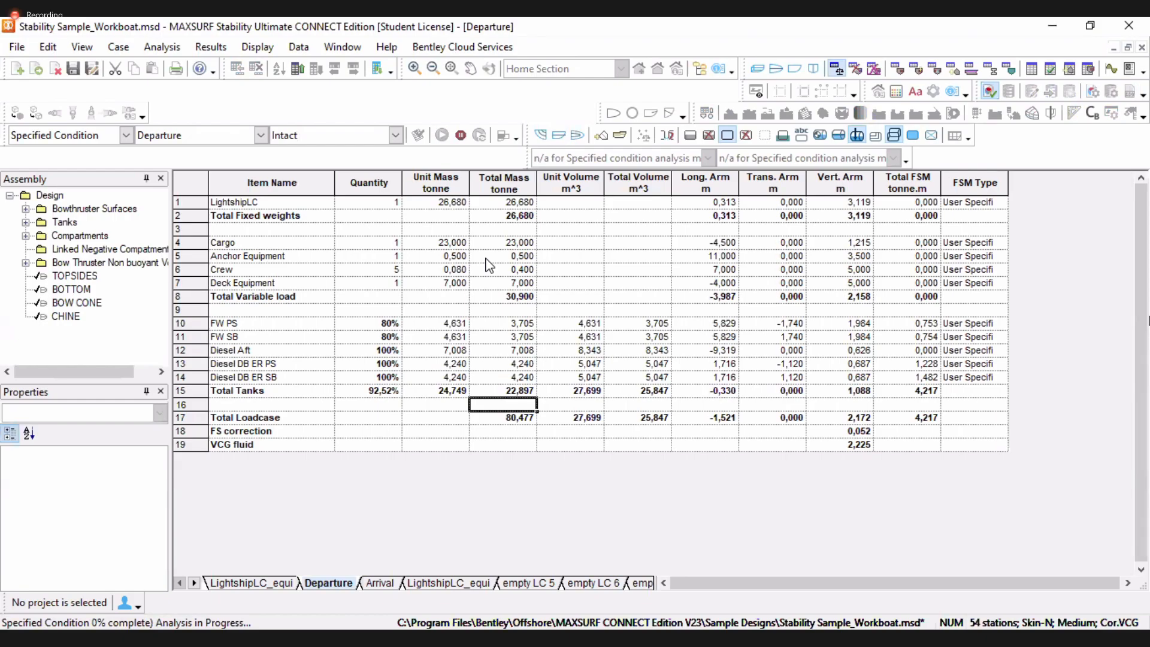
click(1033, 70)
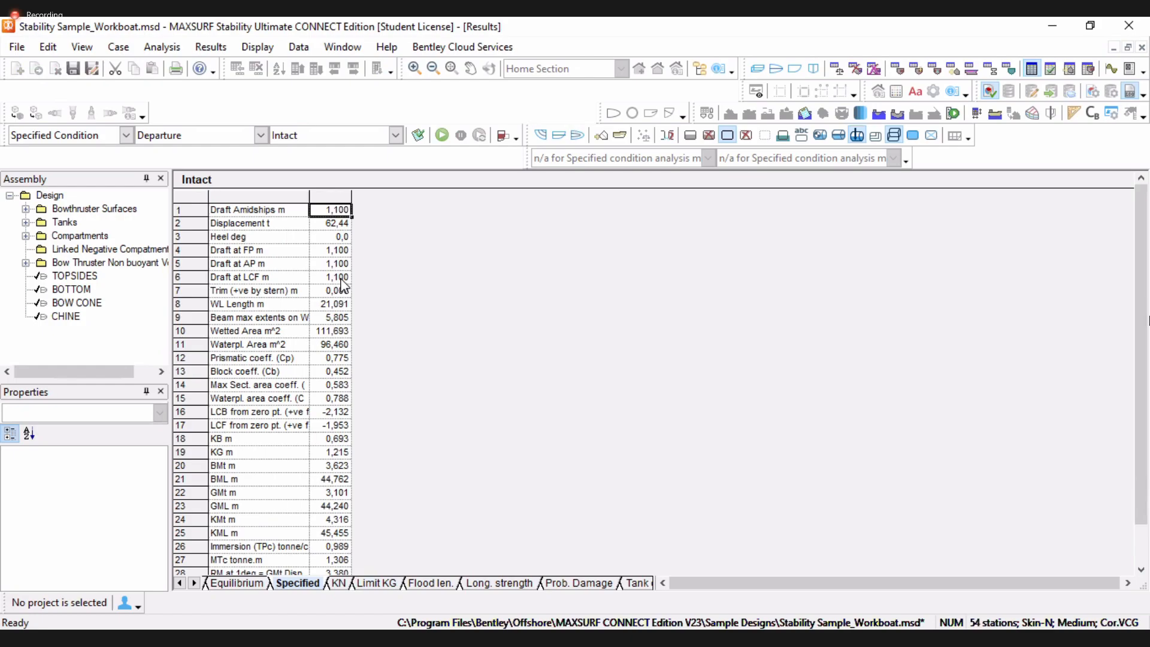
key(Down)
key(Down)
key(Down)
key(Down)
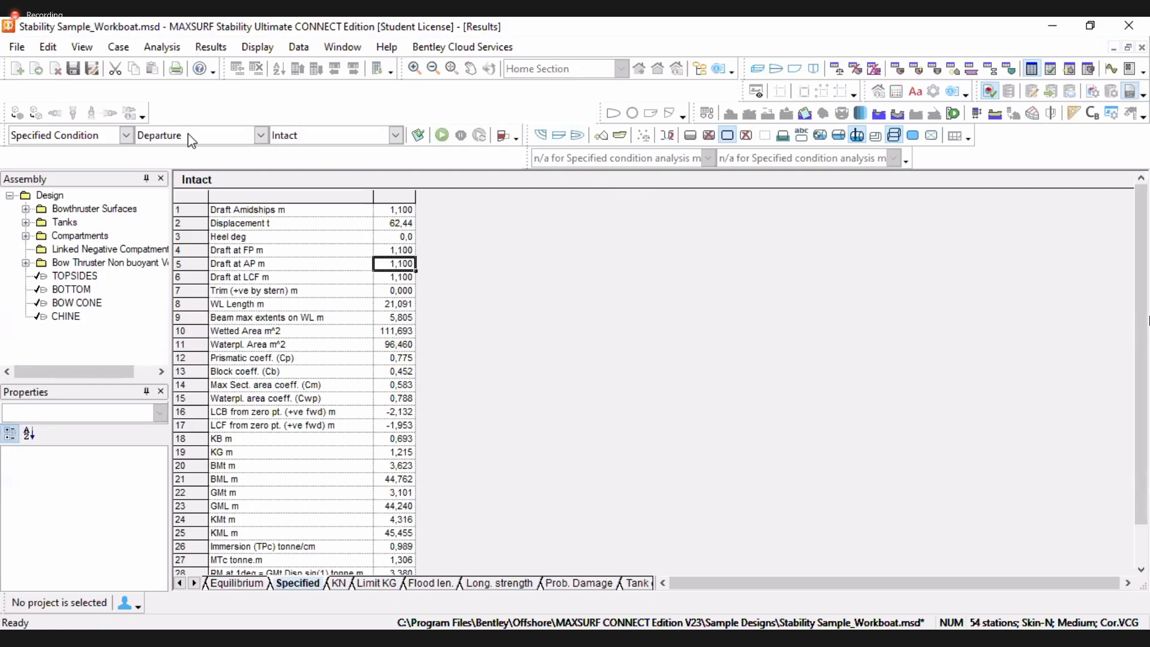
Switch the analysis type to Cross-Flood MSC.362(92)
click(125, 135)
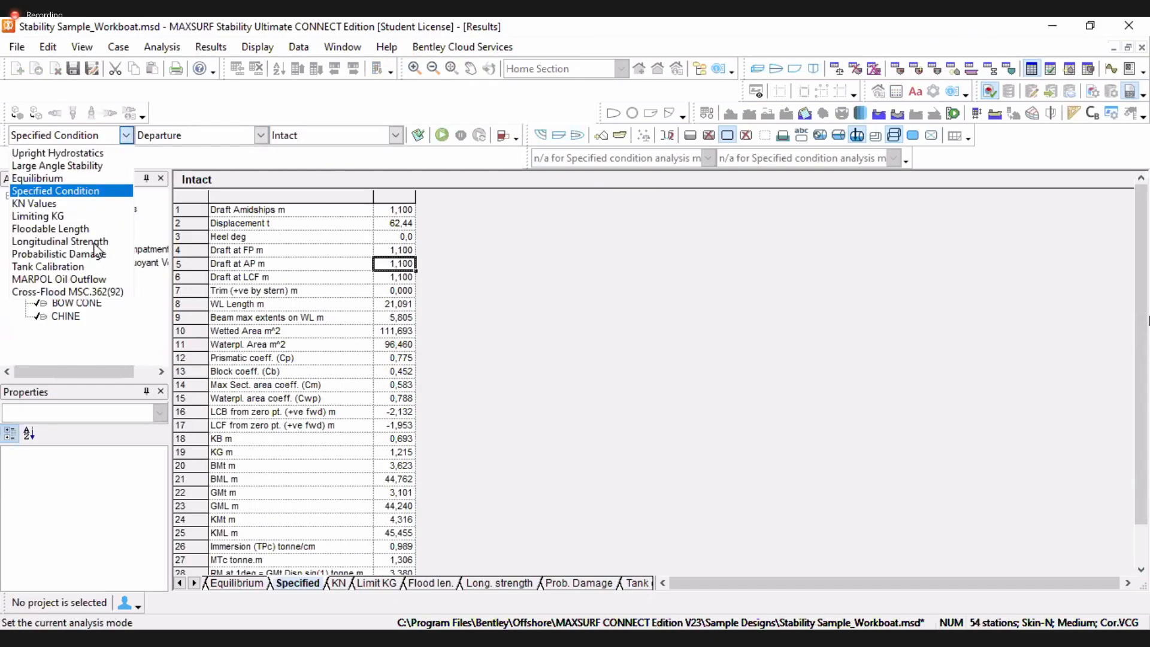
key(Up)
key(Up)
key(Down)
key(Down)
key(Down)
key(Down)
key(Down)
key(Down)
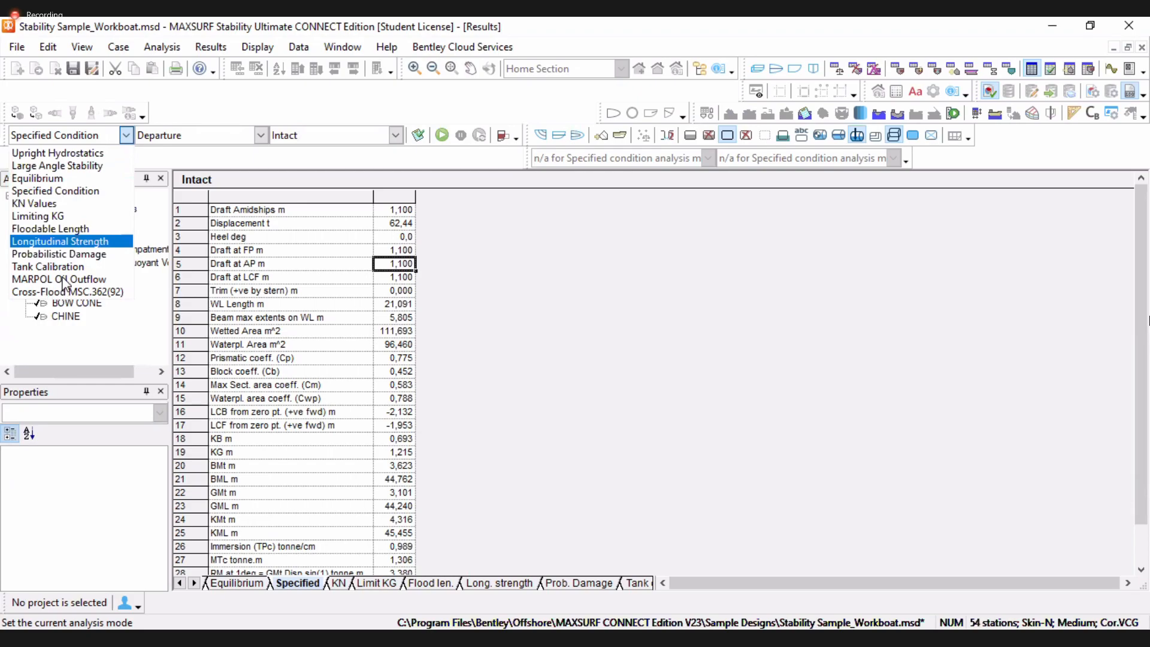
key(End)
key(Up)
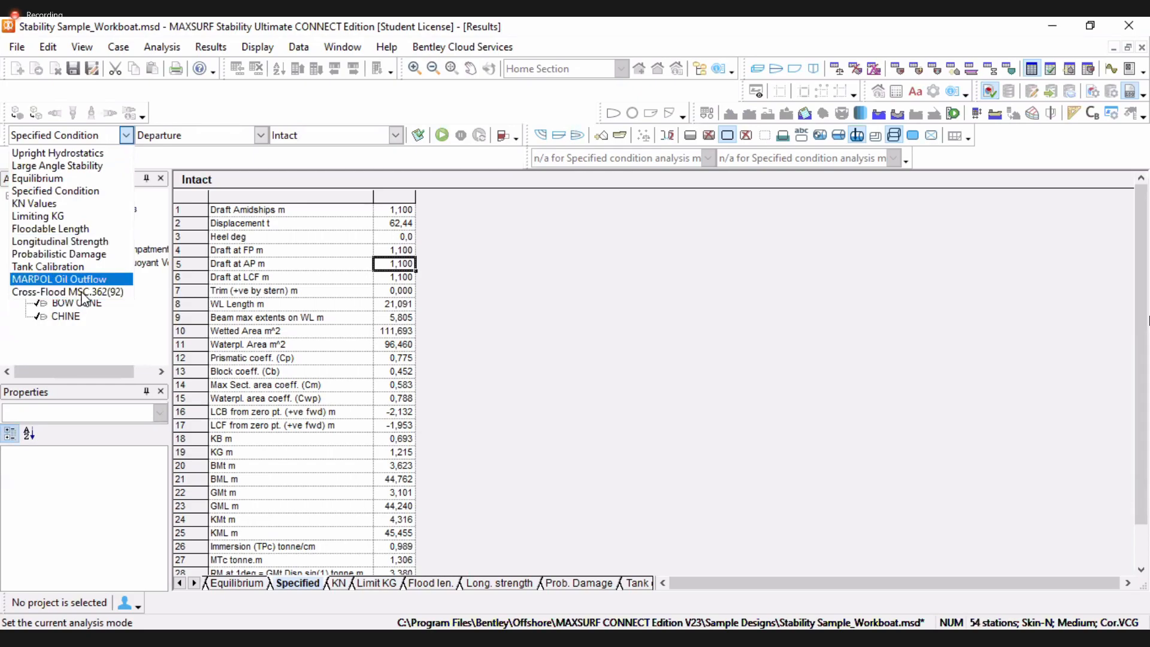
key(Down)
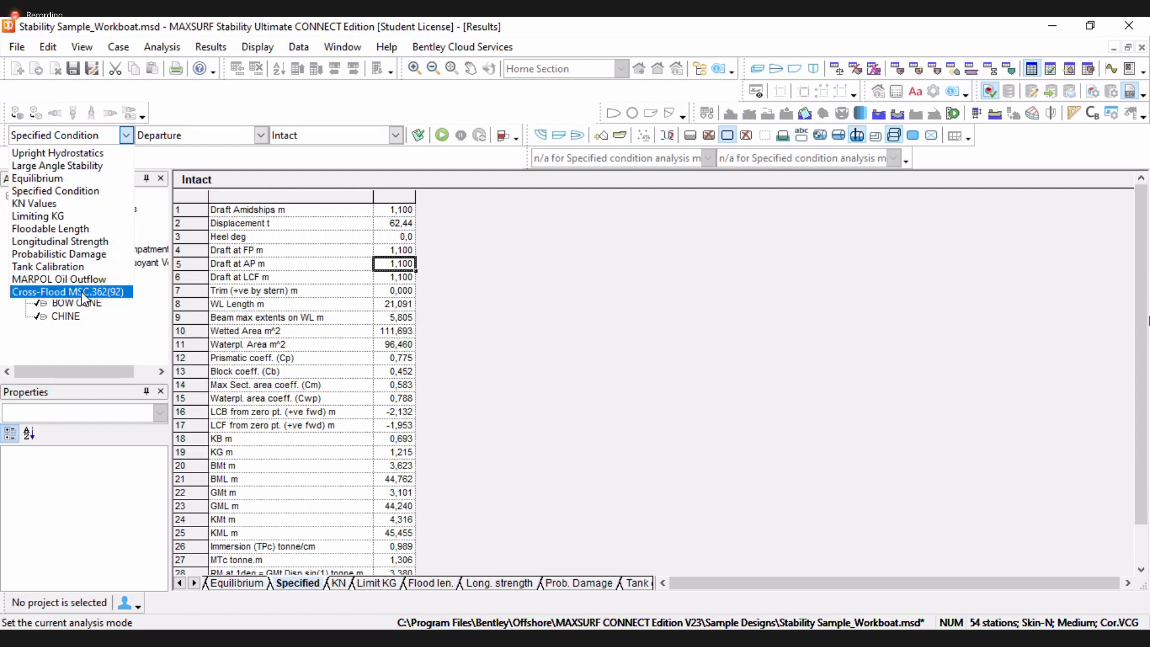
key(Return)
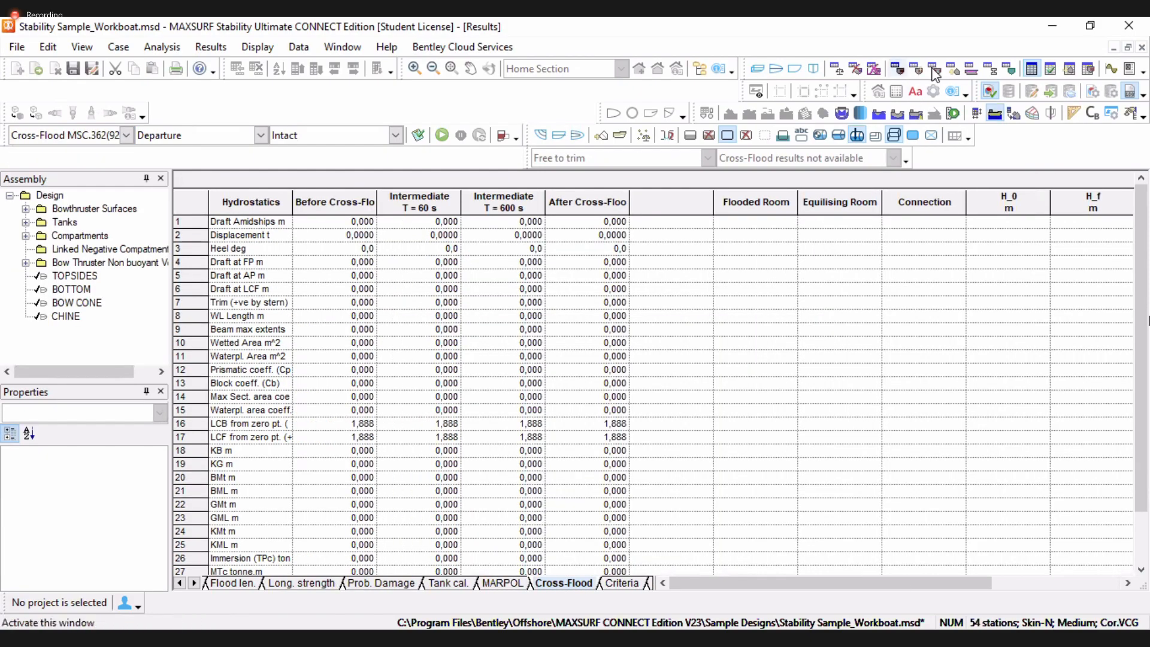
Add a new cross-flood connection to the Cross-Flood Definition input table
click(915, 70)
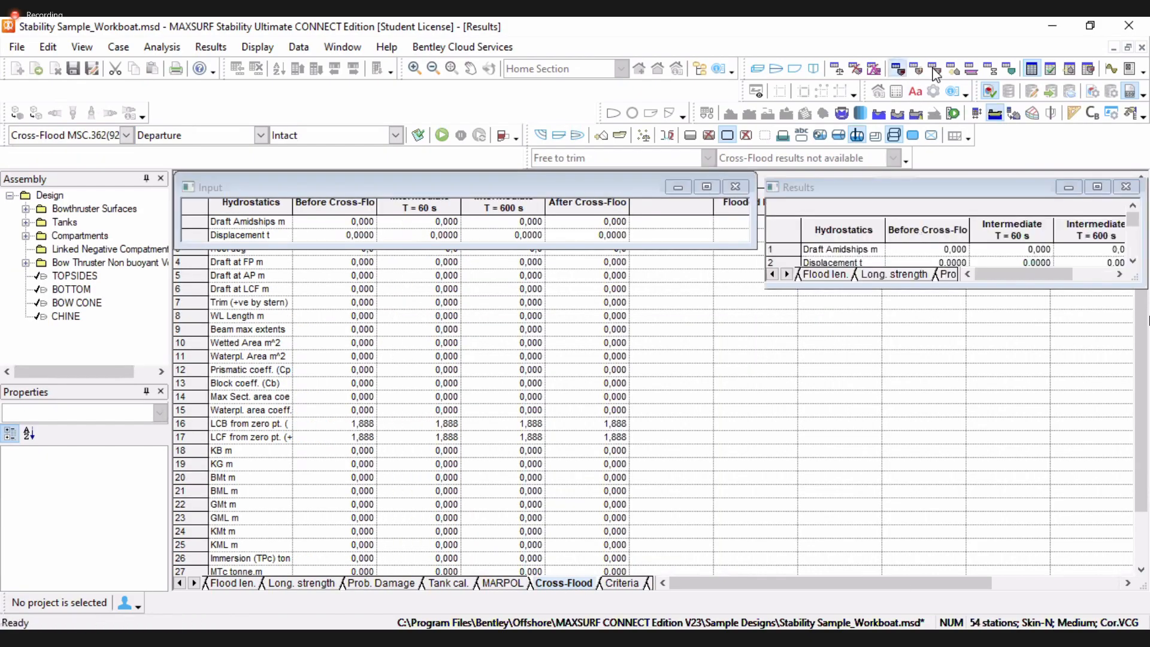
click(227, 223)
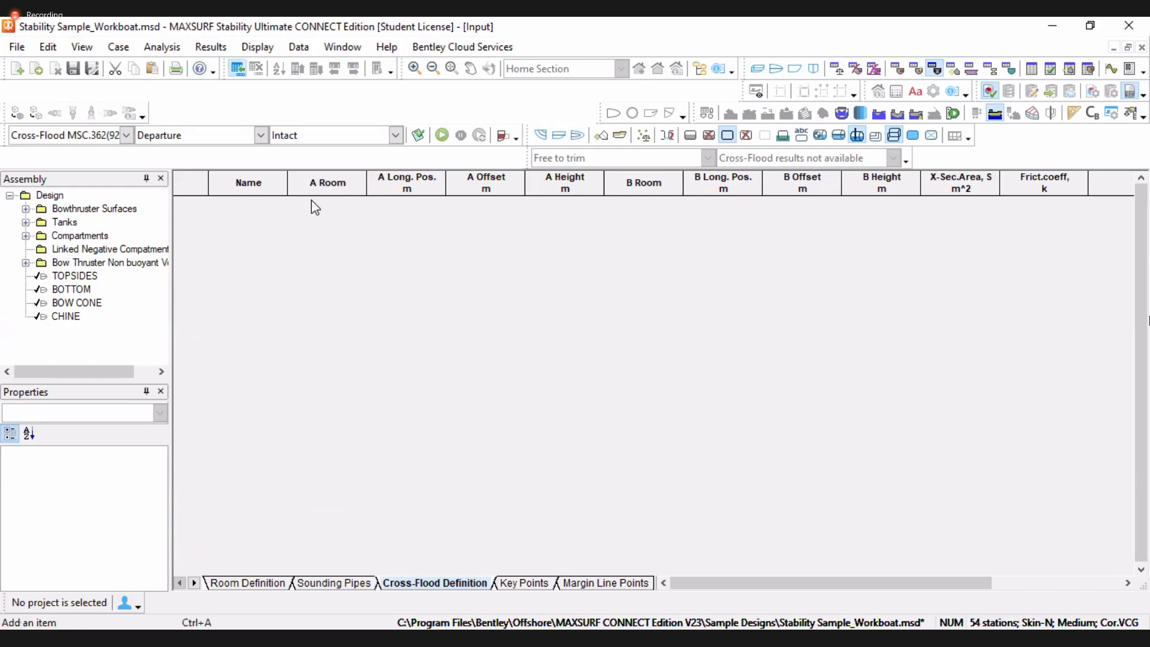
click(237, 68)
click(314, 204)
click(688, 202)
click(358, 203)
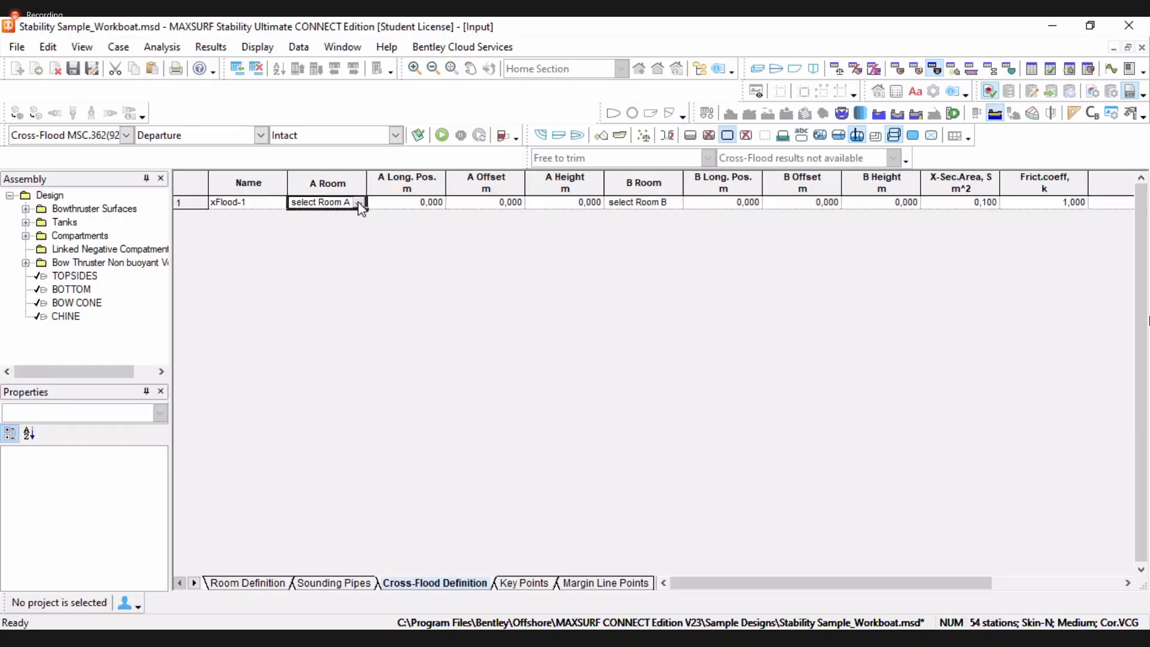
Examine the room, connectivity and coefficient options available for the cross-flood connection
click(359, 205)
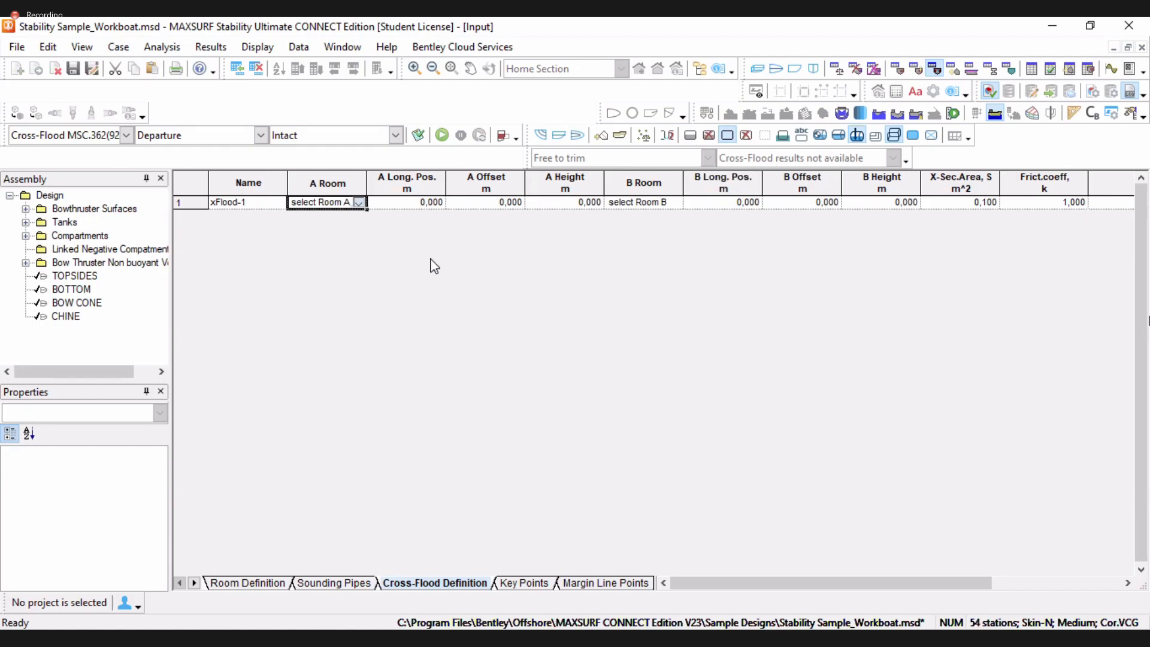
double_click(675, 204)
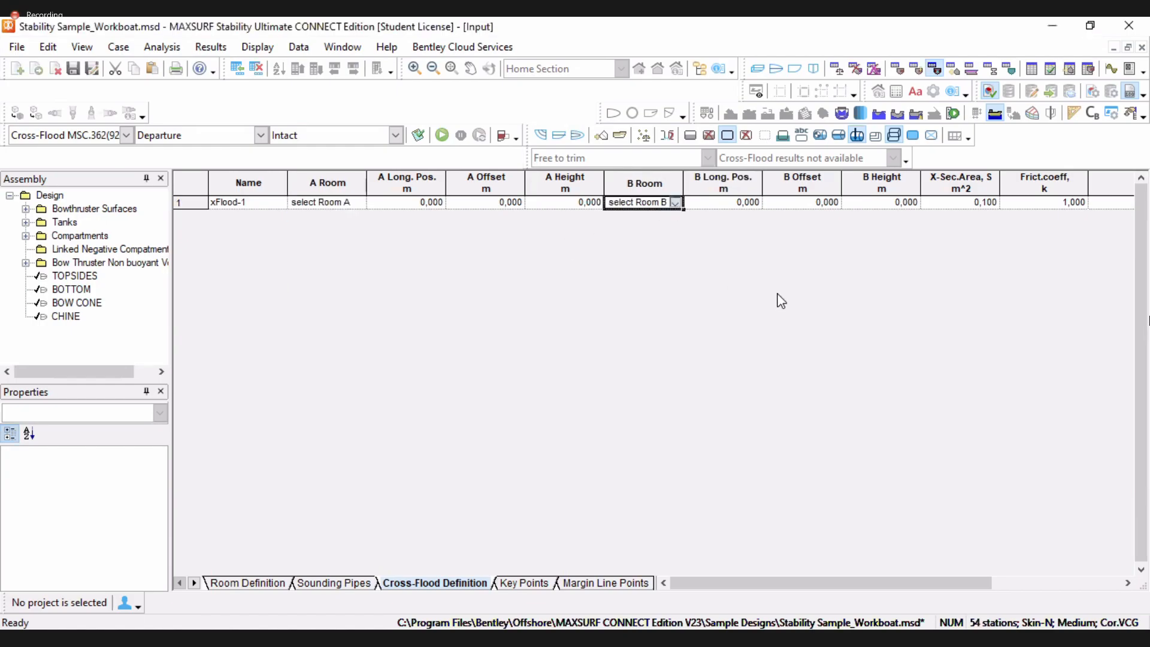
click(731, 208)
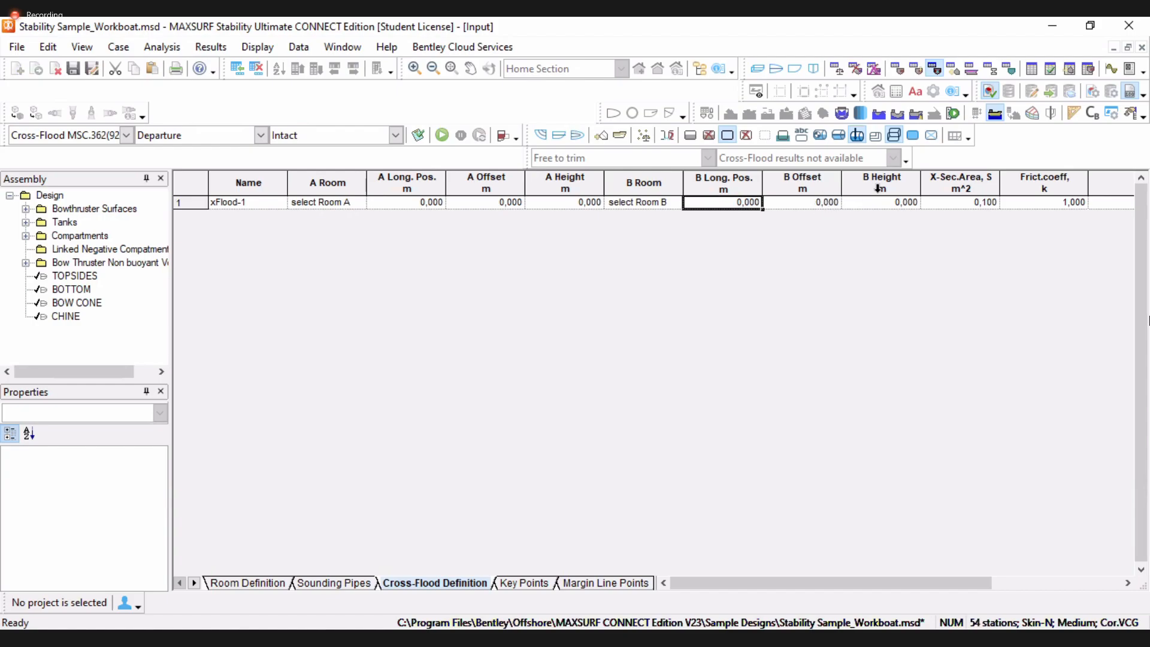
click(976, 205)
click(1065, 188)
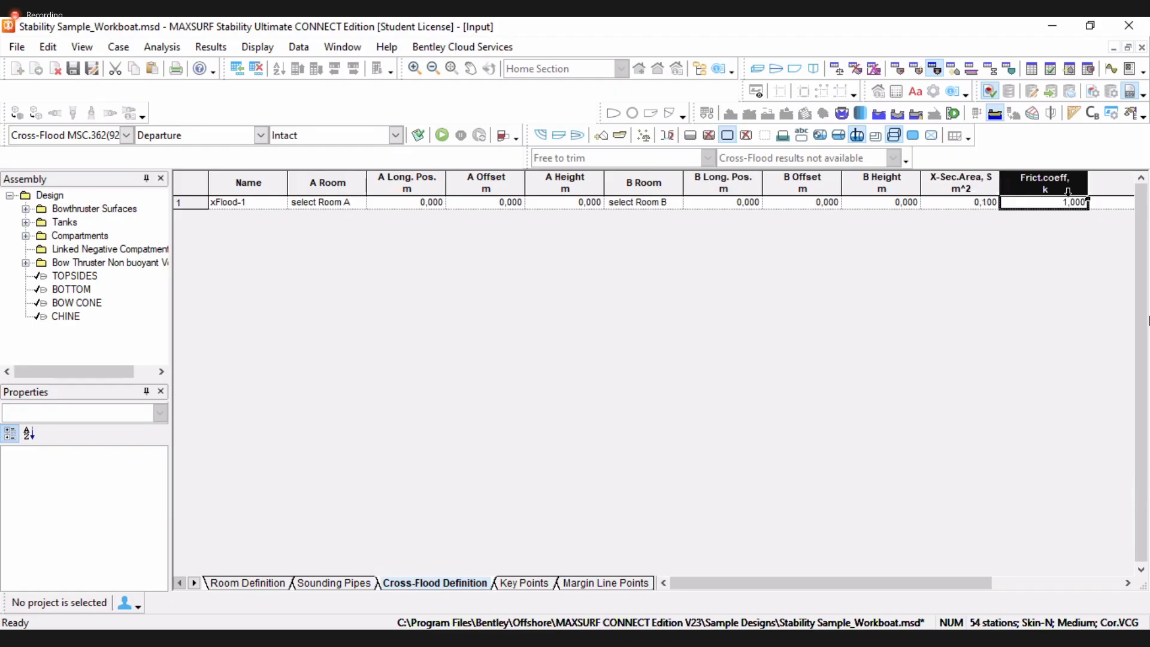
click(1076, 202)
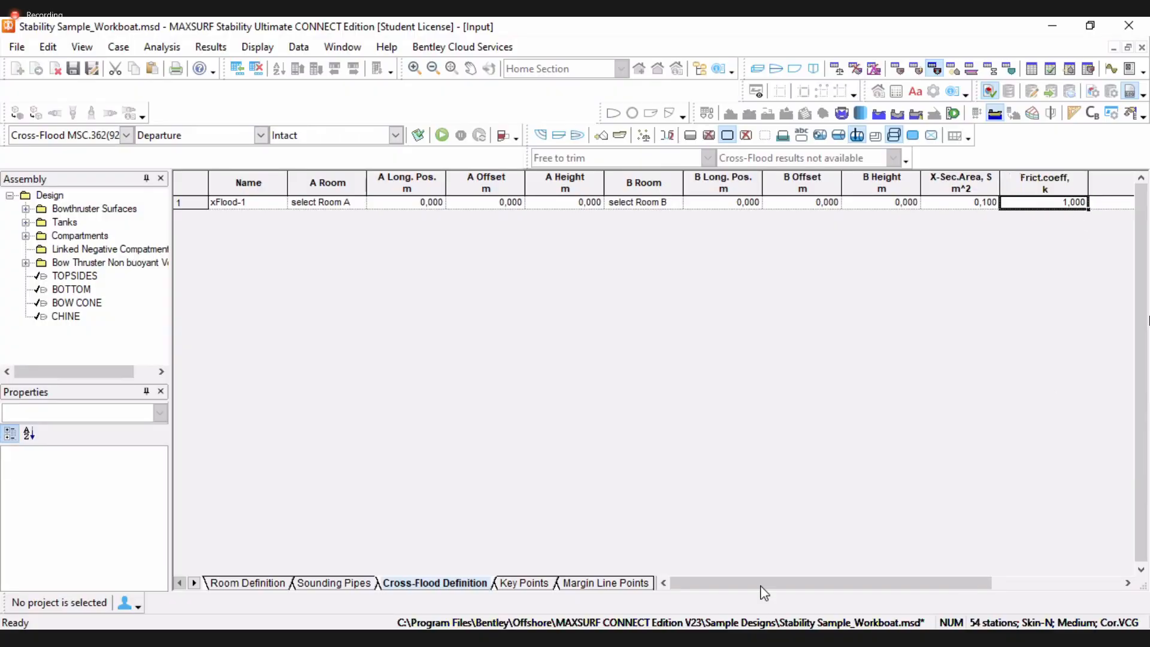
drag(765, 580, 924, 578)
click(887, 204)
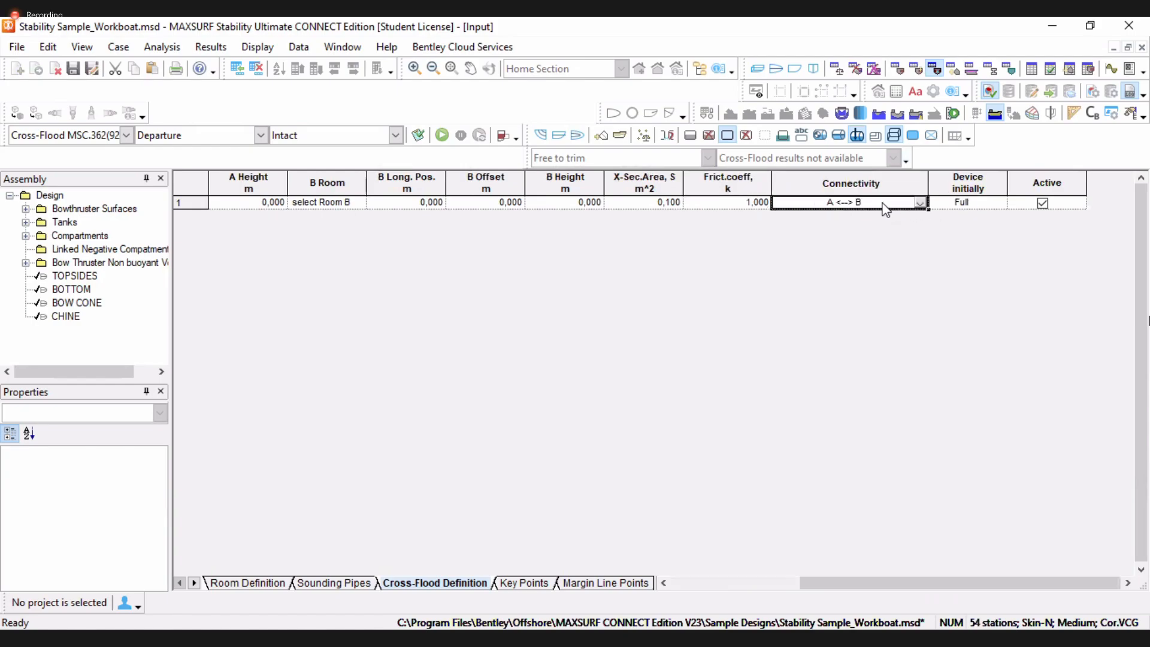
click(921, 205)
click(742, 242)
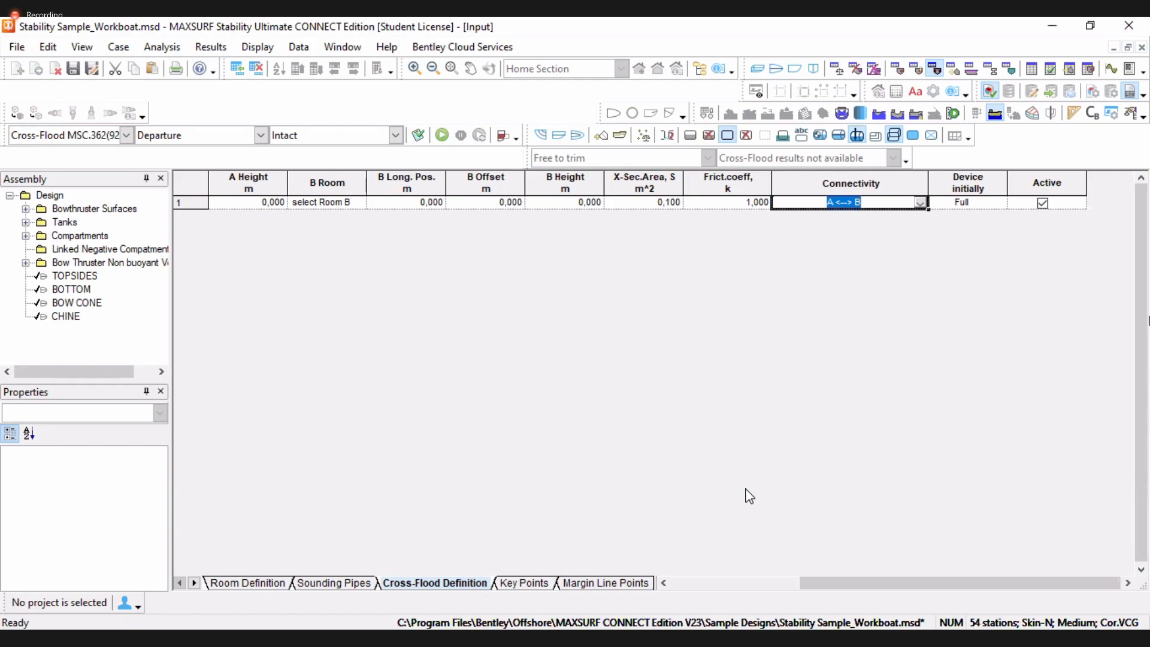
drag(822, 584, 689, 581)
click(442, 204)
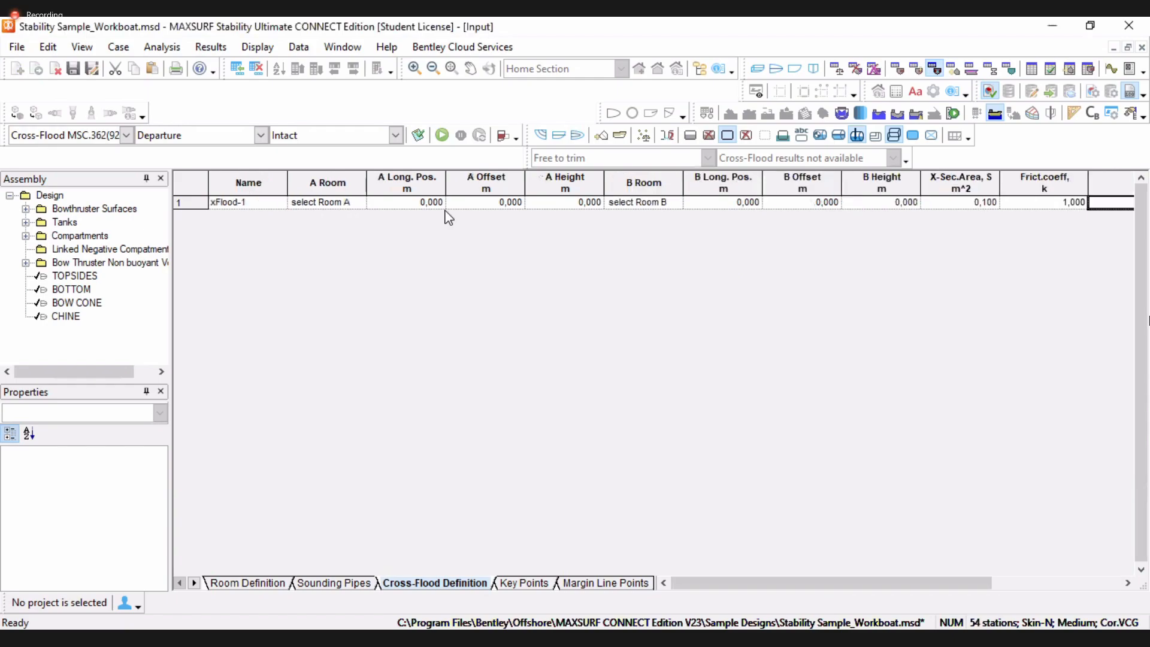
click(357, 205)
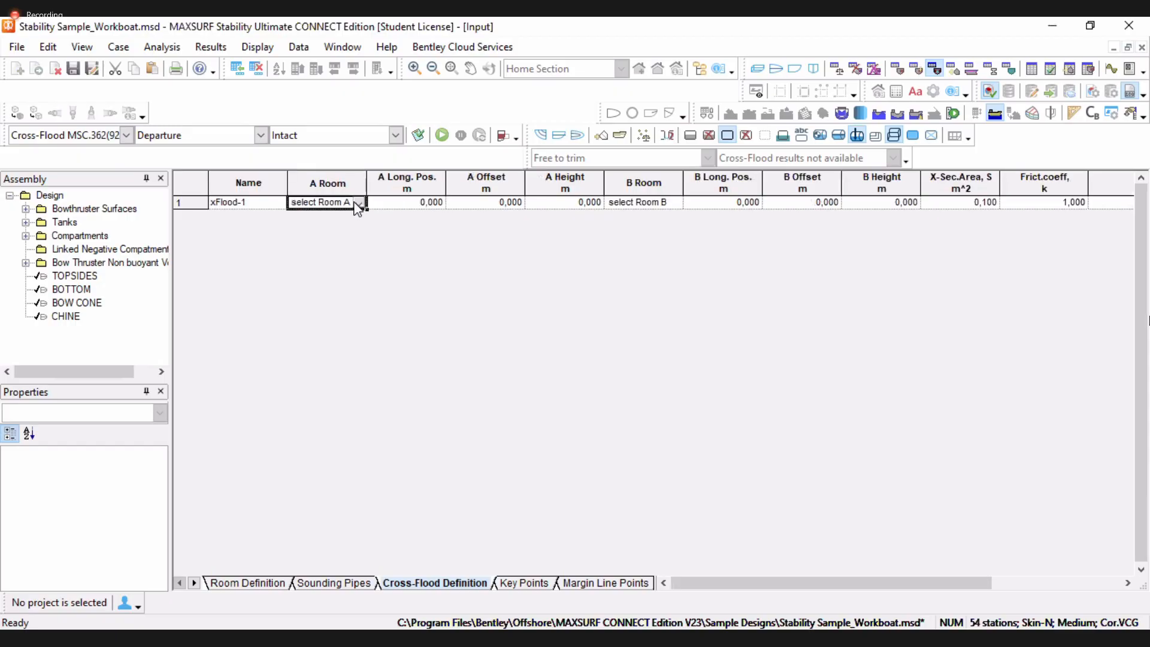
click(359, 203)
click(360, 204)
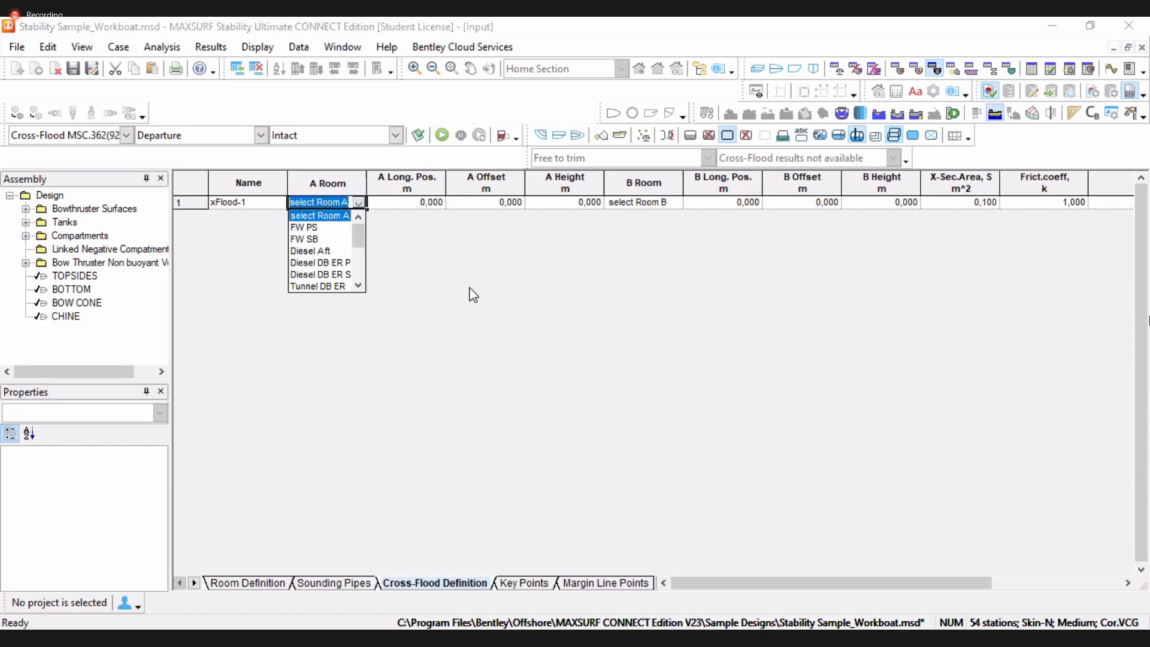
click(474, 295)
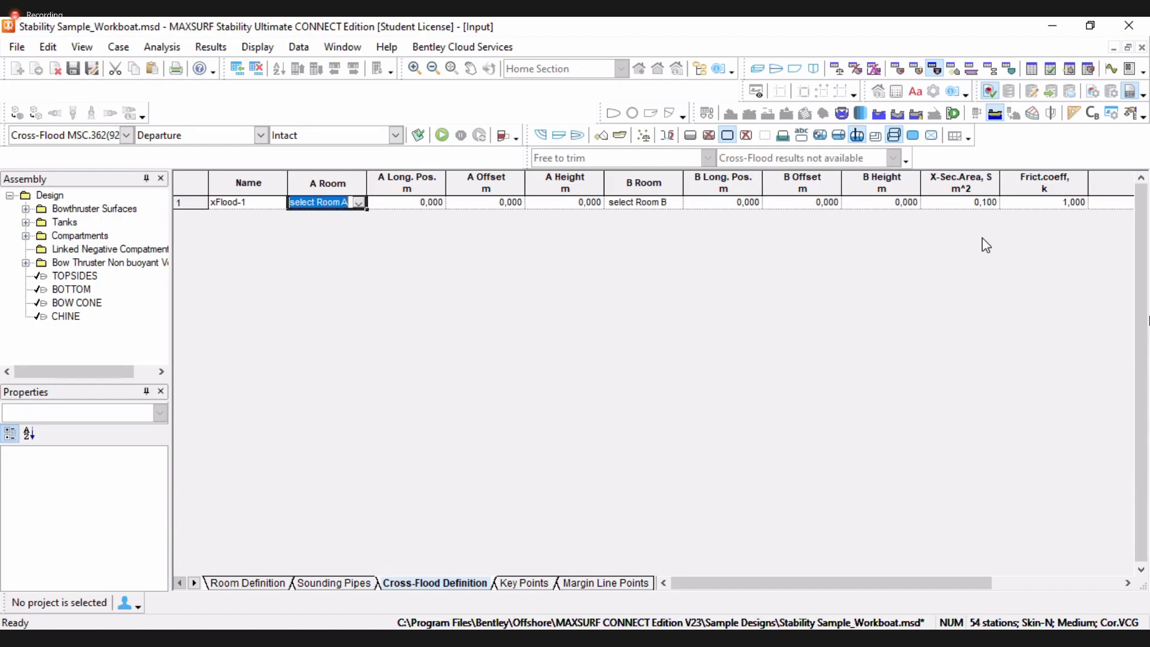
Browse the key points, margin line points, modulus and bulkheads input tables
click(954, 69)
click(973, 70)
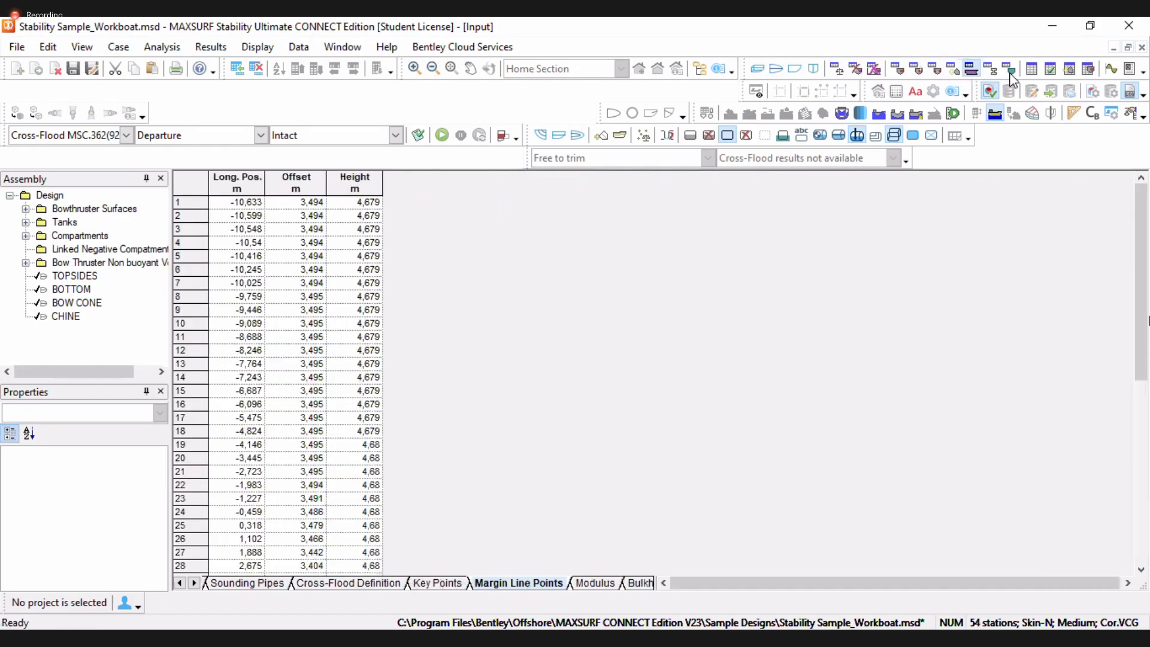
click(991, 69)
click(1009, 70)
Switch the analysis type to MARPOL Oil Outflow, run the analysis and open its results
click(125, 136)
click(87, 279)
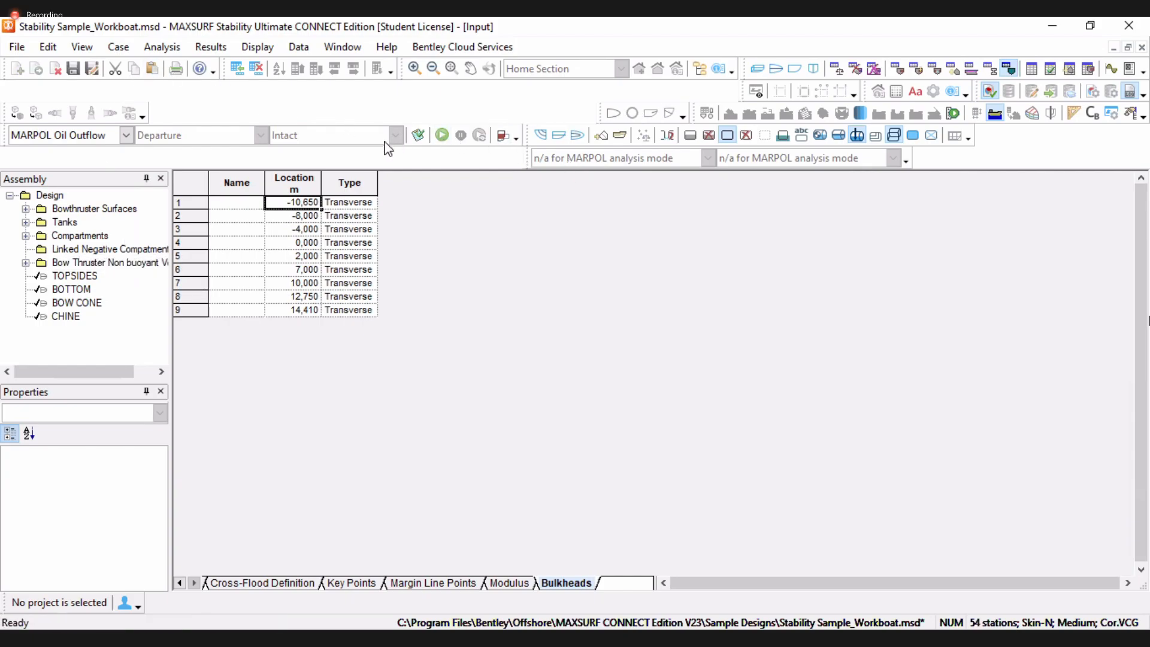
click(441, 134)
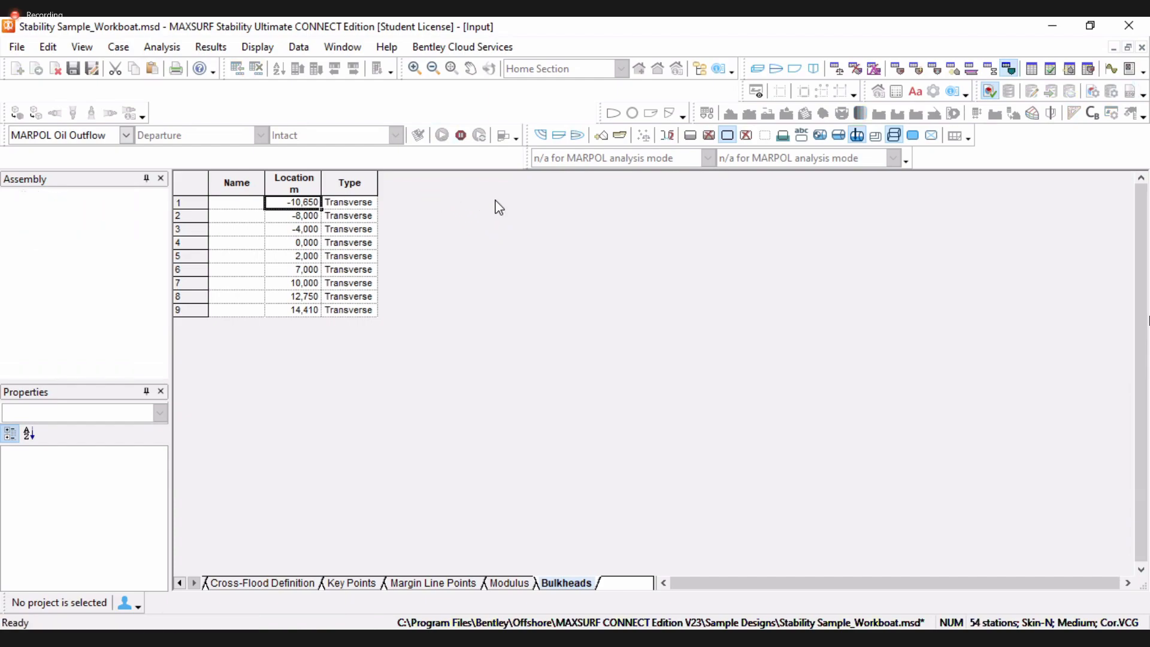
click(1031, 69)
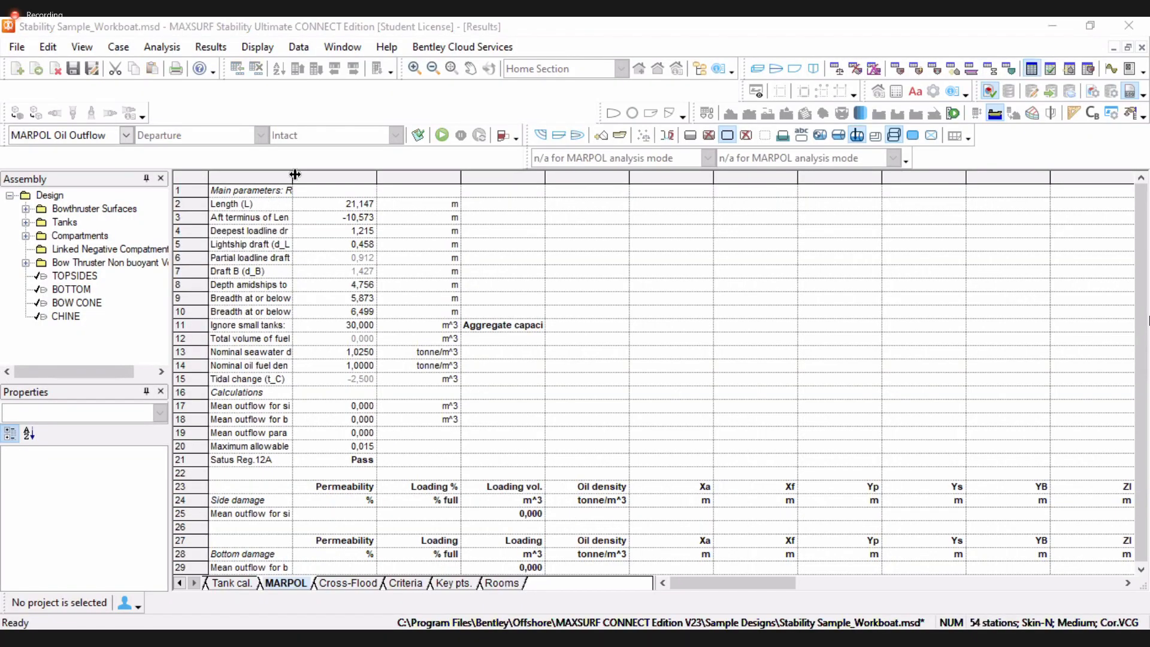
Review the MARPOL oil outflow results table
click(604, 366)
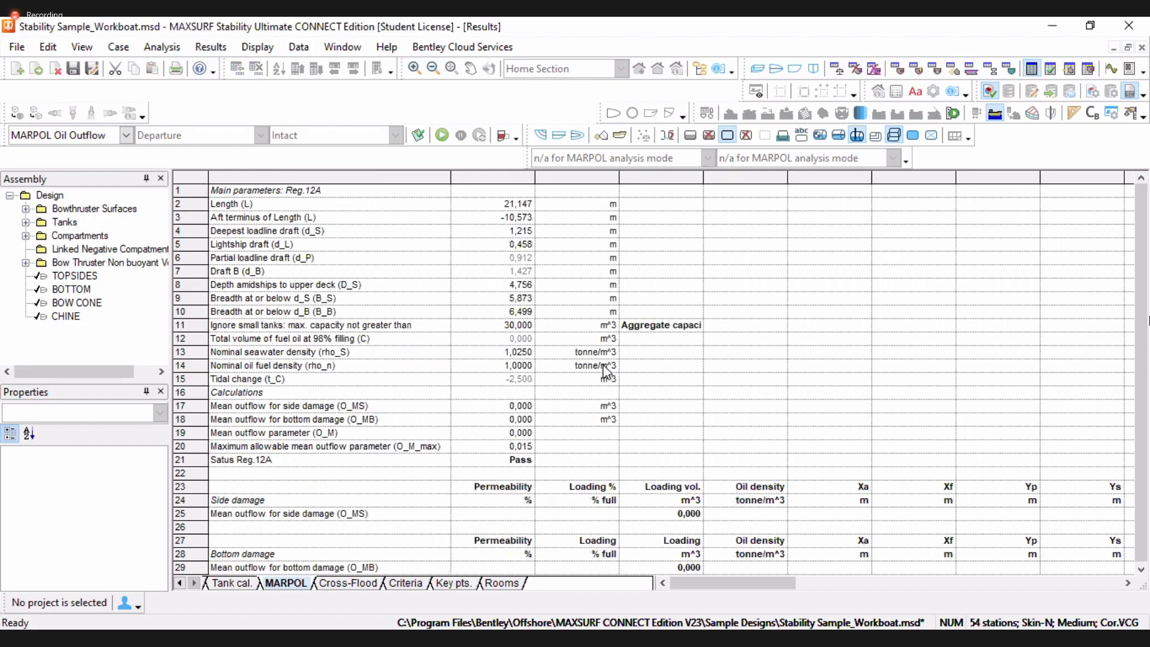
click(522, 406)
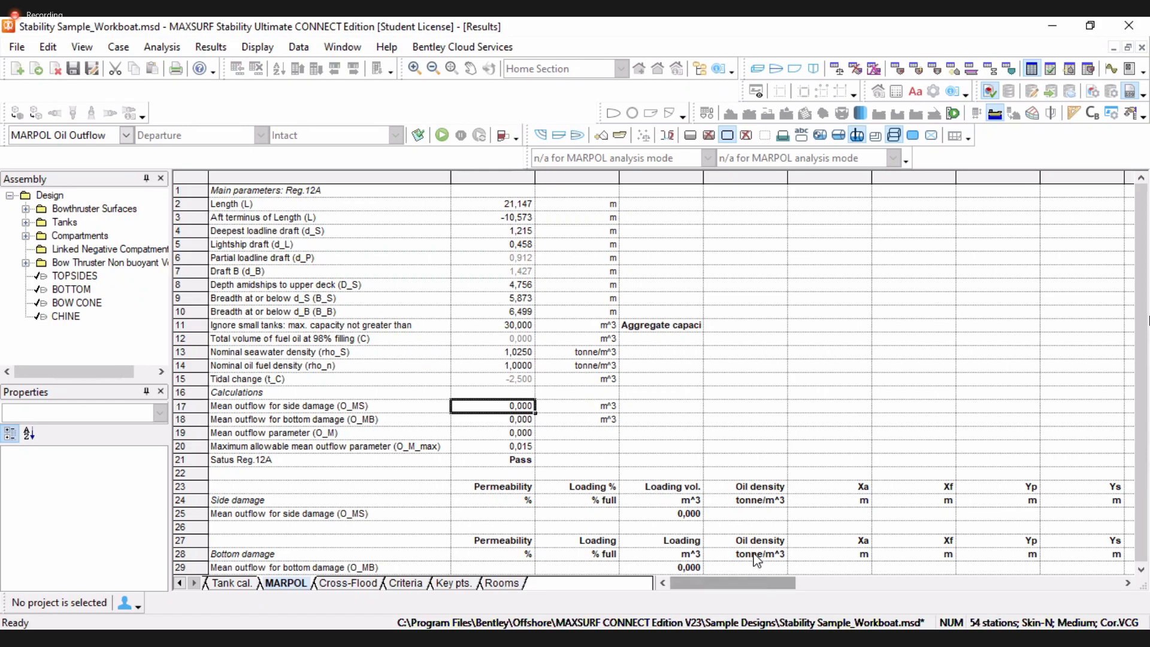
drag(736, 584, 1060, 584)
drag(468, 557, 379, 363)
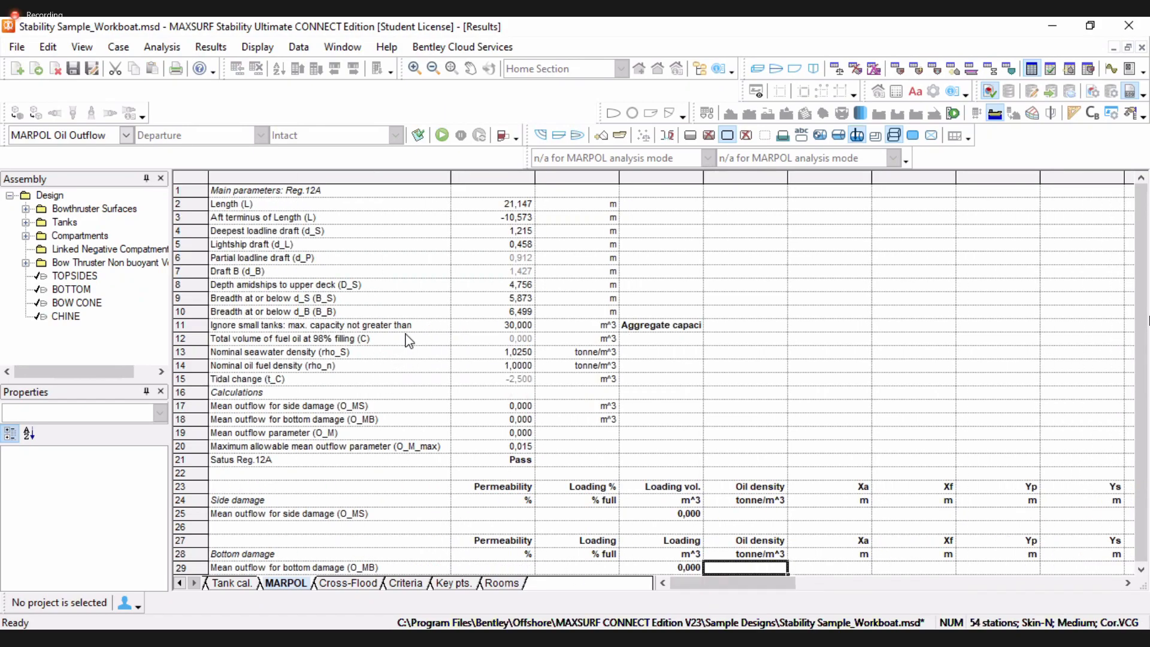
click(372, 402)
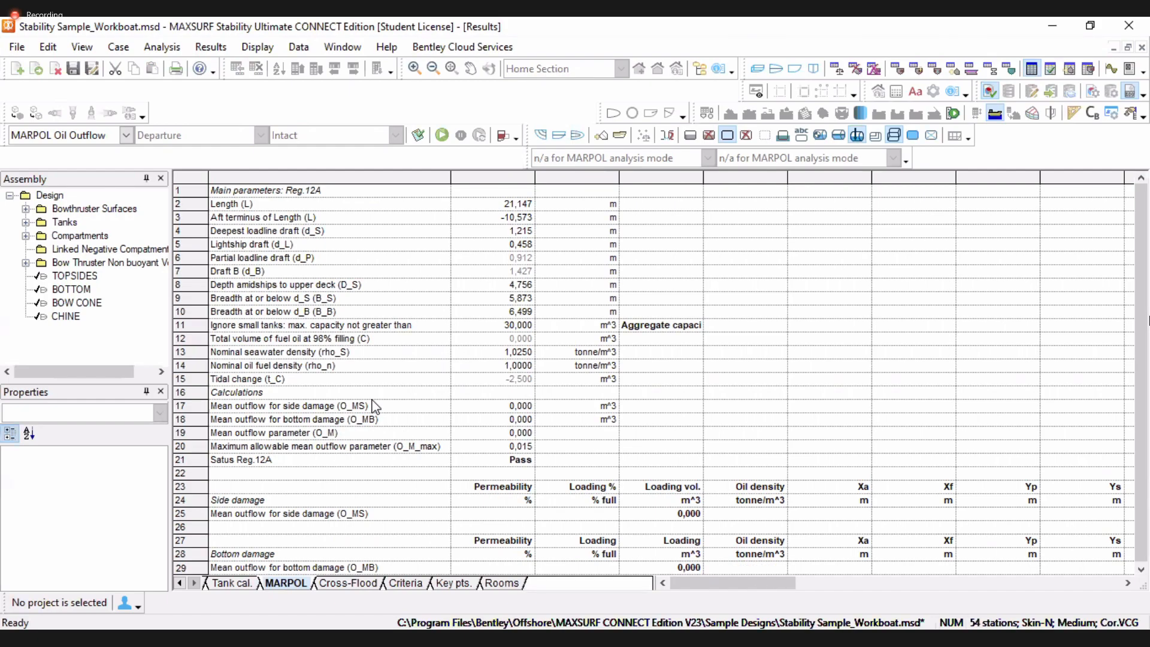
Switch the analysis type to Longitudinal Strength with the Departure loadcase, run the analysis and view its graph
click(126, 132)
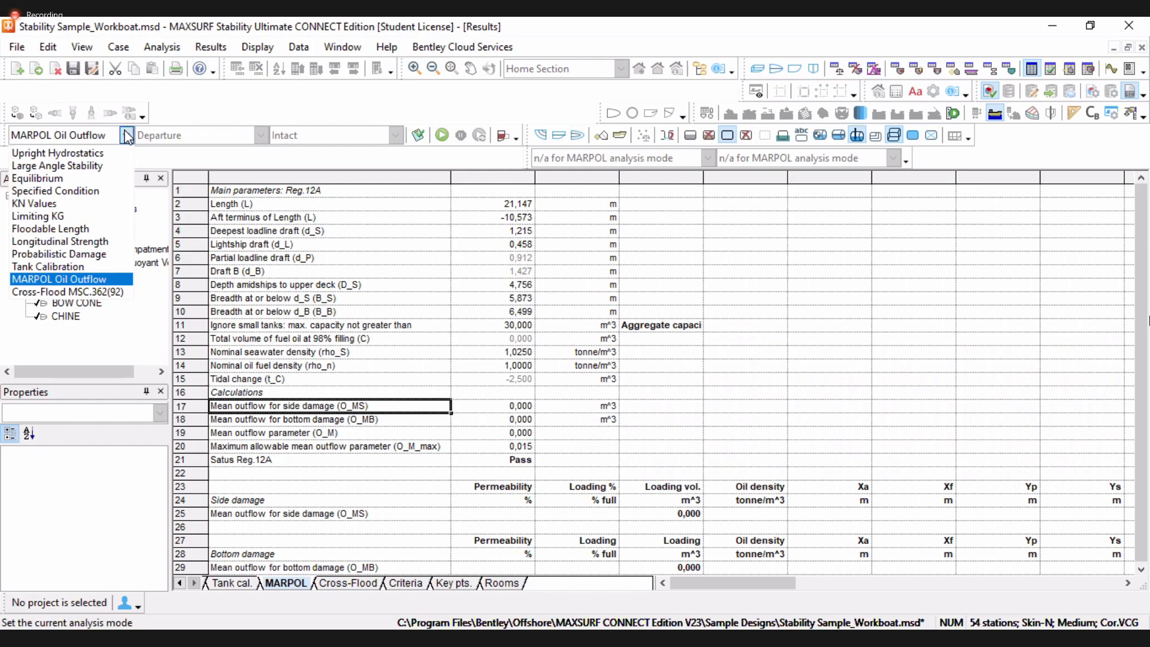
click(64, 243)
click(260, 135)
click(597, 121)
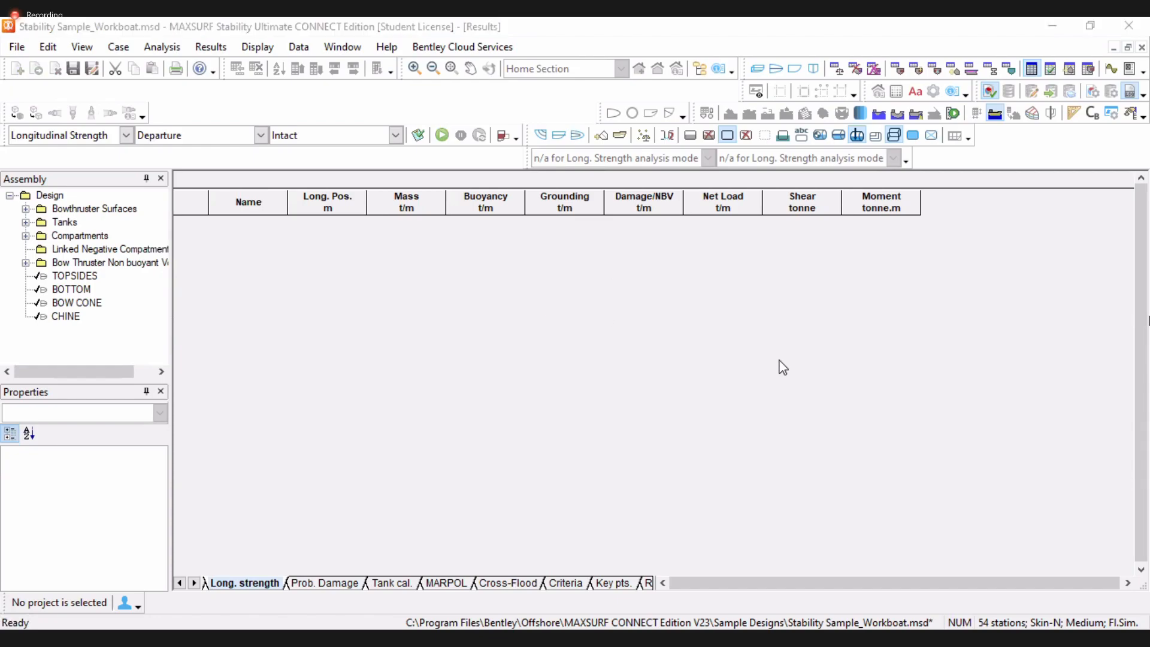
click(262, 137)
click(192, 164)
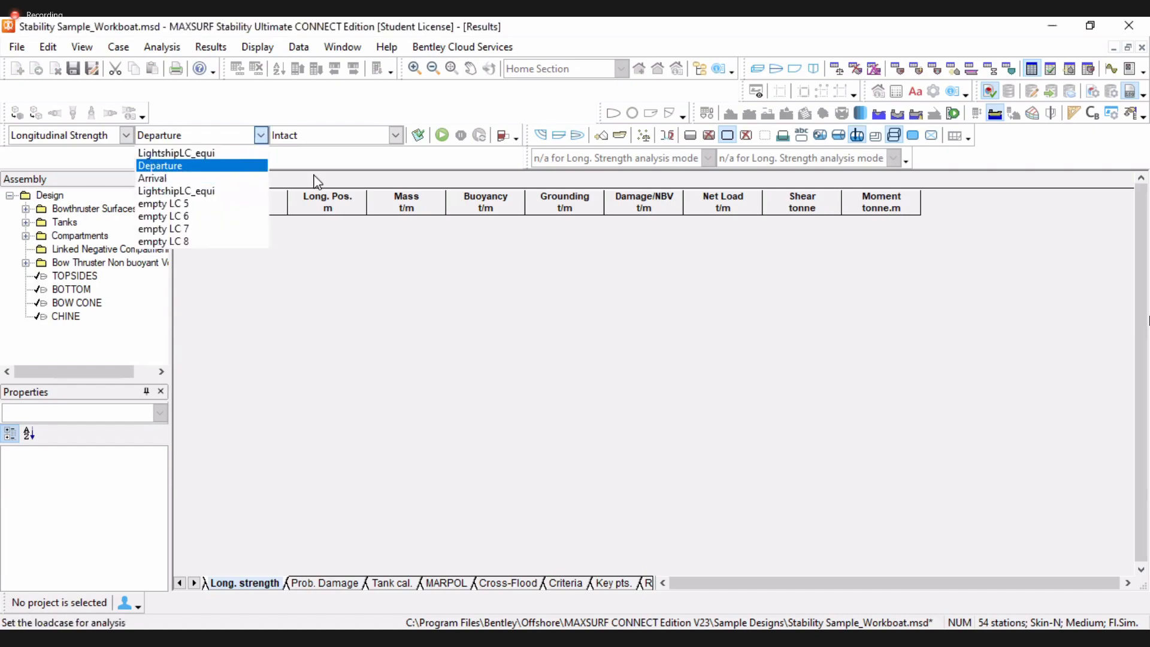
click(441, 135)
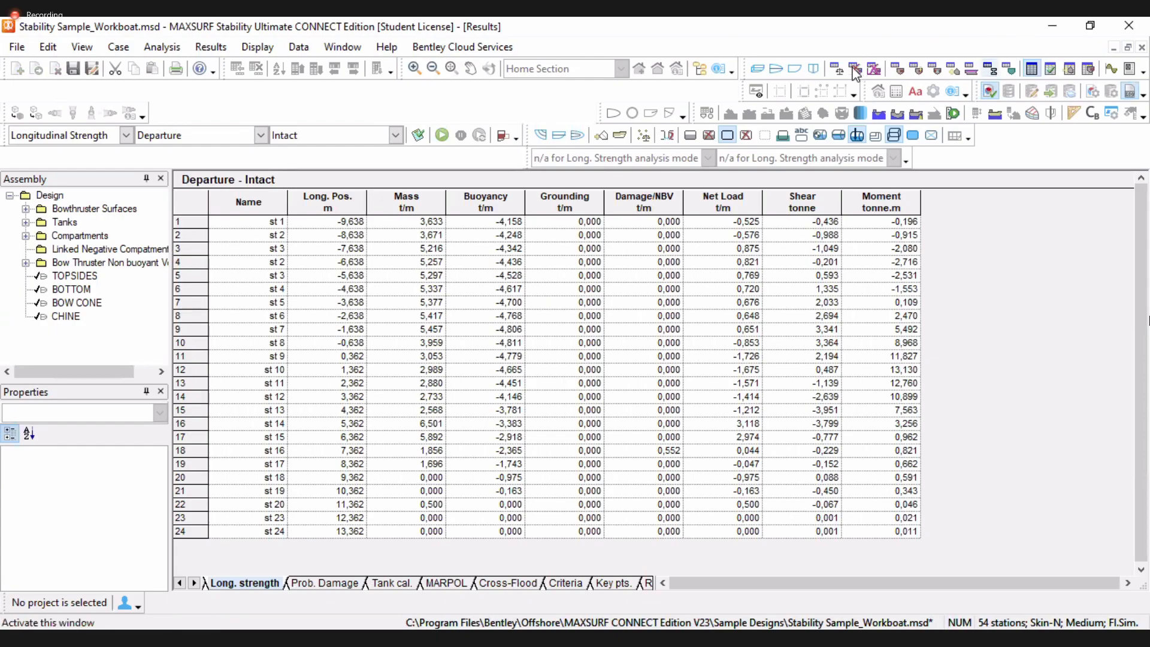
click(1111, 68)
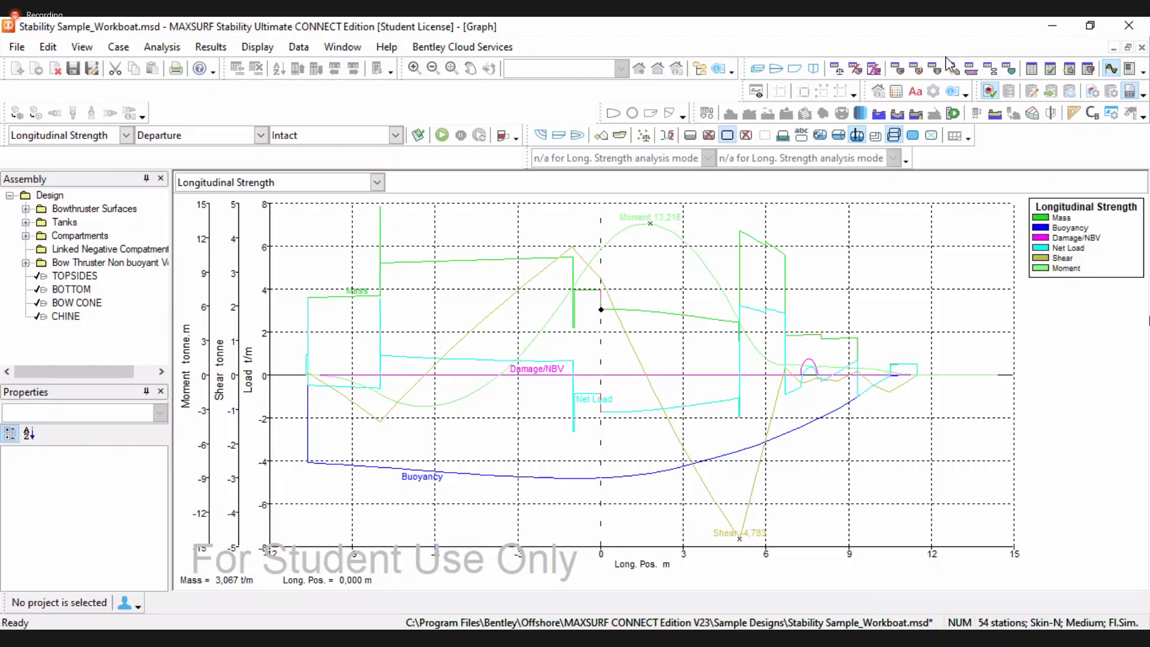
click(1030, 69)
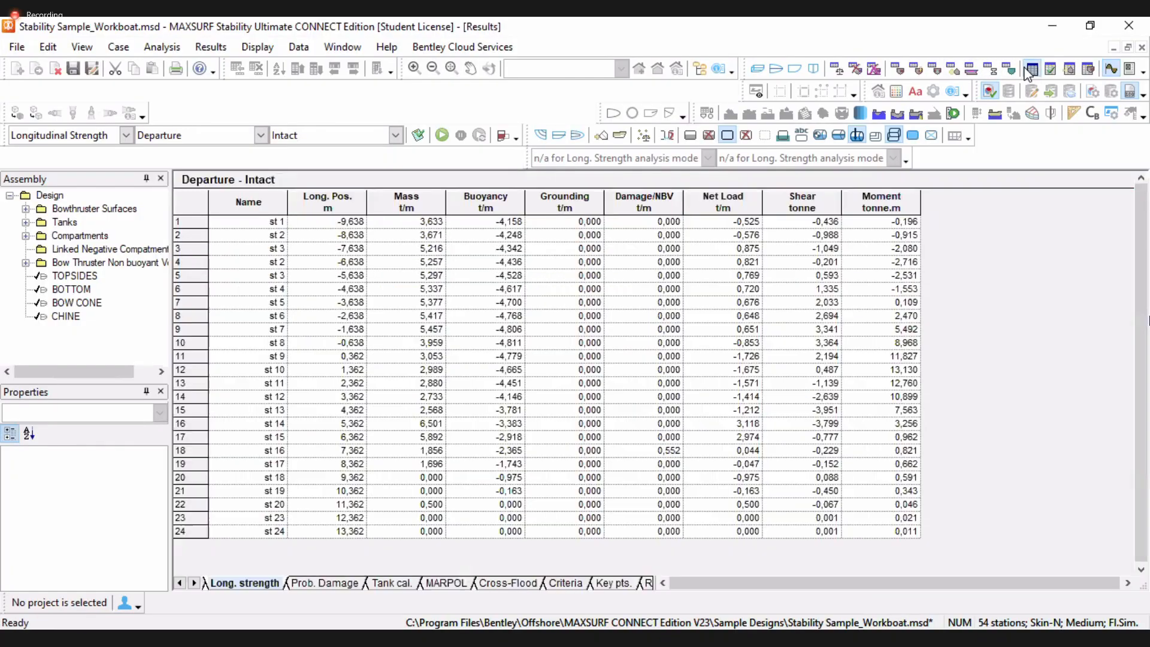
Compare the Departure loadcase's item limits and tank rows with the room definition table
click(838, 69)
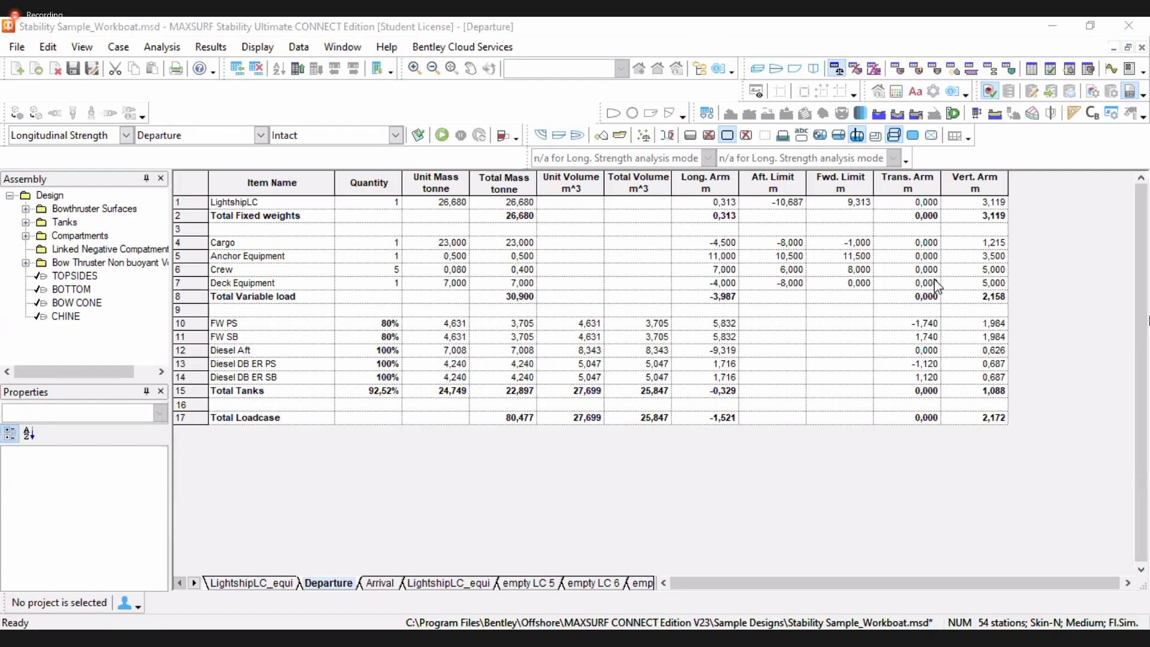
click(840, 183)
drag(196, 323, 642, 388)
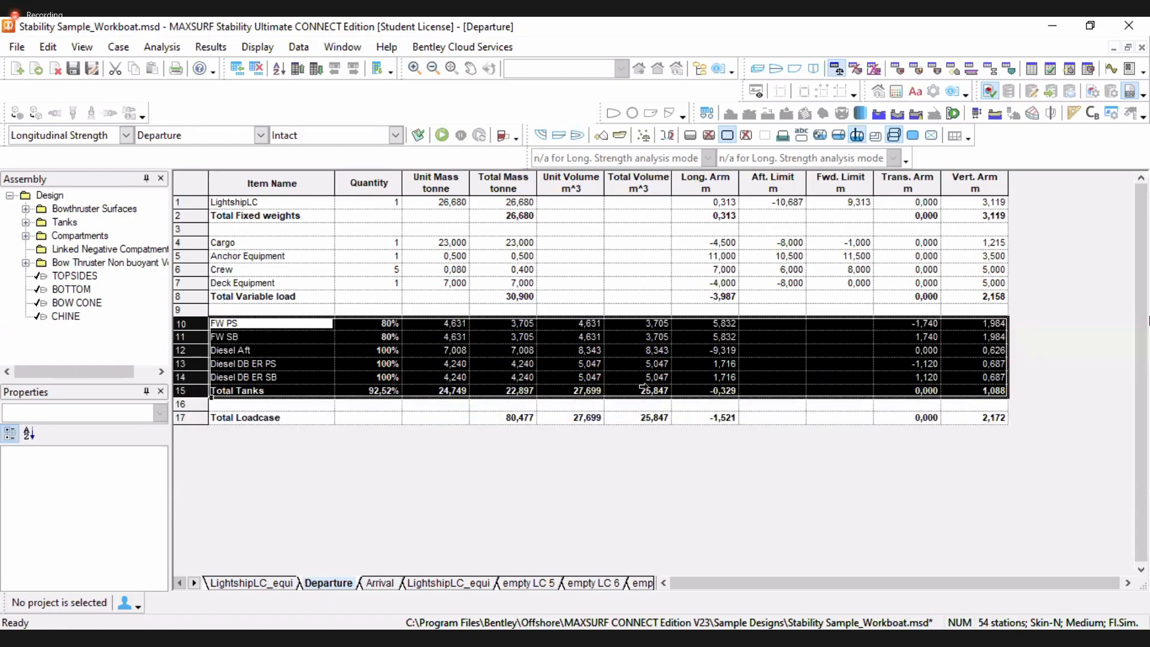
click(897, 68)
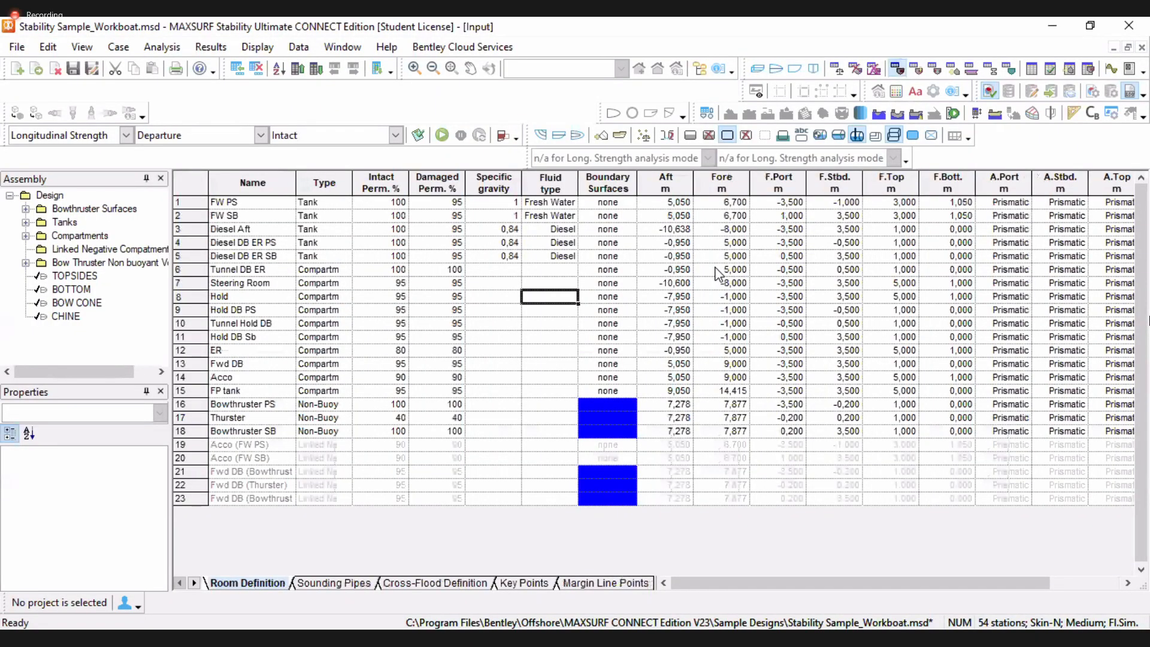
click(665, 183)
click(722, 182)
key(Right)
key(Right)
key(Right)
key(Right)
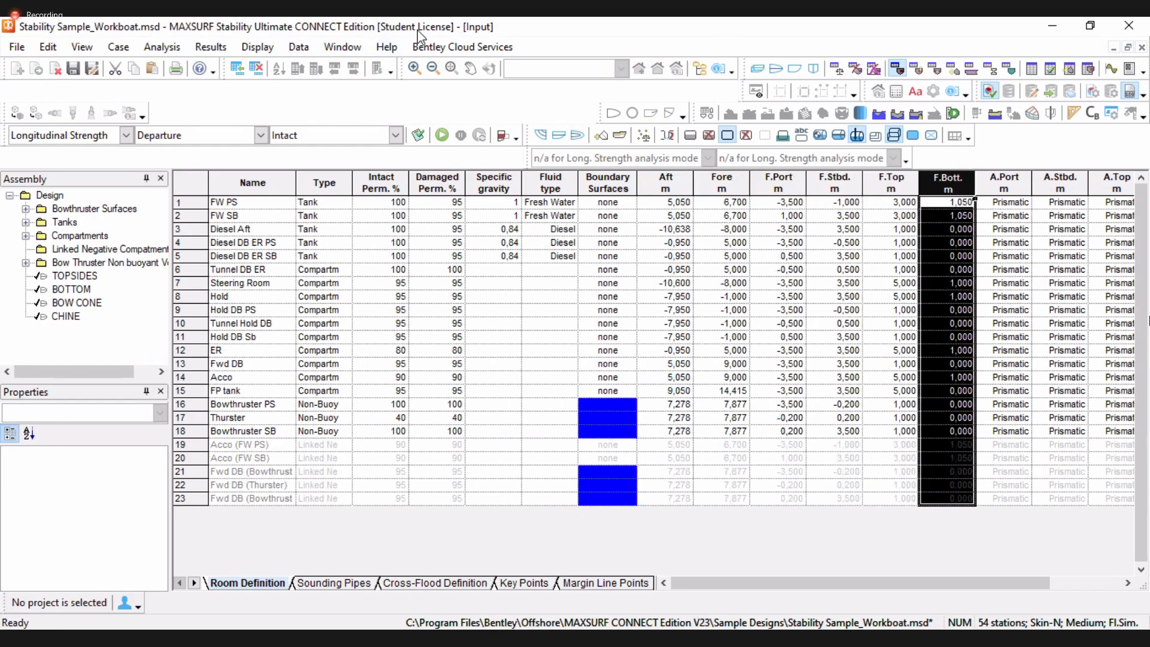
click(842, 71)
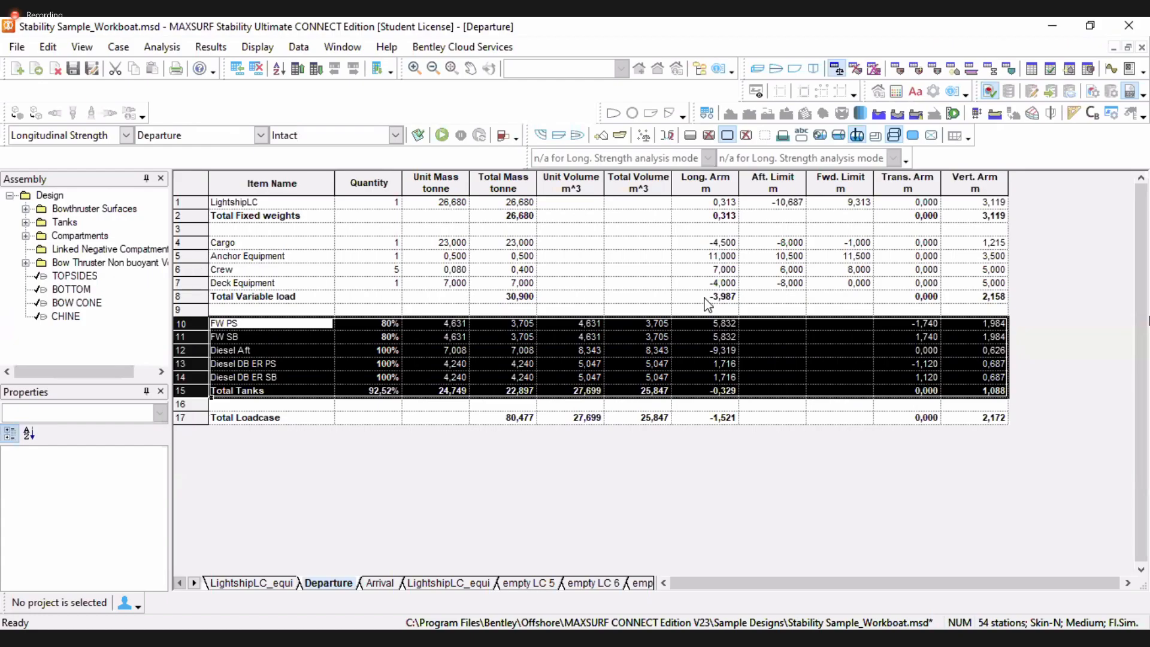
Inspect the variable load items' aft and forward limits in the Departure loadcase and the profile view
click(786, 272)
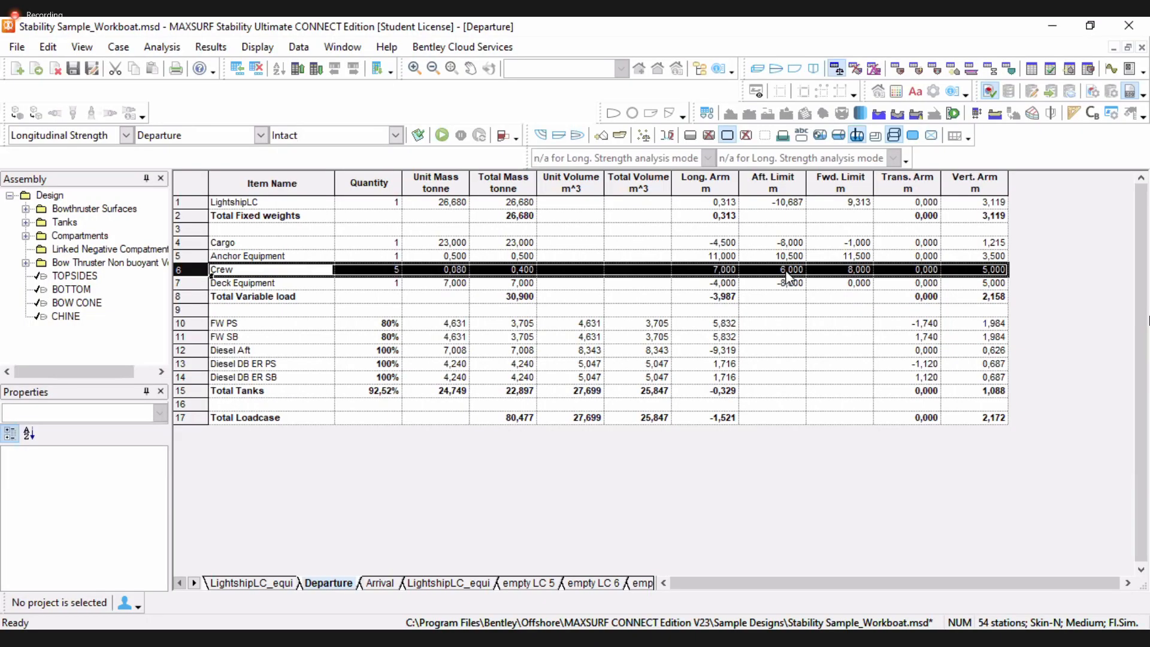
click(786, 277)
click(207, 288)
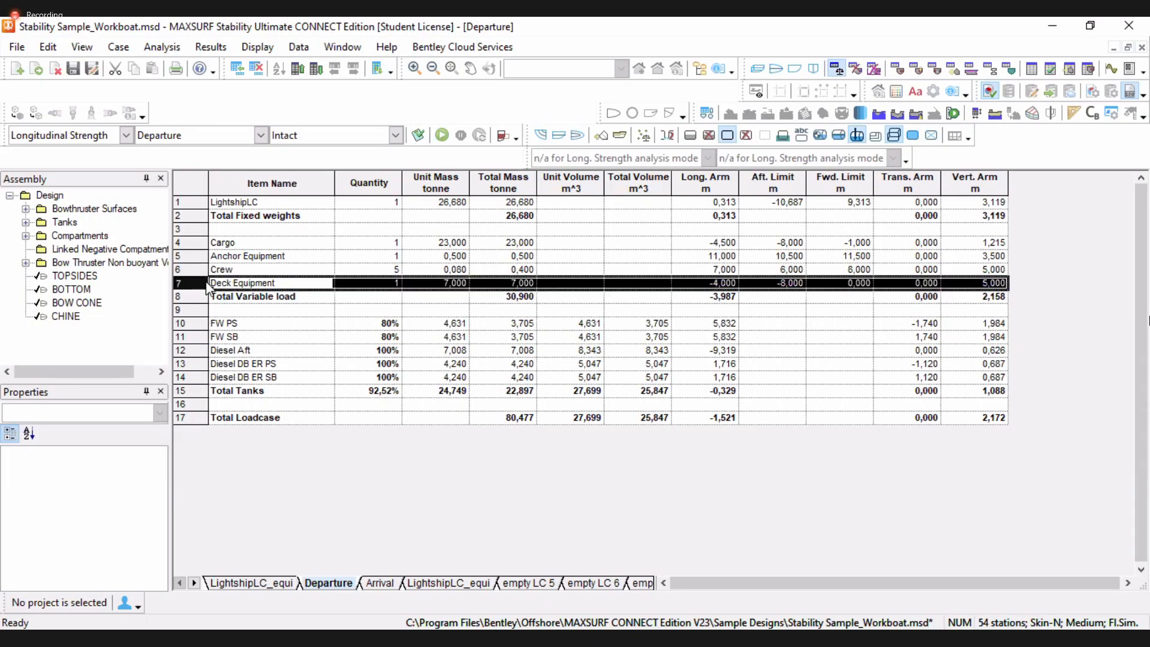
click(785, 287)
click(839, 287)
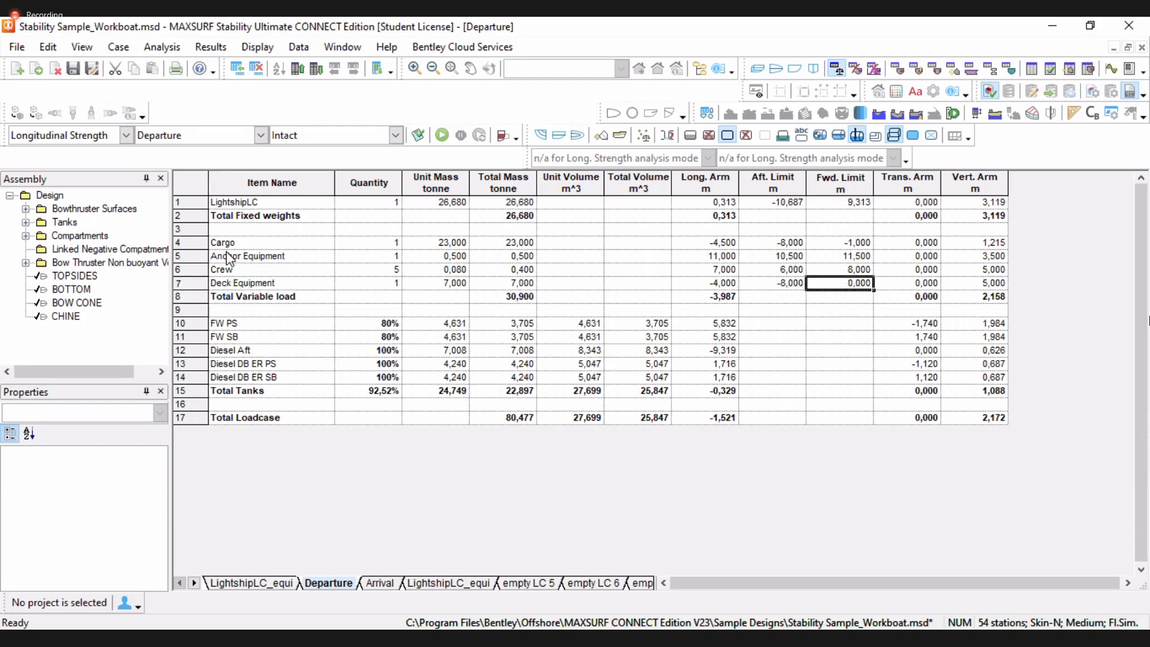
click(205, 240)
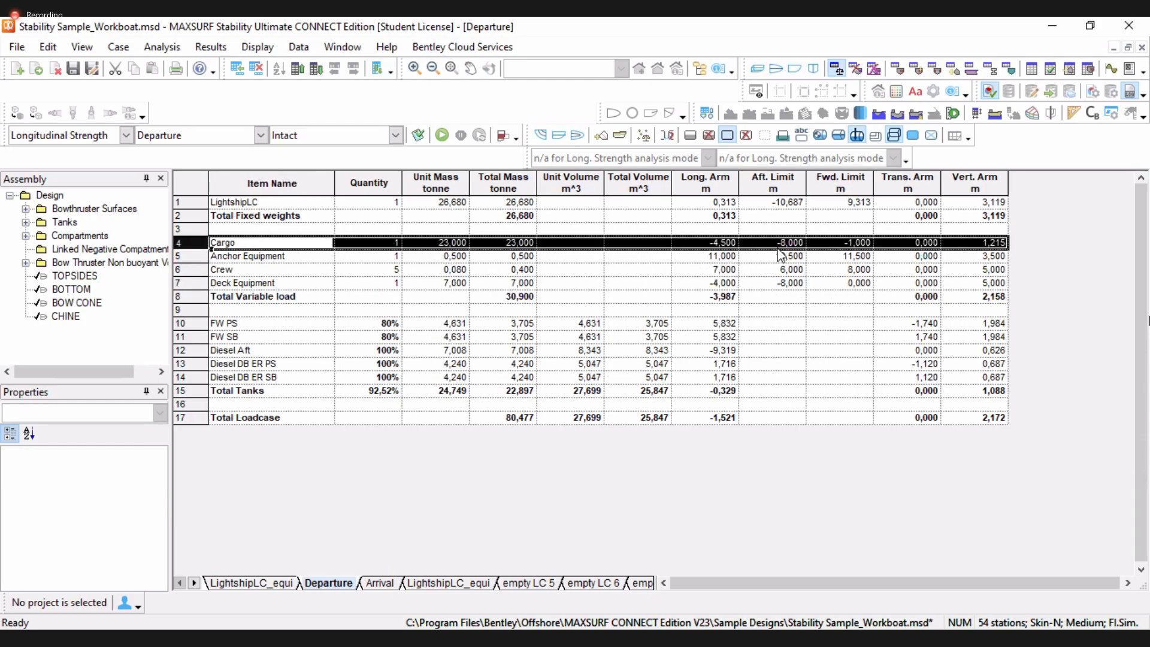
click(796, 69)
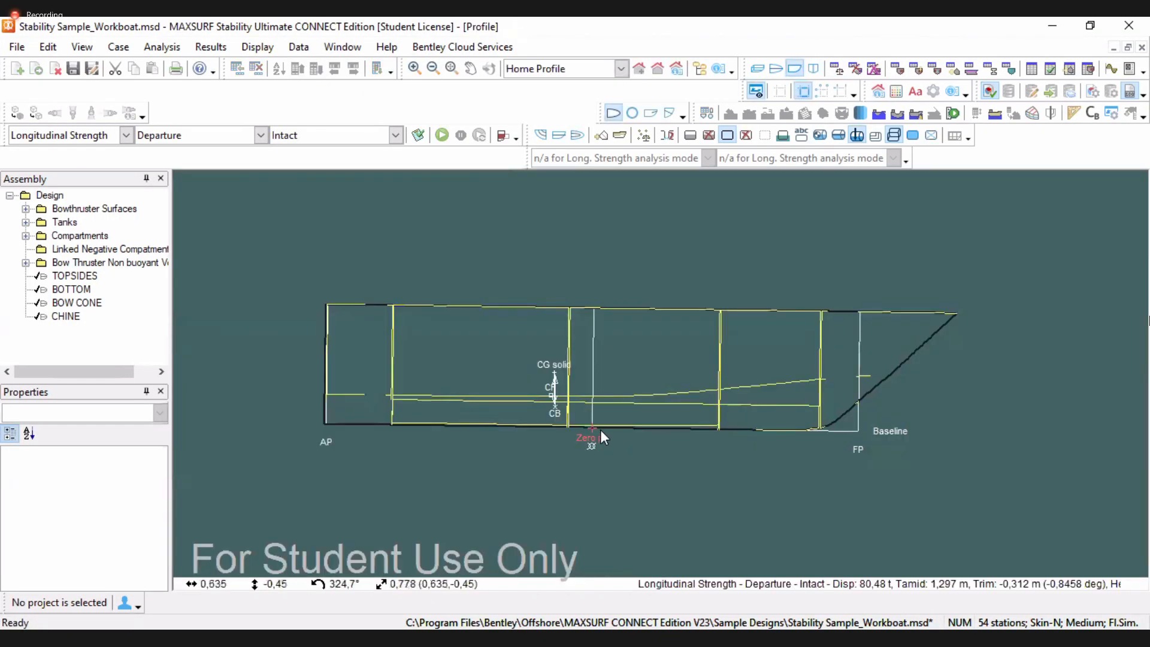
click(897, 69)
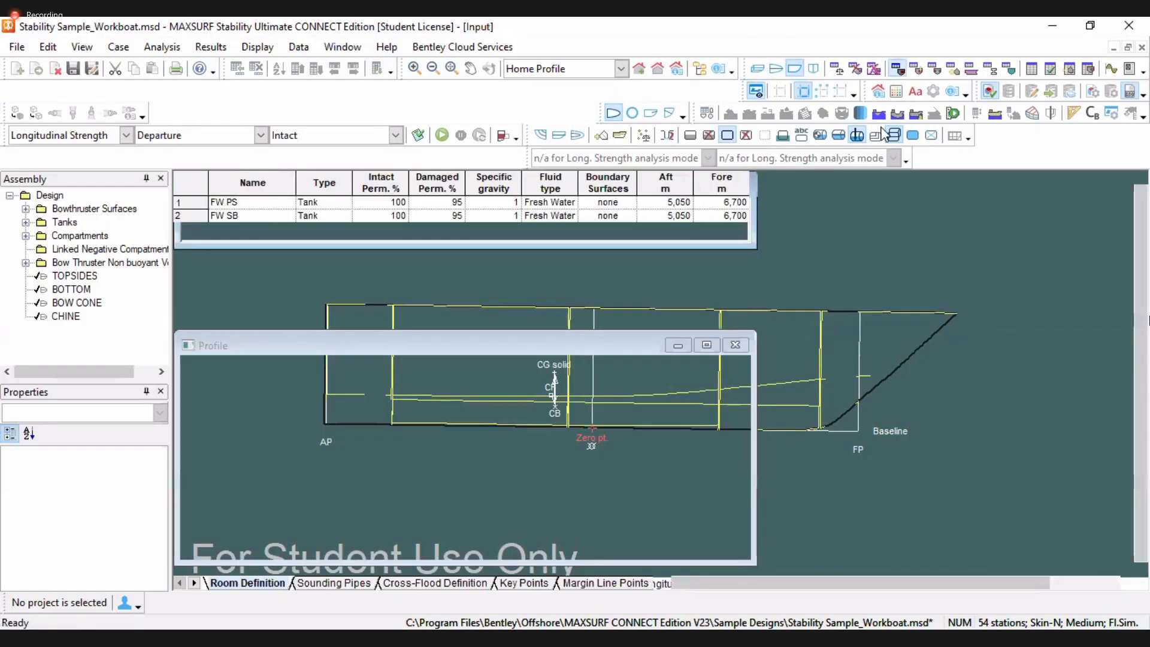
click(854, 70)
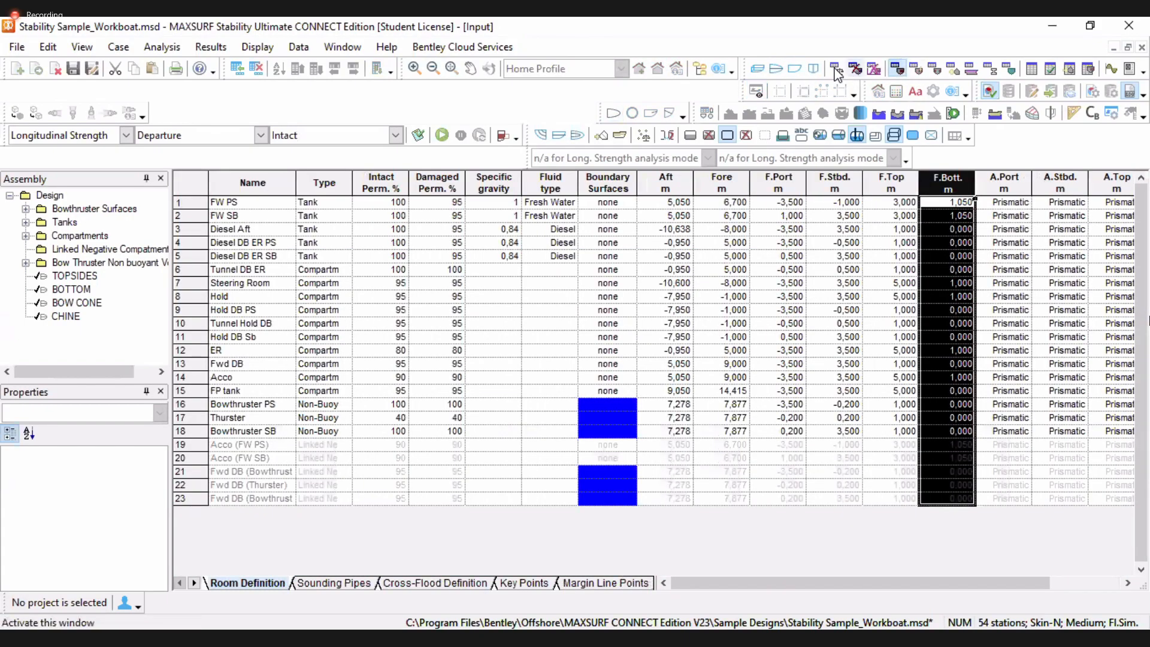
key(ctrl+Tab)
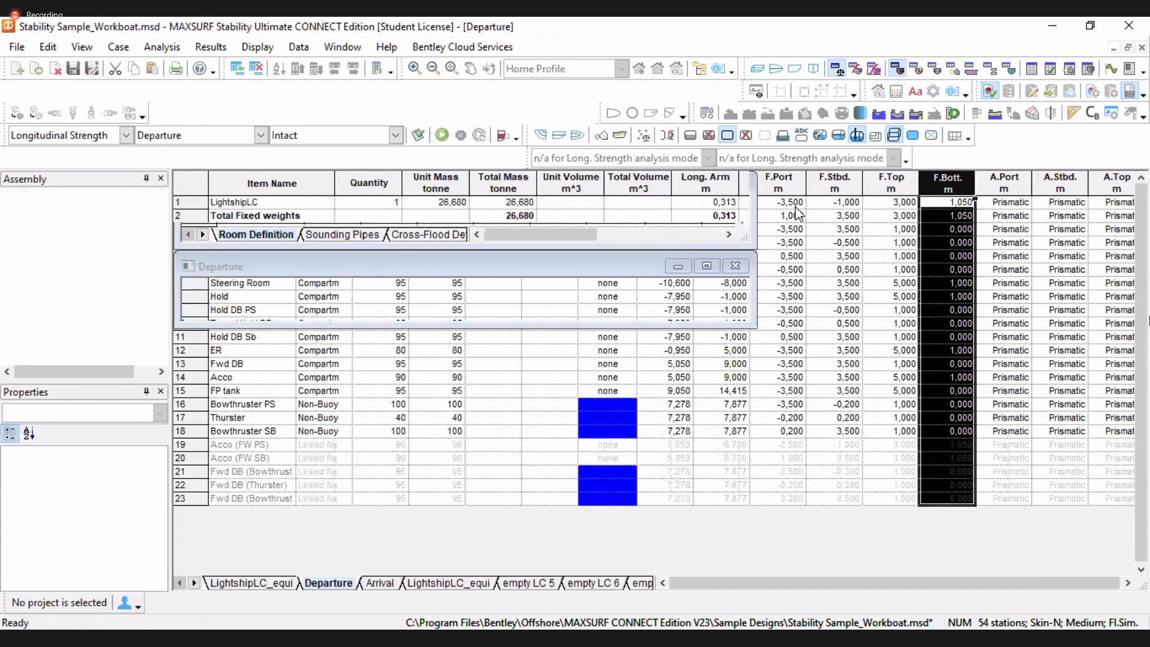
click(798, 207)
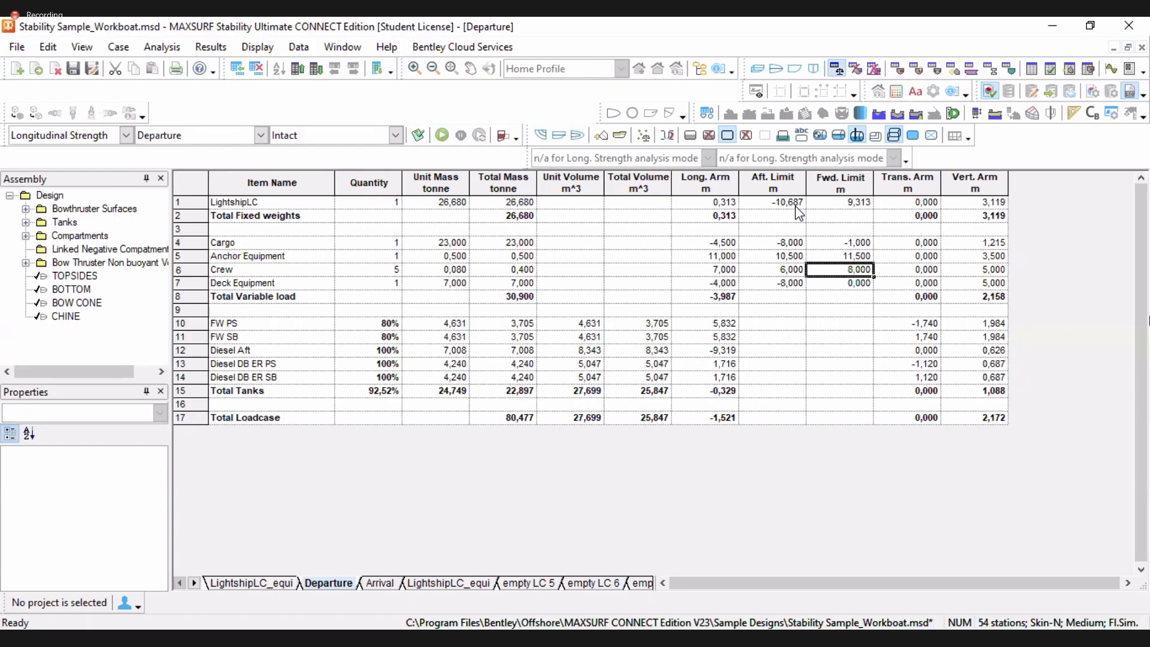
Set the aft and forward limits of the lightship and all variable load items to 0 m and recalculate the loadcase
shift+click(845, 208)
key(Delete)
click(841, 242)
key(Delete)
key(Left)
key(Delete)
click(828, 259)
key(Delete)
key(Down)
key(Delete)
click(821, 286)
key(Left)
text(0)
click(792, 257)
text(0)
key(Down)
key(Delete)
click(825, 272)
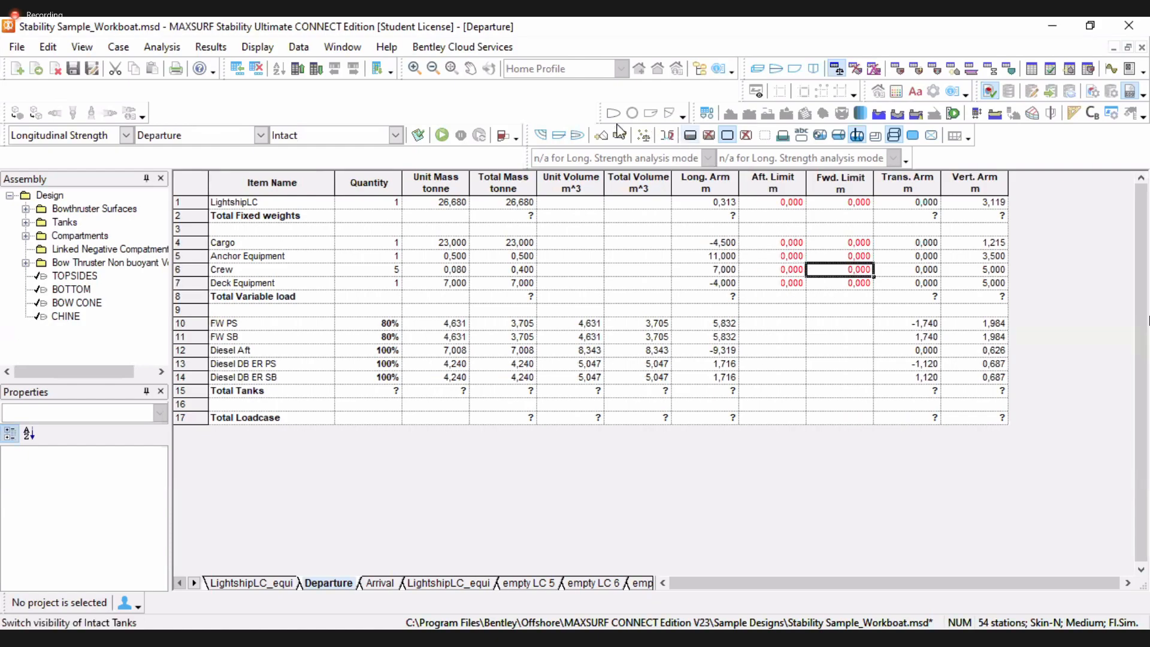
key(F5)
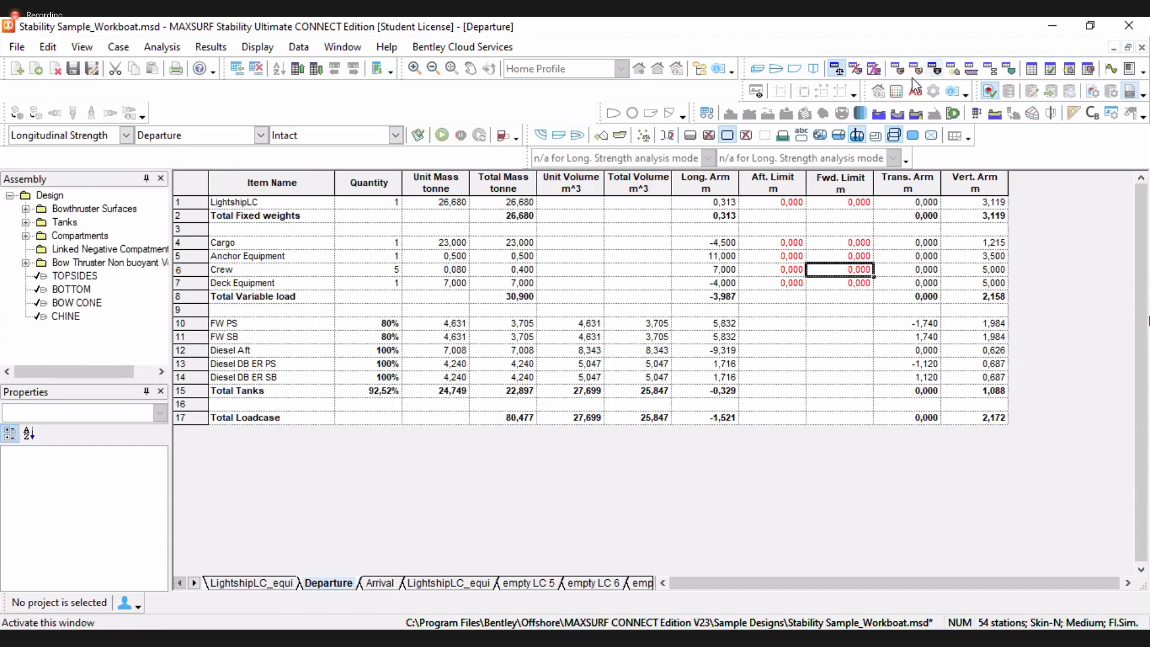
View the updated longitudinal strength graph and check the analysis type and loadcase lists
click(1111, 69)
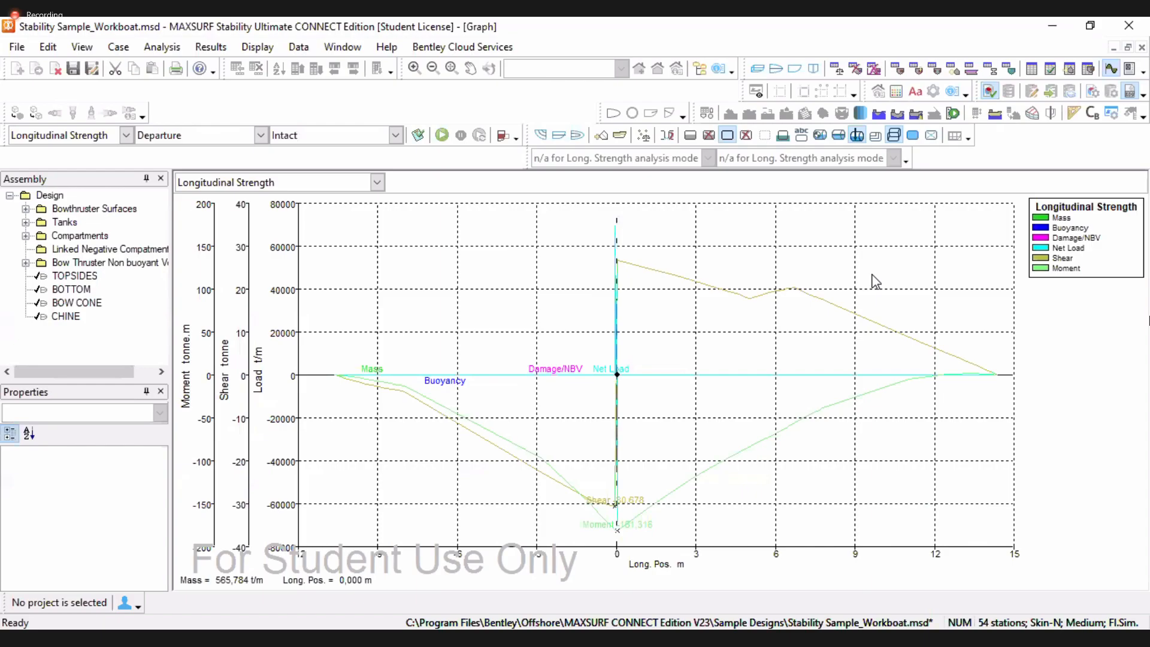
click(127, 136)
click(261, 136)
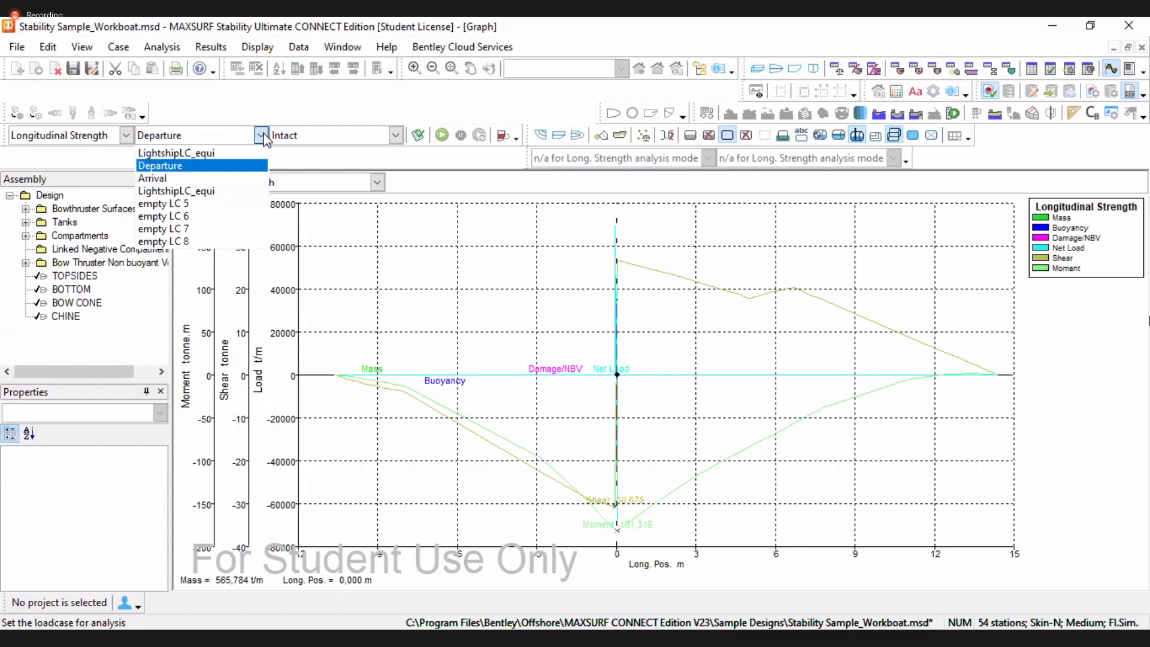
click(125, 135)
click(125, 135)
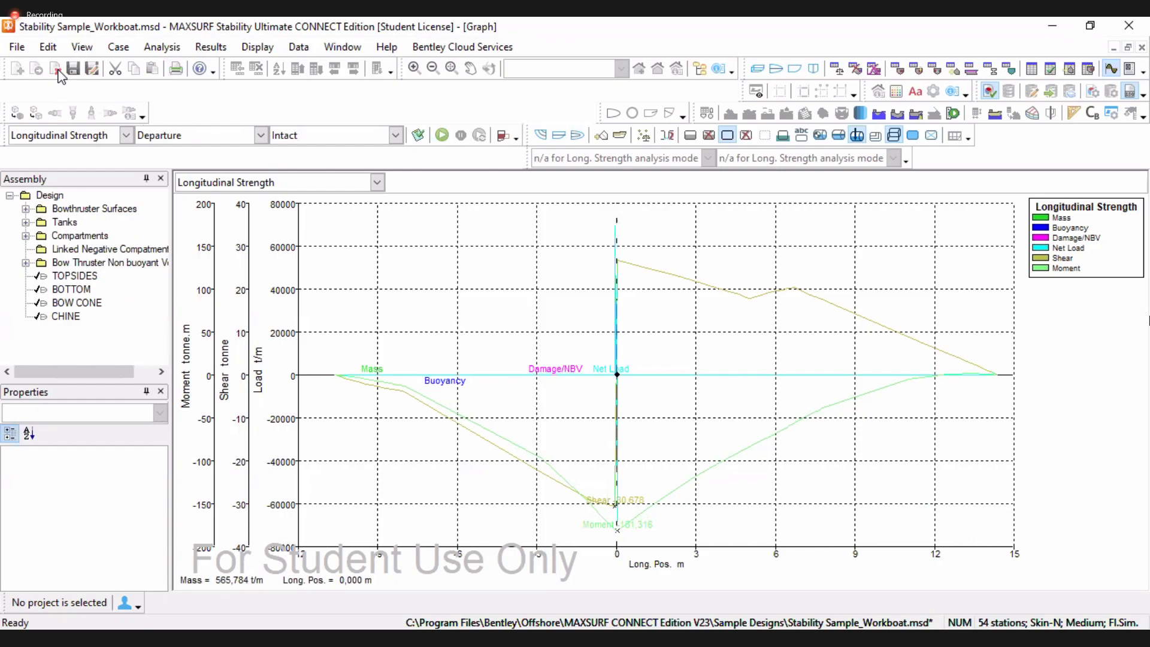
Close the workboat design without saving changes and dismiss the graph data window
click(56, 69)
click(630, 370)
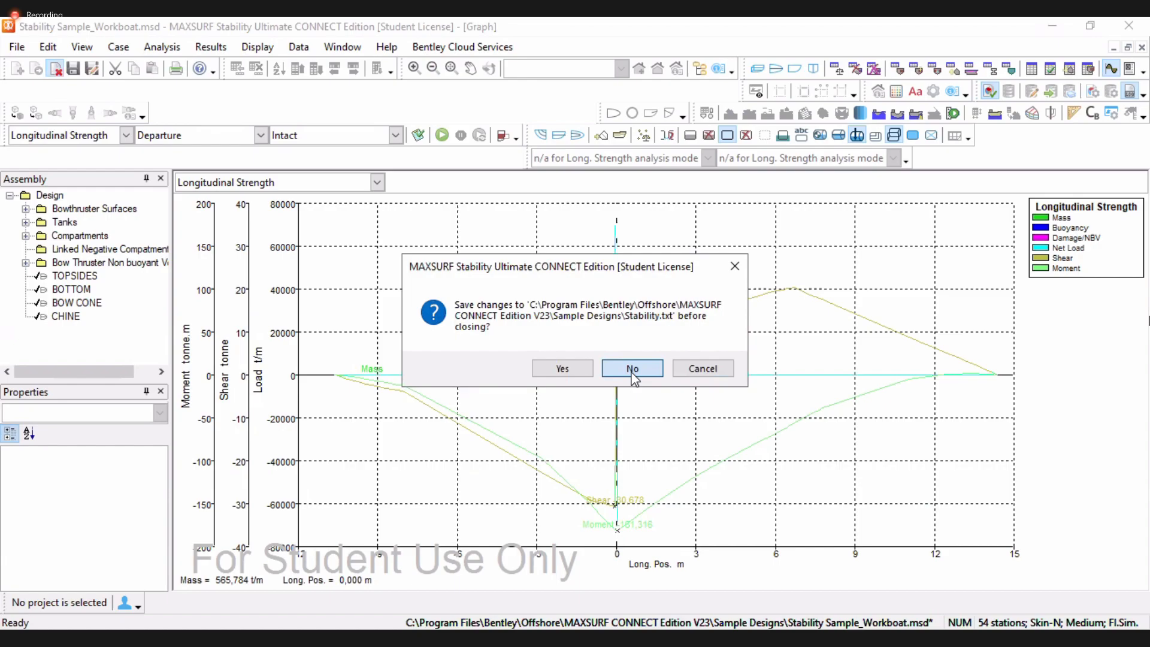
click(632, 369)
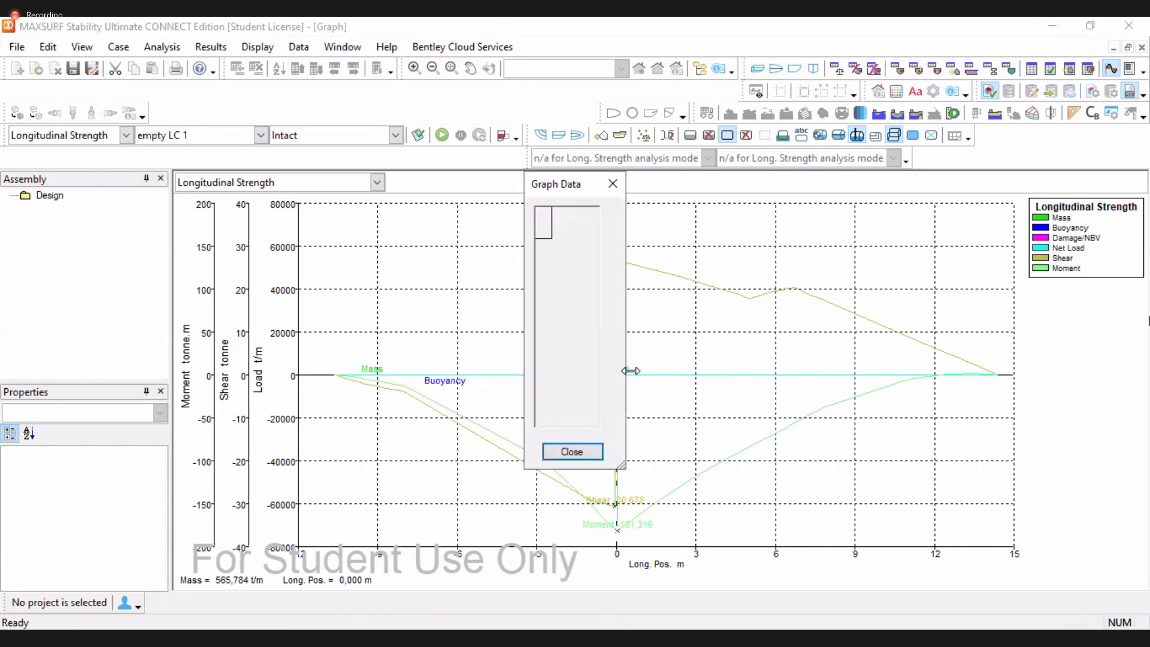
click(613, 184)
Open amel.msd from the Documents folder, reading the existing data and sections
click(757, 68)
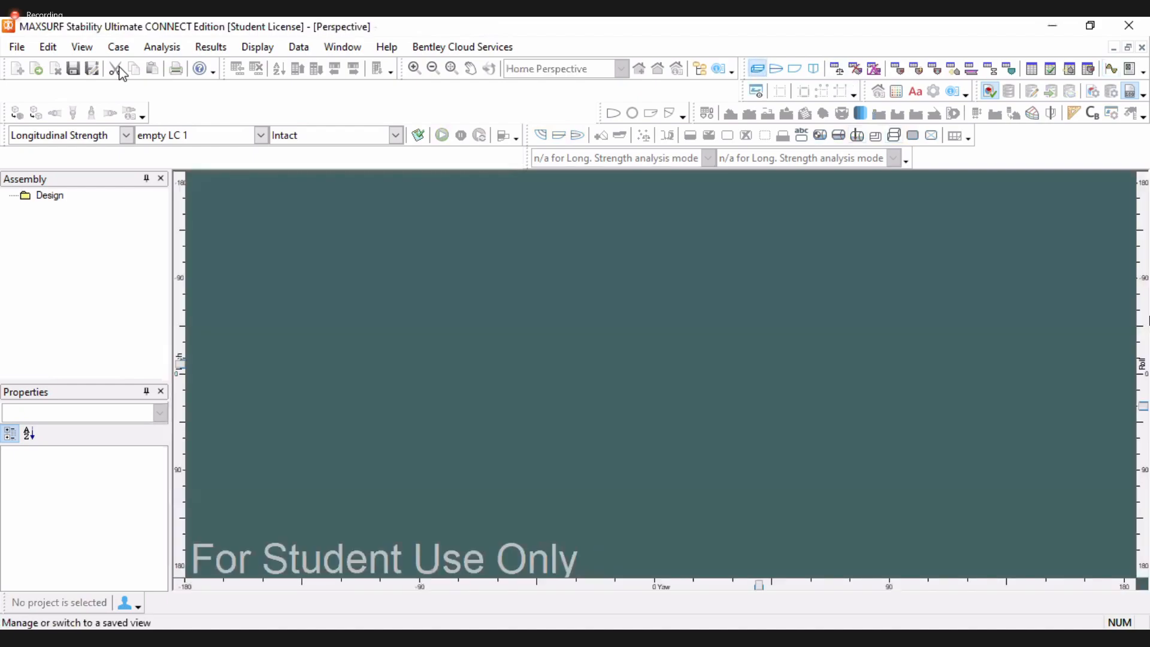
click(45, 67)
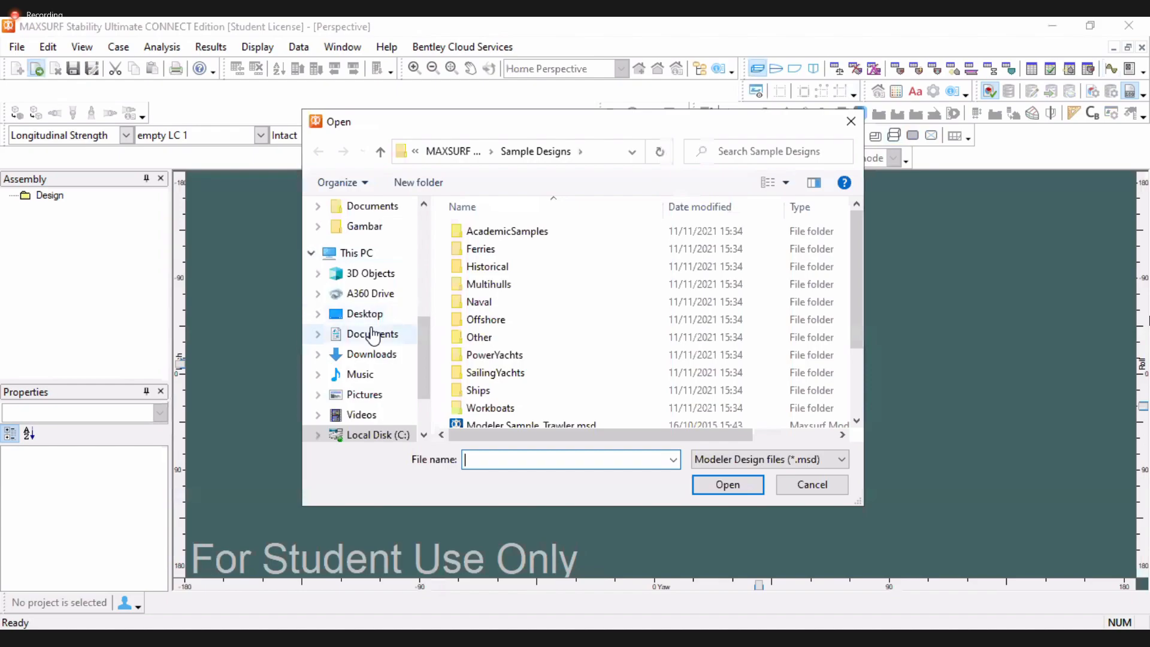
click(373, 334)
scroll(530, 381, down, 8)
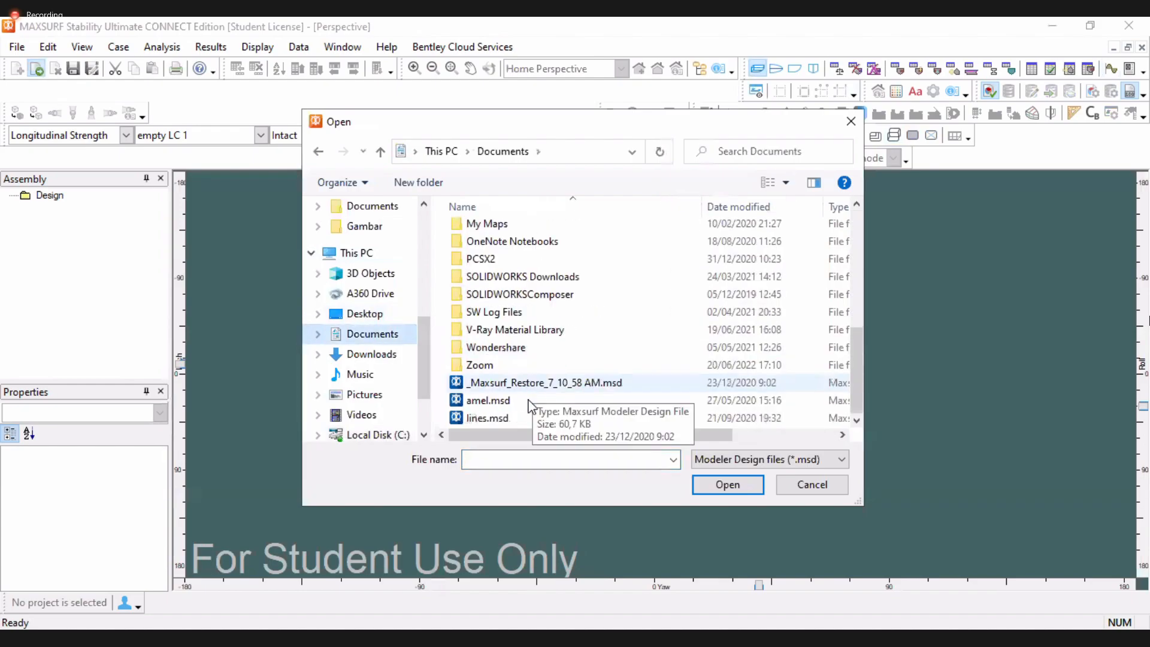
click(488, 400)
click(734, 485)
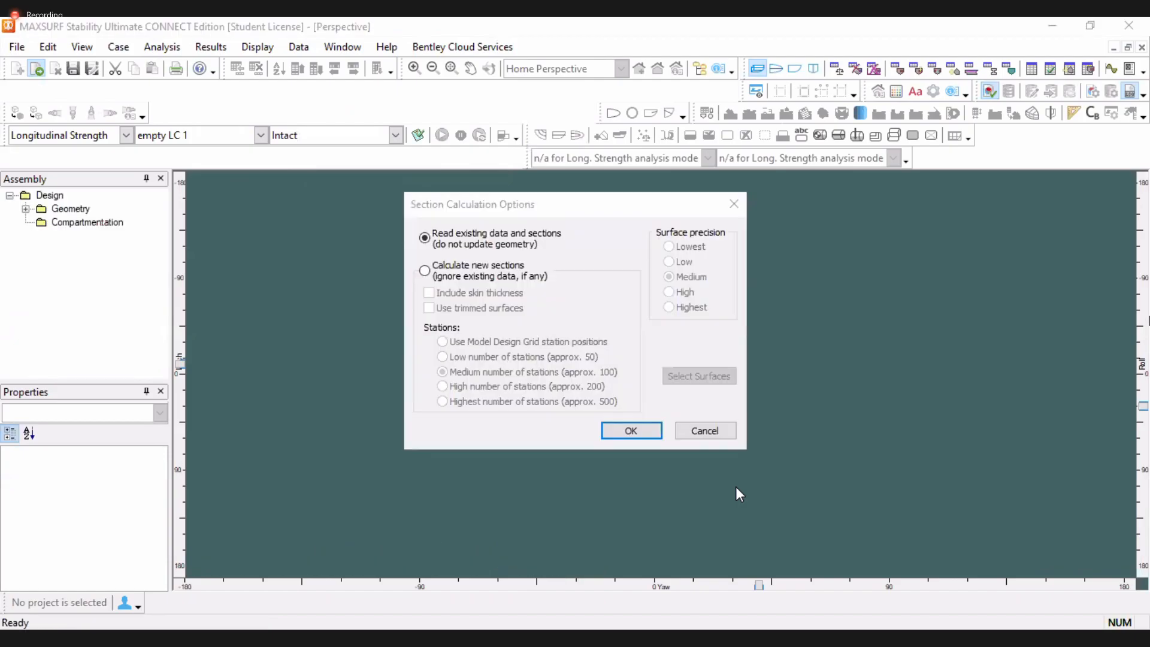
click(630, 432)
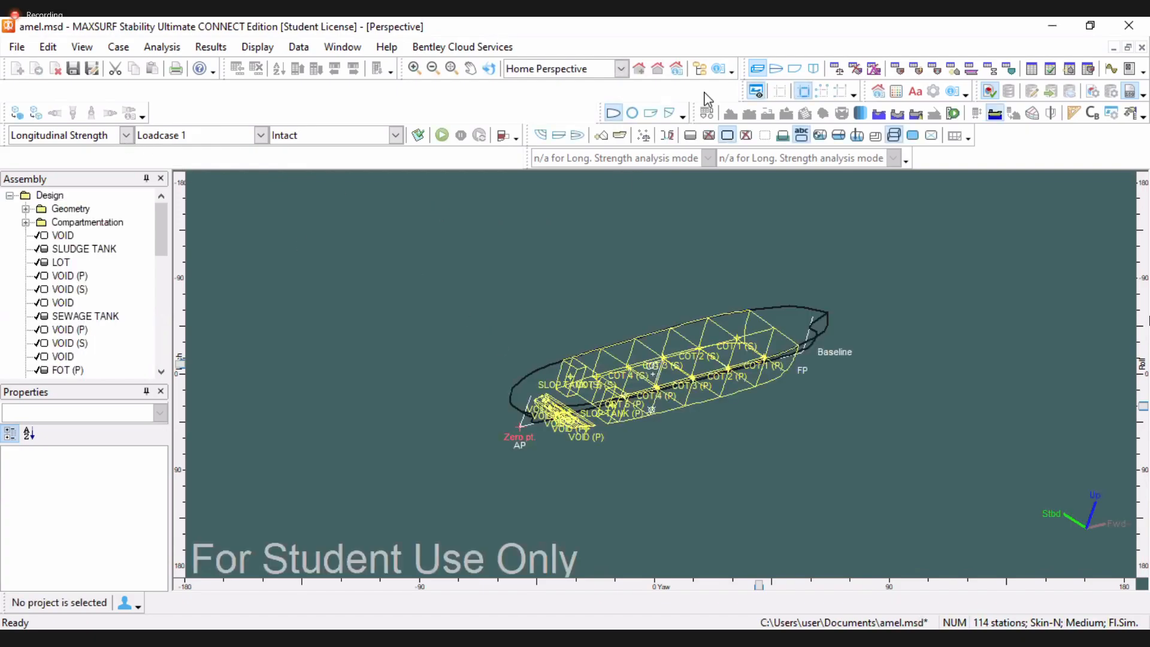
Run the longitudinal strength analysis for Loadcase 1 and view its graph and room definition input
click(442, 136)
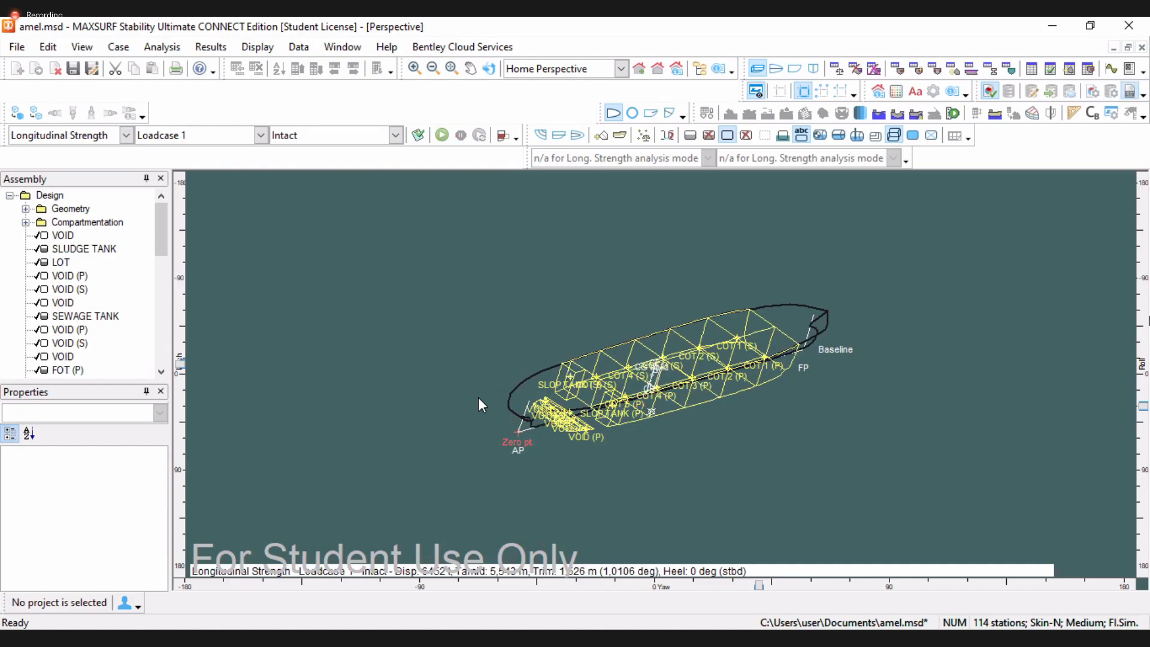
click(1110, 69)
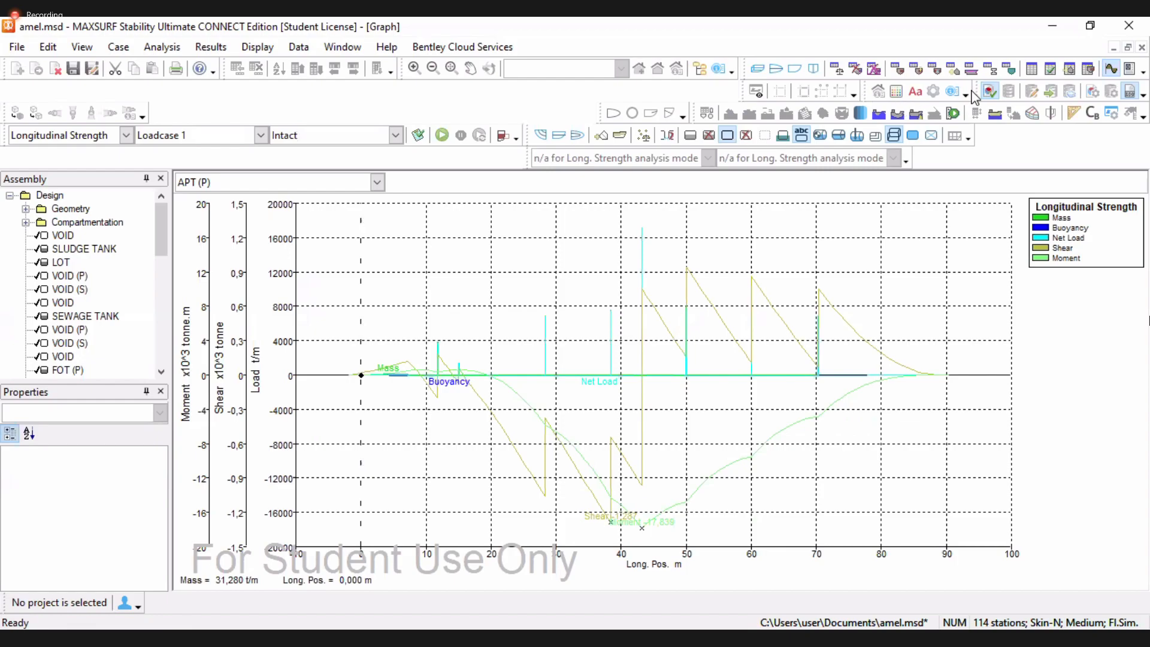
click(897, 68)
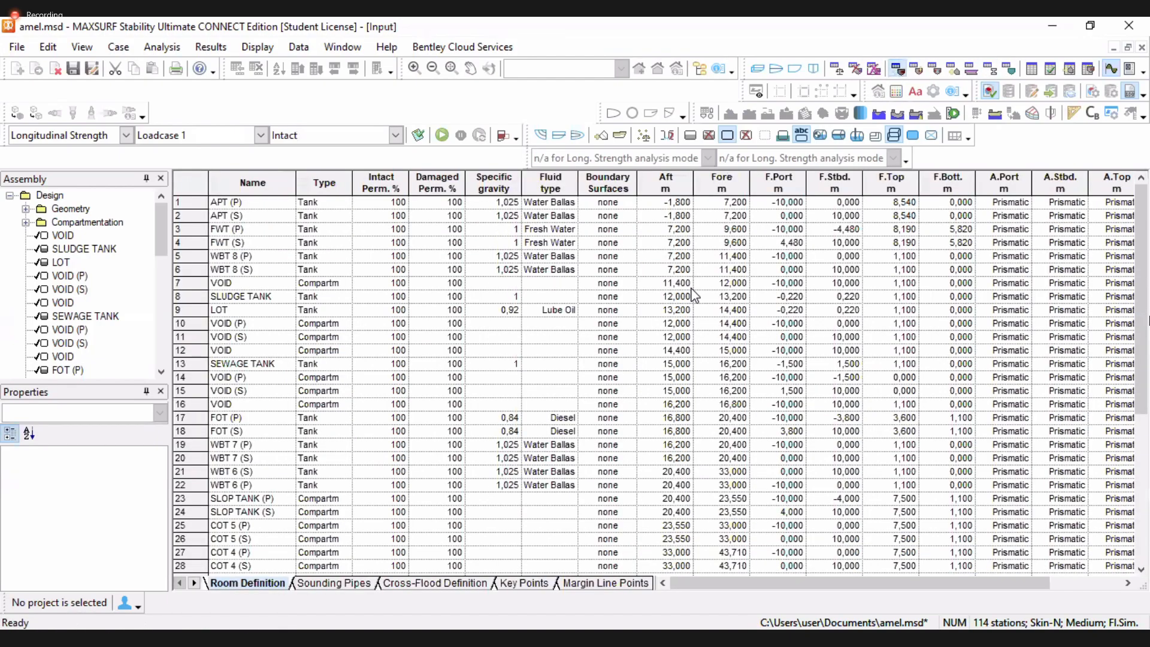
Open the Loadcase 1 weight table and examine the Aft. Limit column of the fixed weight items
scroll(659, 316, down, 6)
scroll(675, 228, up, 6)
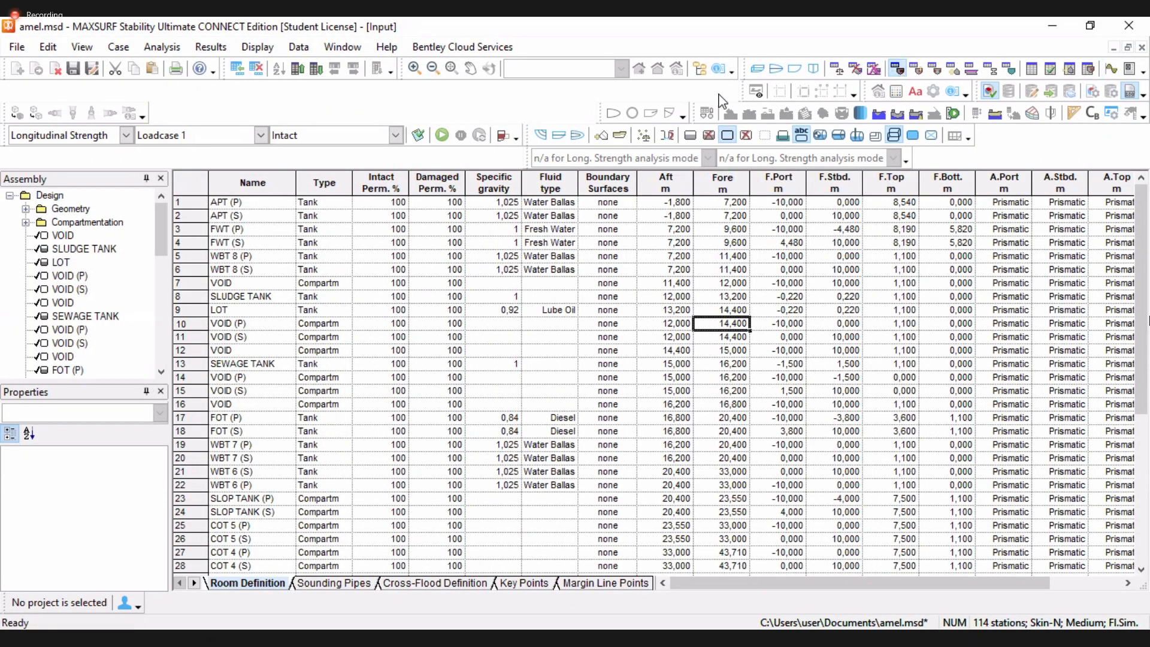
click(837, 68)
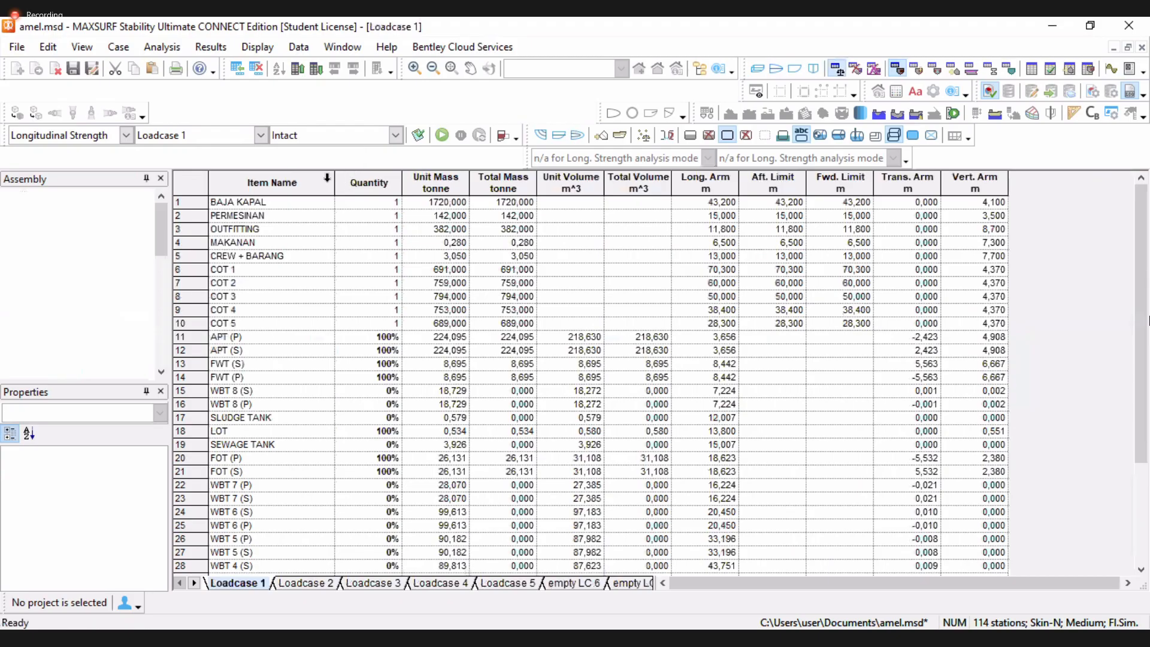
click(774, 217)
click(829, 178)
click(786, 182)
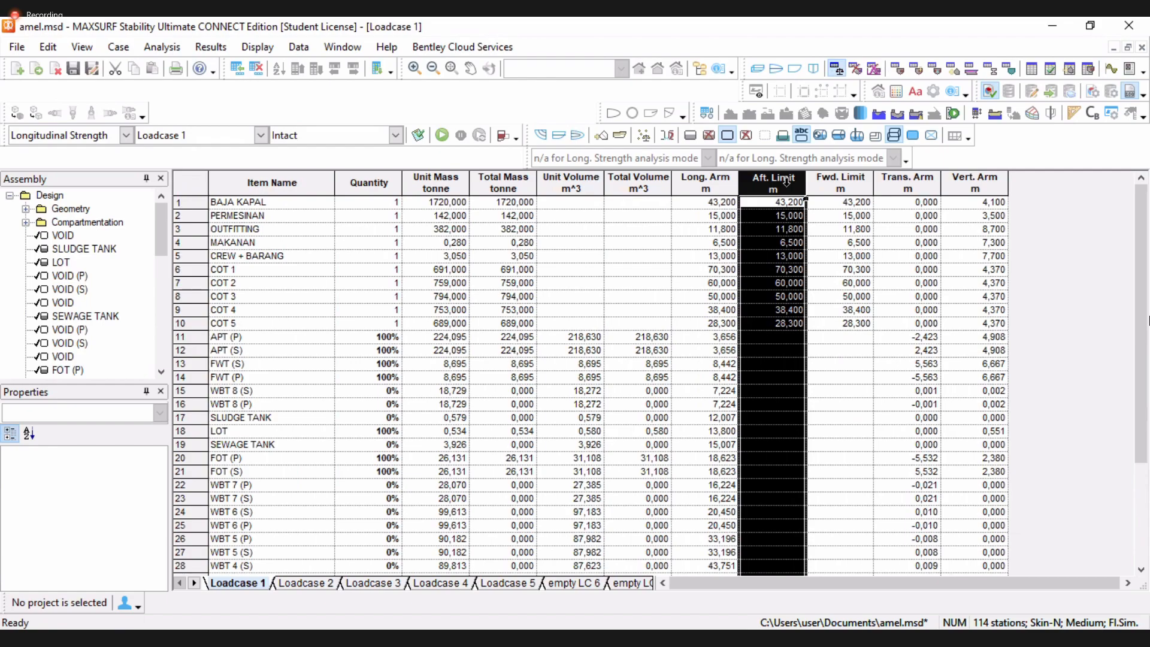
click(897, 68)
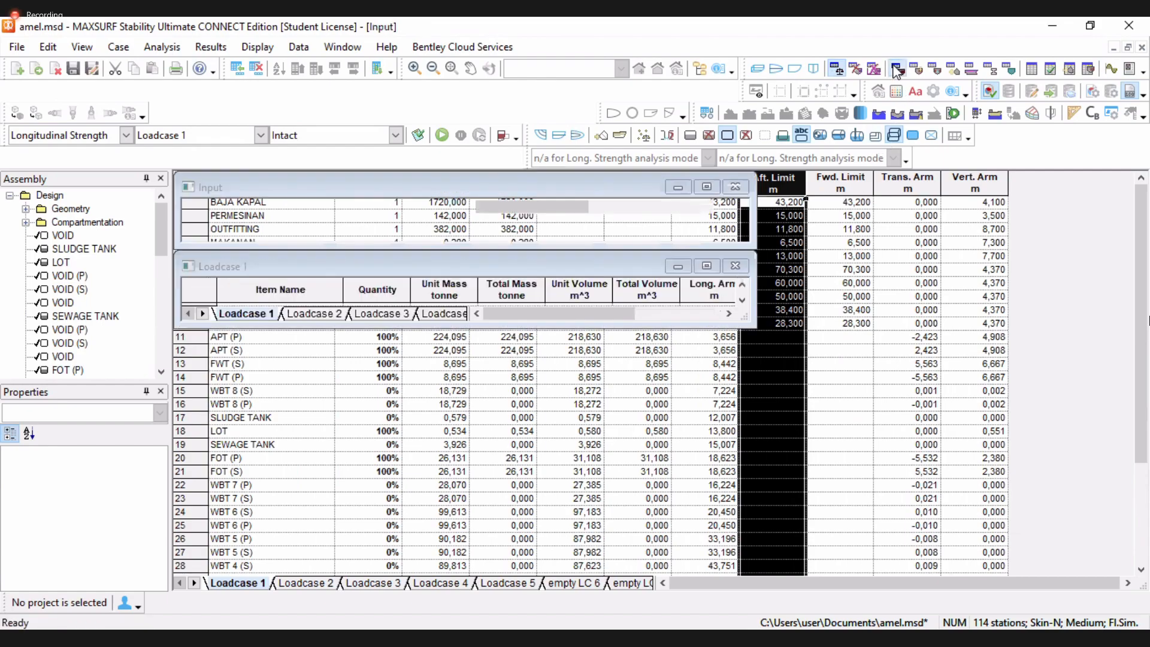
Inspect the hull profile view and the Frame of Reference settings without changing them
click(794, 69)
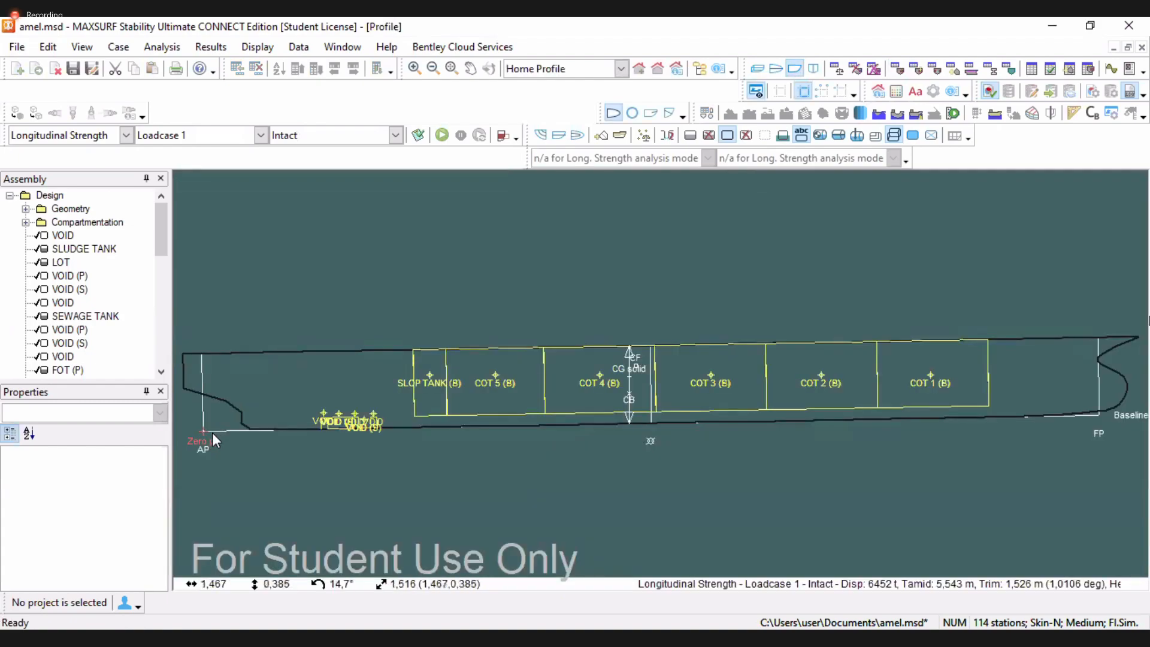
scroll(212, 433, down, 2)
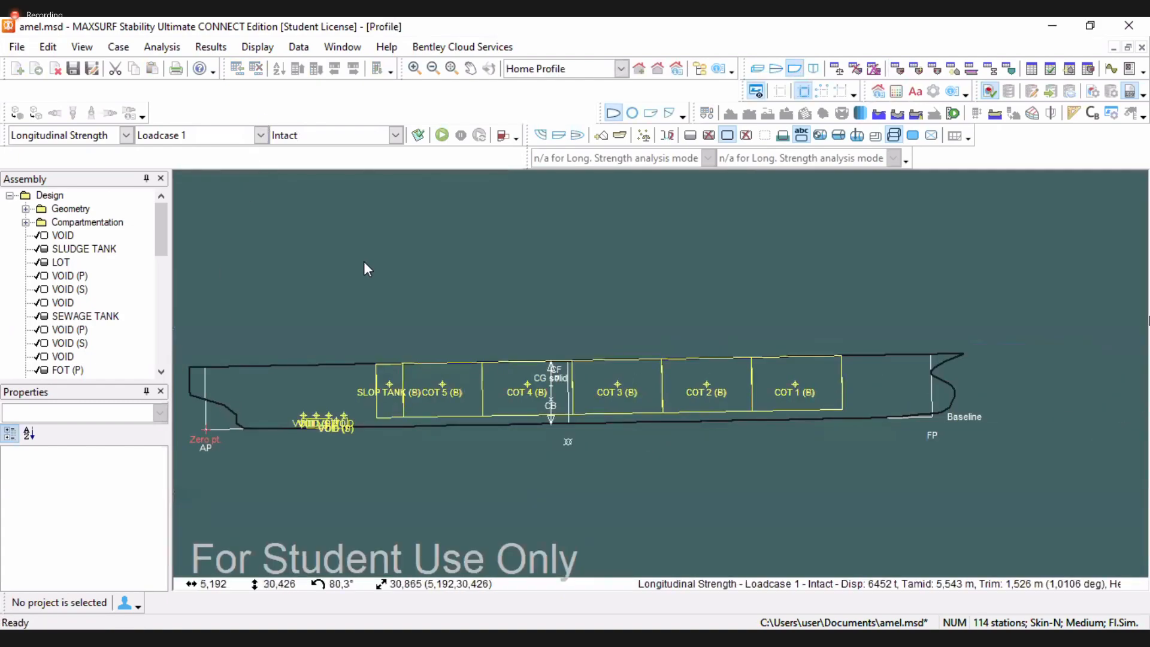
click(158, 49)
click(594, 312)
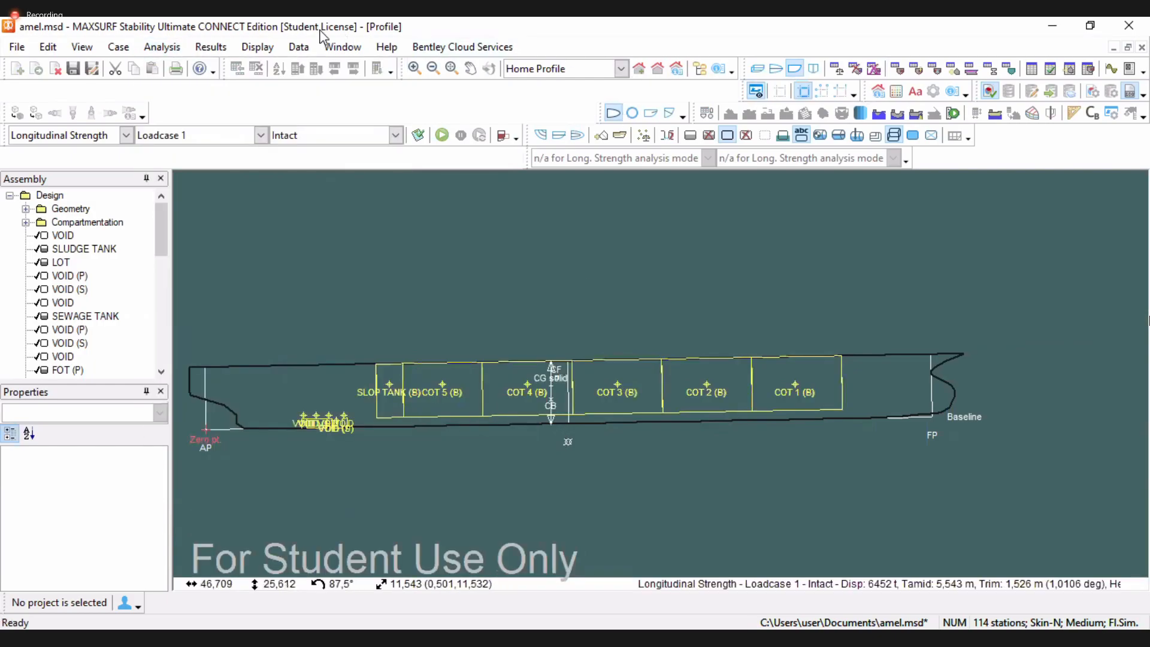
click(298, 48)
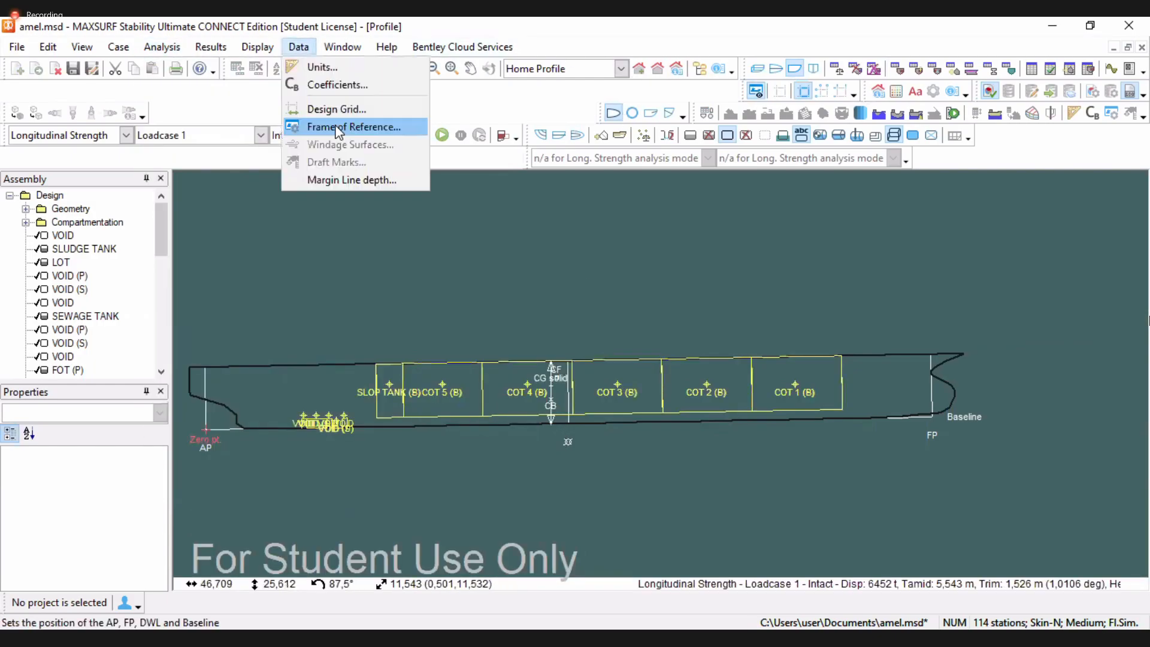
click(339, 127)
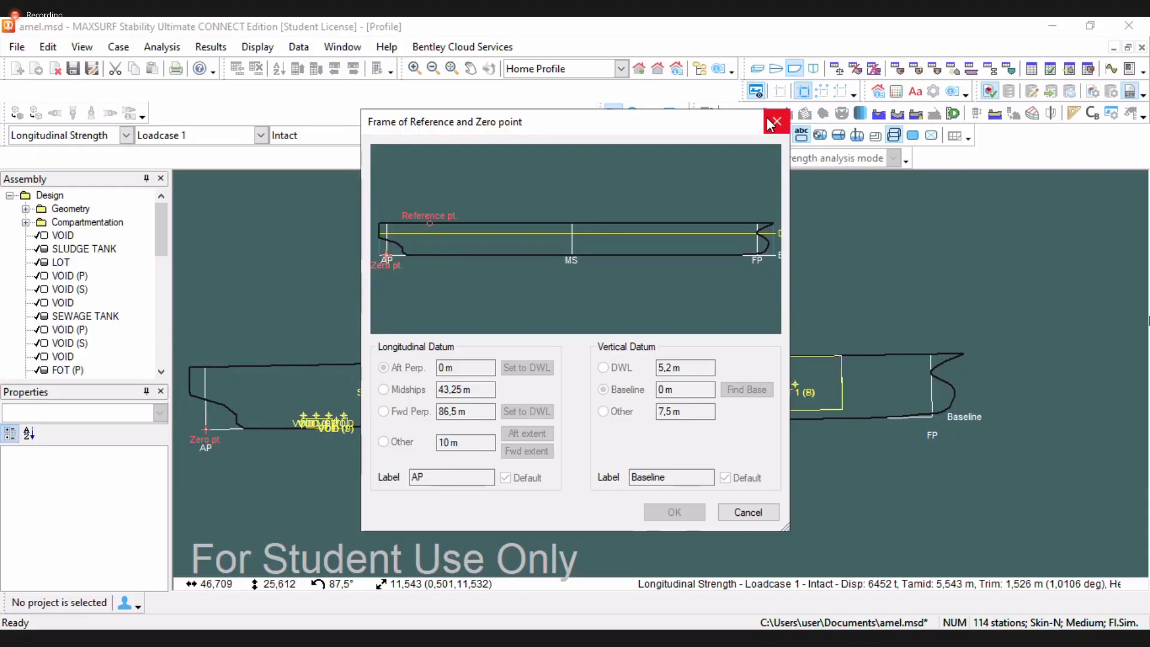
click(777, 121)
click(572, 422)
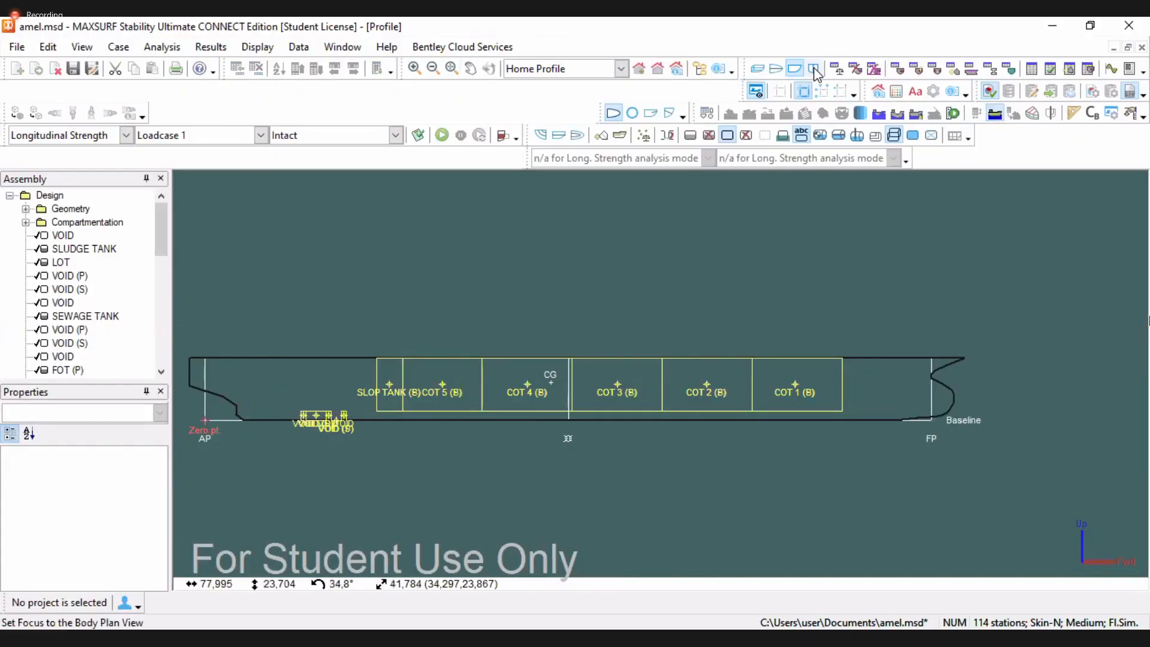
In Loadcase 1, set BAJA KAPAL's aft limit to 0 and forward limit to 86 m
click(895, 70)
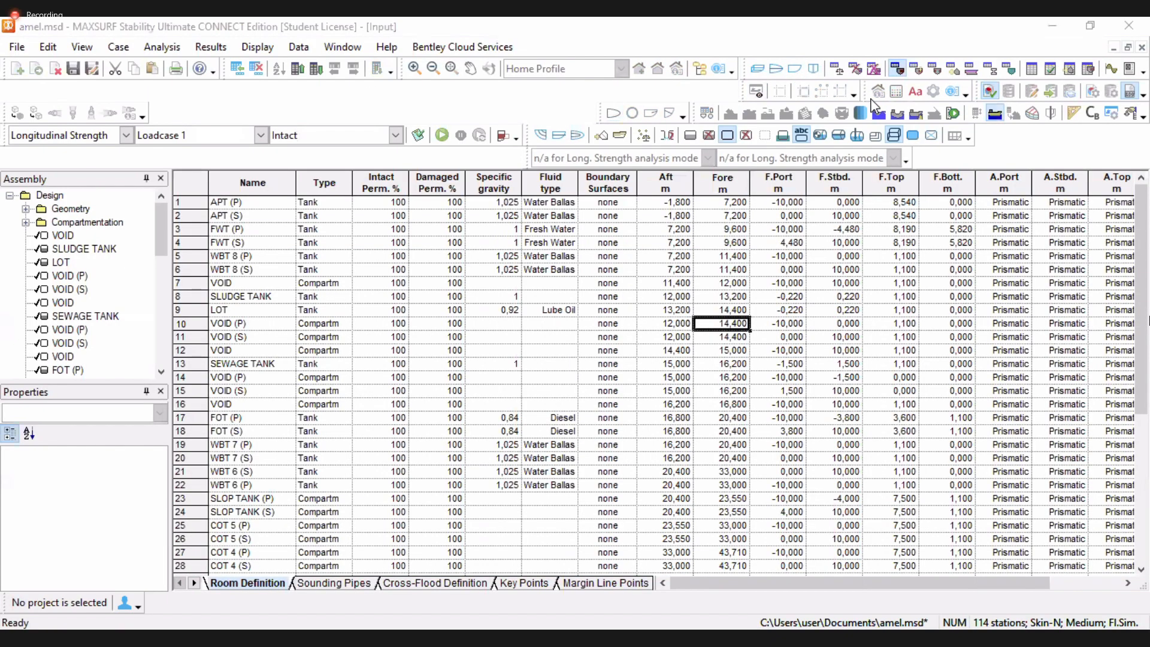
click(842, 68)
click(759, 180)
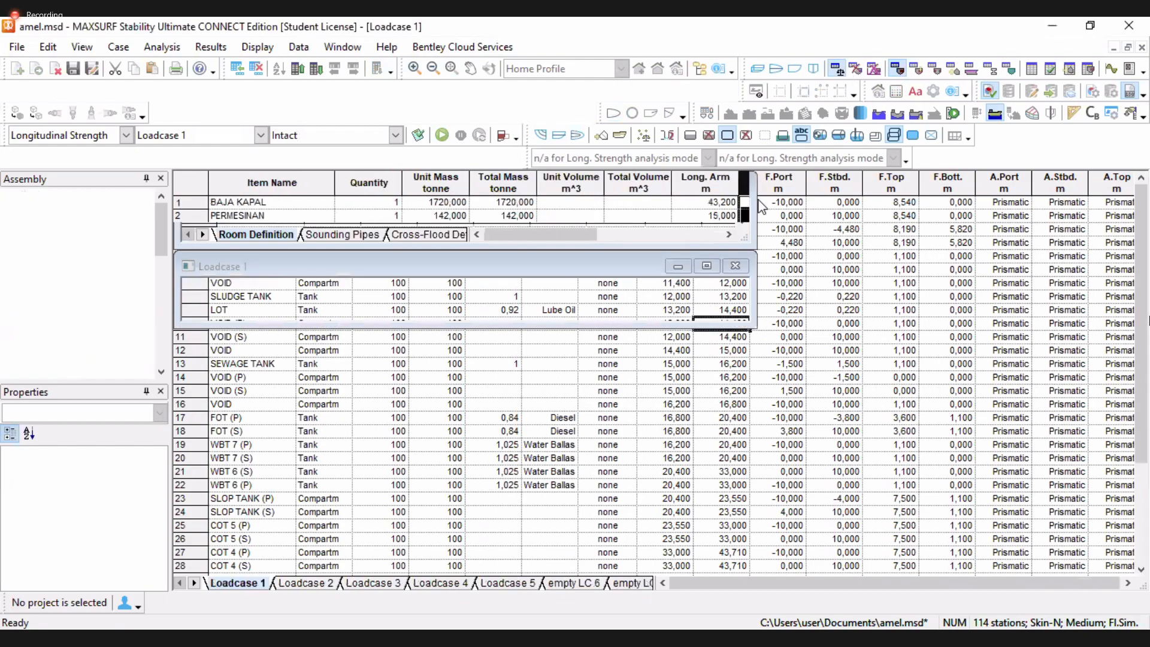
click(760, 203)
text(0)
key(Tab)
text(86)
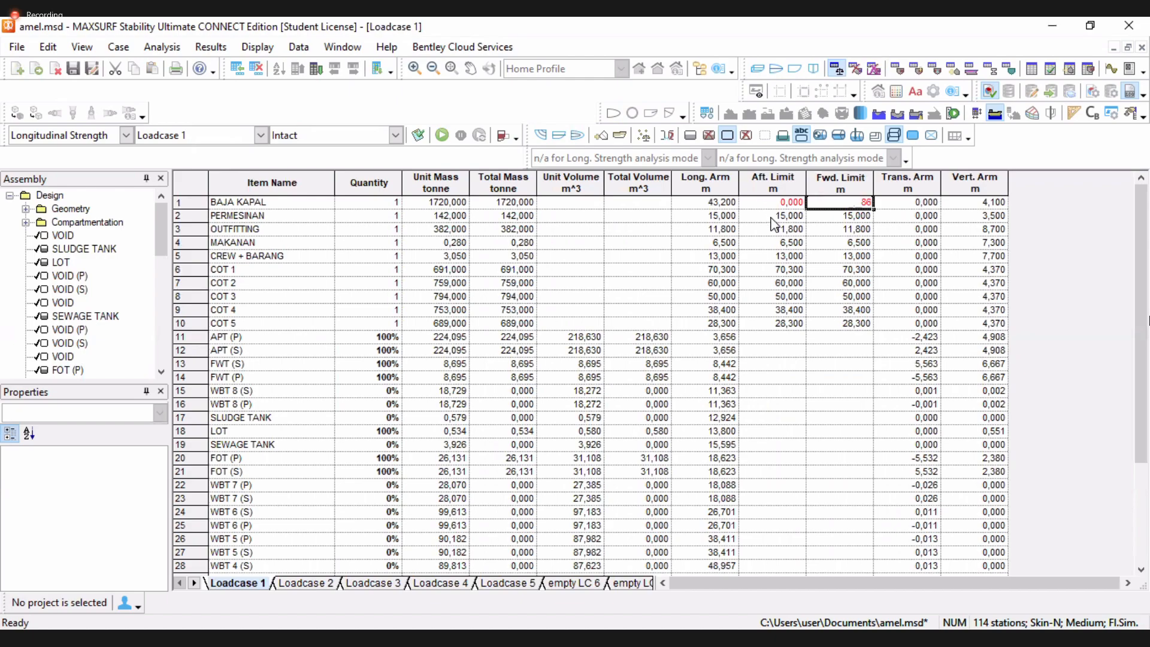
Set PERMESINAN's aft limit to 0, and OUTFITTING's aft limit to 0 and forward limit to 86 m
click(772, 220)
text(0)
key(Tab)
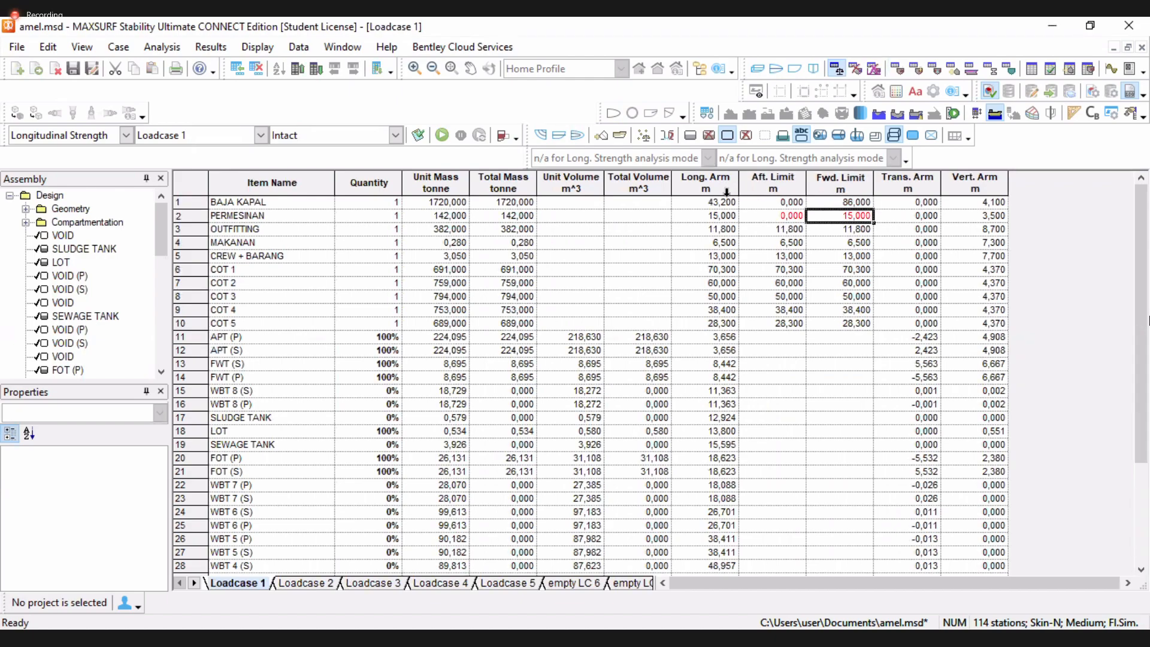
click(778, 232)
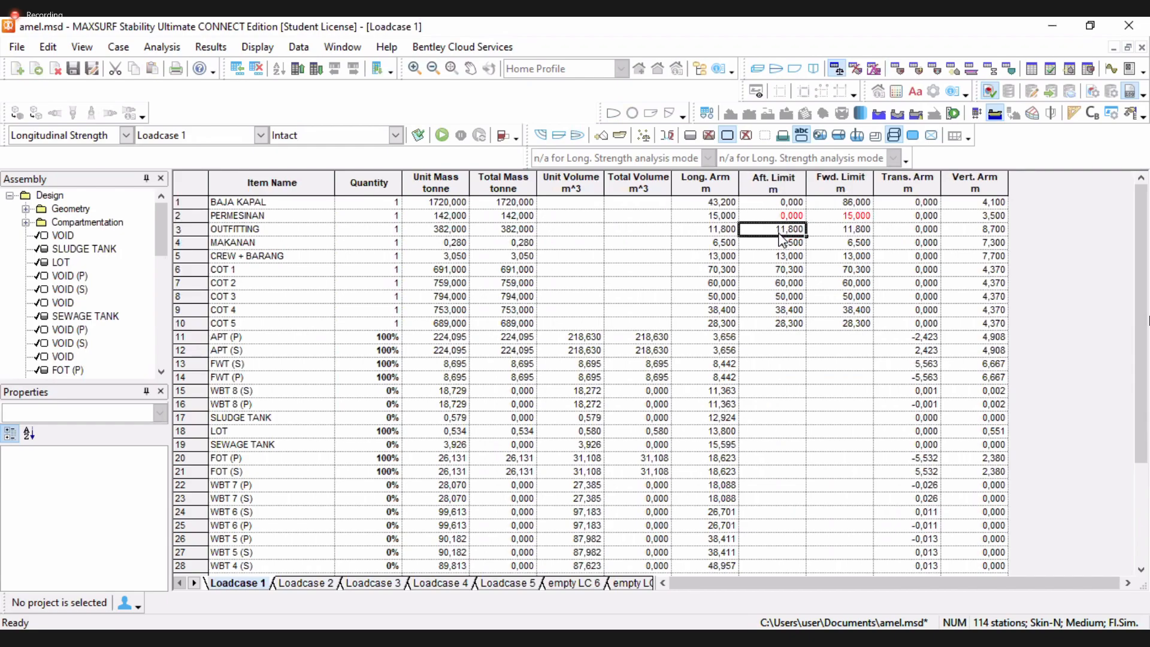
text(0)
key(Tab)
text(86)
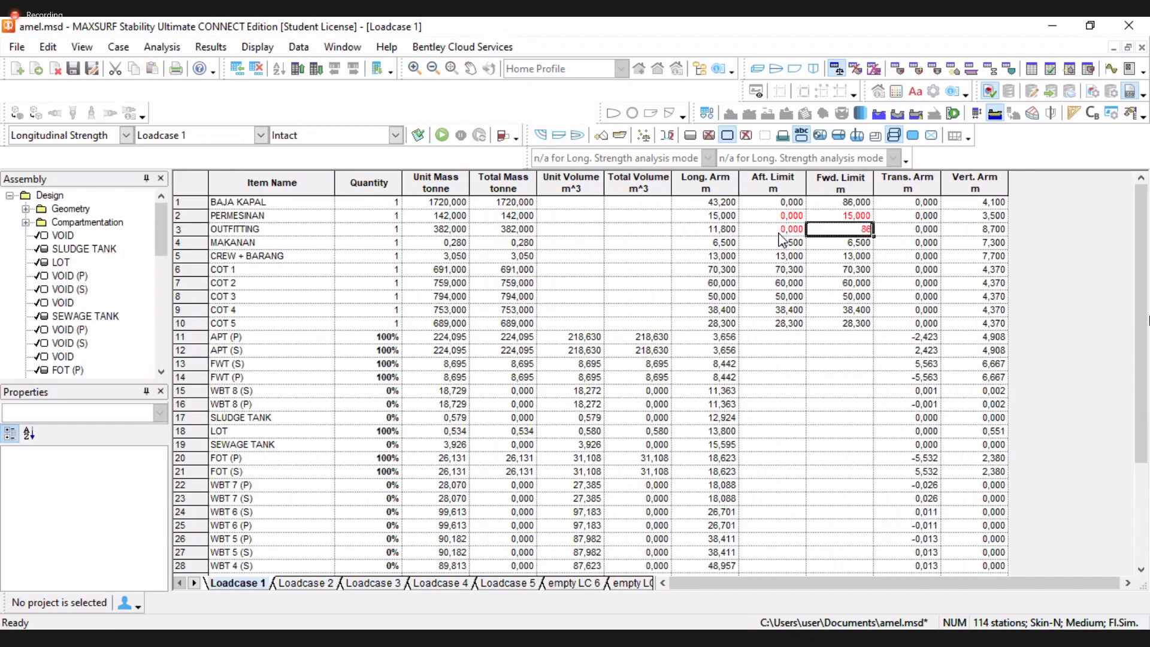
Set the aft limit to 0 and forward limit to 15 m for MAKANAN and CREW + BARANG
click(783, 243)
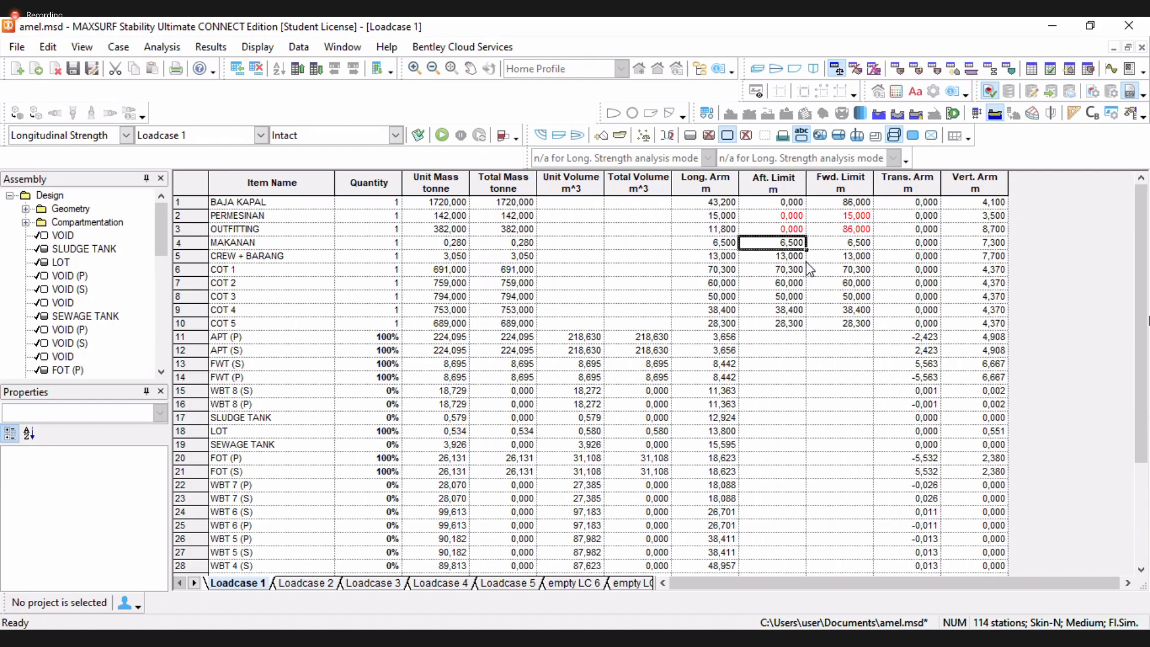
text(0)
key(Tab)
text(15)
click(791, 256)
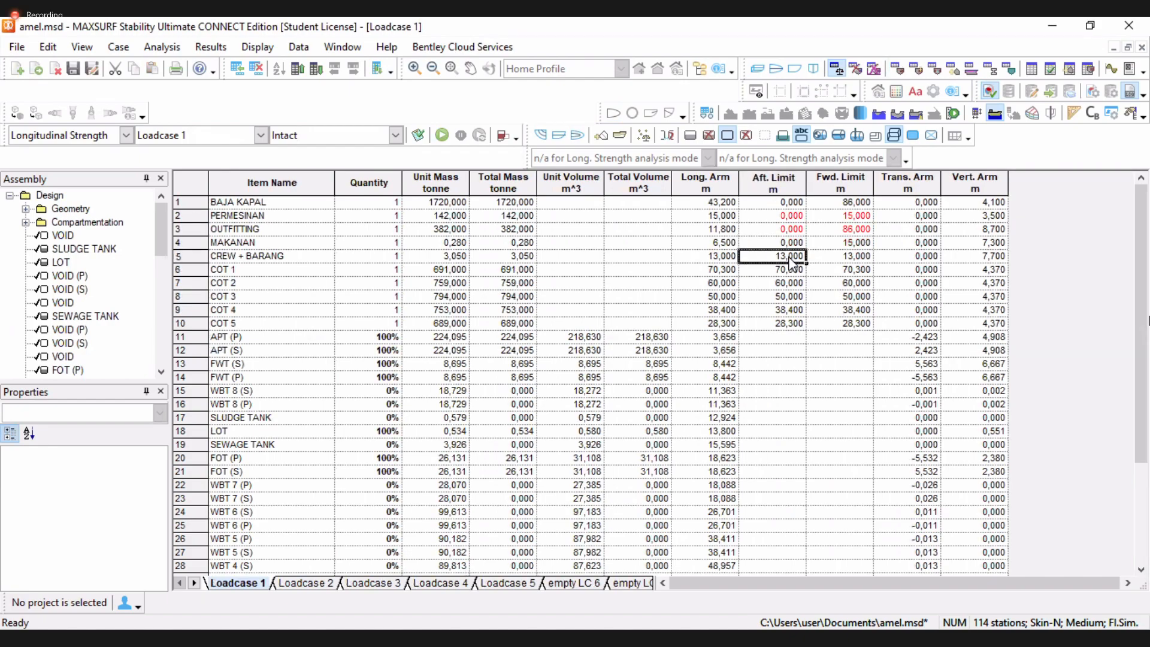
text(0)
key(Tab)
text(15)
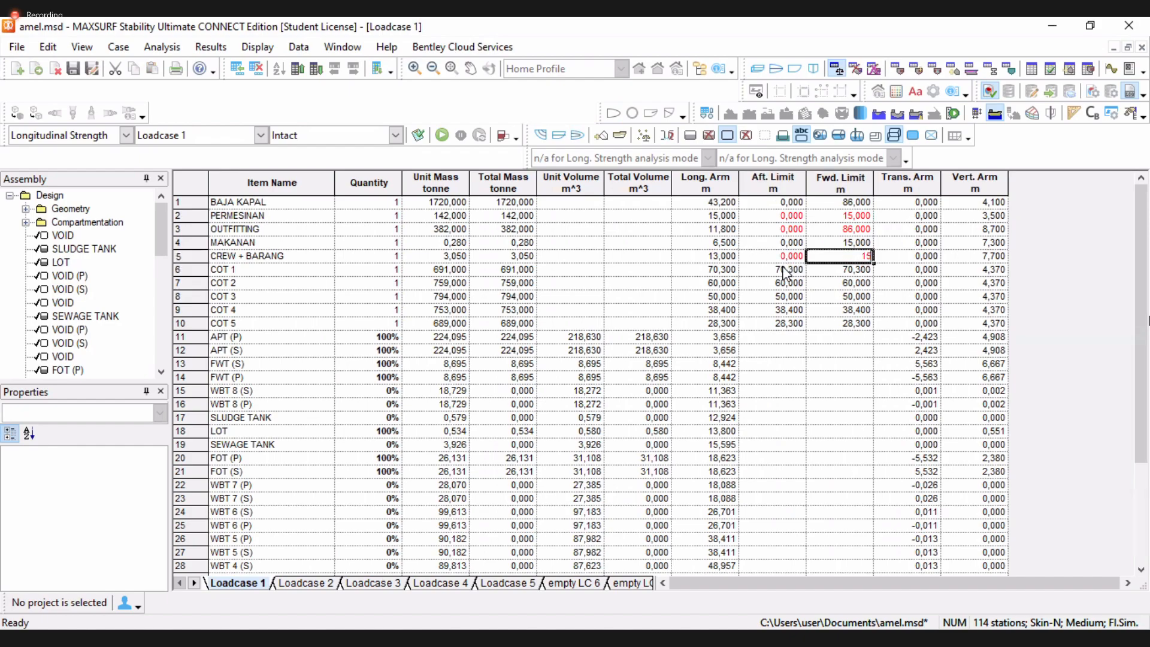
click(786, 270)
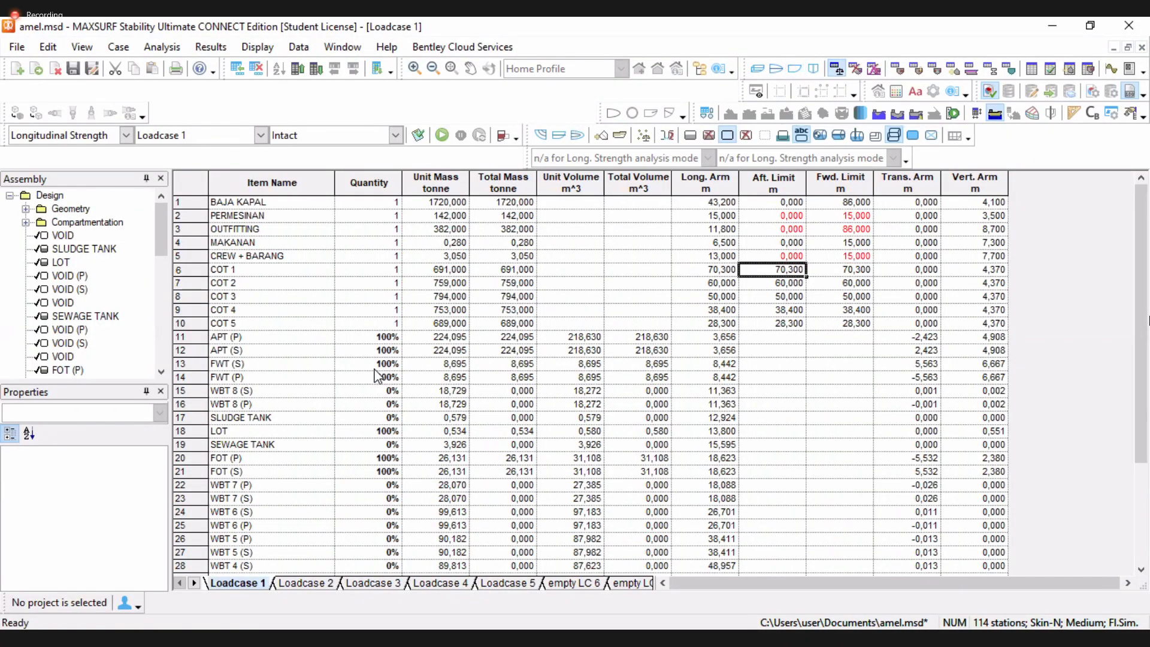
Return to the profile view and switch the analysis mode to Tank Calibration
click(795, 67)
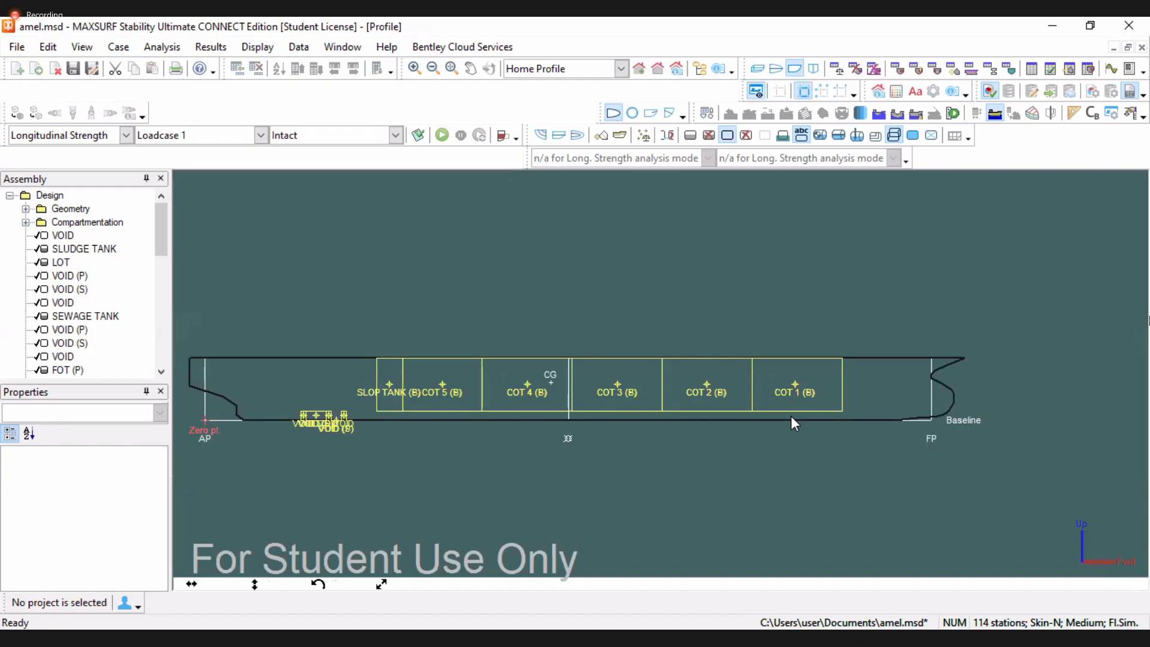
scroll(791, 418, up, 2)
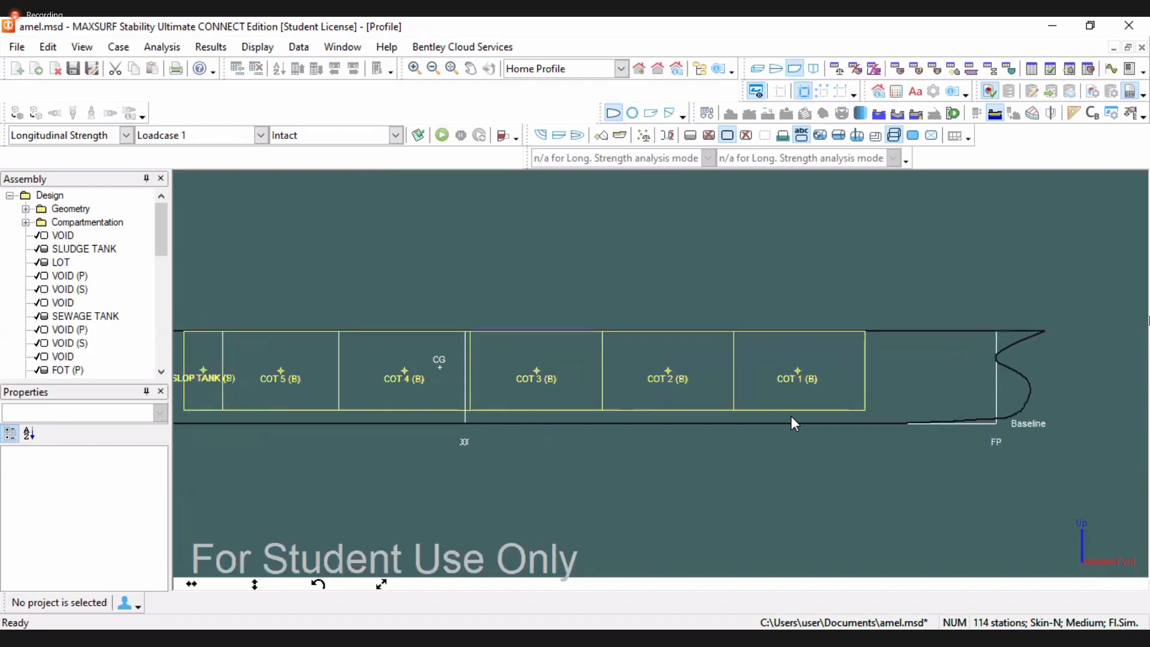
click(125, 135)
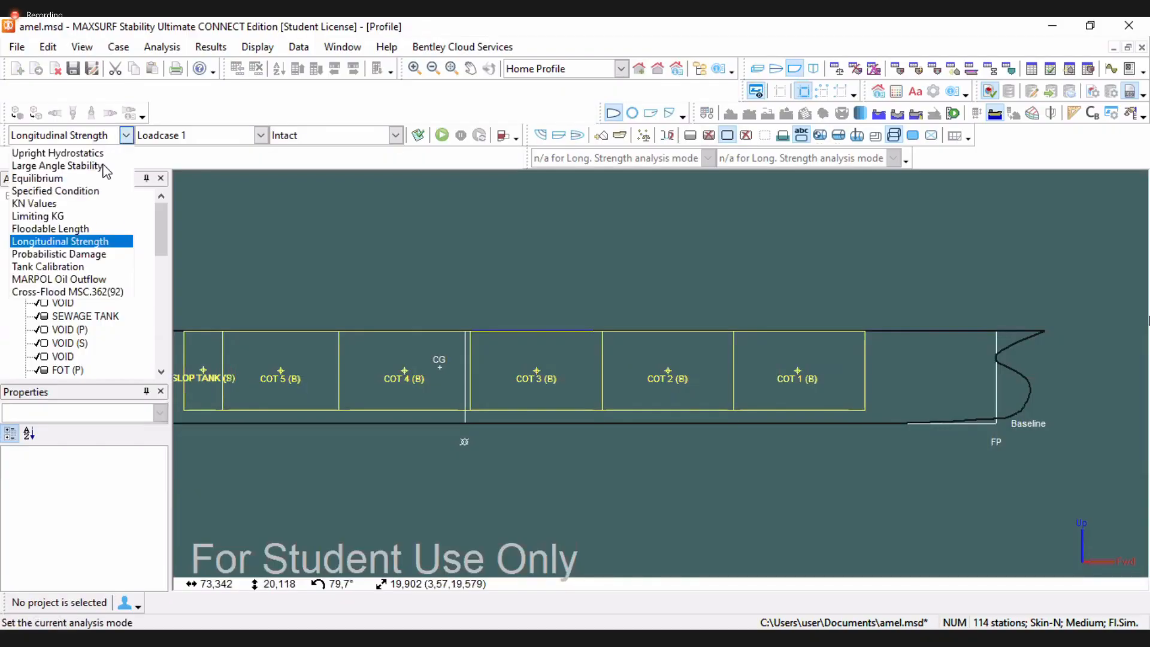
click(48, 267)
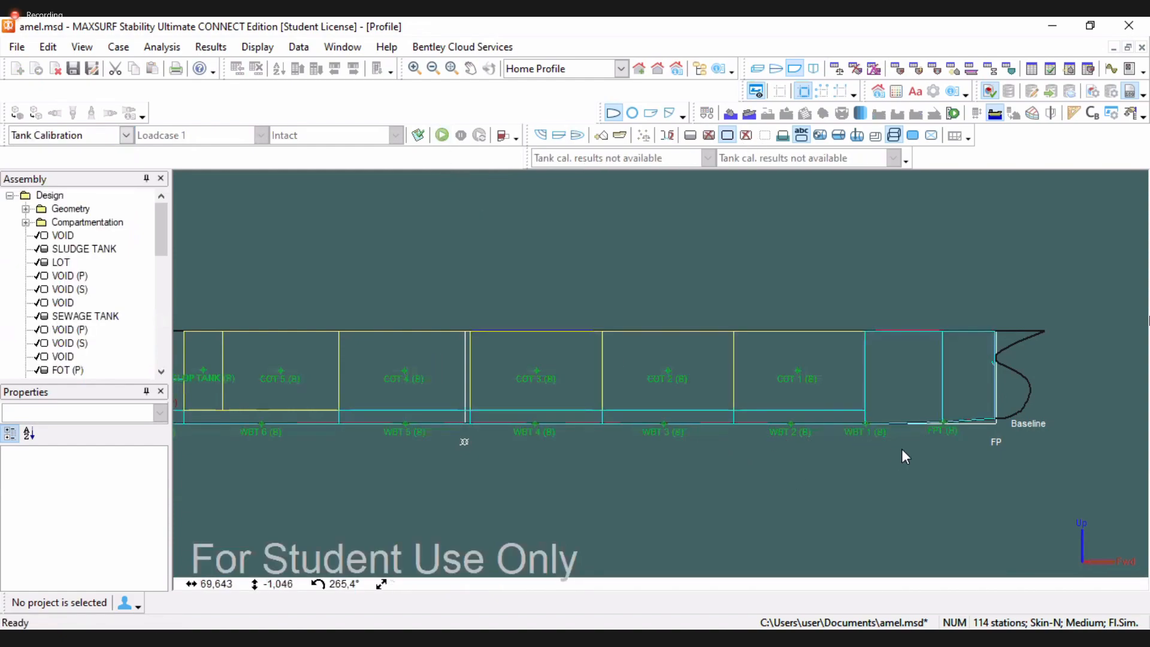
Examine the tank layout along the hull in the profile view
scroll(901, 448, up, 2)
scroll(749, 398, down, 1)
scroll(753, 398, up, 3)
scroll(752, 408, down, 3)
scroll(651, 415, down, 1)
scroll(652, 415, down, 1)
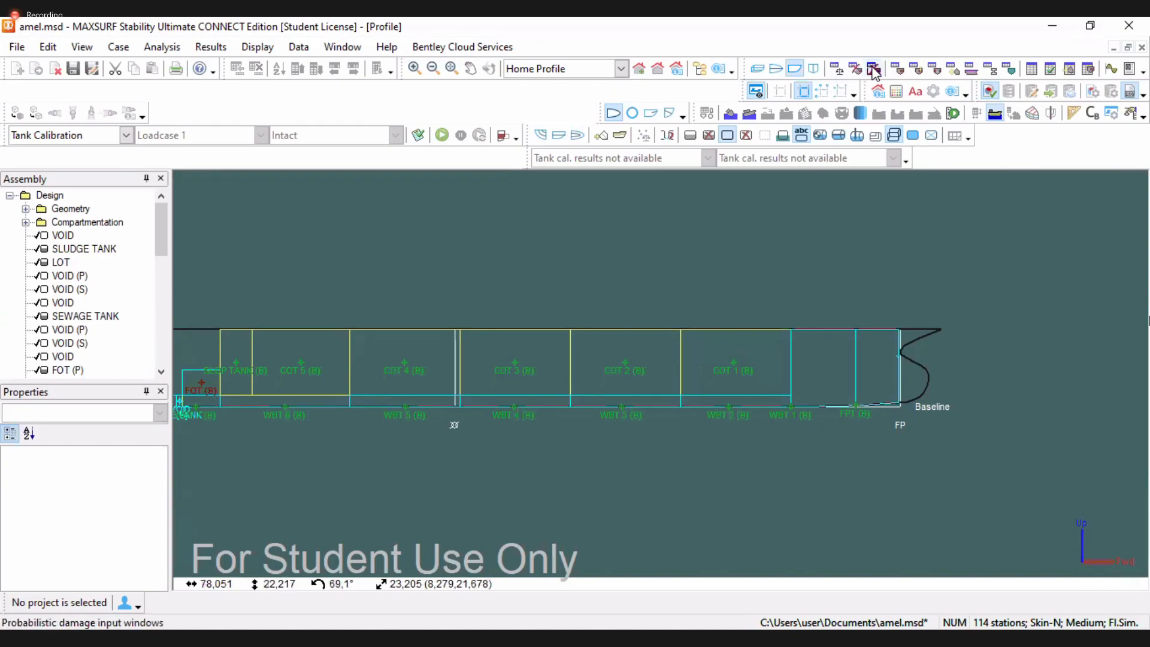
Review the WBT 2 tank entries in the Loadcase 1 table and in the room definitions
click(836, 69)
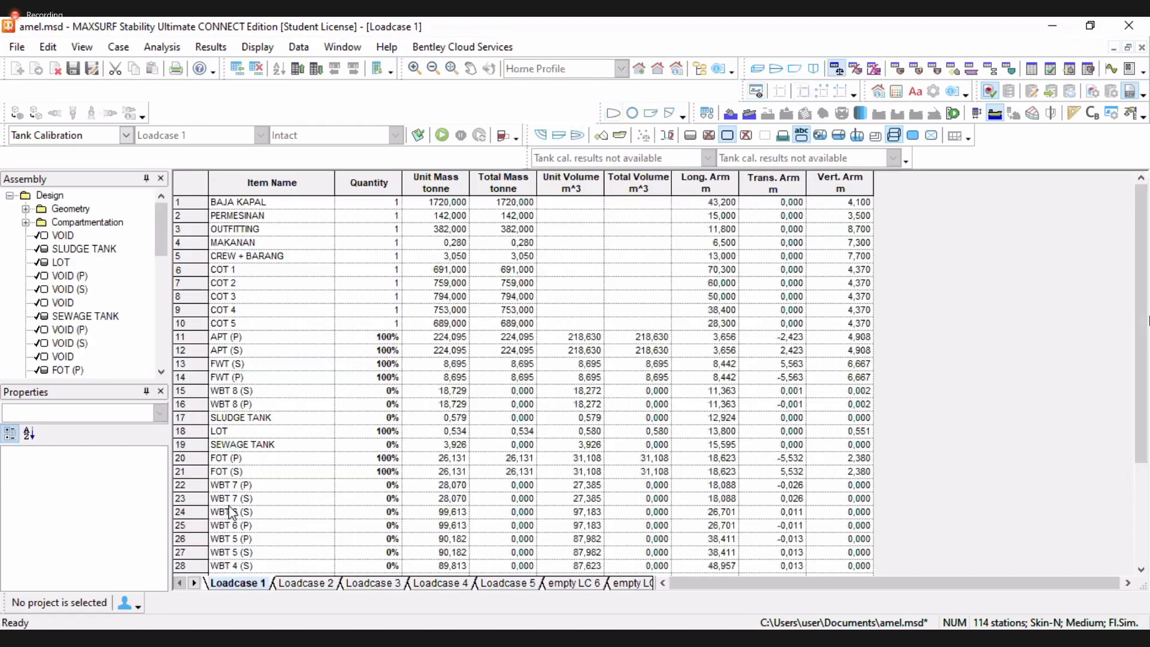
scroll(216, 562, down, 2)
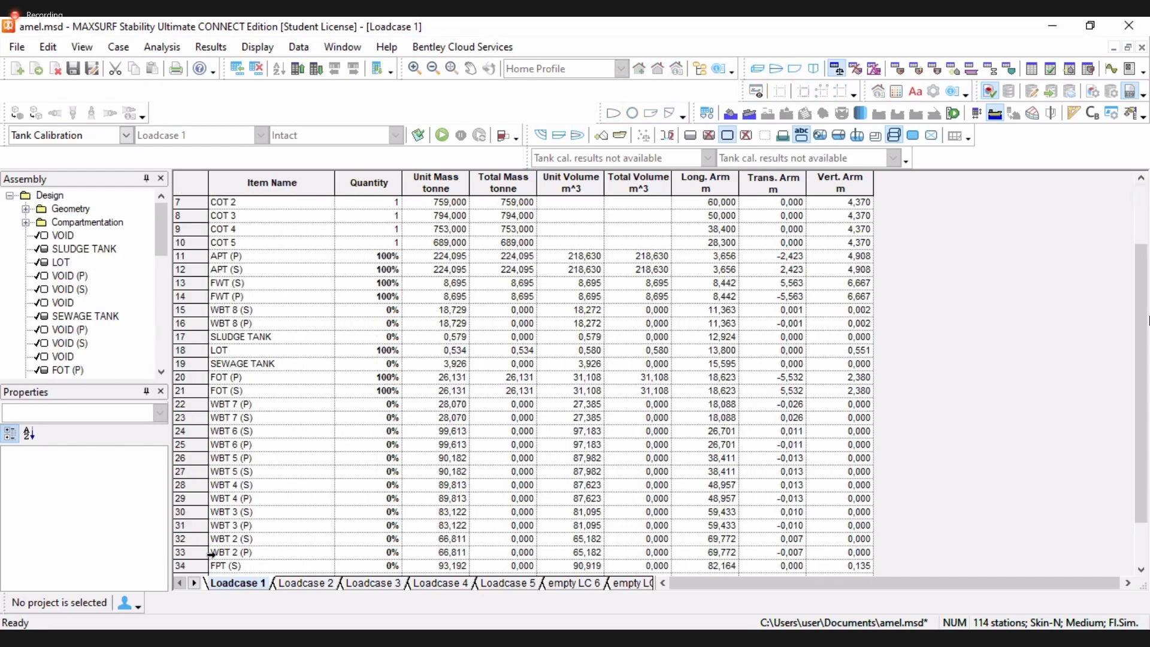
click(211, 555)
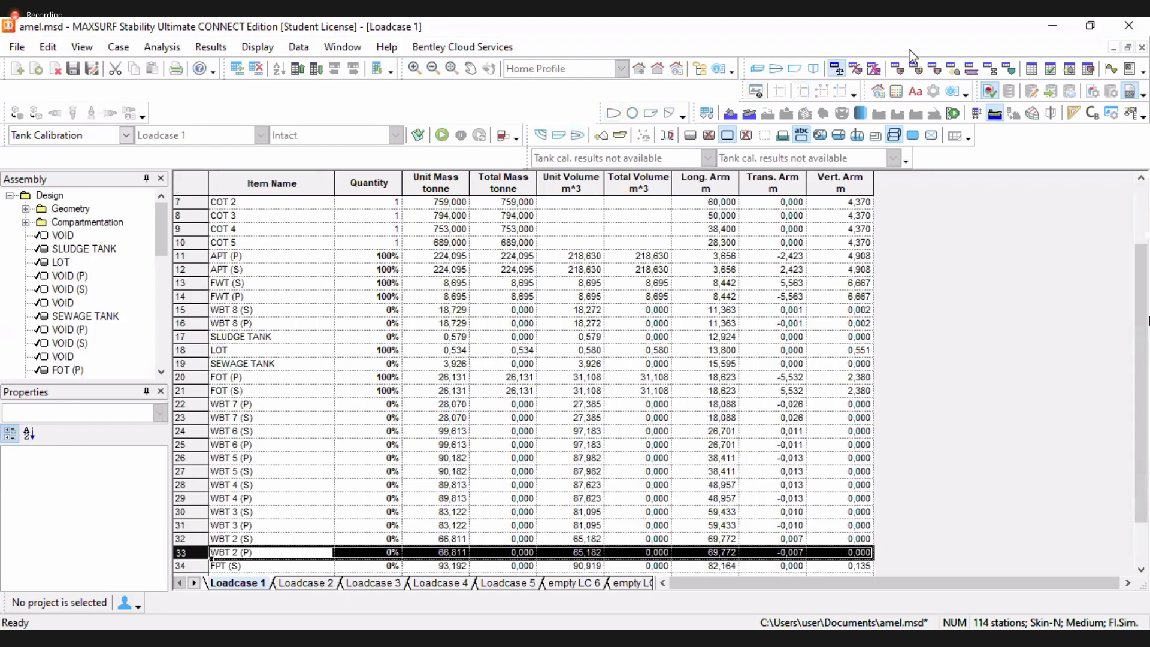
click(898, 69)
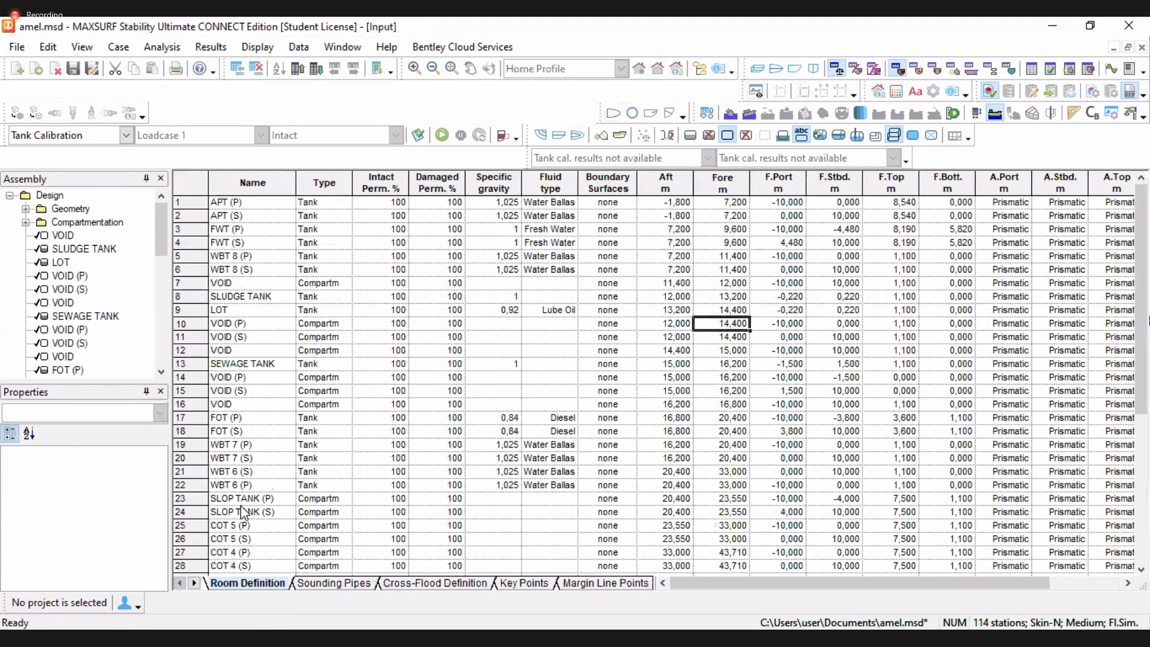
scroll(413, 503, down, 6)
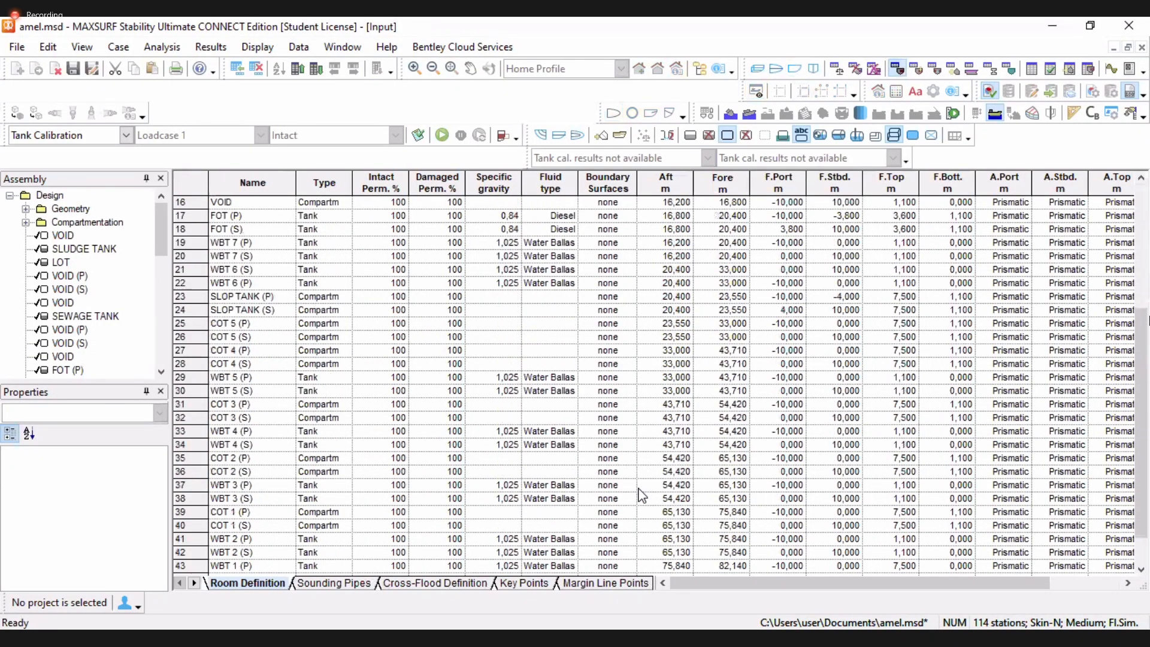
click(662, 504)
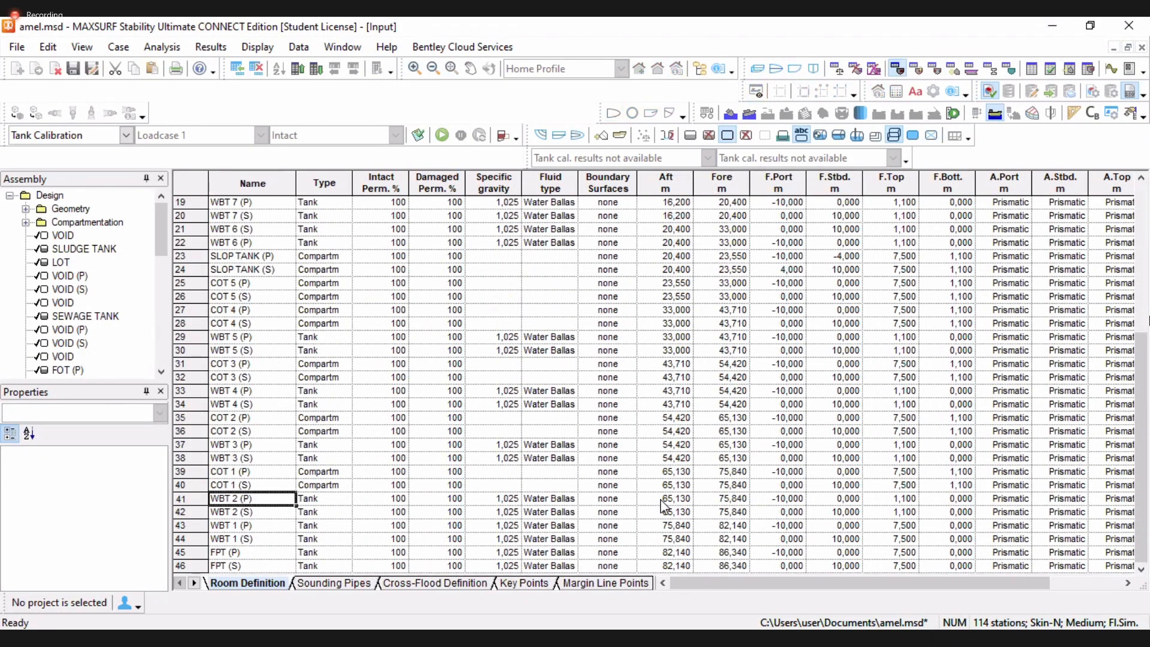
Return to the Loadcase 1 table and set the analysis mode back to Longitudinal Strength
click(838, 70)
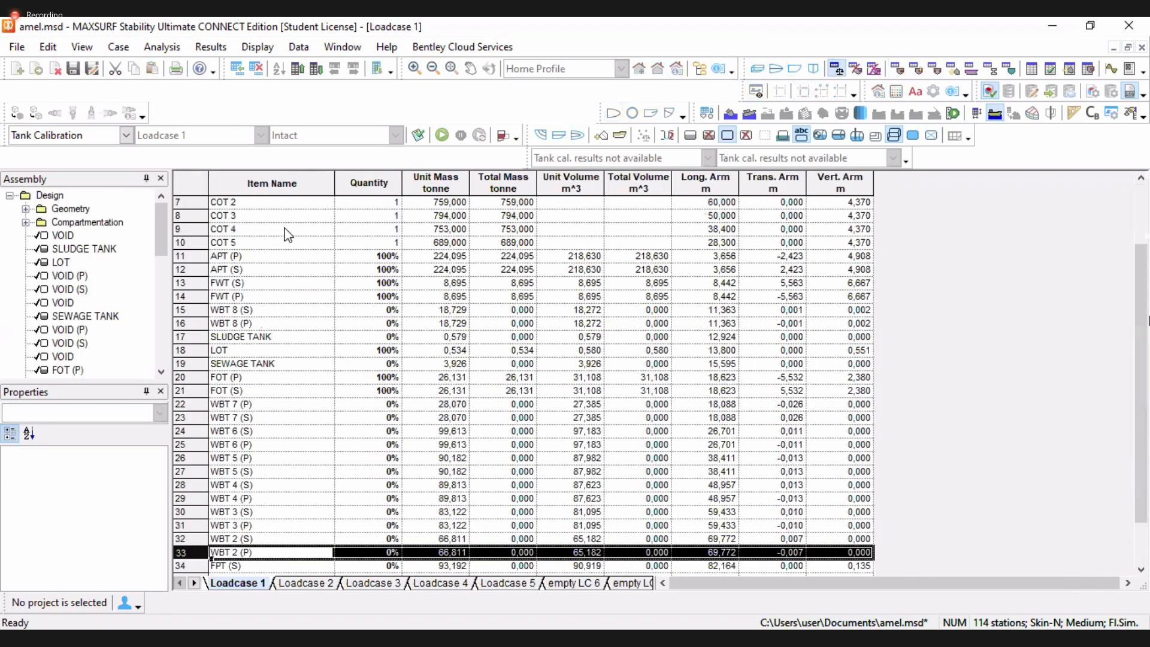
scroll(192, 268, up, 2)
click(712, 271)
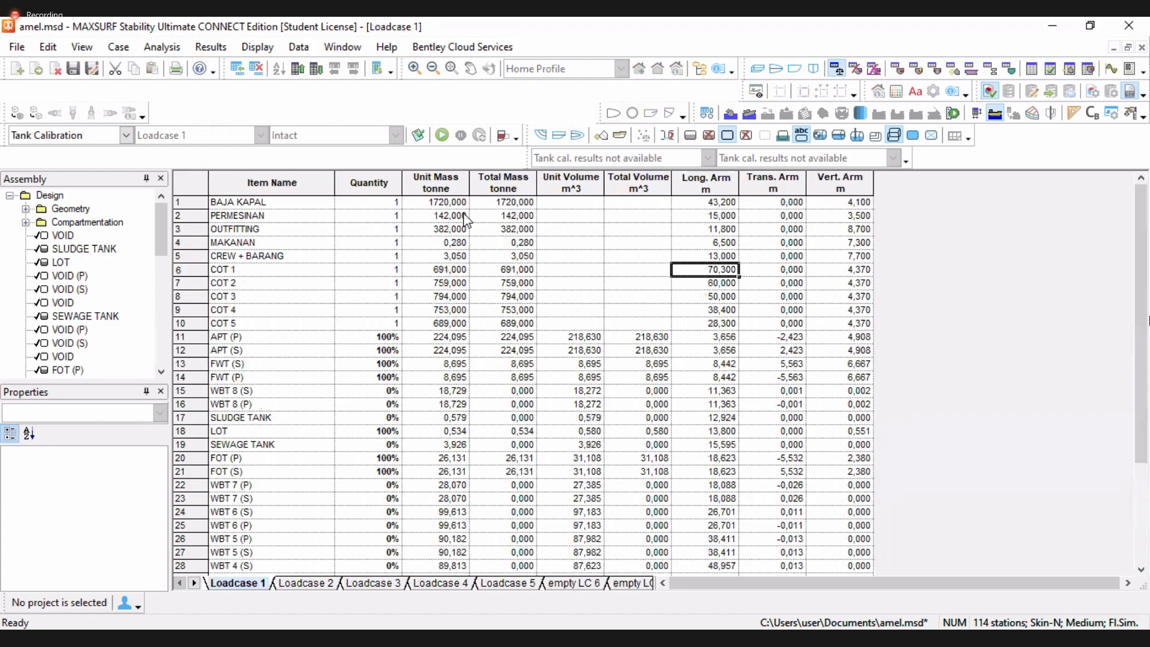
click(121, 139)
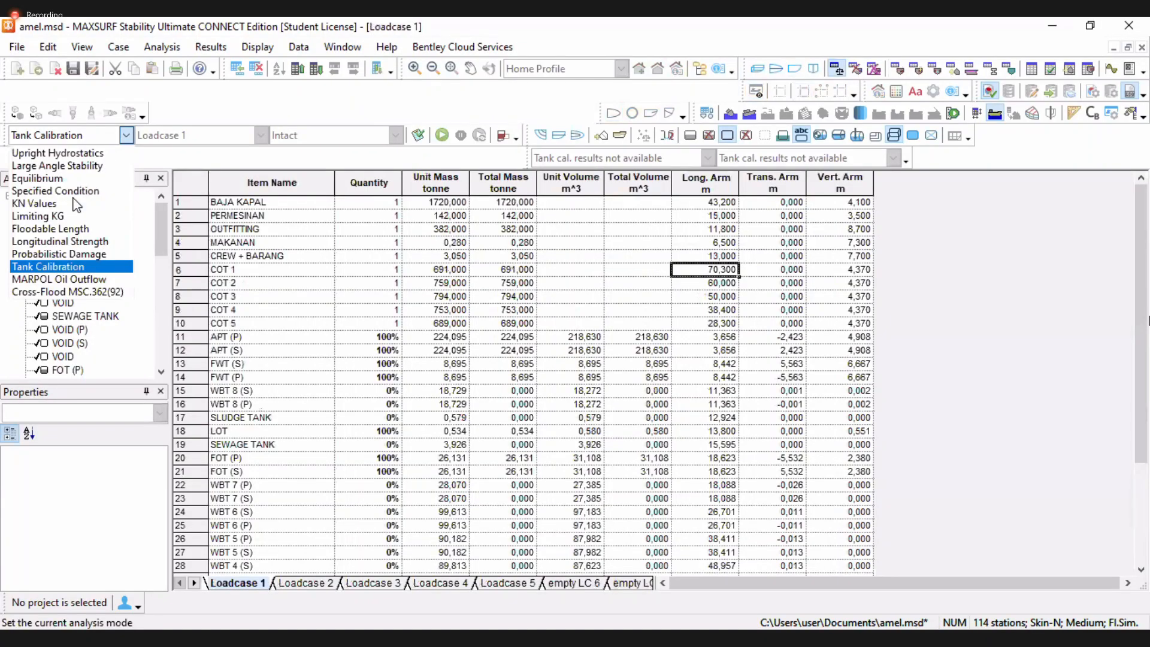
click(65, 242)
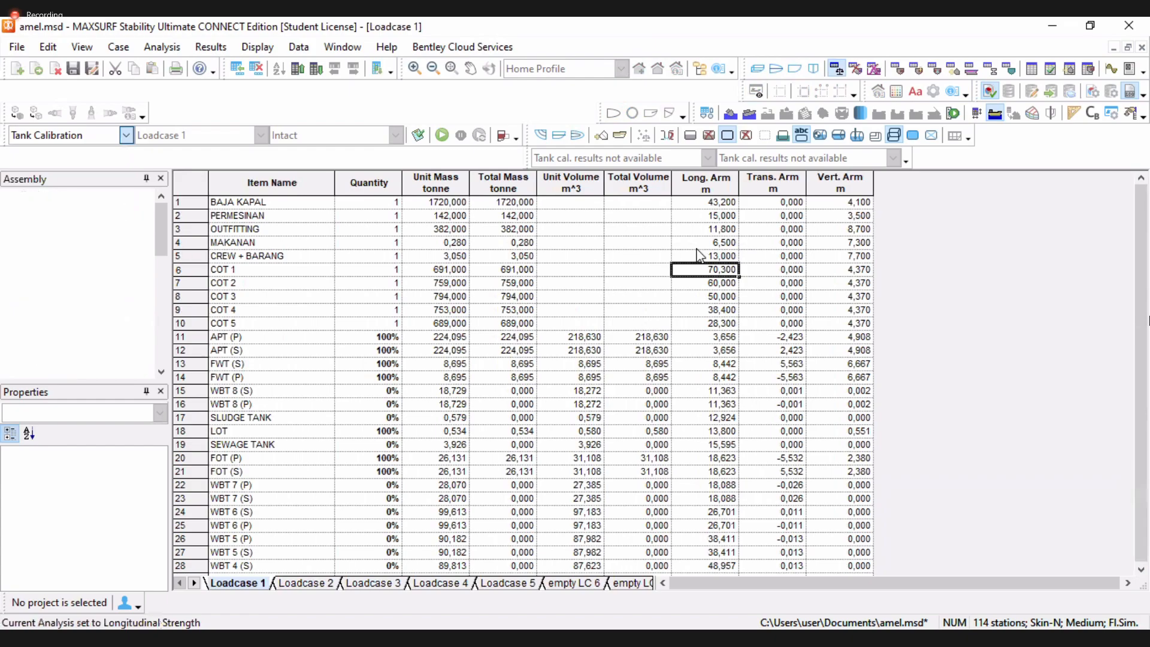
Set COT 1's aft and forward limits to 65 and 75 m, and COT 2's forward limit to 65 m
click(790, 270)
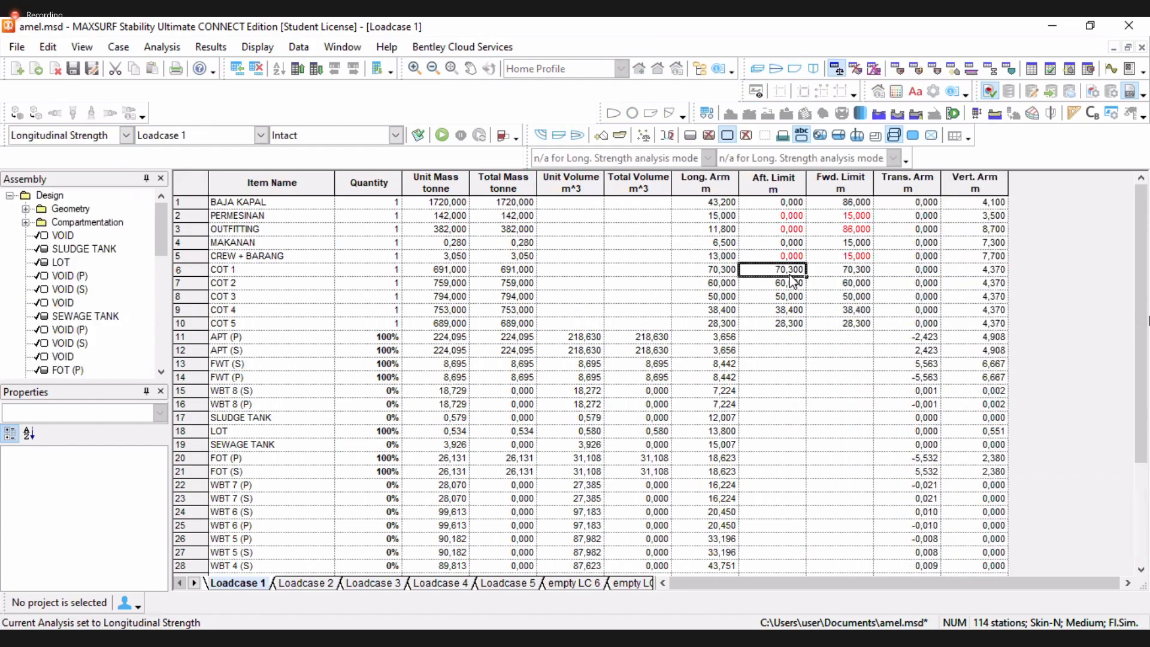
text(65)
key(Tab)
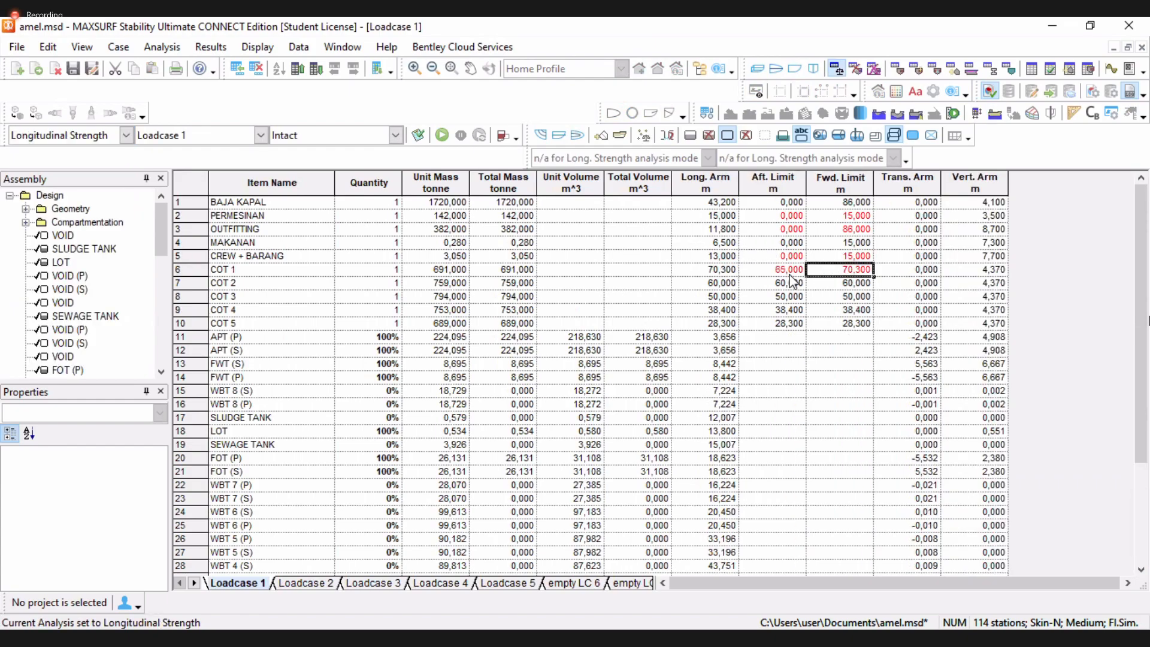
text(75)
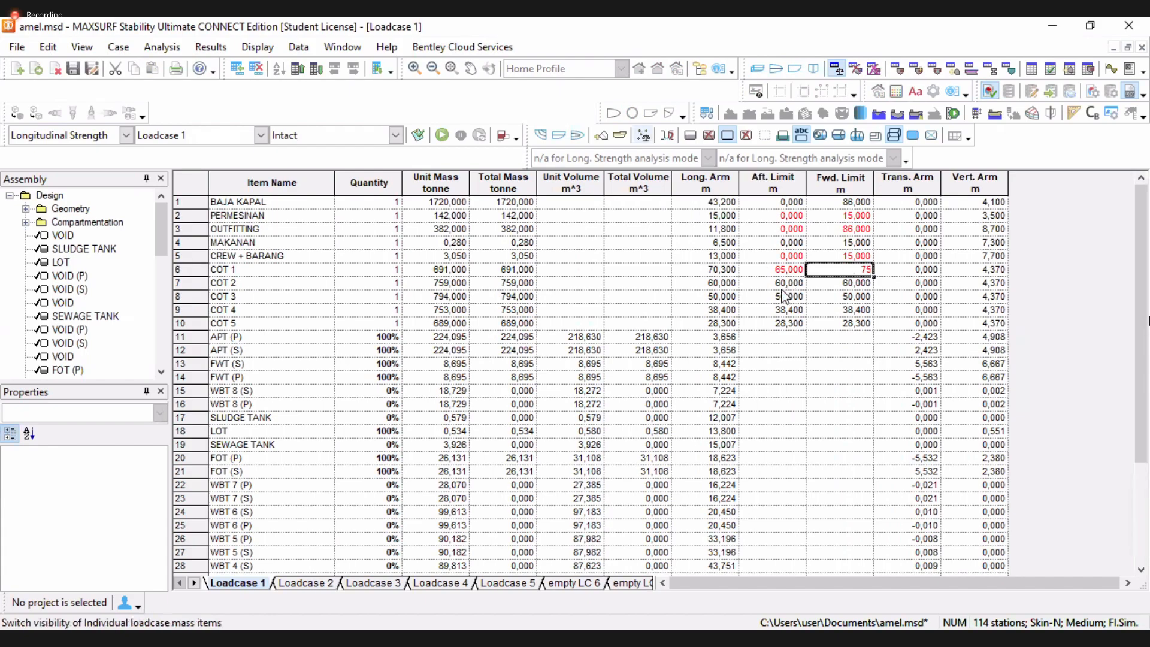
key(Return)
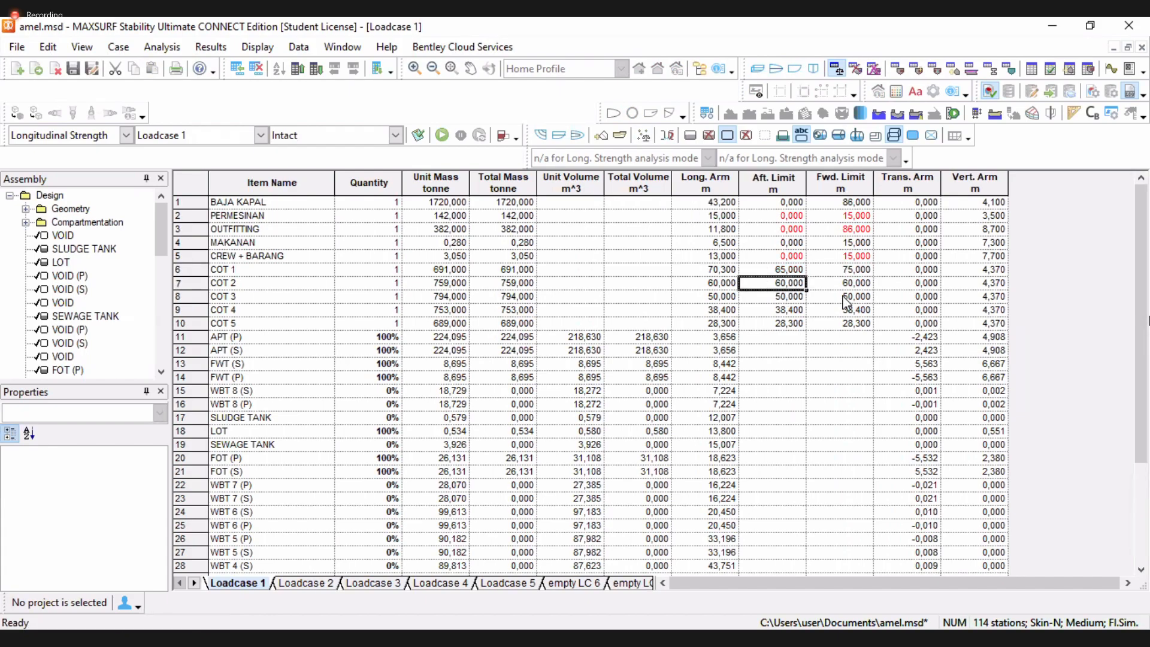
text(65)
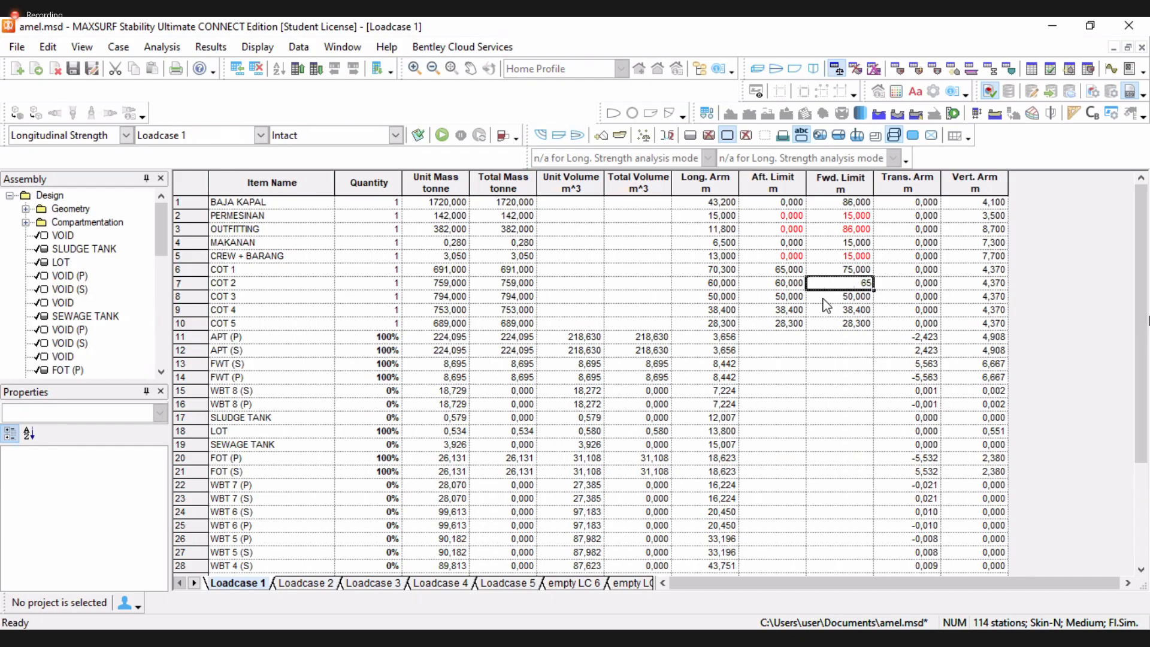
Check WBT 3 (S) in the room definitions, then set COT 2's aft limit and COT 3's forward limit to 54 m
click(790, 287)
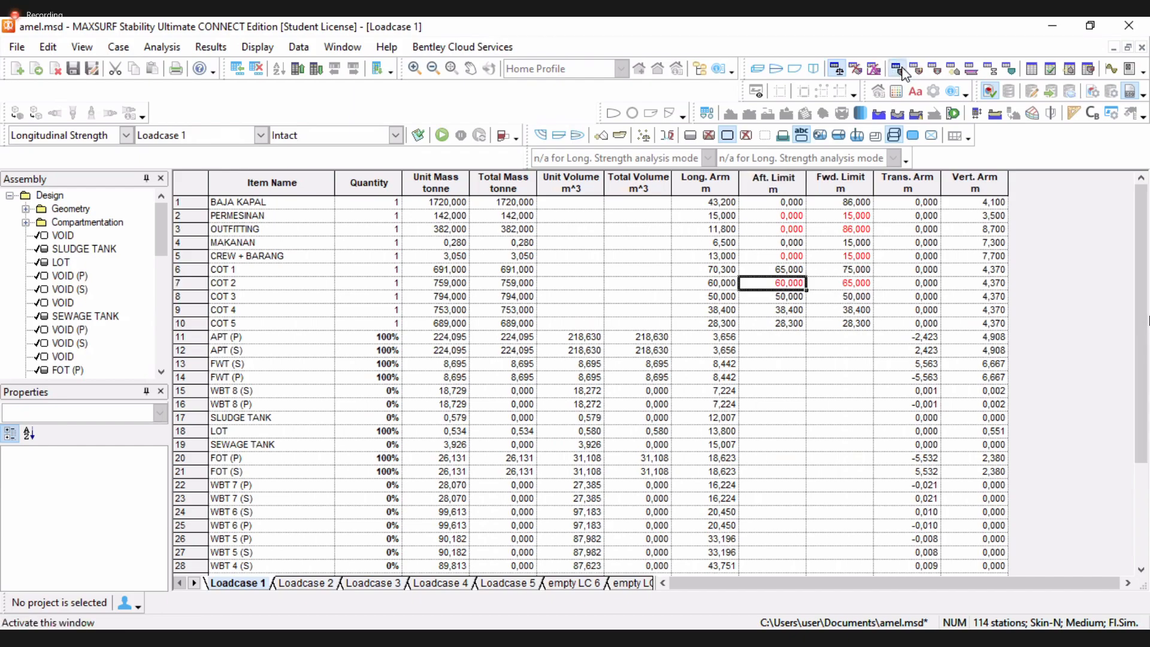
click(897, 70)
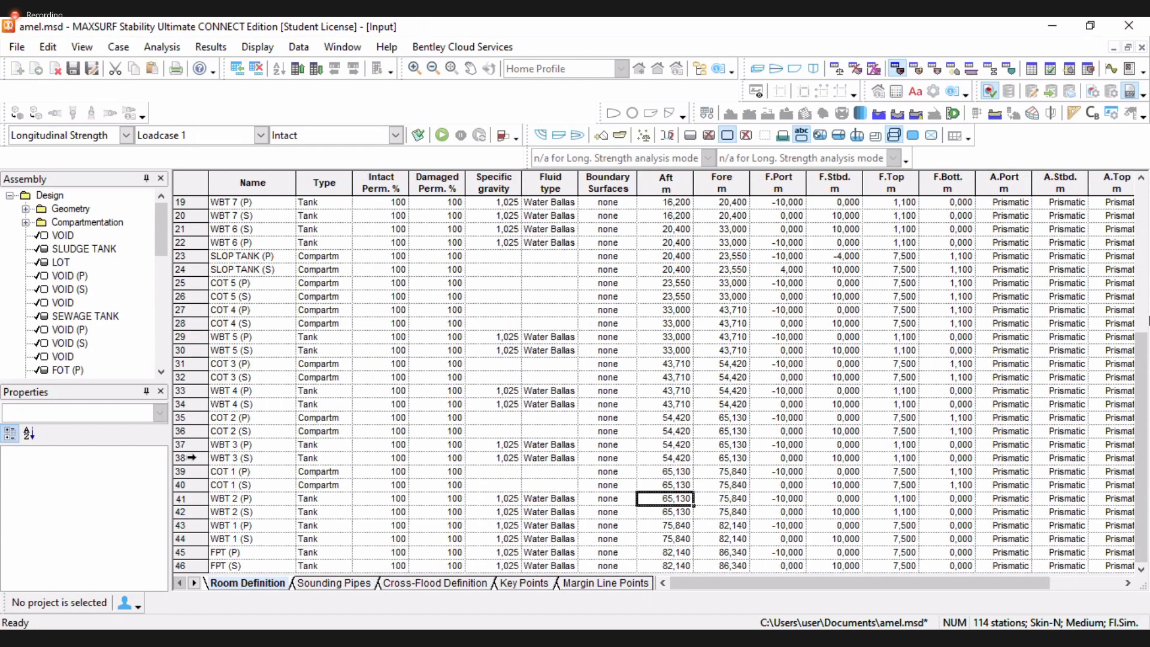
click(192, 458)
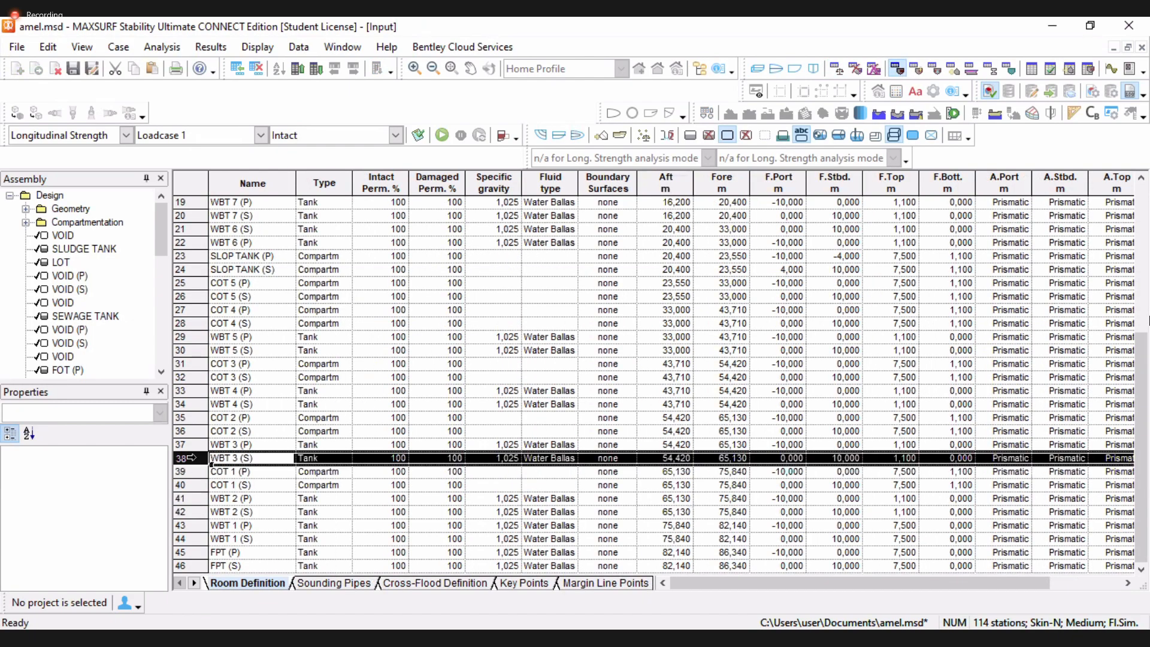
click(837, 70)
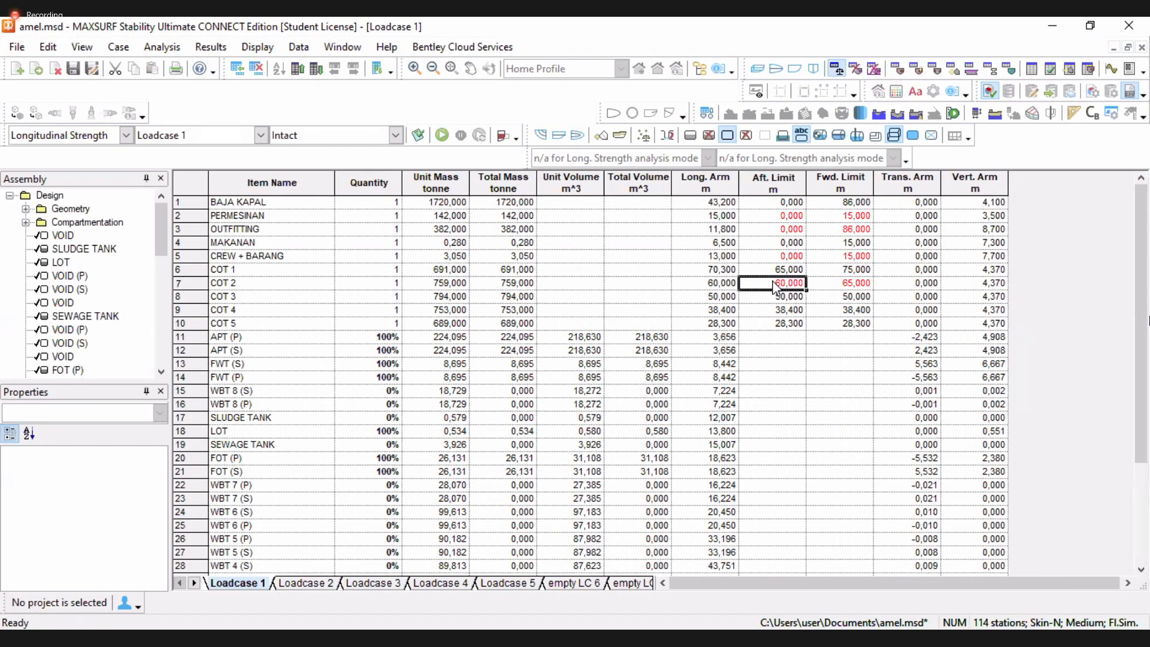
text(54)
click(822, 299)
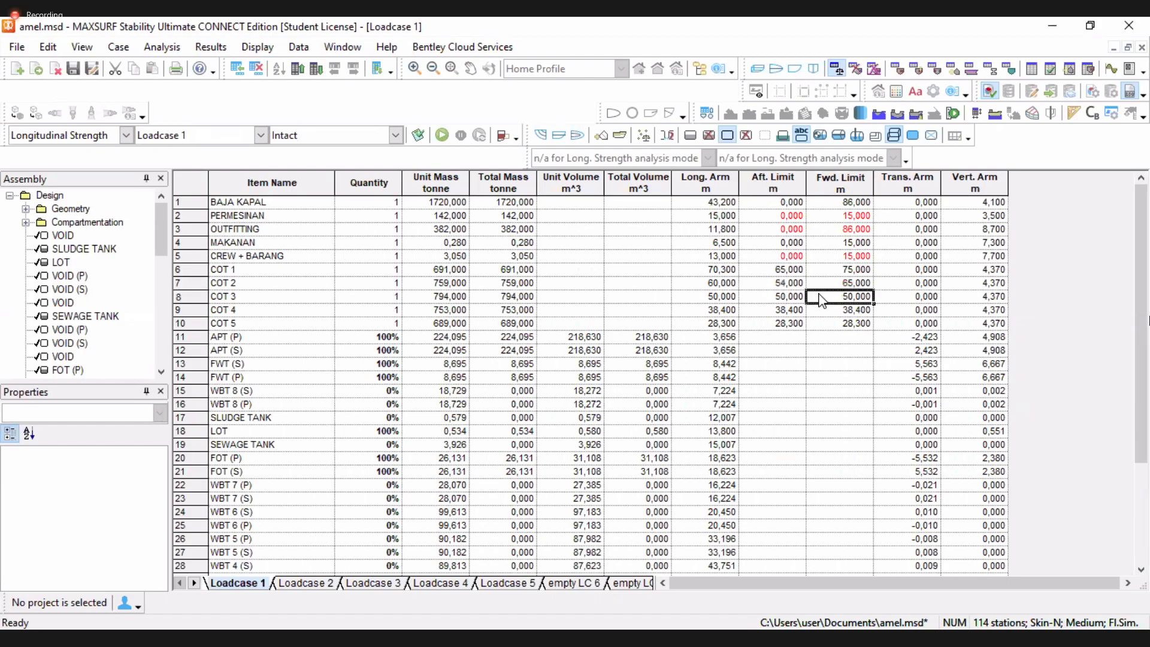
text(54)
Check WBT 4 (S) in the room definitions, then set COT 3's aft limit to 43 m and COT 4's limits to 33 and 43 m
click(794, 303)
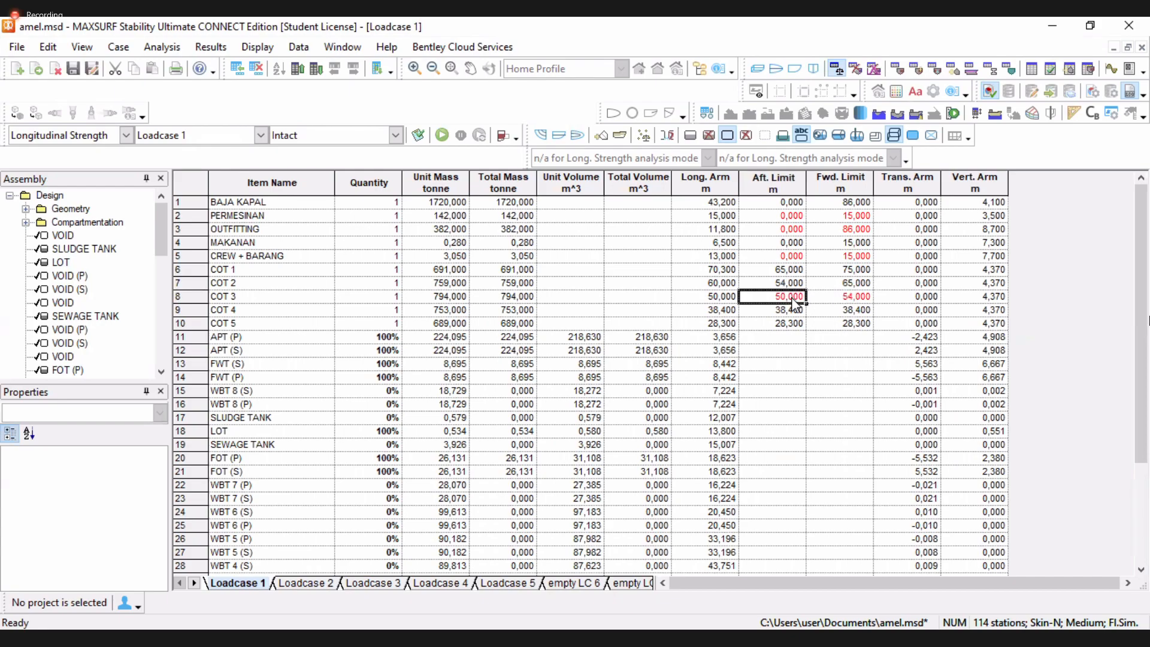
click(891, 68)
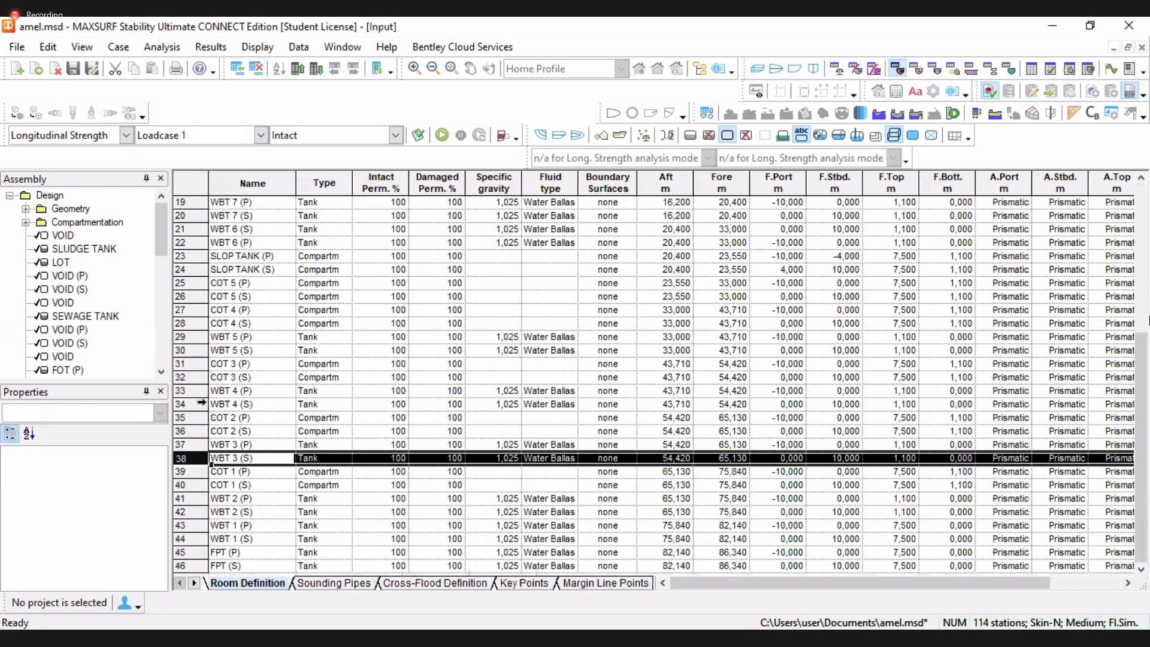
click(198, 406)
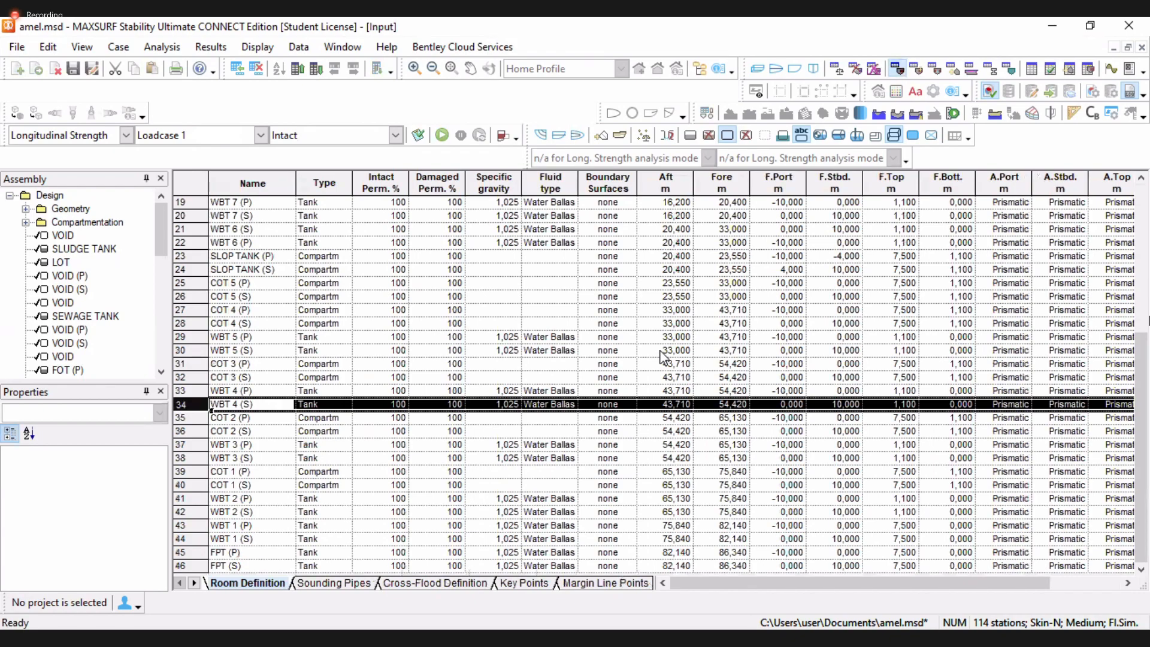
click(839, 69)
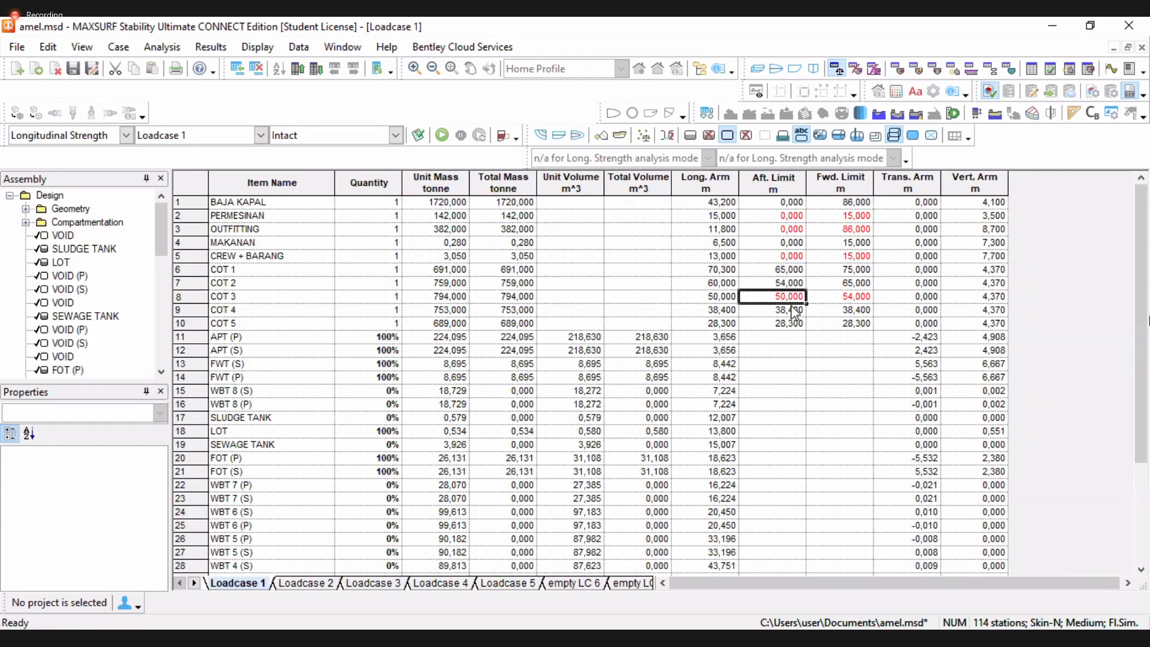
click(802, 271)
click(788, 298)
text(43)
key(Return)
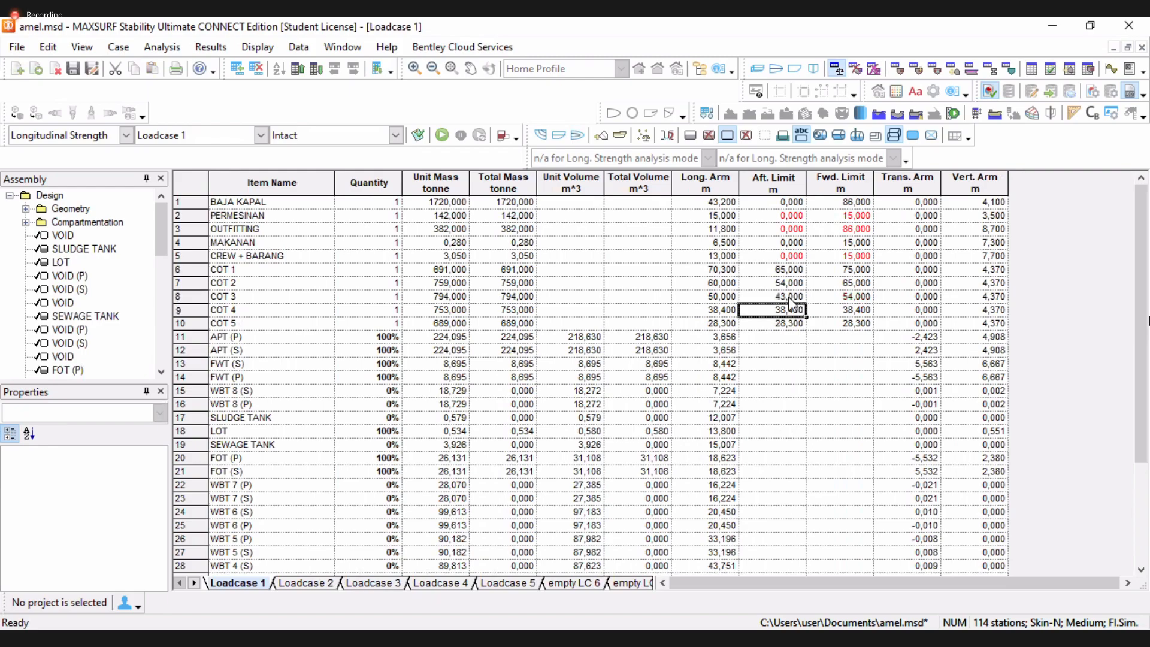
text(33)
key(Tab)
text(43)
key(Return)
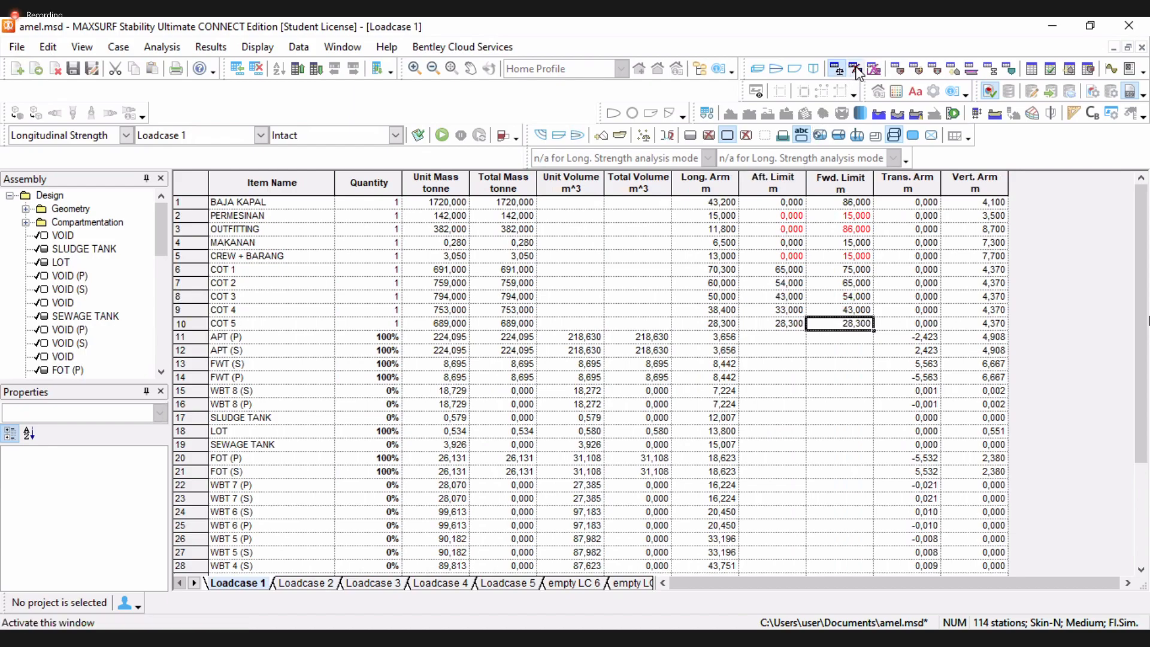
Check WBT 6 (P) in the room definitions, then set COT 5's aft and forward limits to 20 and 33 m
click(896, 69)
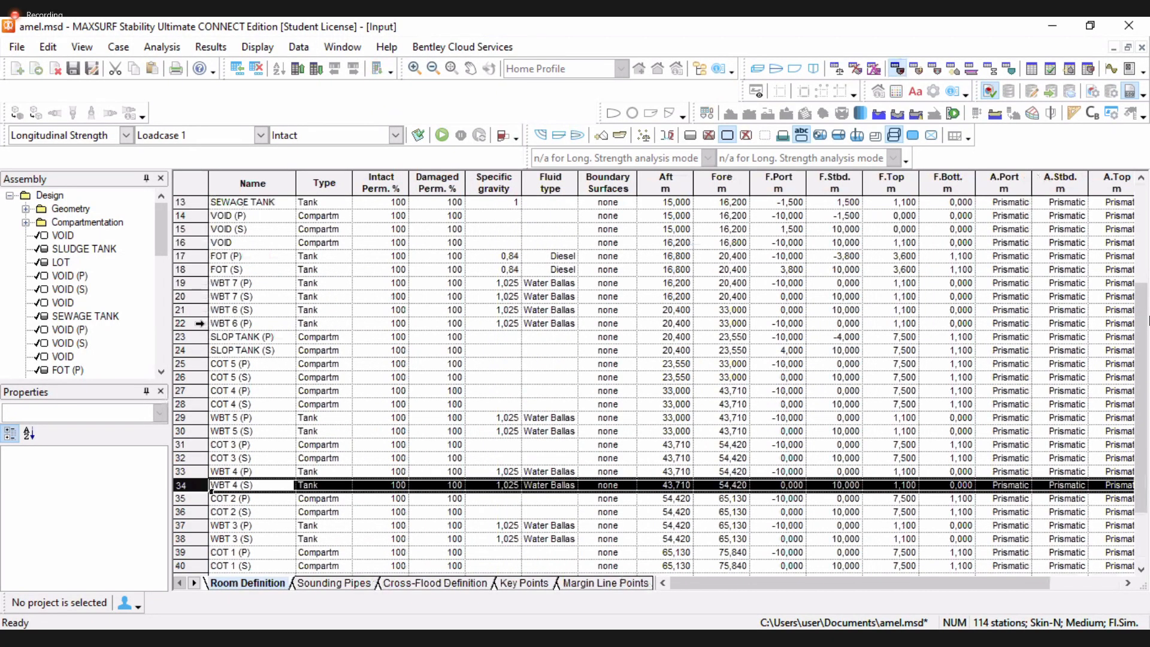
click(212, 325)
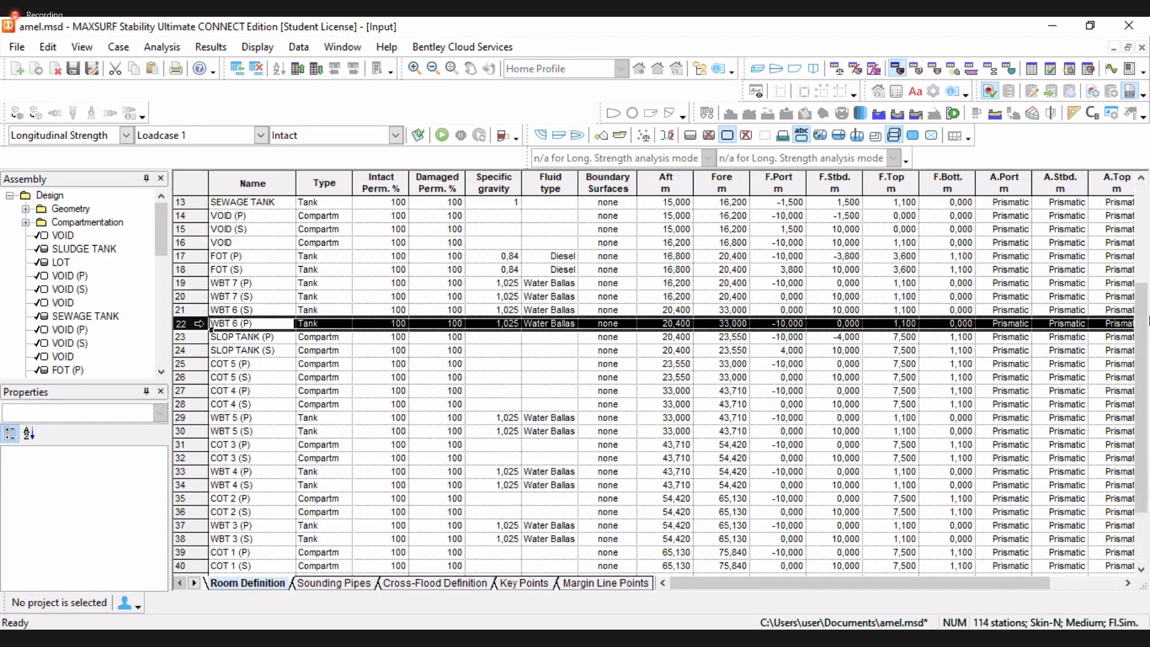
click(838, 72)
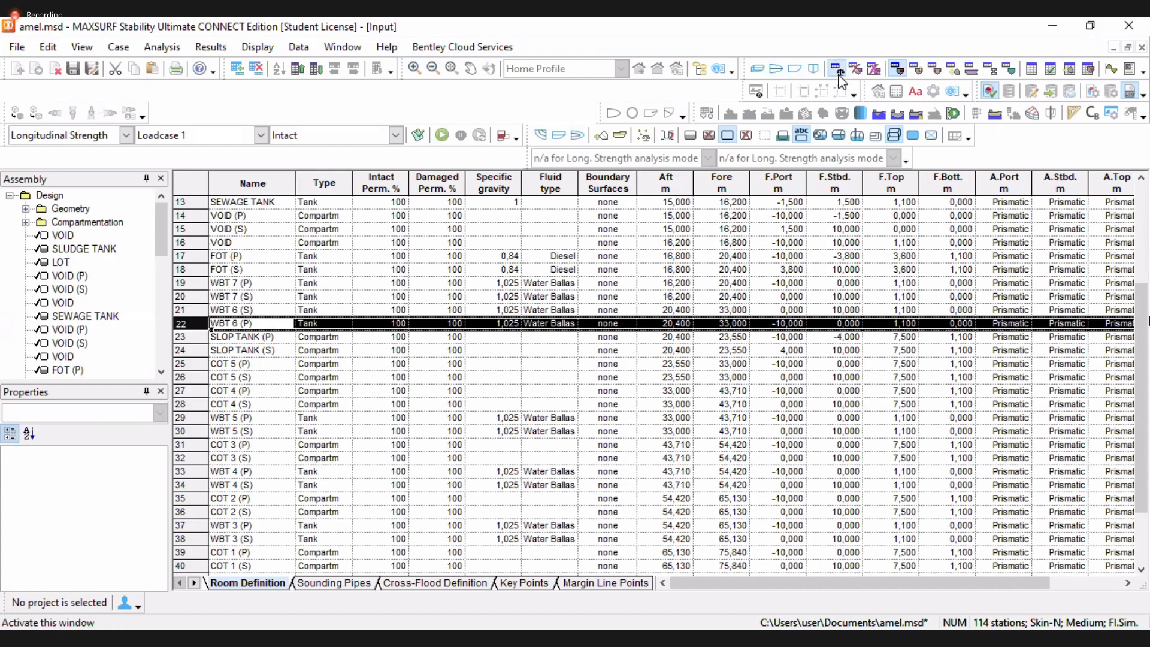
click(794, 327)
text(20)
key(Tab)
text(33)
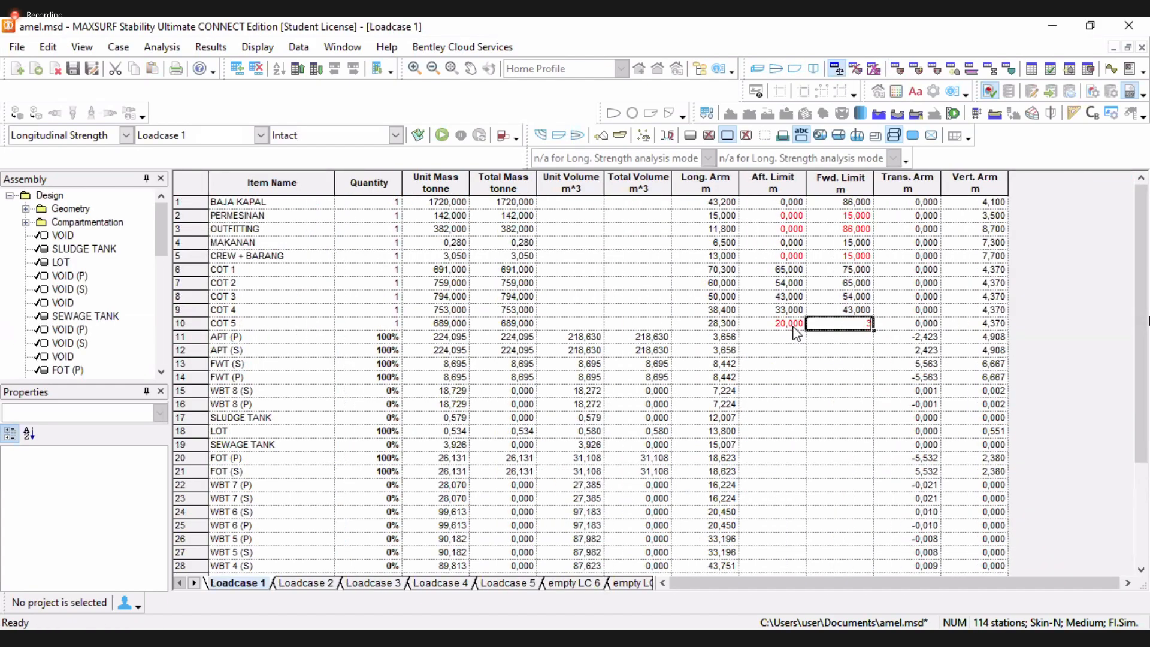
click(796, 271)
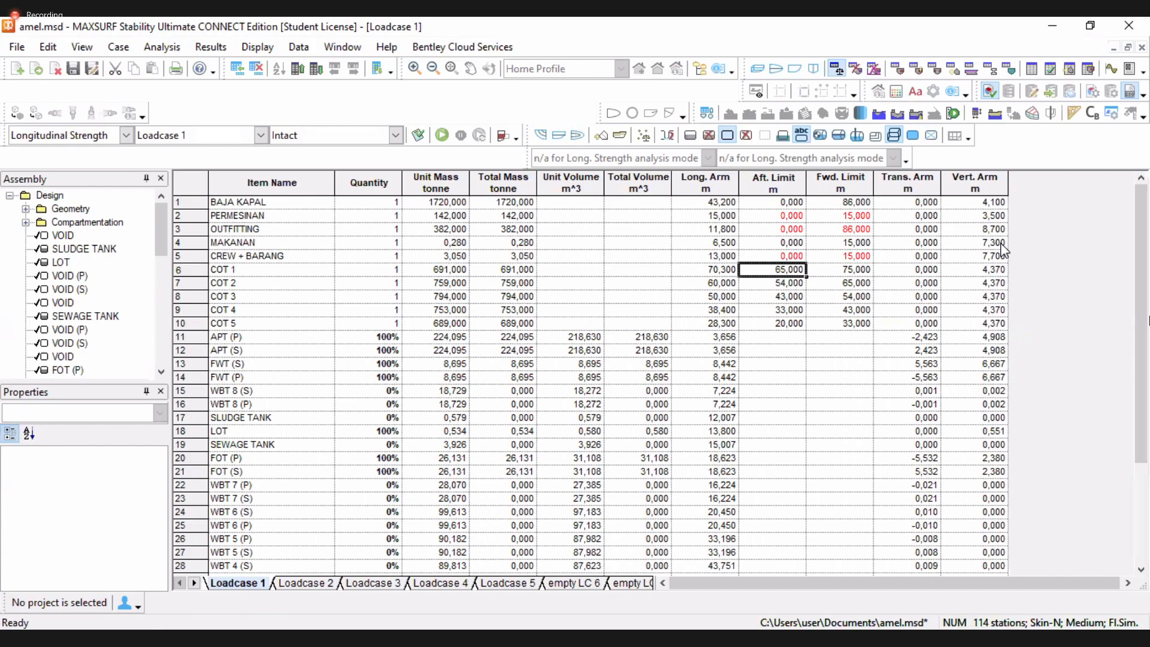
Run the longitudinal strength analysis and view its mass, buoyancy, shear and moment graph
click(443, 133)
click(1108, 70)
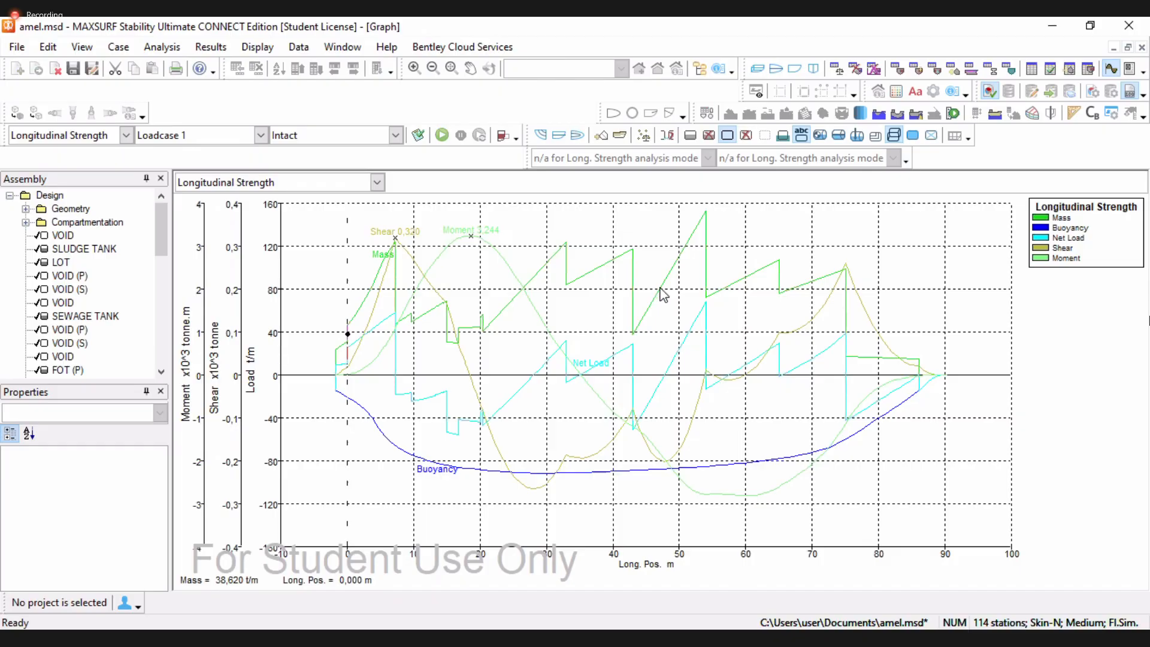
key(Right)
click(836, 69)
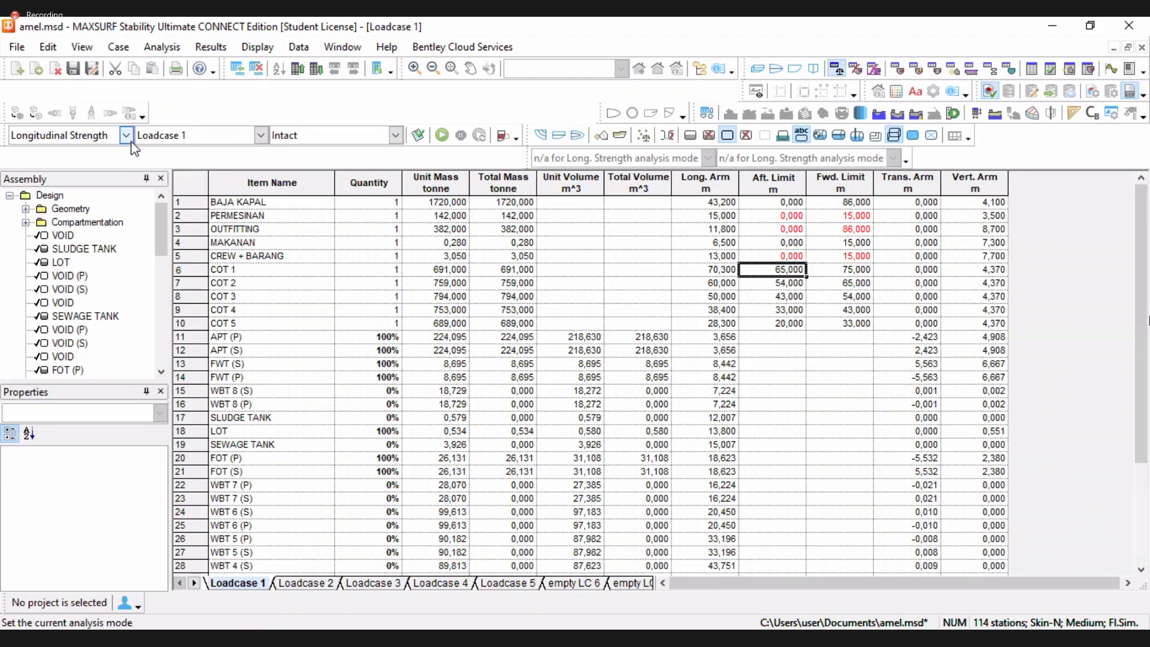
click(126, 134)
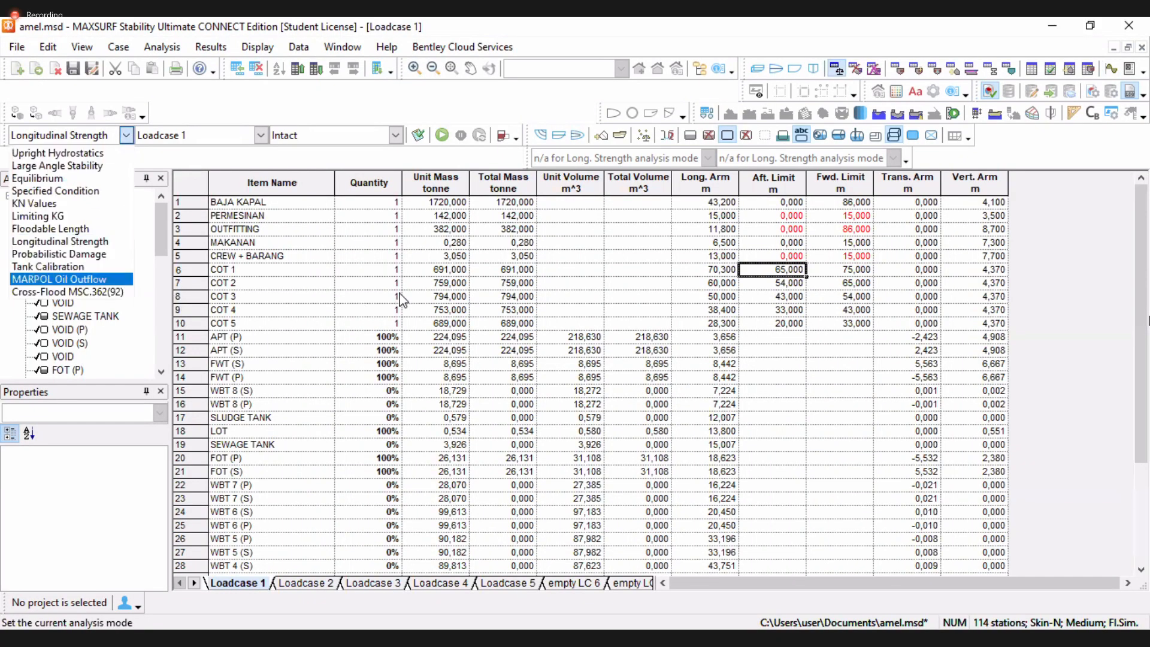
click(668, 236)
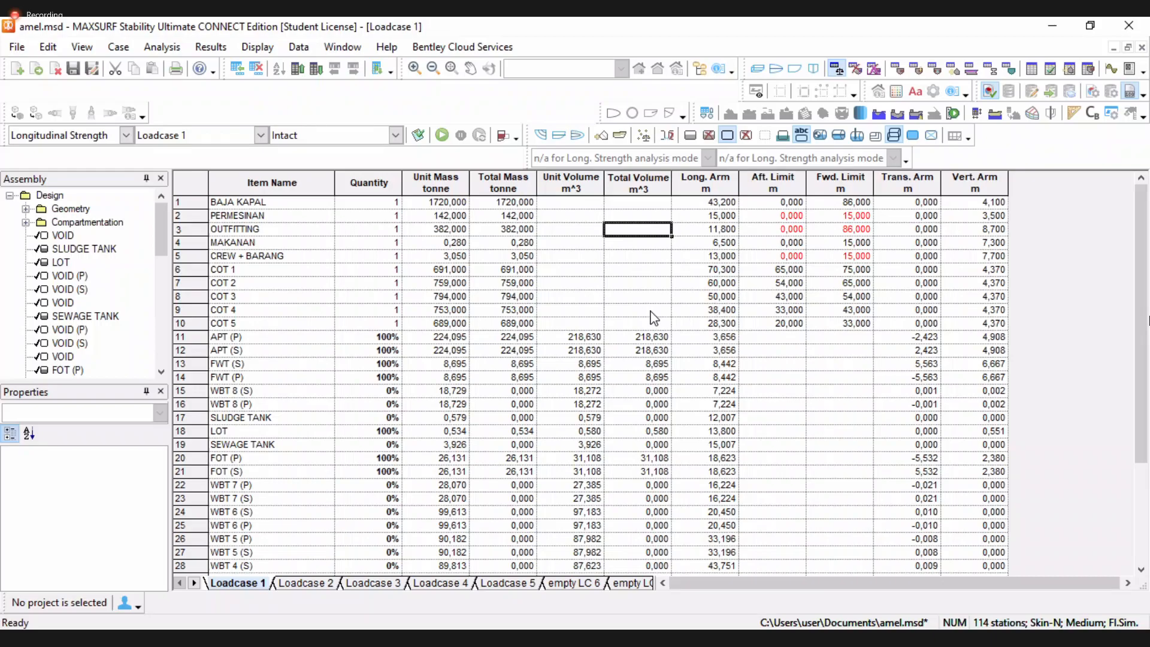
scroll(650, 315, down, 5)
scroll(644, 311, up, 5)
key(alt+Tab)
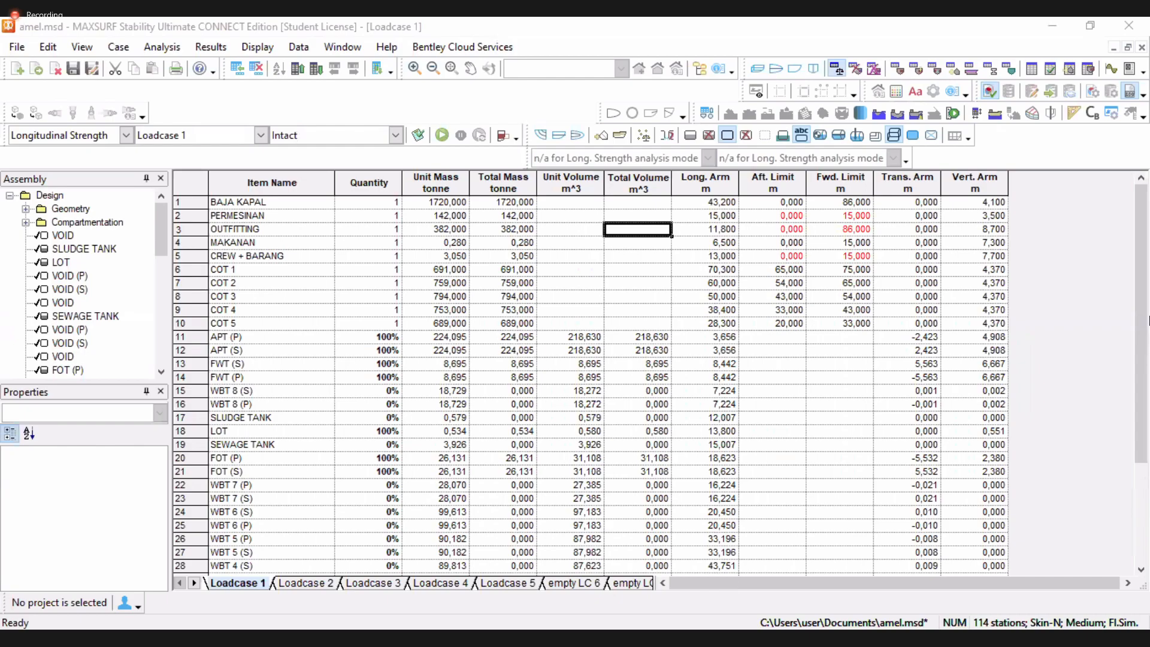
Switch to MAXSURF Motions and close the duplicate Polar graph panel
click(527, 123)
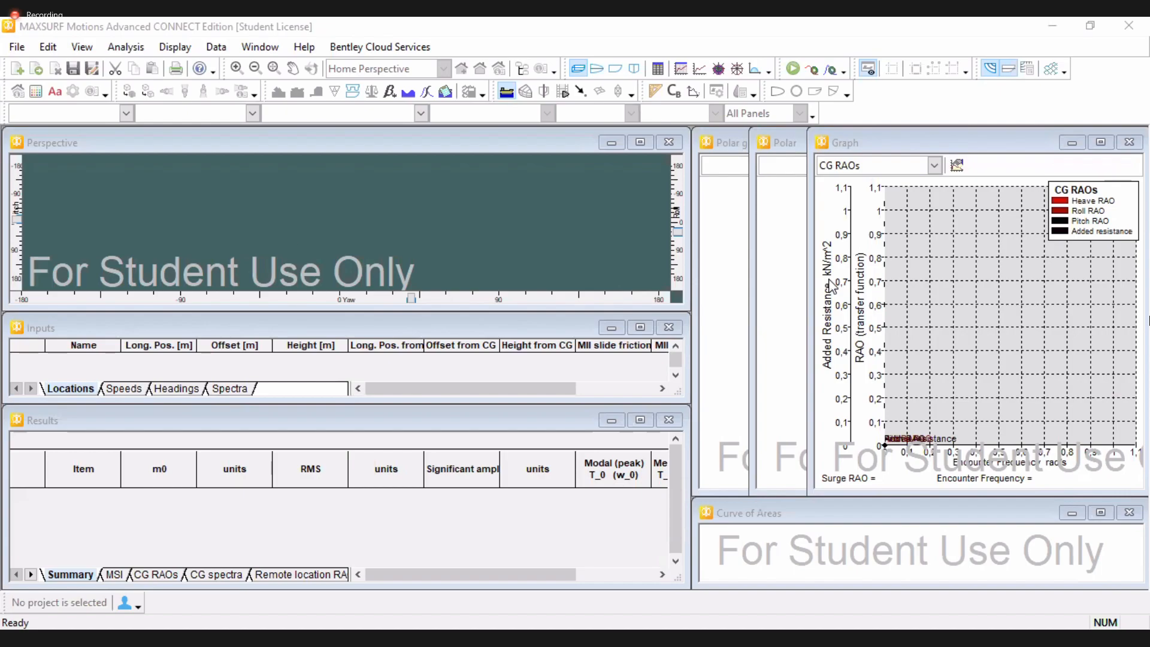
drag(805, 257, 1111, 264)
click(723, 258)
click(1115, 258)
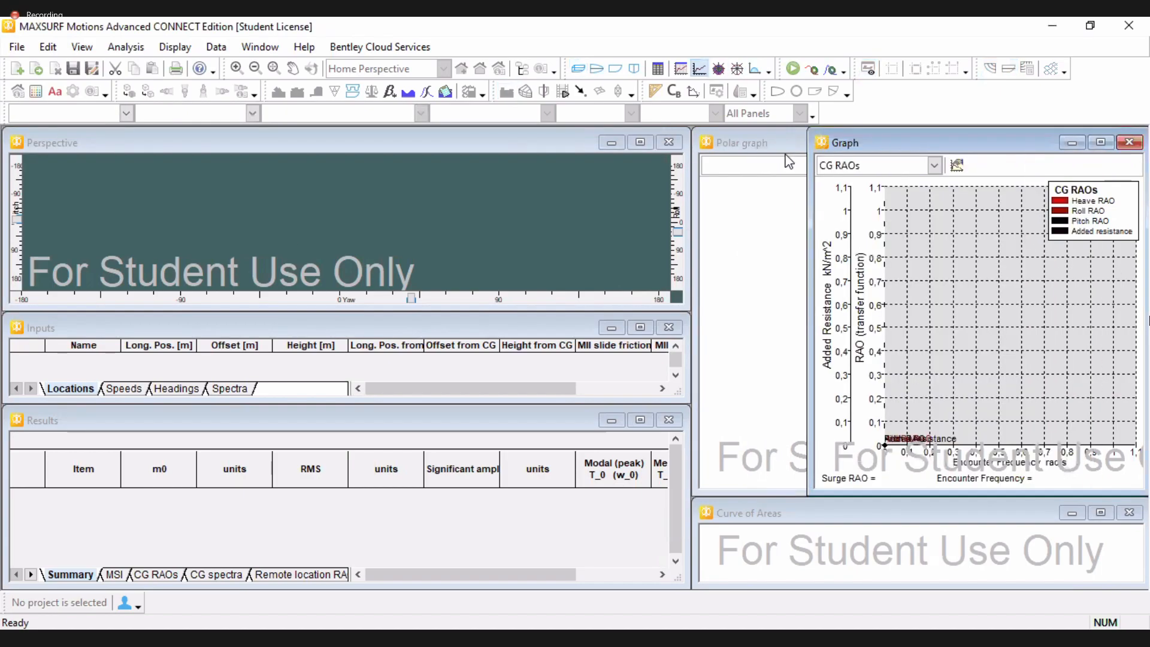
click(368, 199)
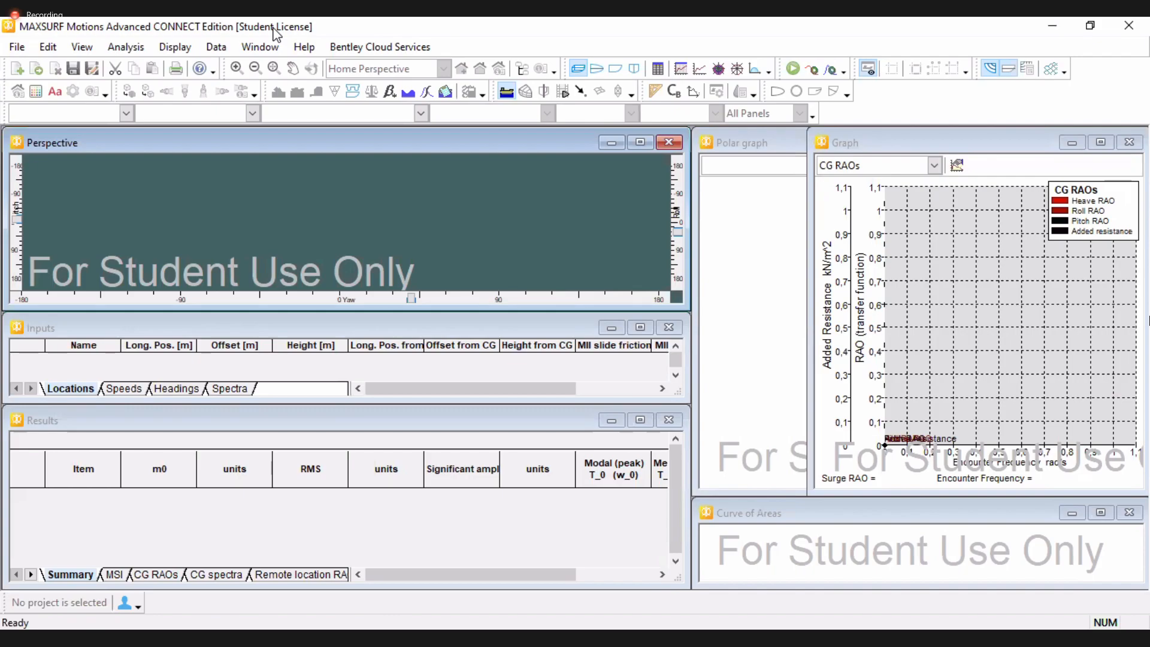
Maximize the Perspective window and adjust its pitch, yaw and roll sliders
key(alt+Tab)
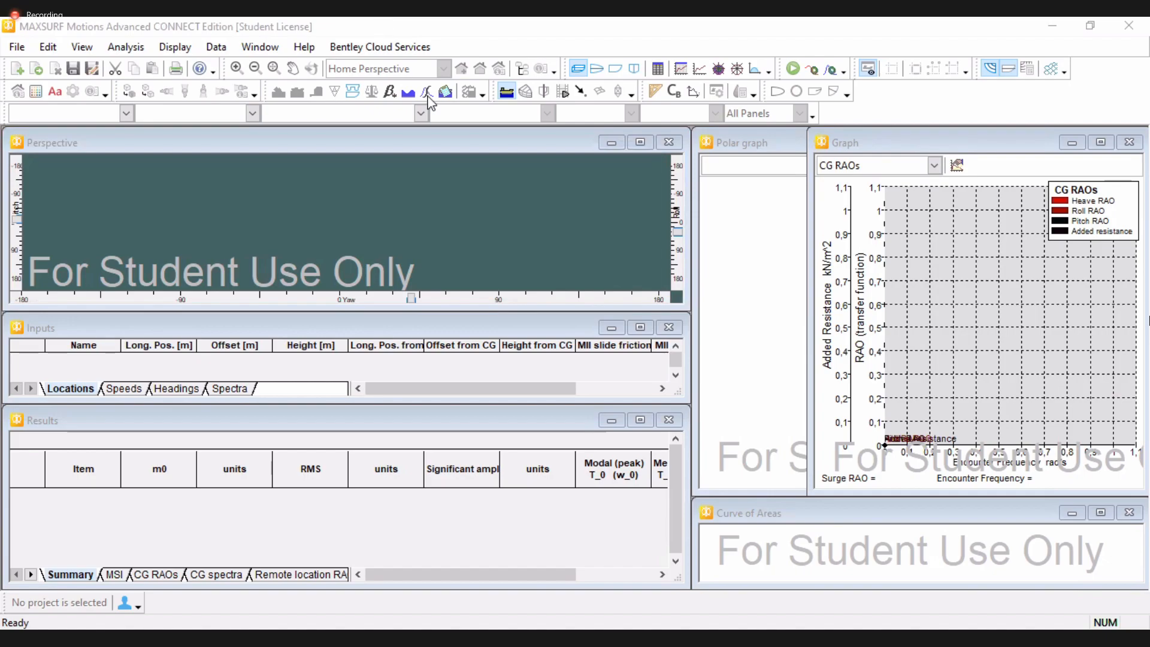
click(452, 245)
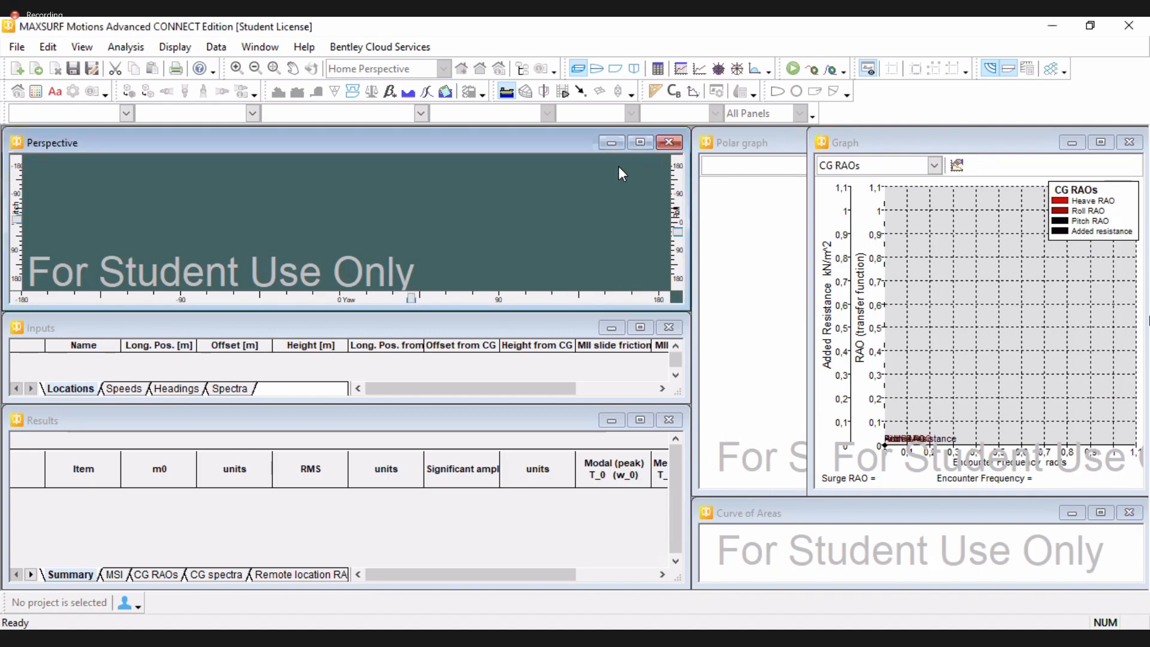
click(640, 142)
drag(13, 339, 12, 306)
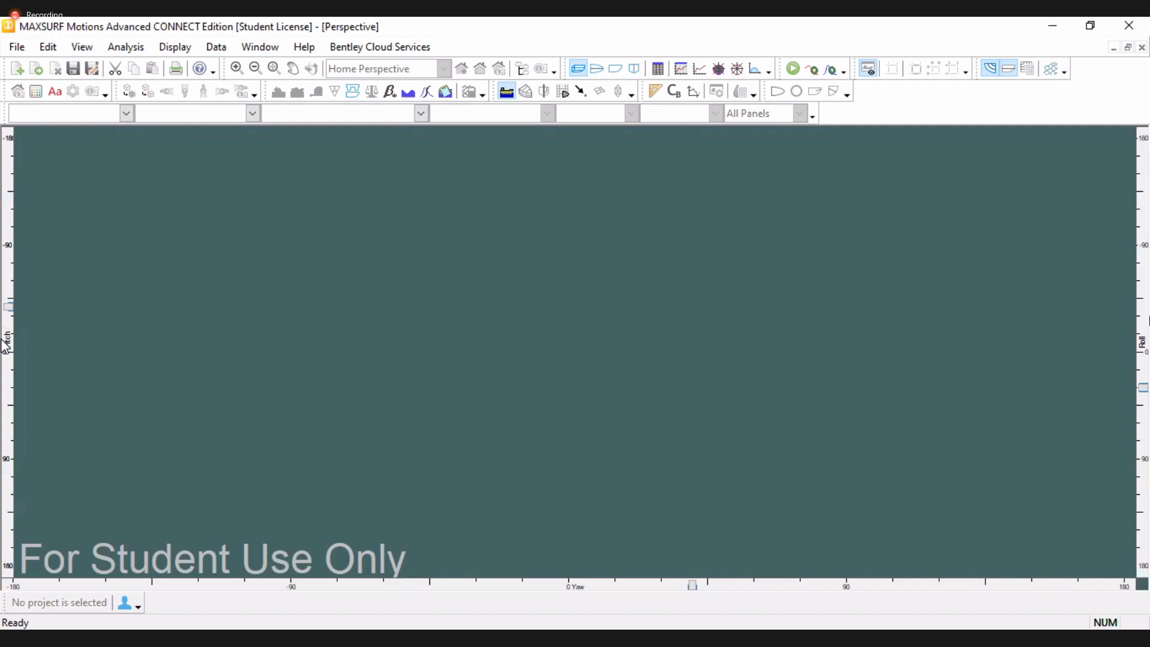
drag(690, 587, 674, 587)
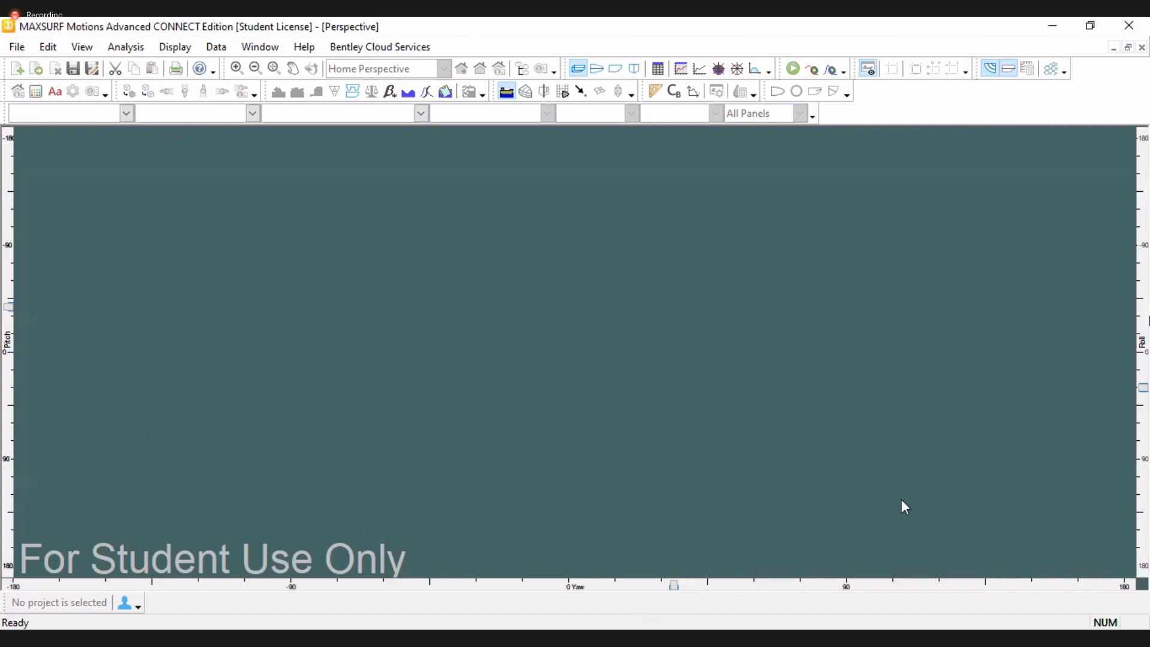
drag(1142, 388, 1143, 372)
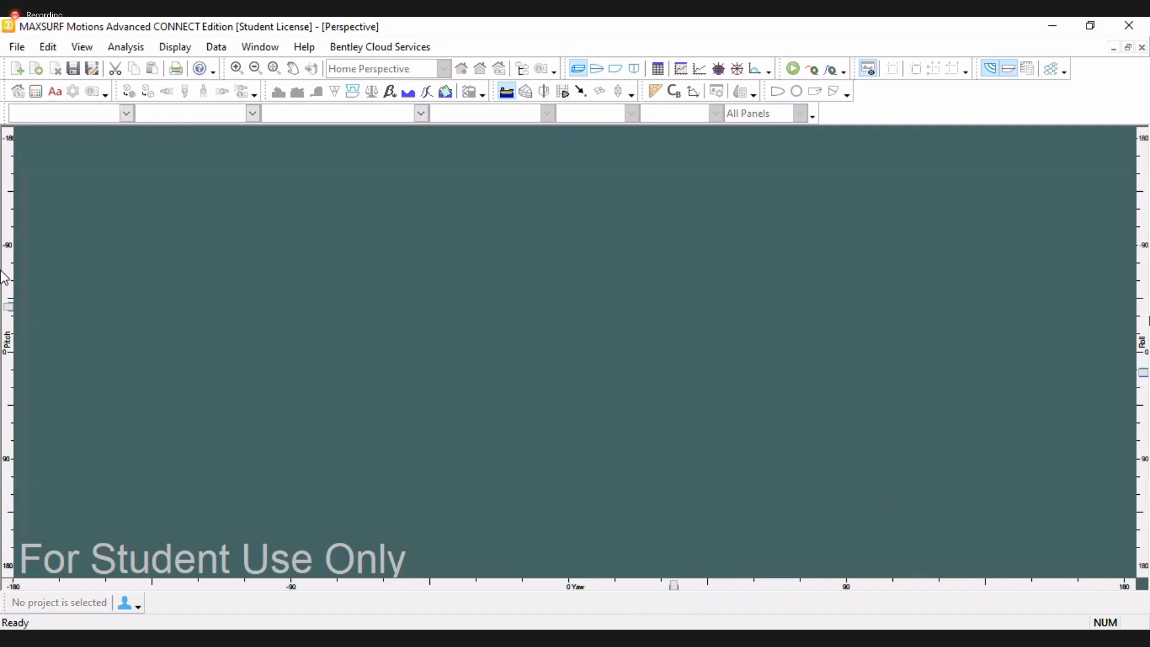
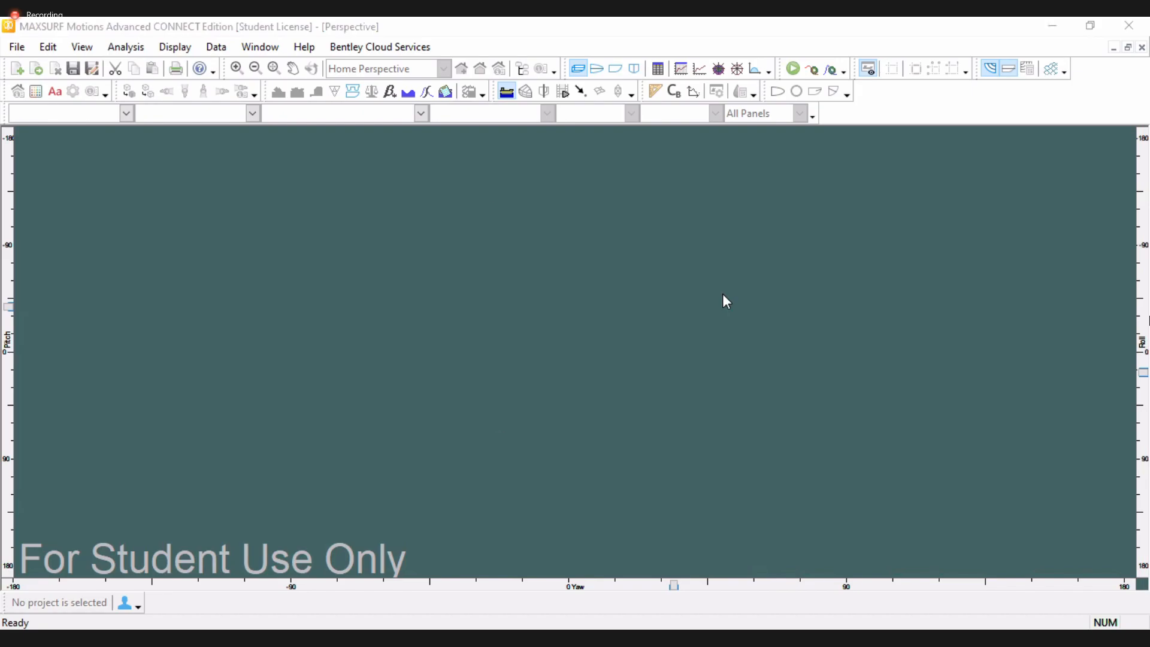
Restore the tiled arrangement of the Motions windows
click(273, 52)
click(305, 145)
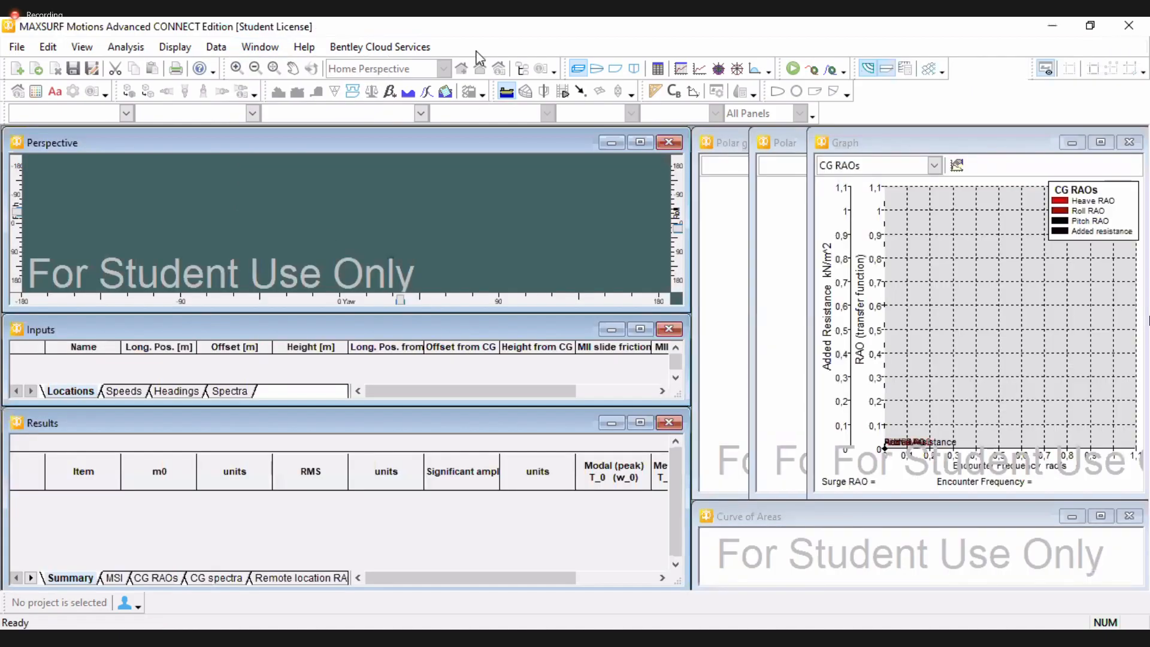
Open the Summary and MSI tables in the Results window
click(933, 170)
click(139, 577)
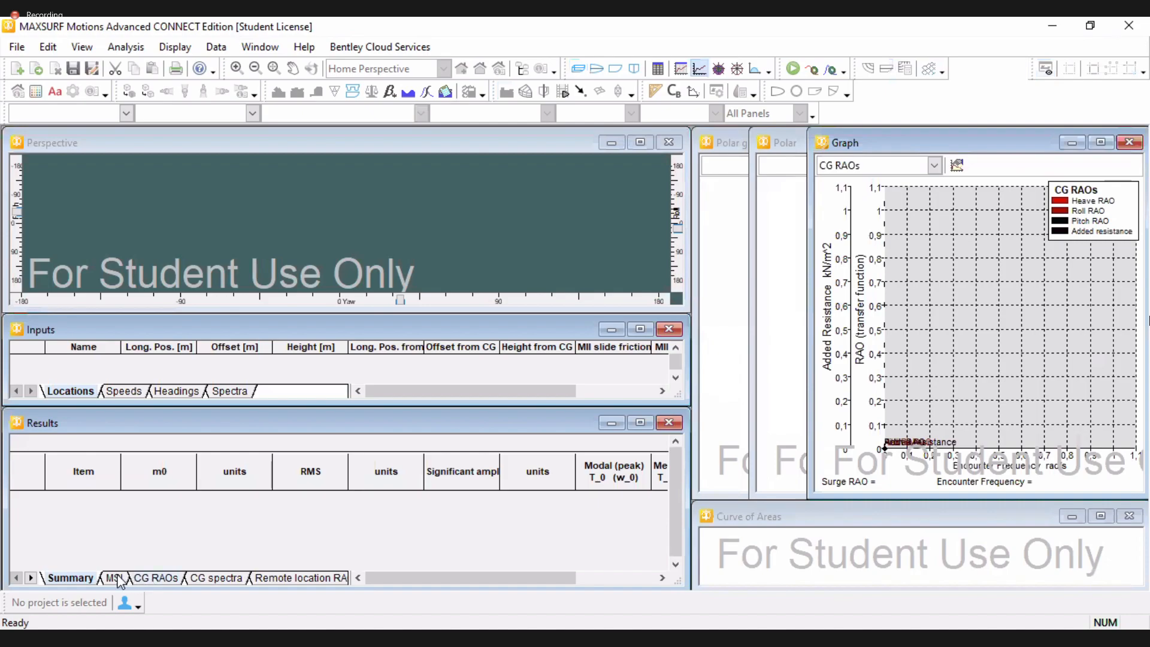
click(77, 579)
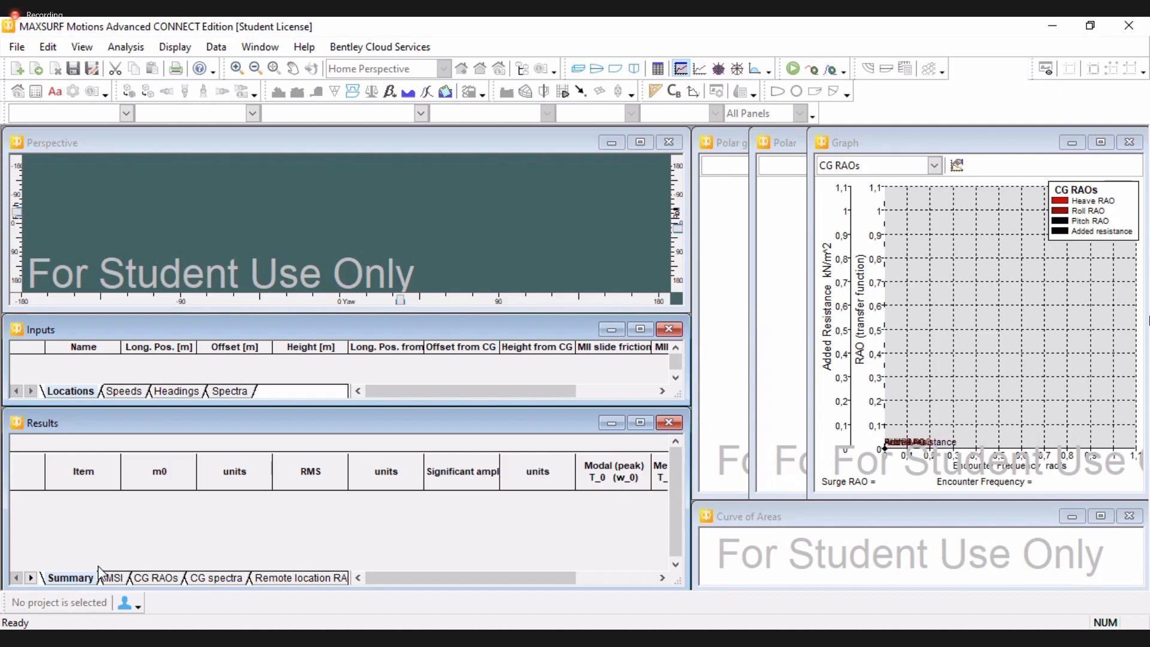
click(113, 578)
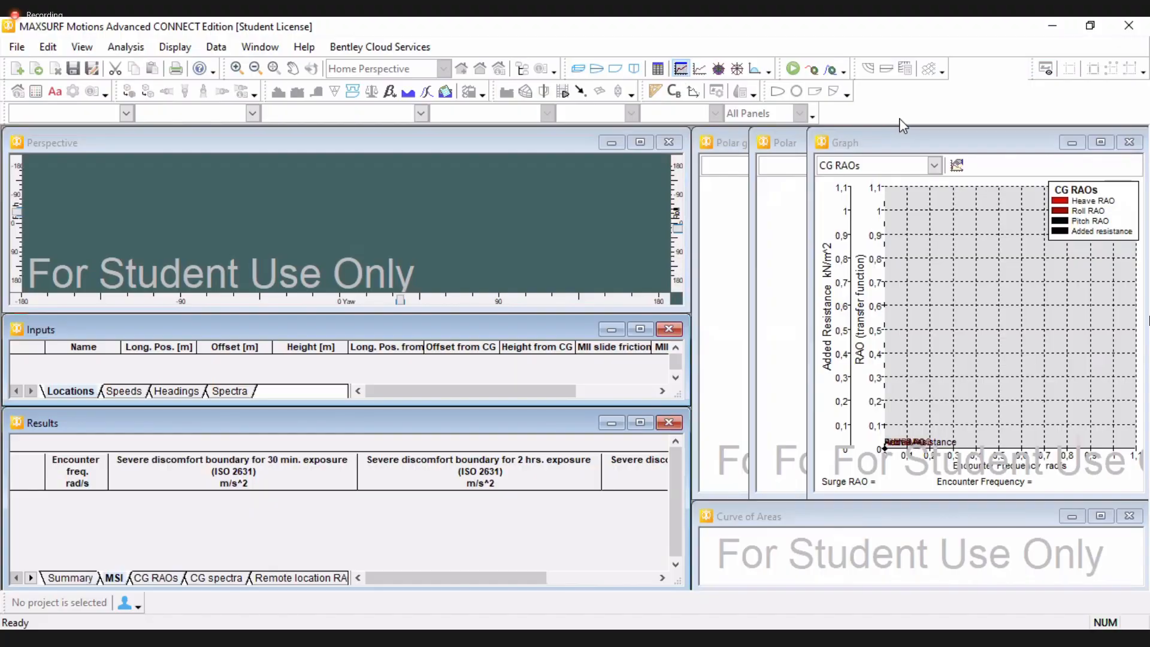
Switch the Graph window to display MSI
click(898, 144)
click(934, 166)
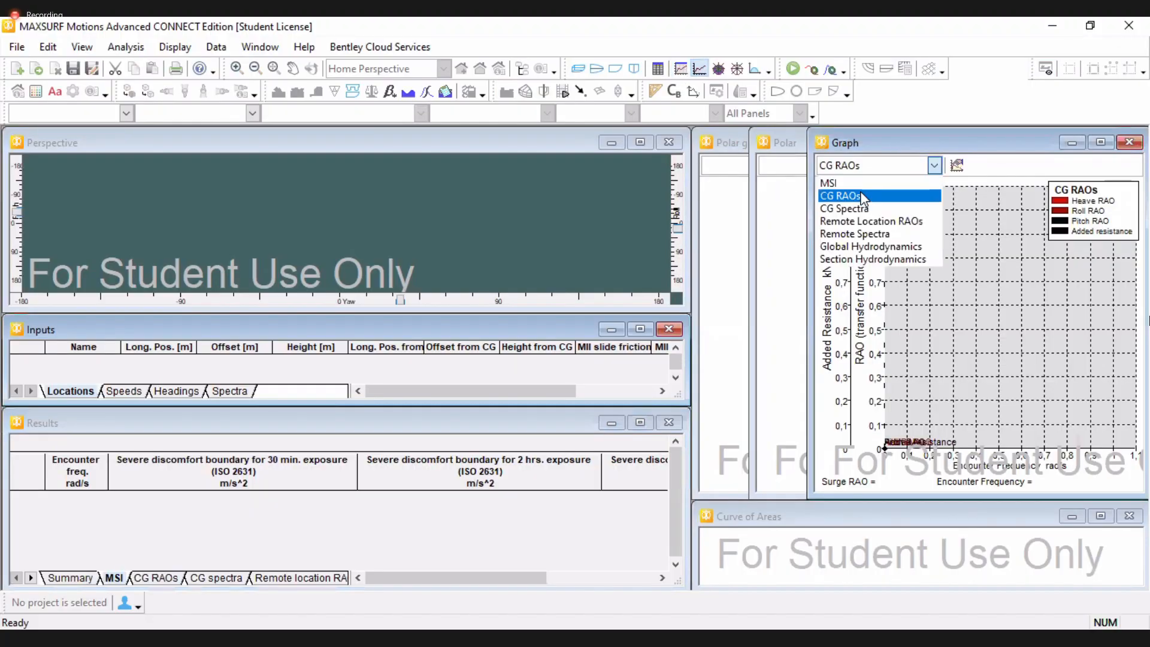
click(904, 187)
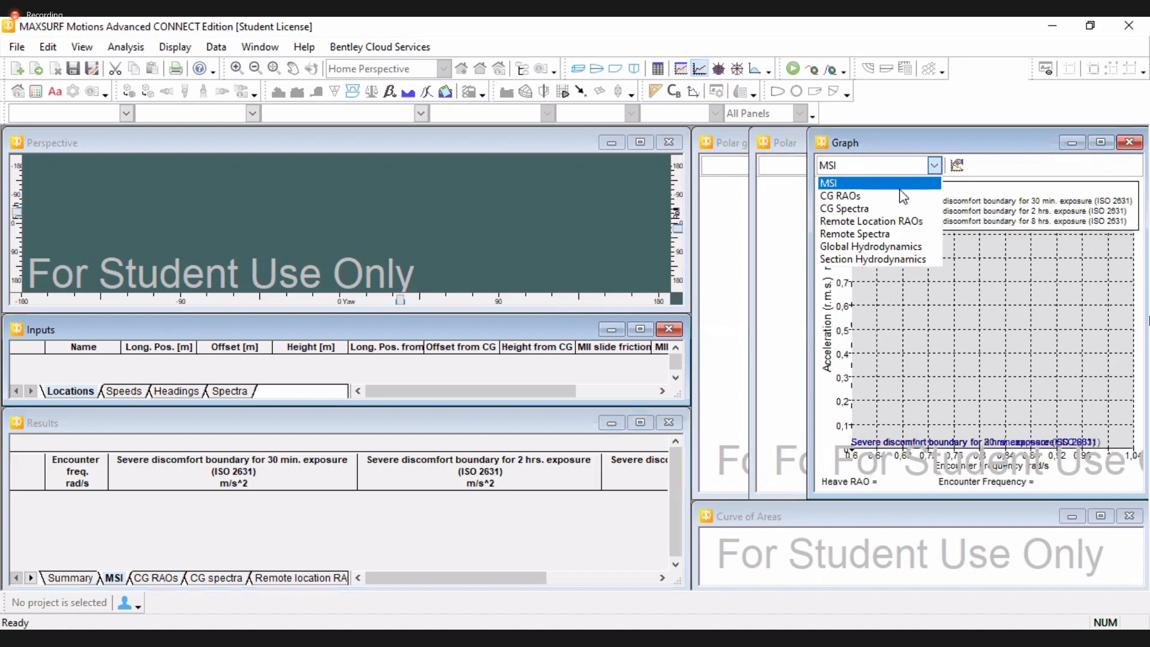
click(1006, 203)
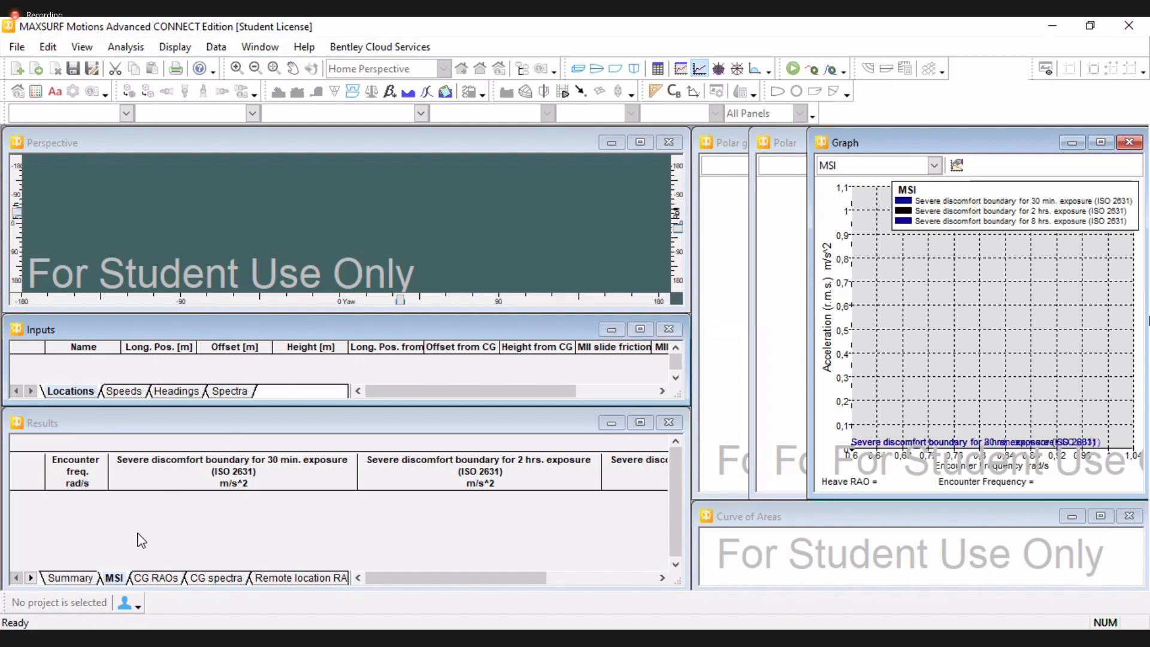
Browse the Results tables for CG RAOs, CG spectra, remote locations and hydrodynamic coefficients
click(157, 578)
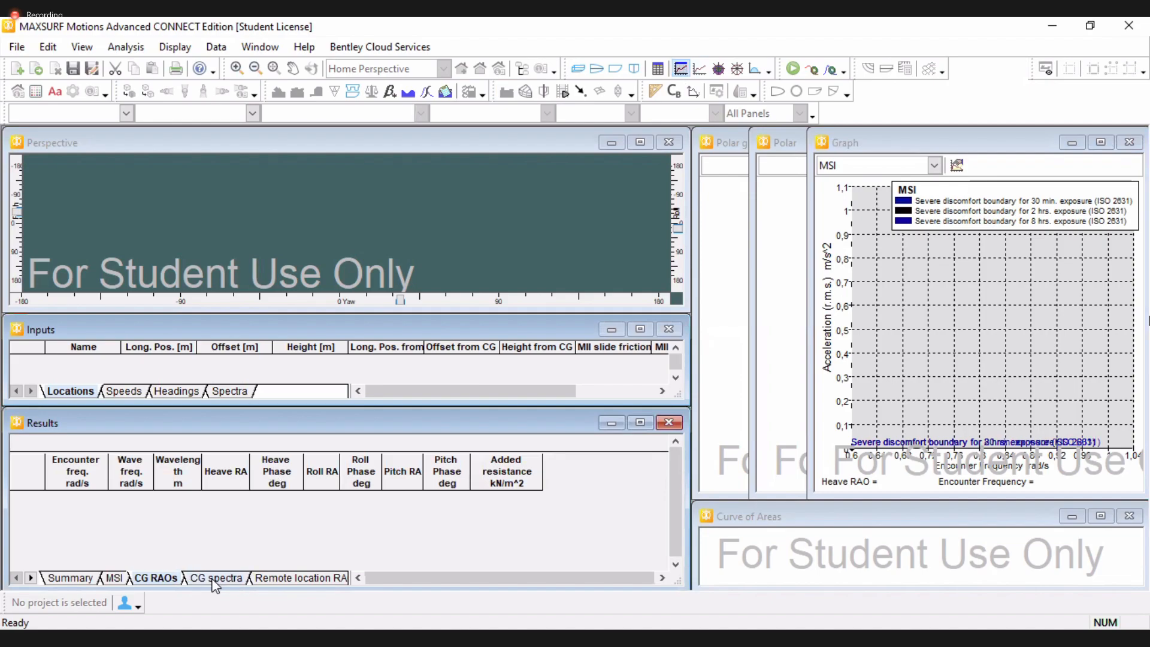
click(214, 579)
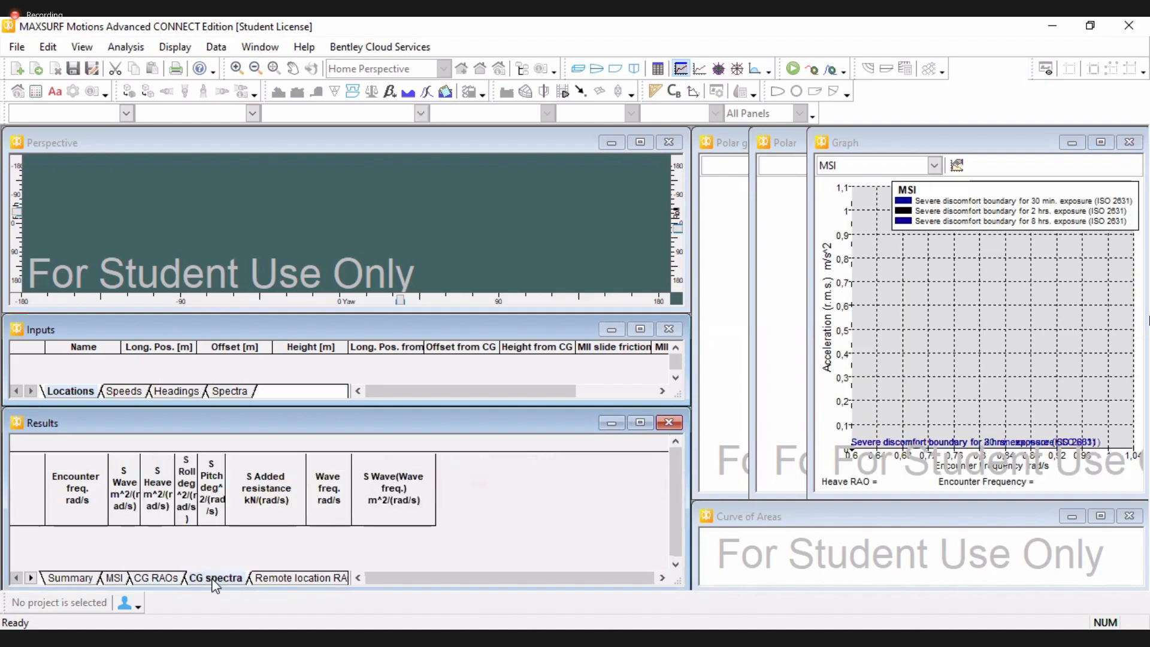
click(295, 578)
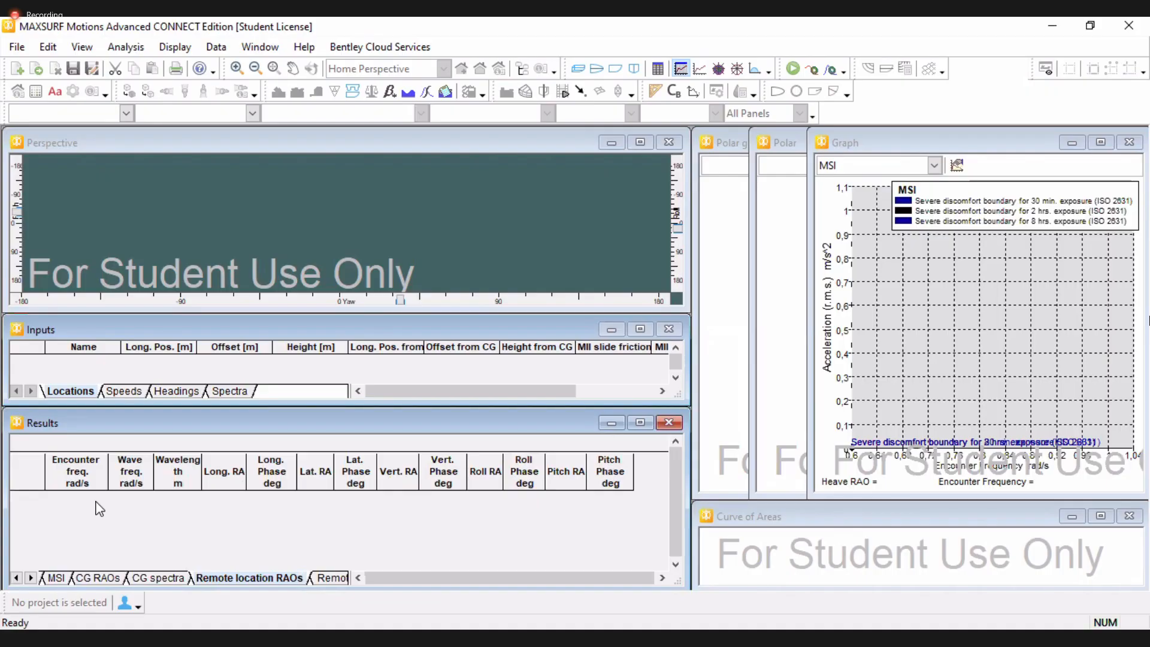
click(70, 466)
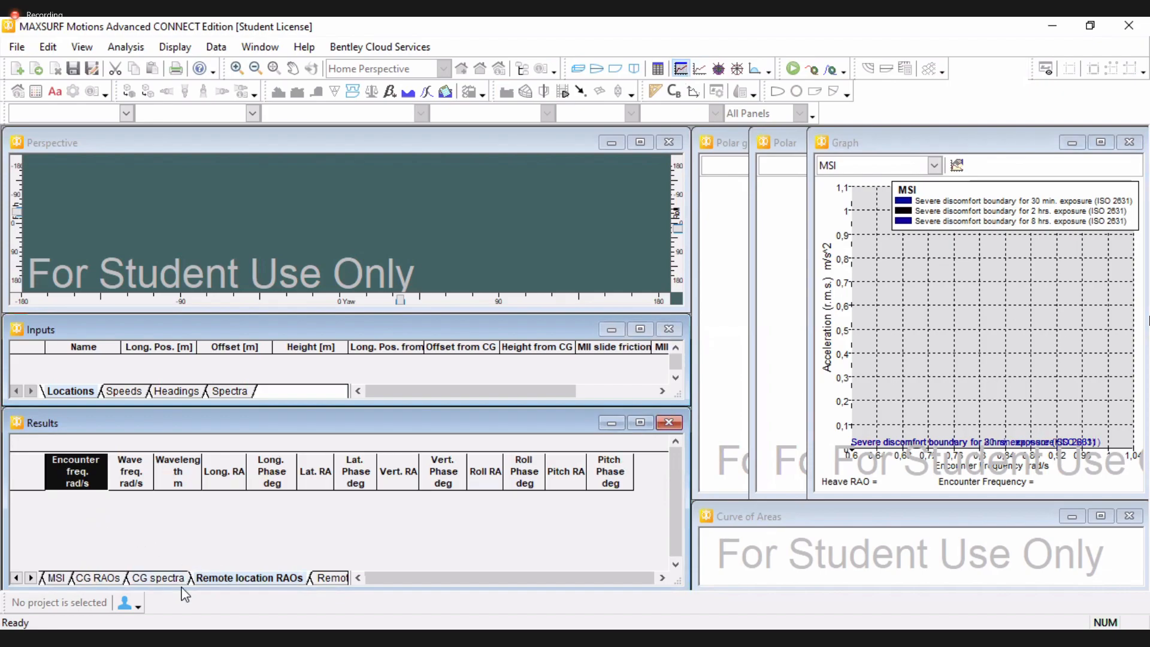
click(326, 577)
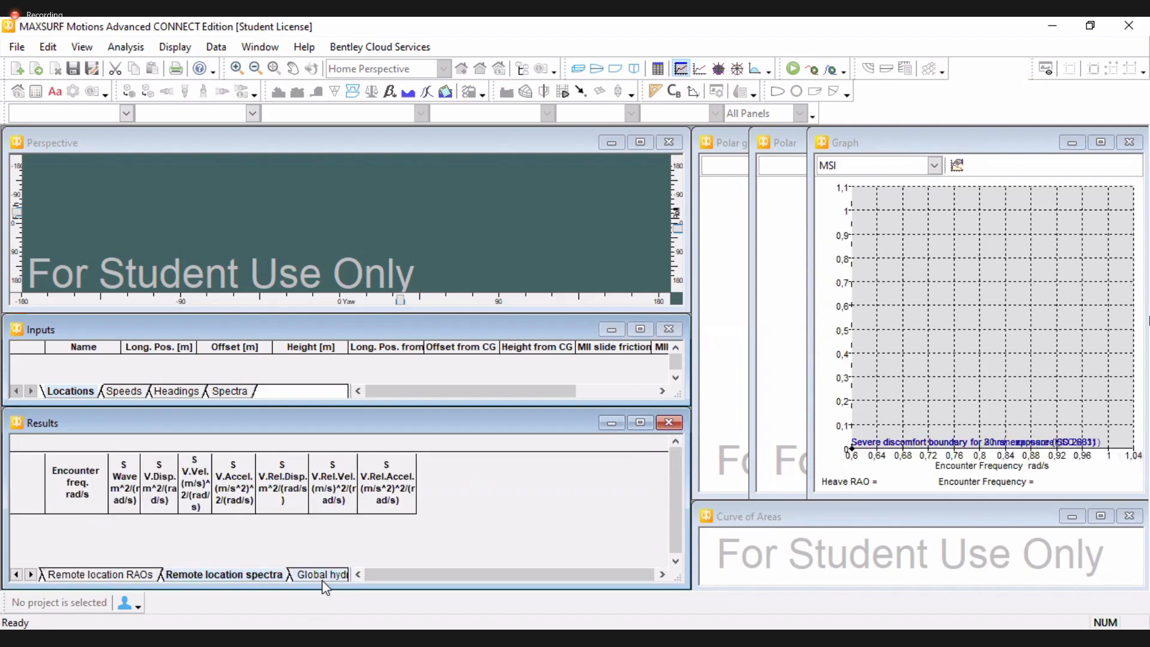
click(321, 575)
click(322, 575)
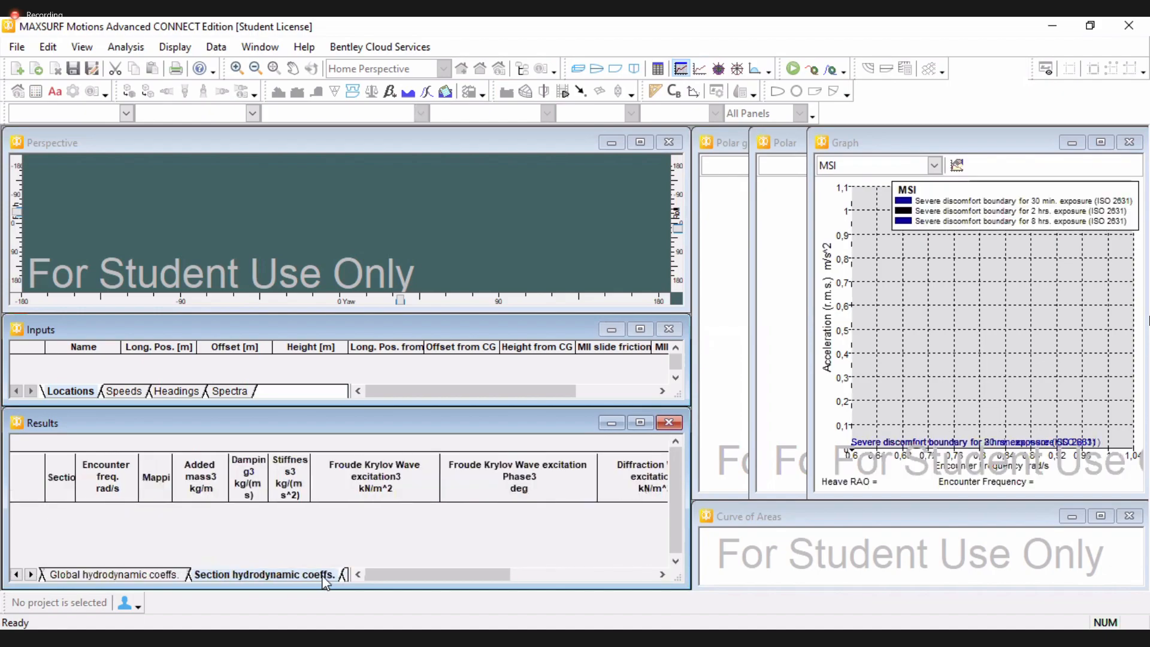
click(125, 333)
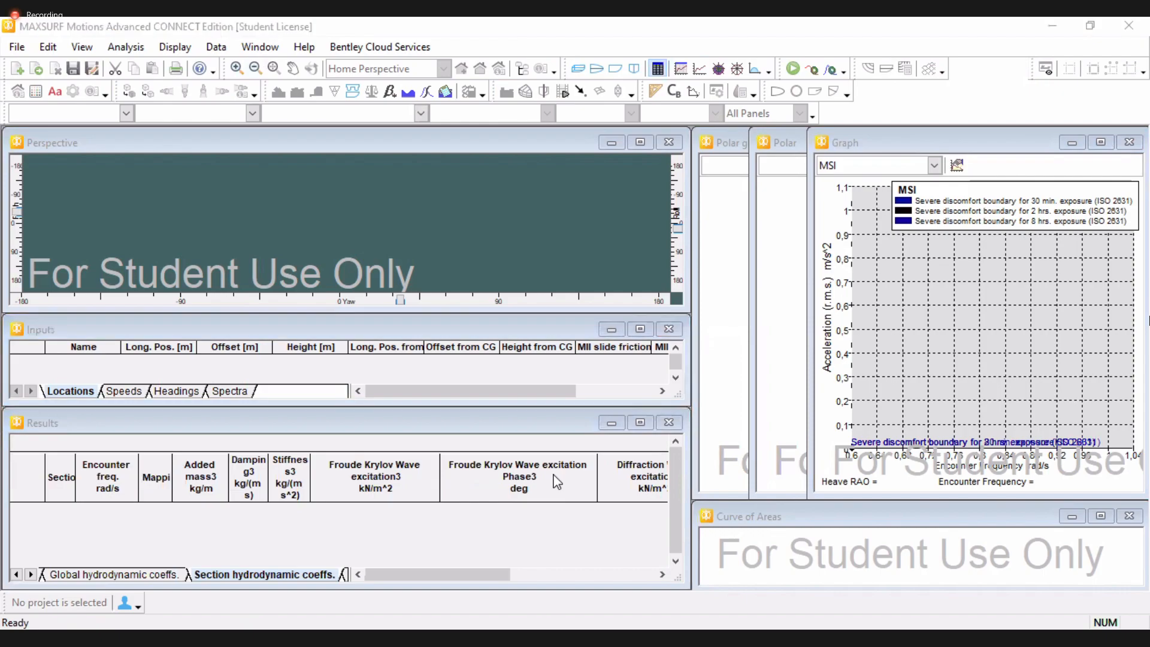
Cycle through the table and Perspective, Plan, Profile and Body Plan view windows
click(658, 70)
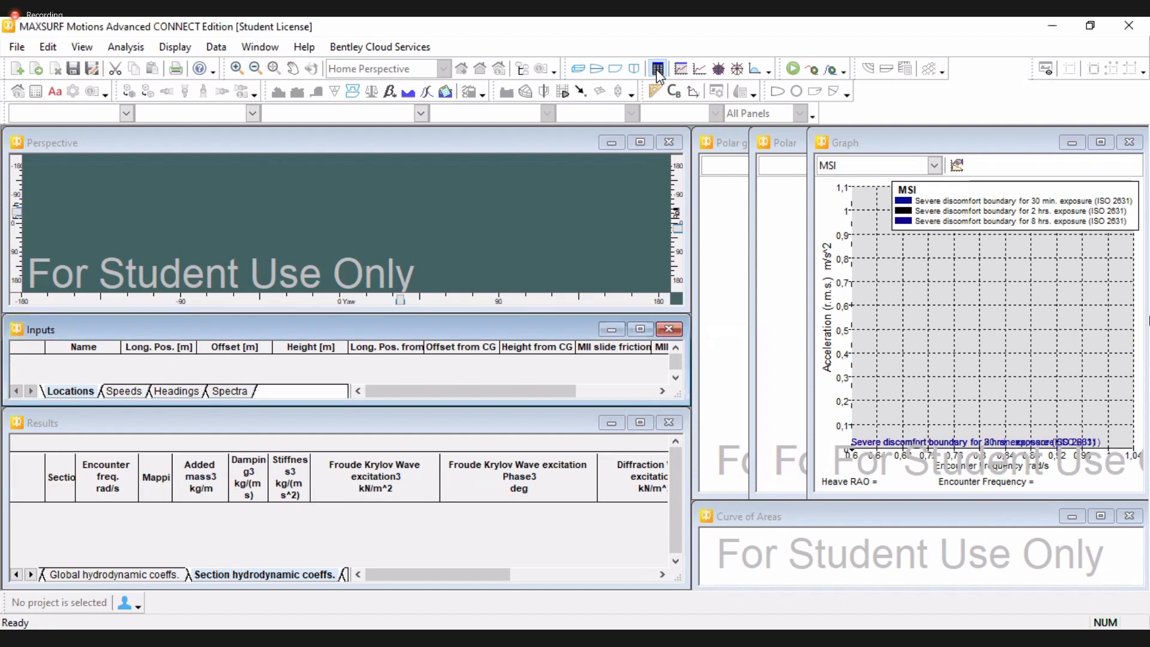
click(680, 70)
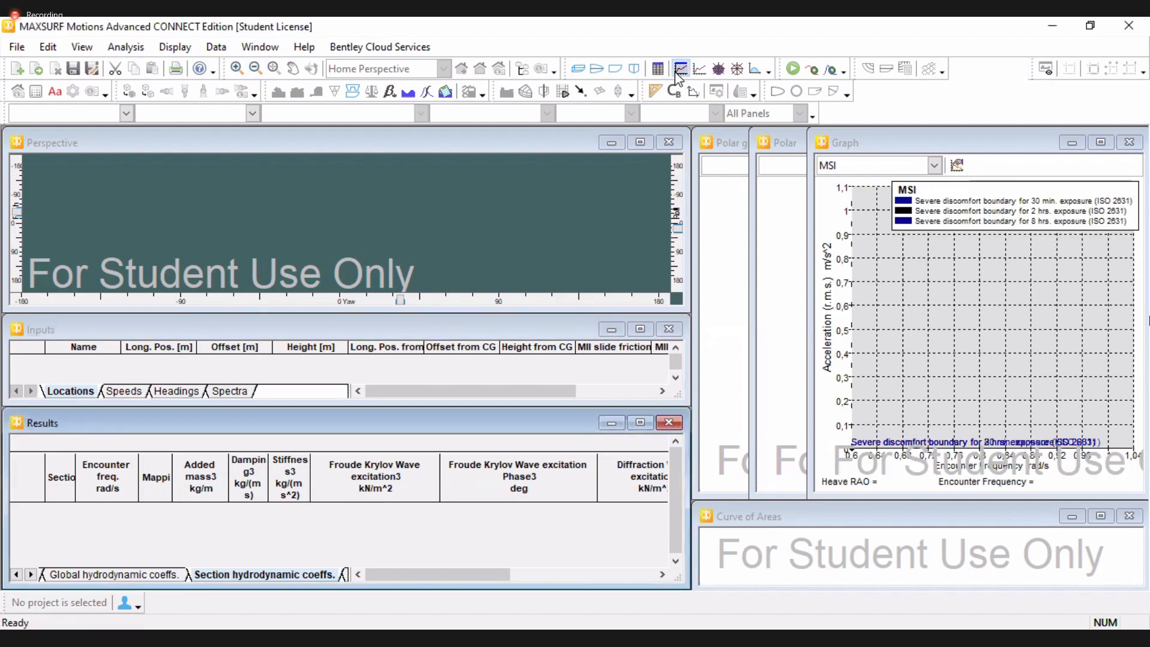
click(676, 71)
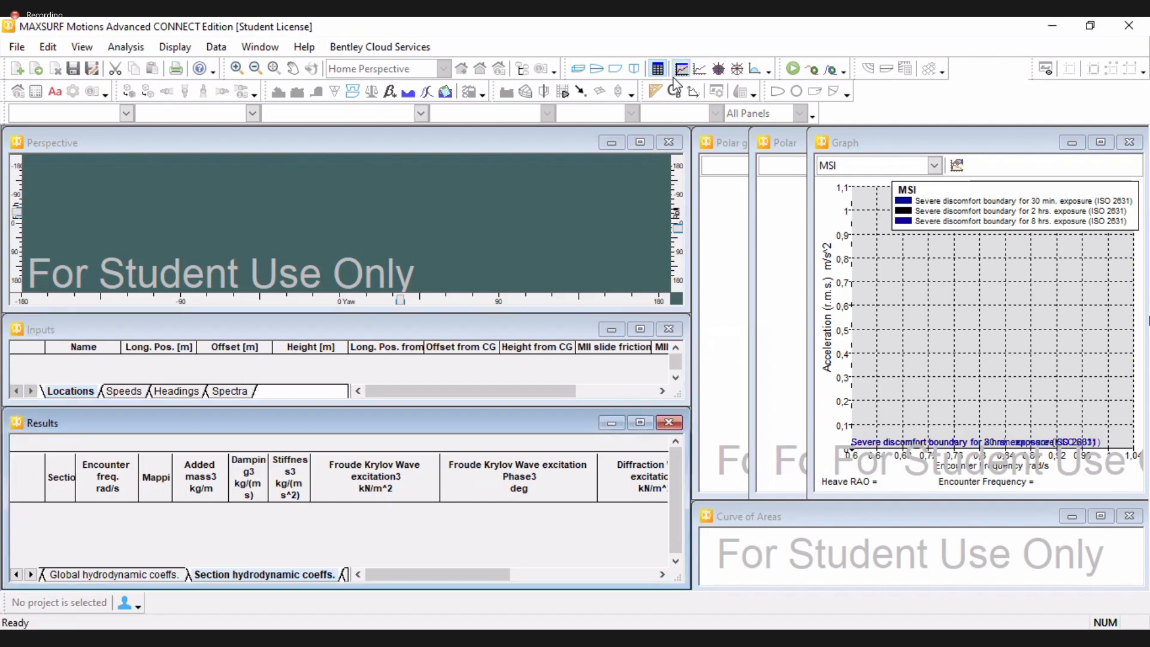
click(635, 69)
click(615, 69)
click(597, 68)
click(578, 69)
click(614, 69)
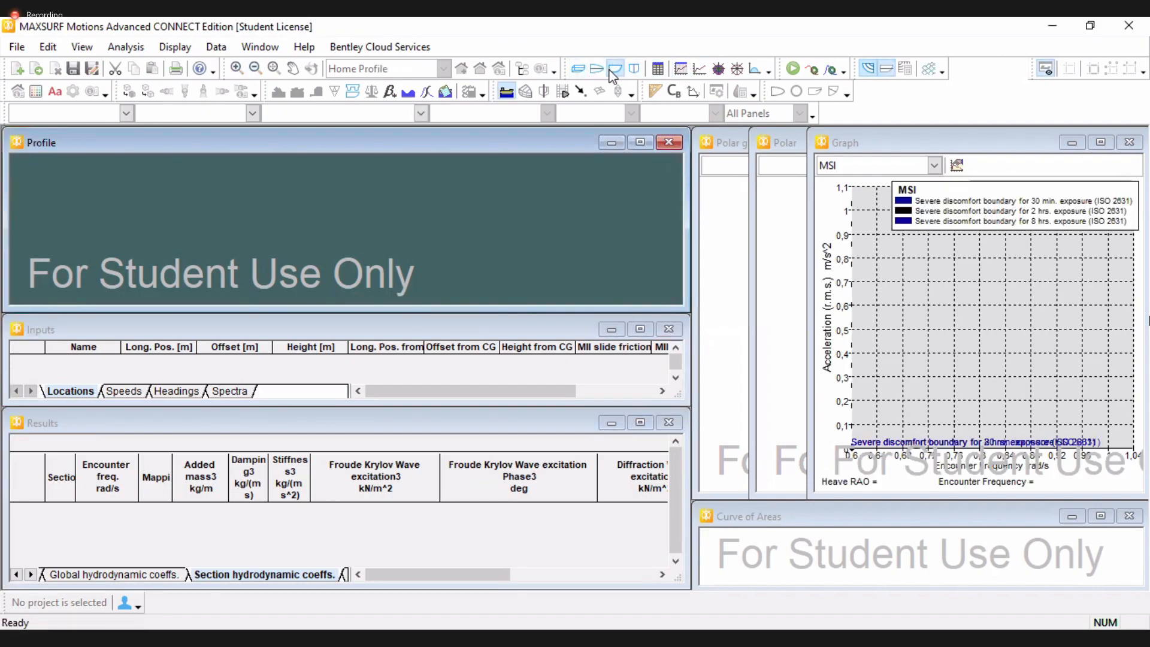
click(596, 69)
click(634, 69)
click(657, 69)
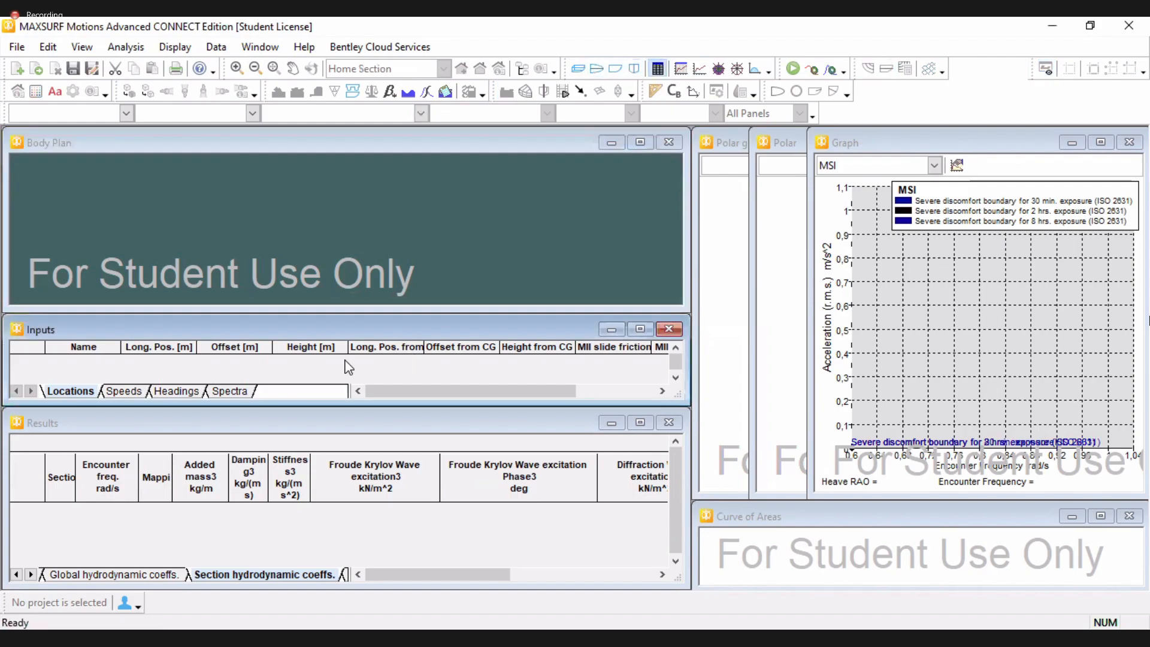
Bring the Graph, Polar and Polar graph windows into focus one after another
click(686, 73)
click(699, 70)
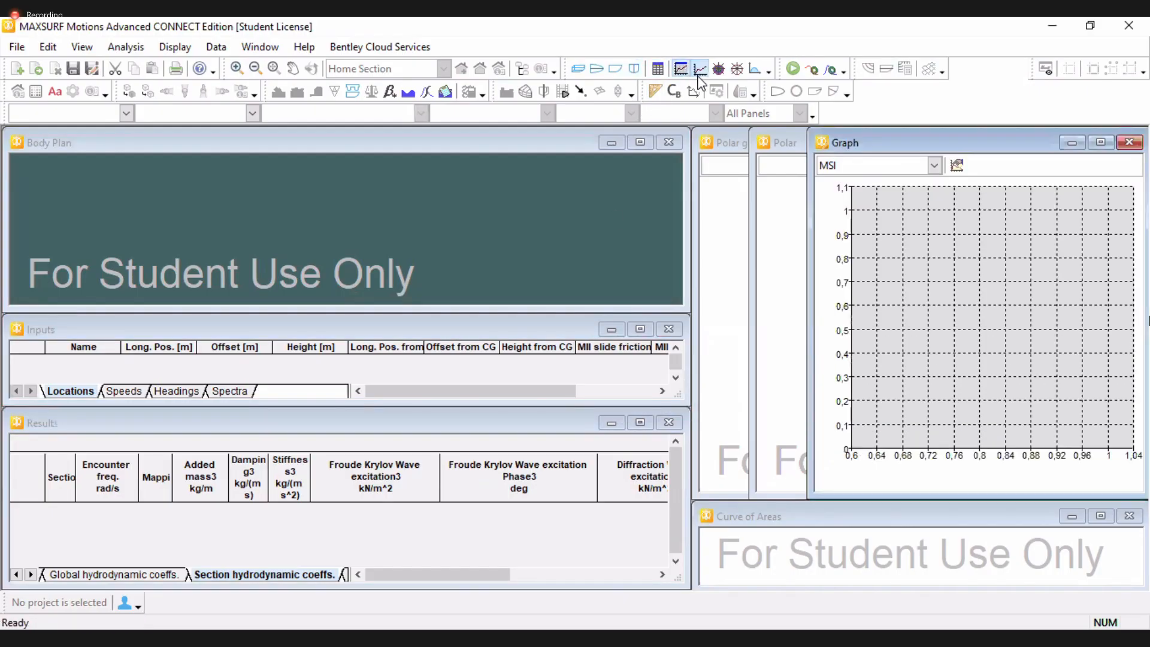
click(718, 69)
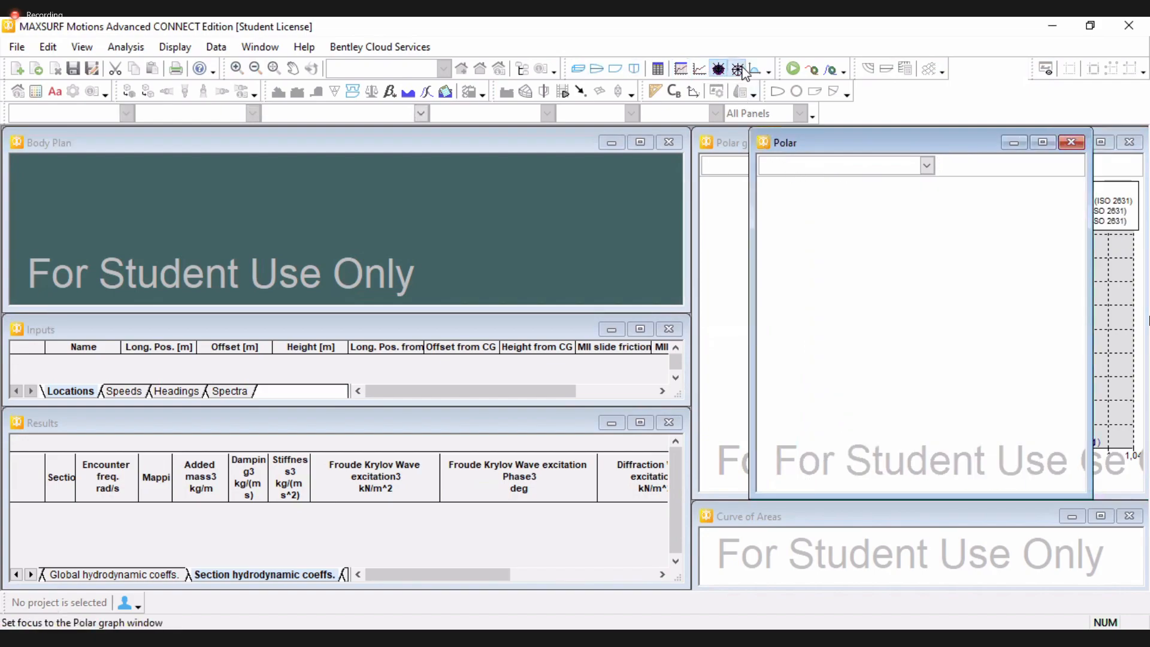
click(736, 69)
click(755, 69)
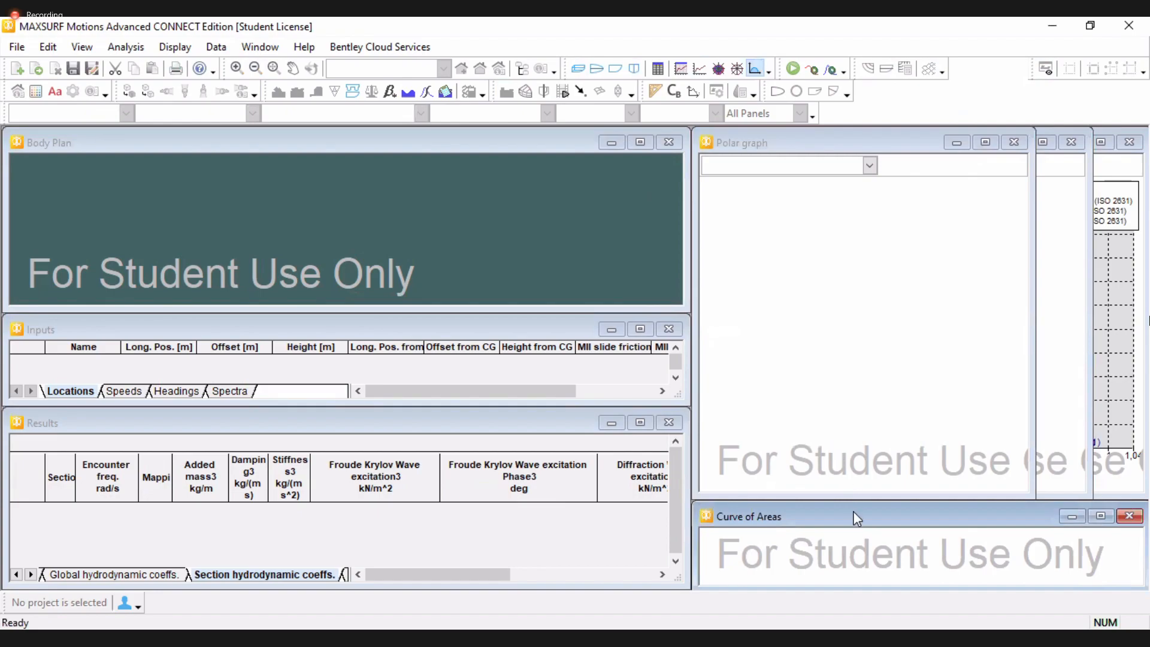
click(470, 219)
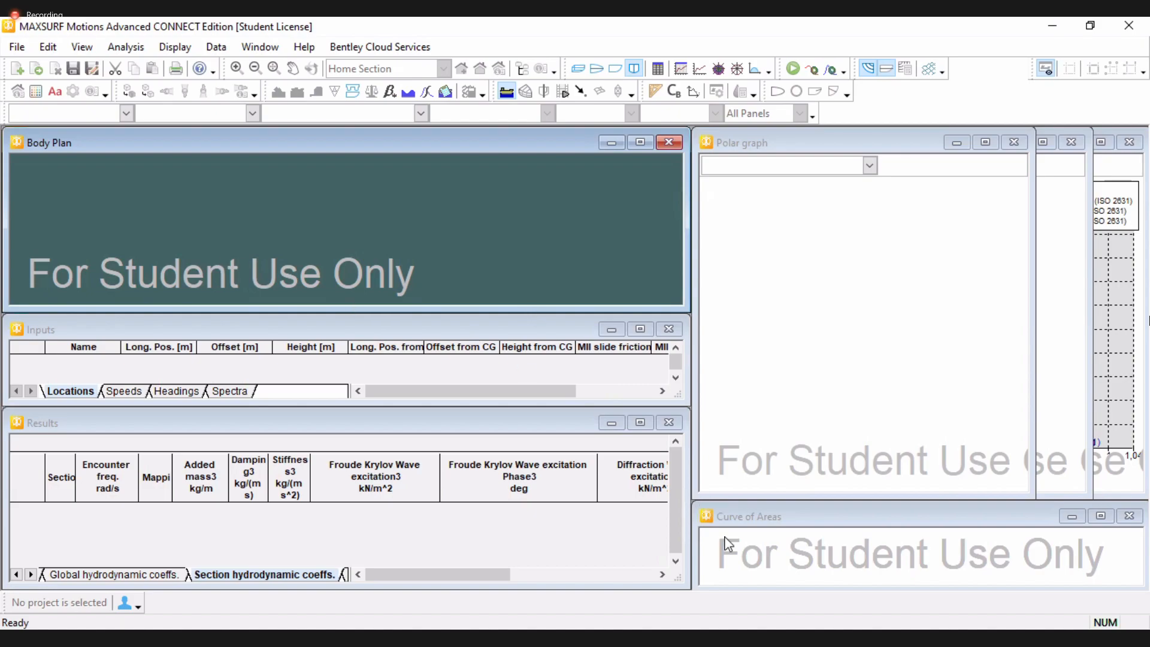
Switch to the Motions manual PDF and jump to Chapter 1 Introduction from its contents
key(alt+Tab)
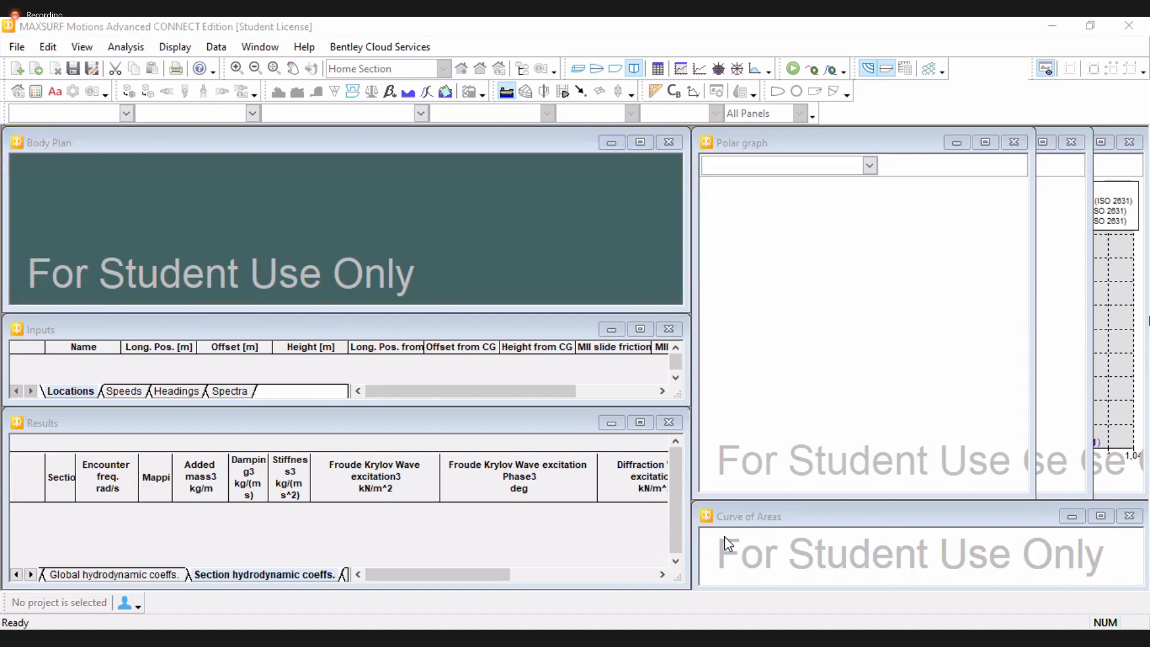
key(alt+Tab)
scroll(454, 274, up, 3)
scroll(454, 274, up, 15)
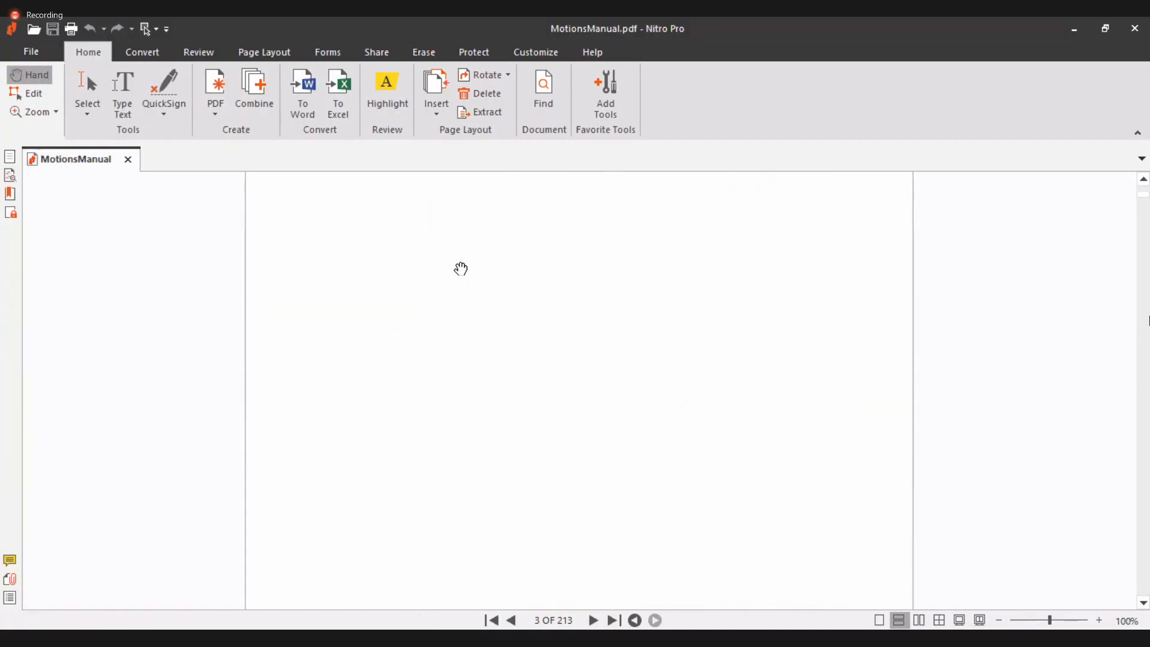
scroll(461, 269, down, 15)
scroll(461, 268, down, 15)
scroll(460, 268, up, 5)
scroll(461, 269, up, 3)
scroll(474, 378, up, 2)
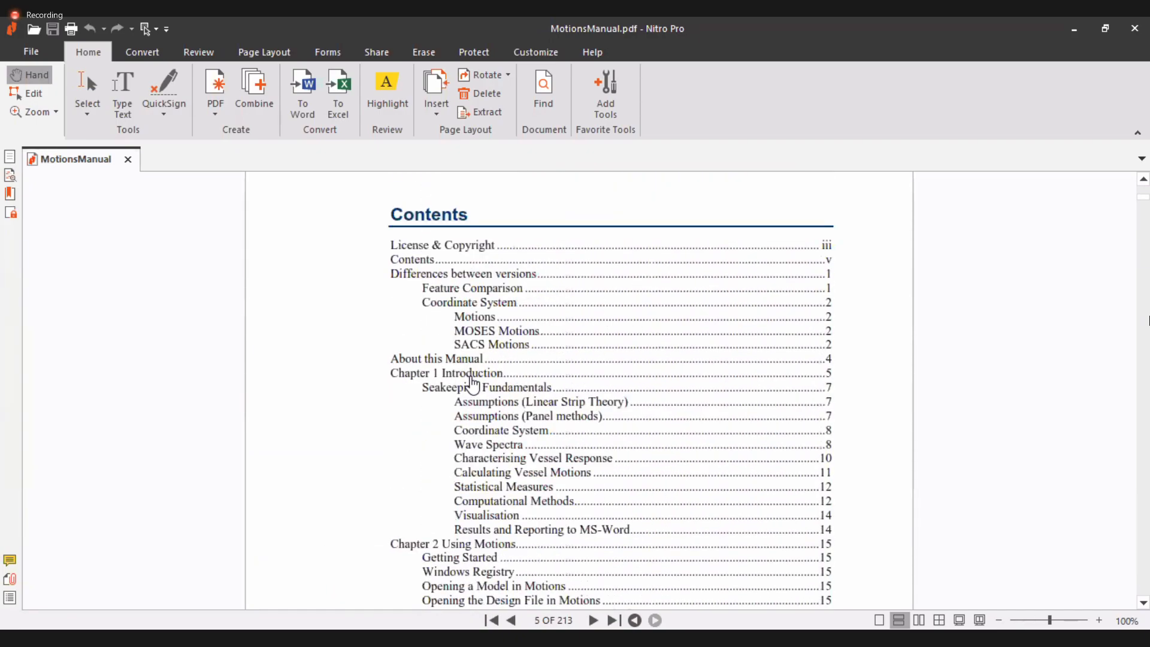
click(472, 372)
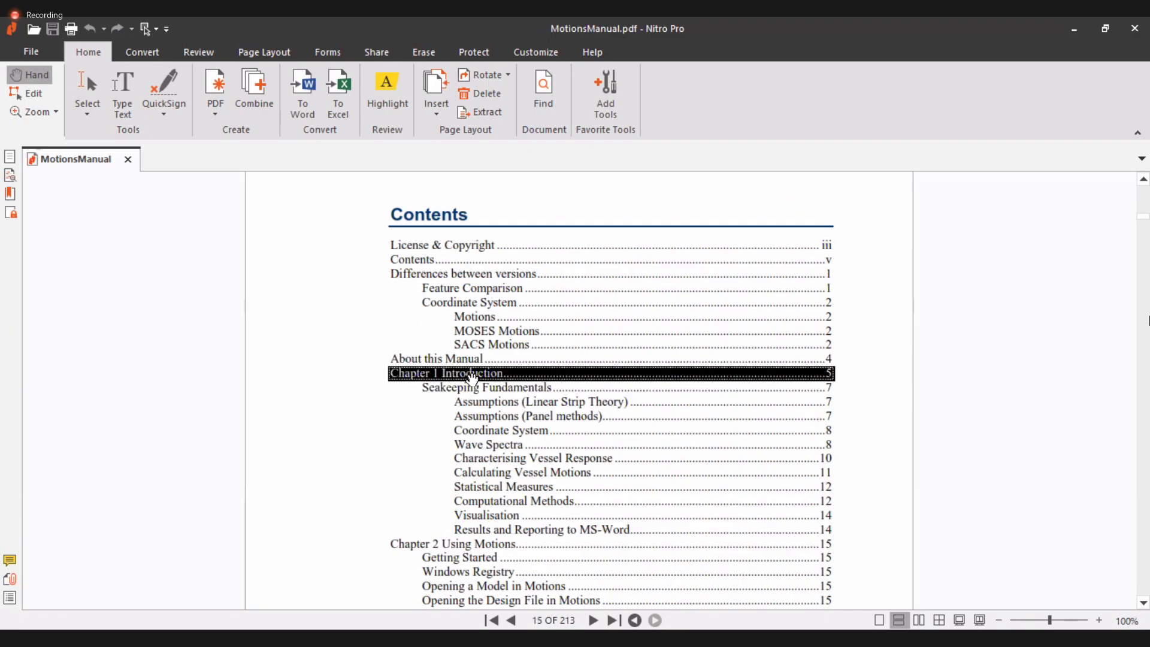
Read the Seakeeping Fundamentals pages on assumptions, coordinate system and wave spectra
scroll(479, 359, down, 12)
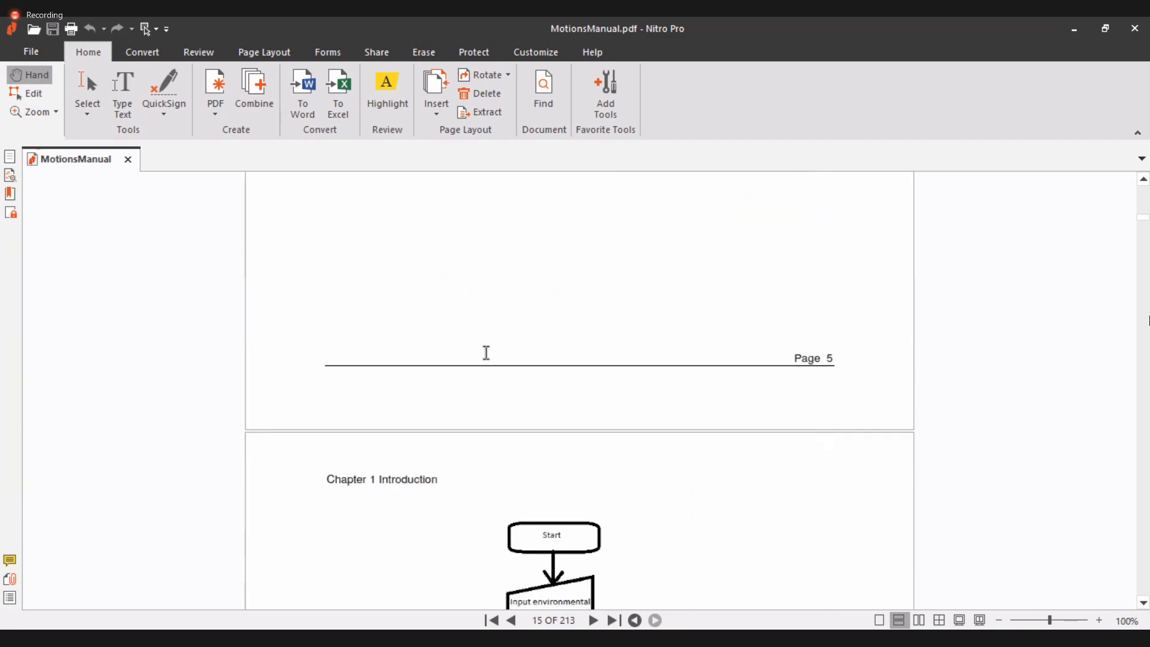
scroll(486, 352, down, 8)
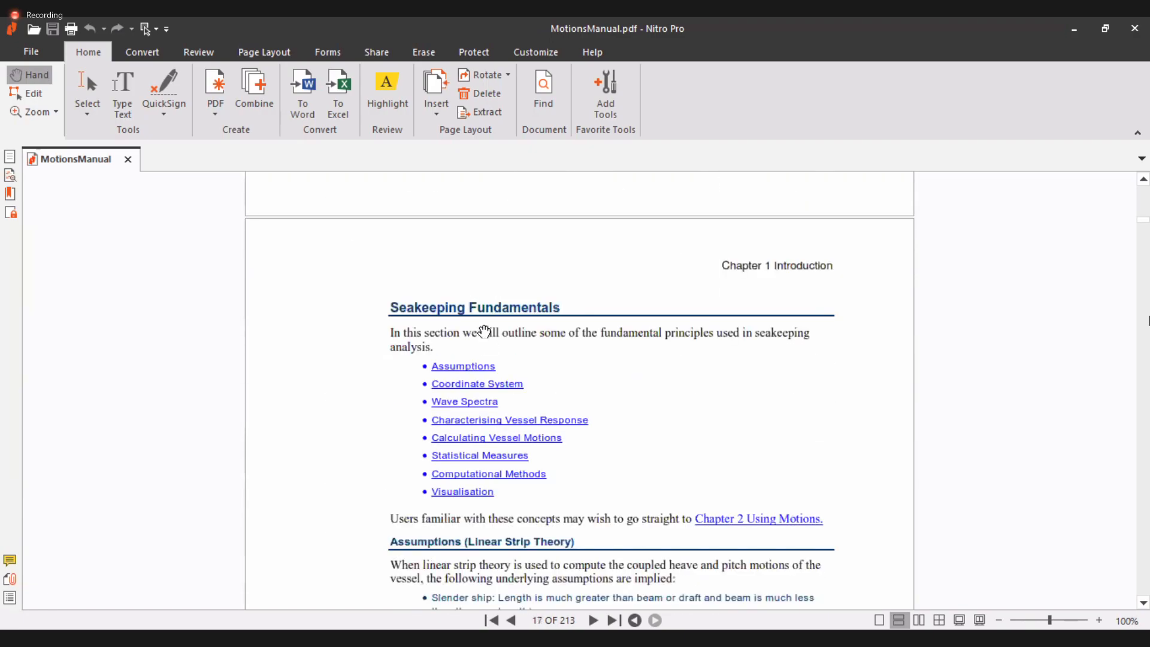
scroll(393, 354, down, 5)
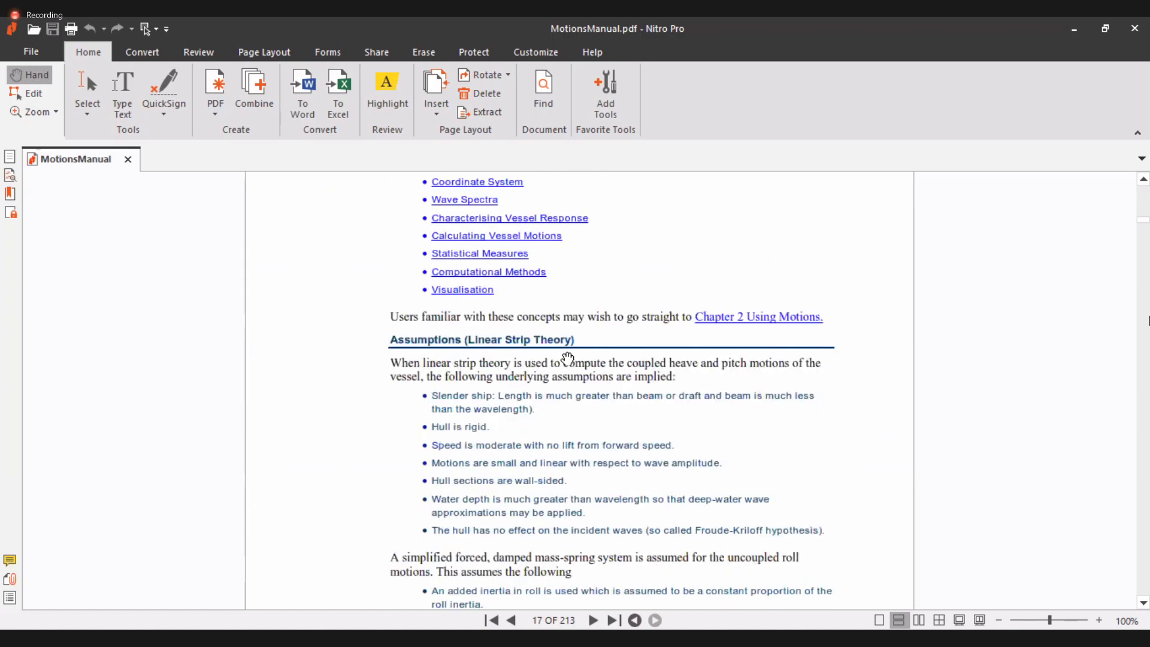
scroll(476, 323, down, 1)
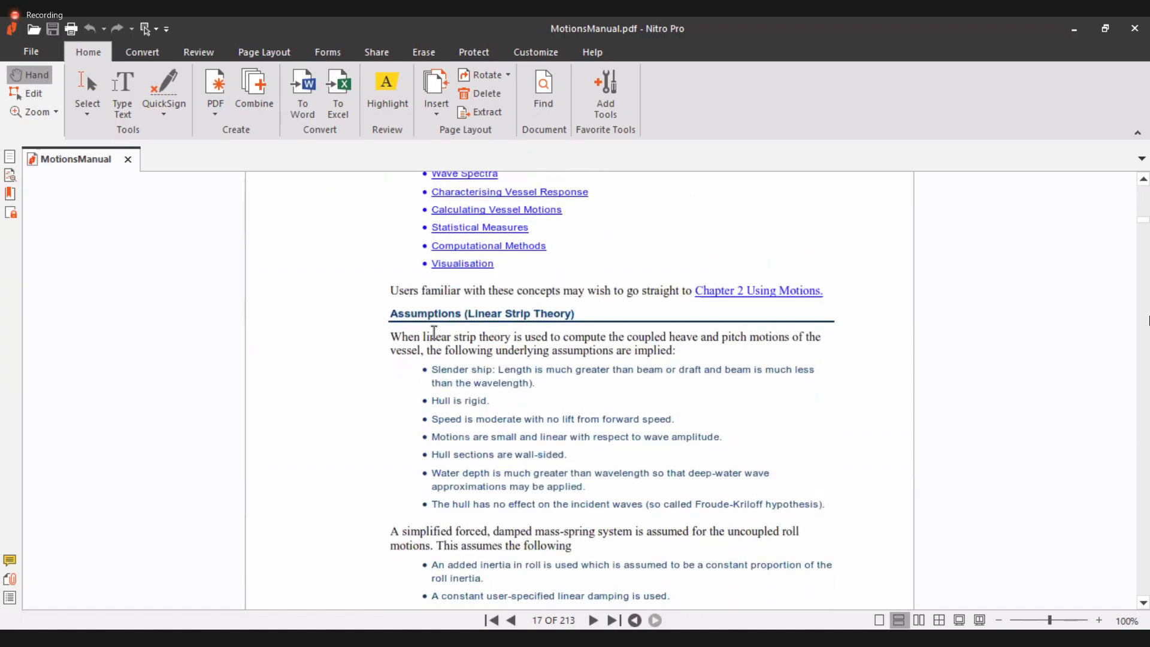
scroll(426, 323, down, 12)
scroll(424, 329, up, 5)
scroll(426, 361, down, 10)
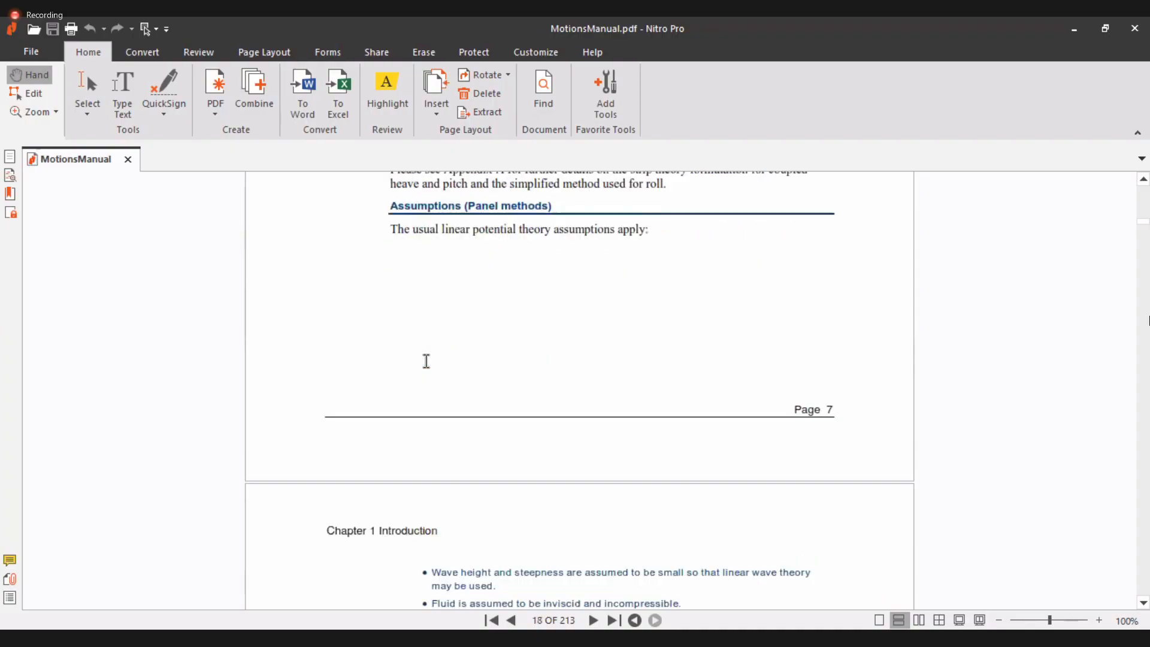
scroll(461, 333, up, 8)
scroll(470, 333, down, 20)
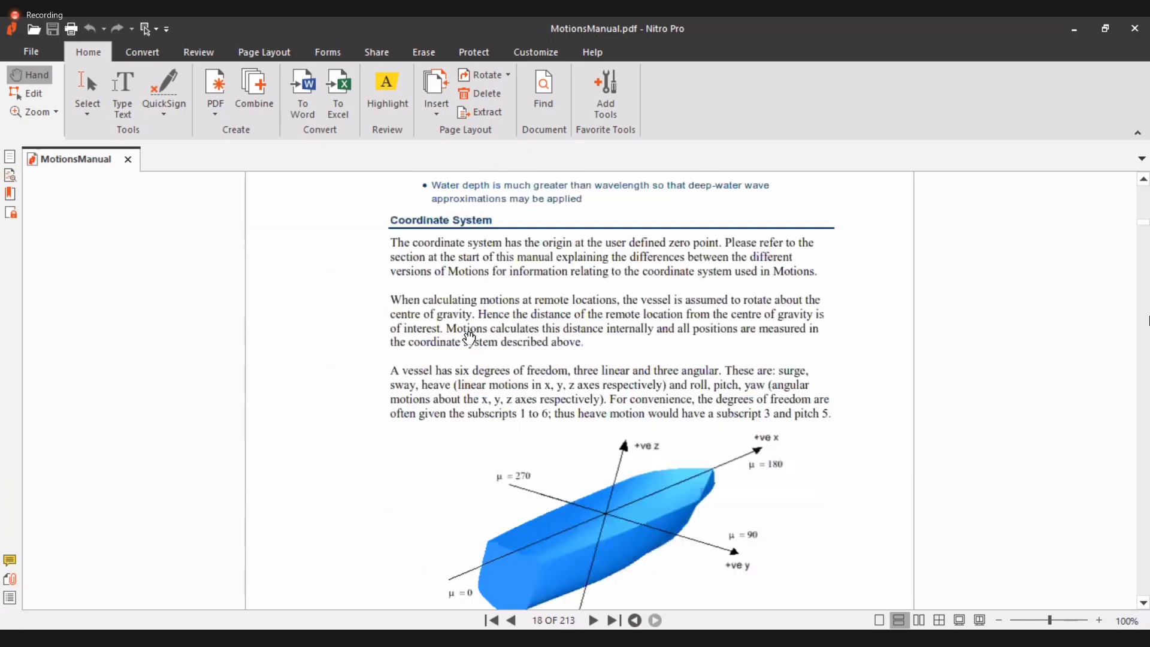
scroll(469, 338, down, 8)
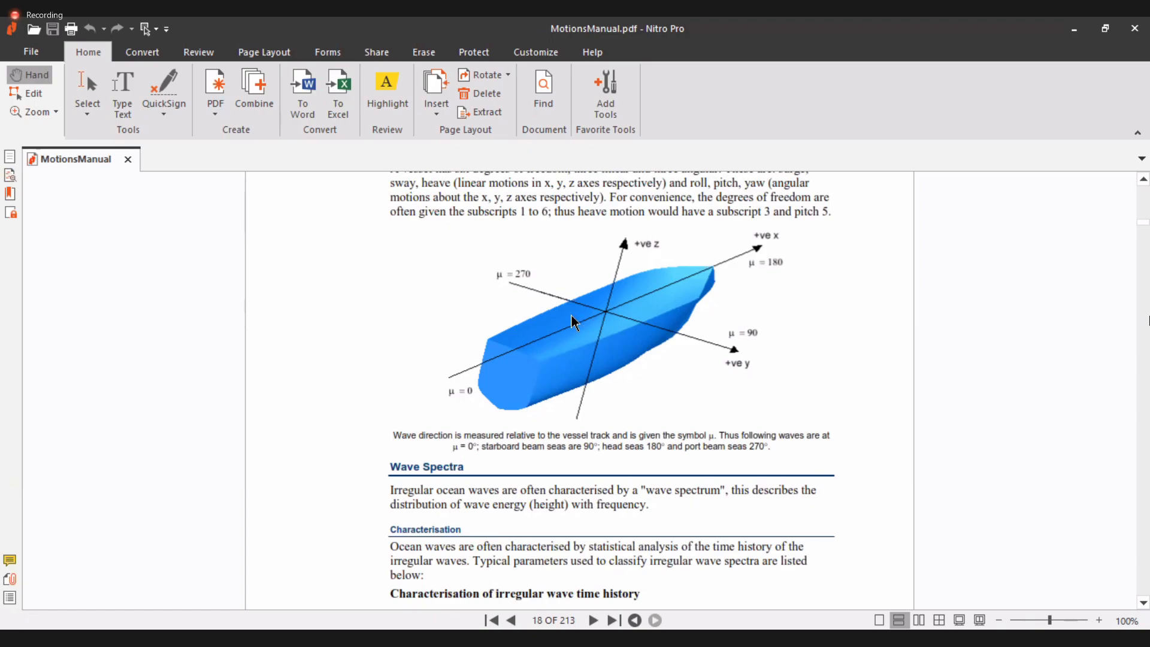
scroll(573, 309, down, 4)
scroll(472, 280, down, 10)
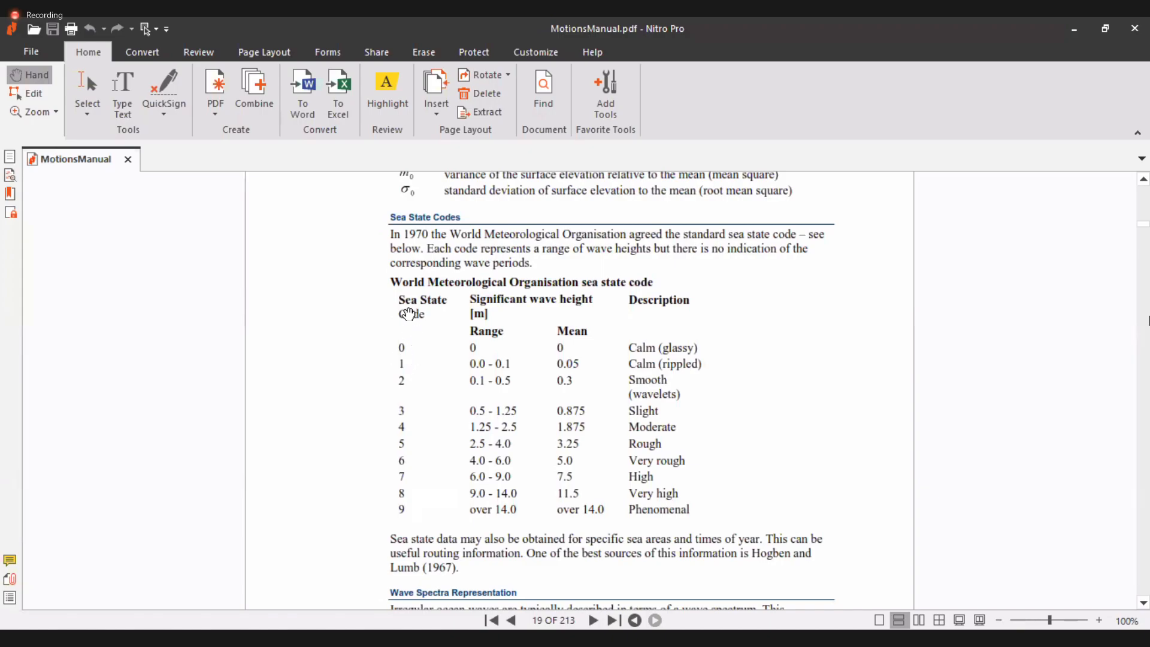
Read the manual's sea state codes, wave spectra, vessel response, statistical measures and solver sections up to Chapter 2 Using Motions
scroll(440, 308, down, 3)
scroll(440, 310, up, 3)
scroll(457, 271, down, 2)
scroll(457, 272, up, 1)
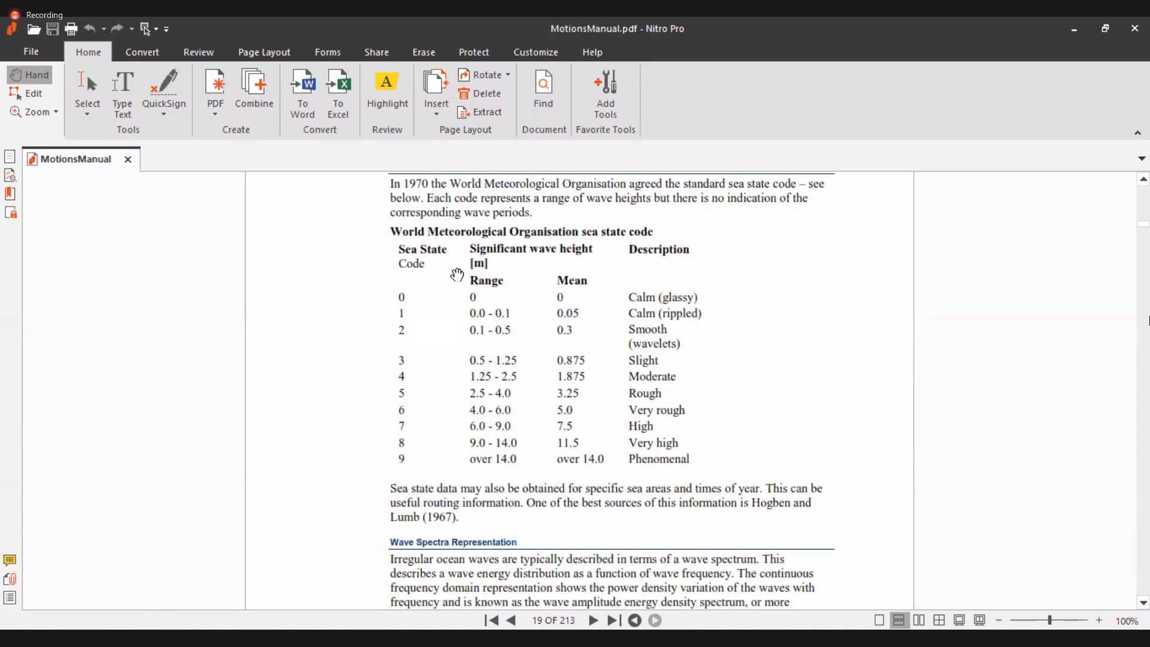
scroll(457, 275, down, 8)
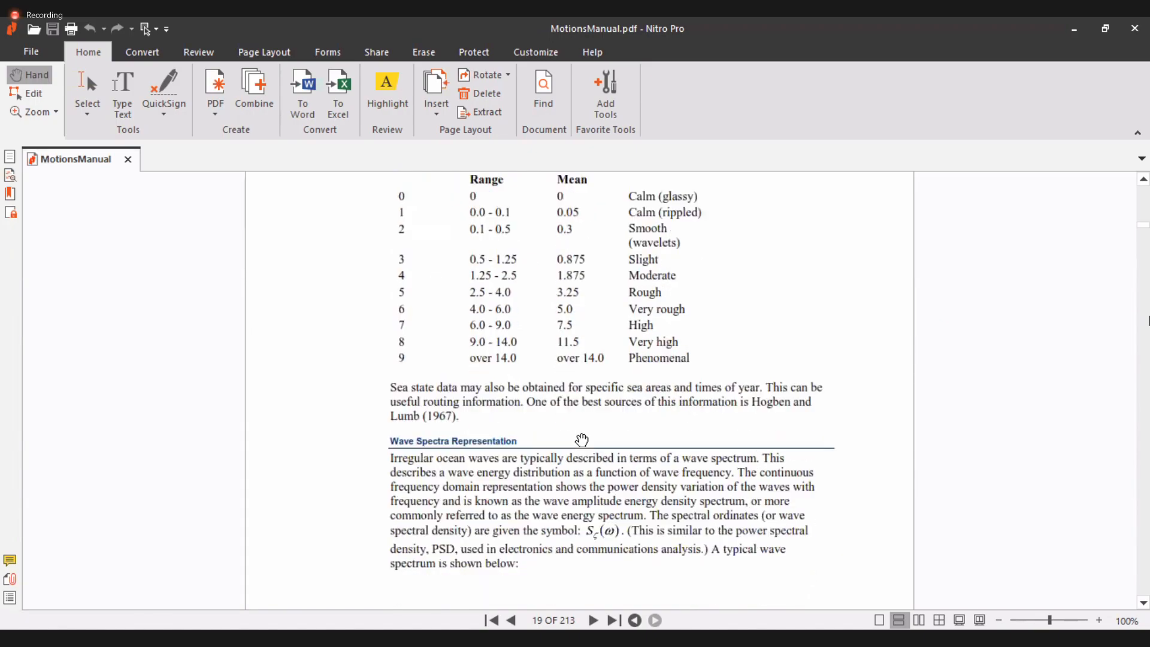
scroll(534, 354, down, 8)
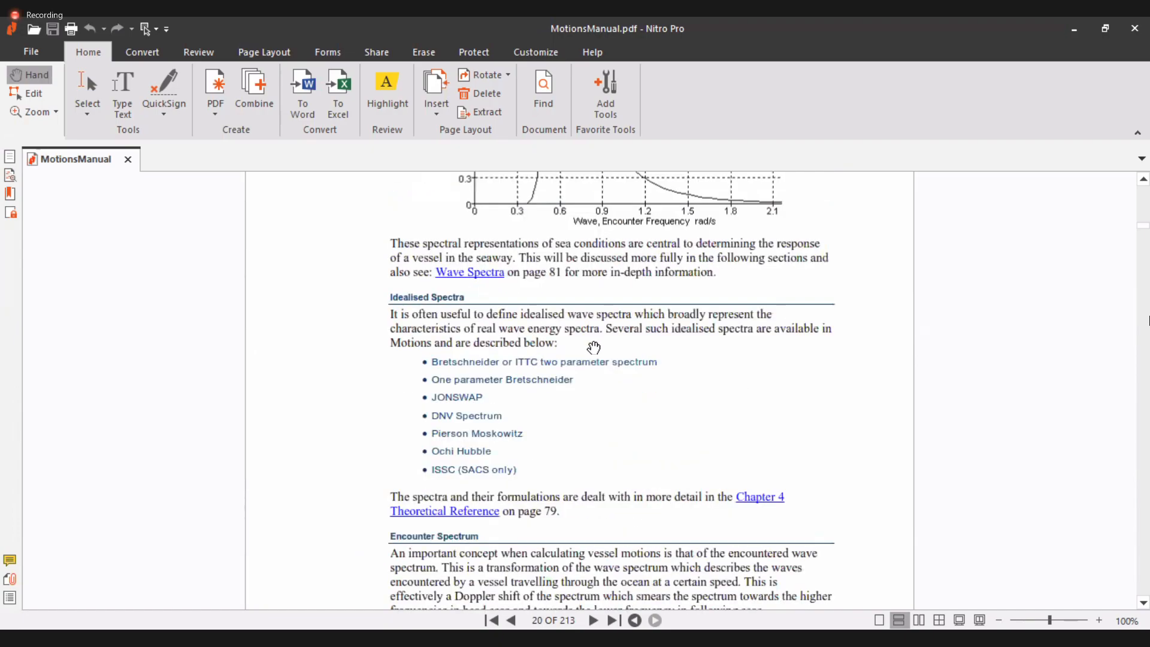
scroll(584, 330, down, 3)
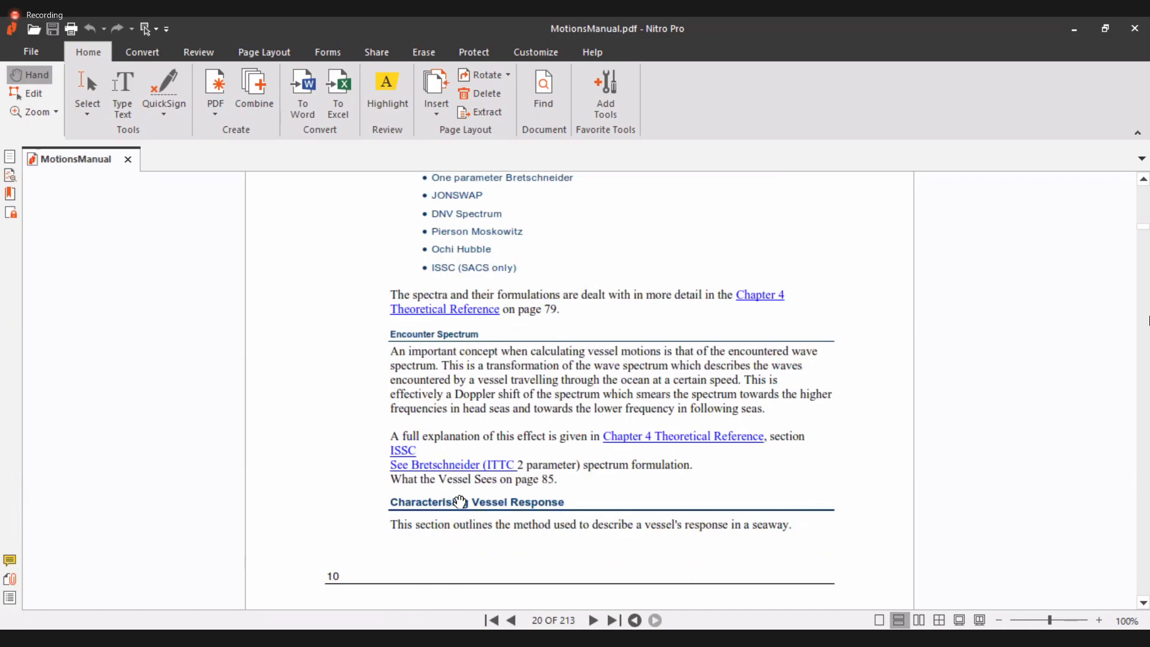
scroll(459, 502, down, 5)
scroll(459, 488, down, 4)
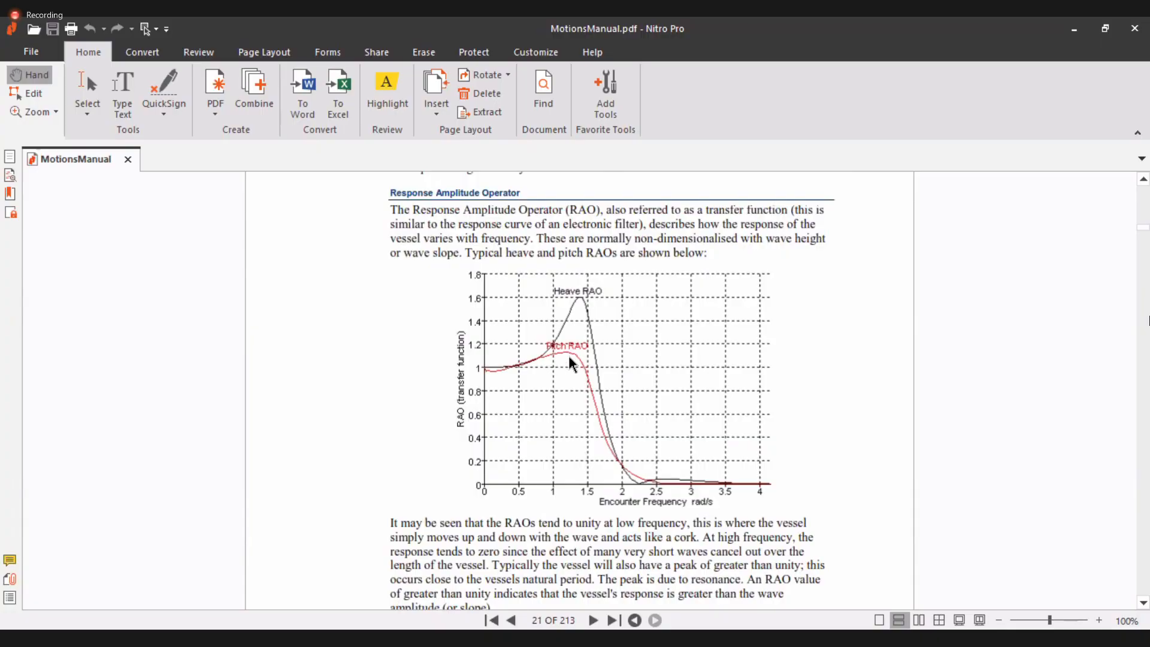
scroll(572, 360, down, 10)
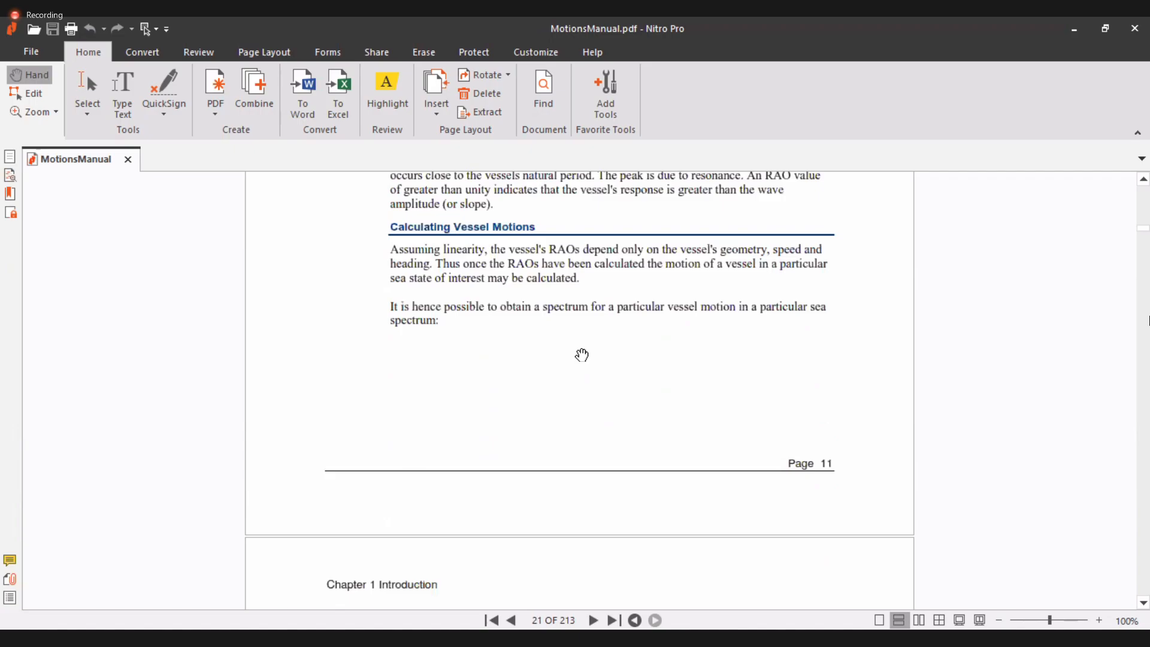
scroll(581, 359, down, 5)
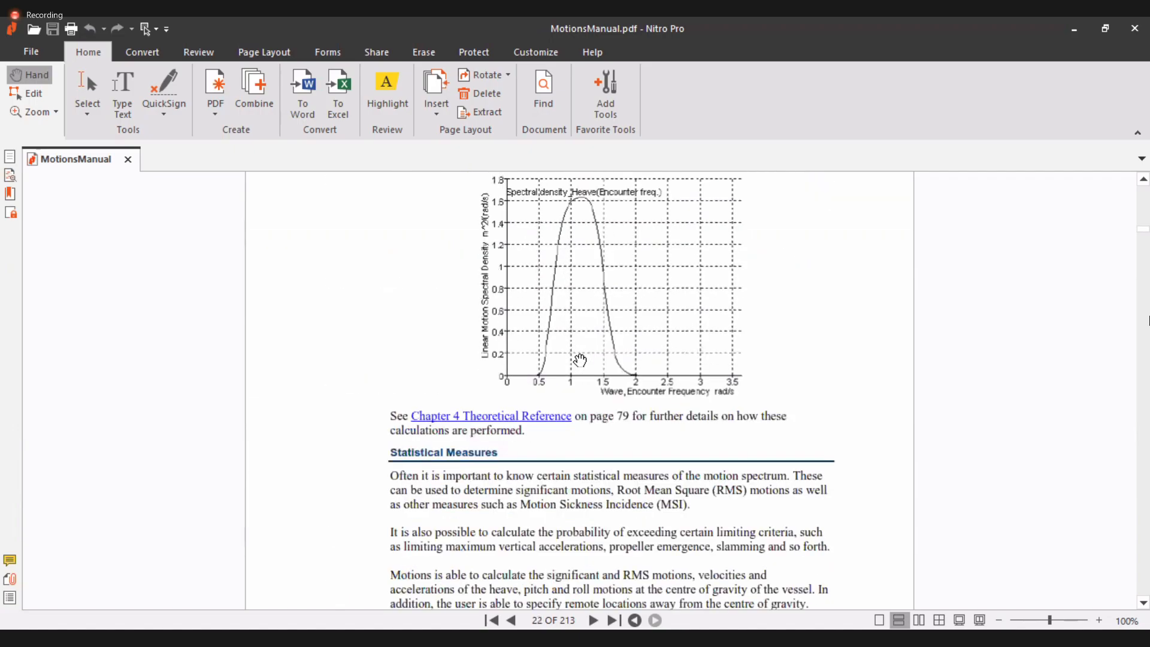
scroll(580, 360, down, 6)
scroll(580, 360, down, 15)
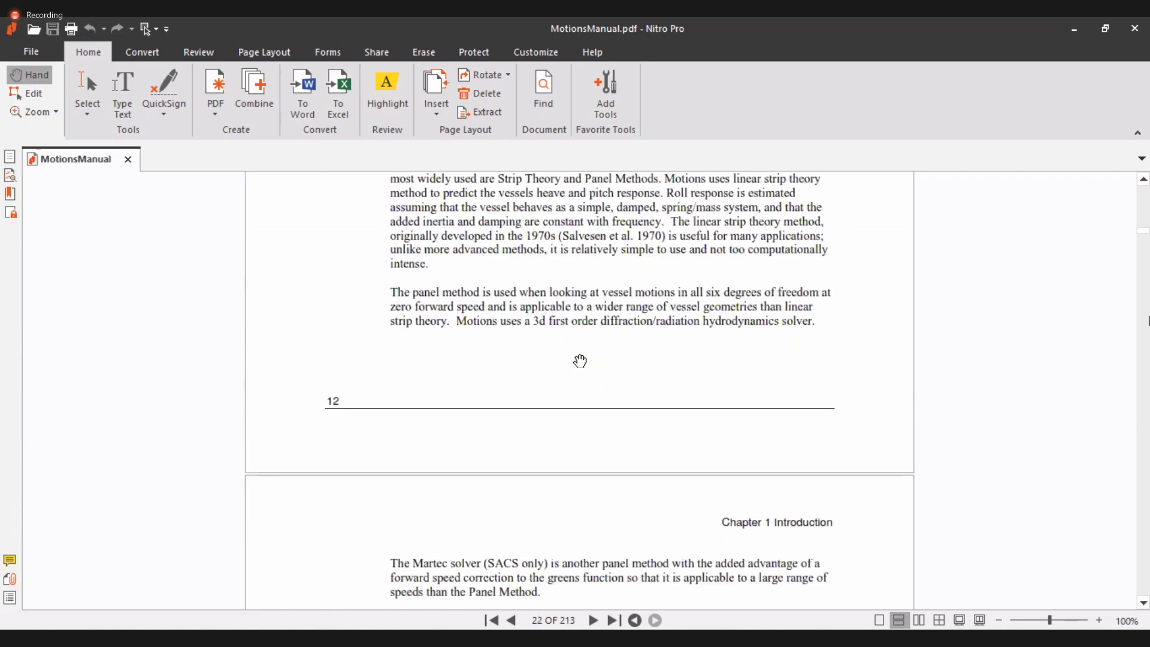
scroll(577, 367, down, 3)
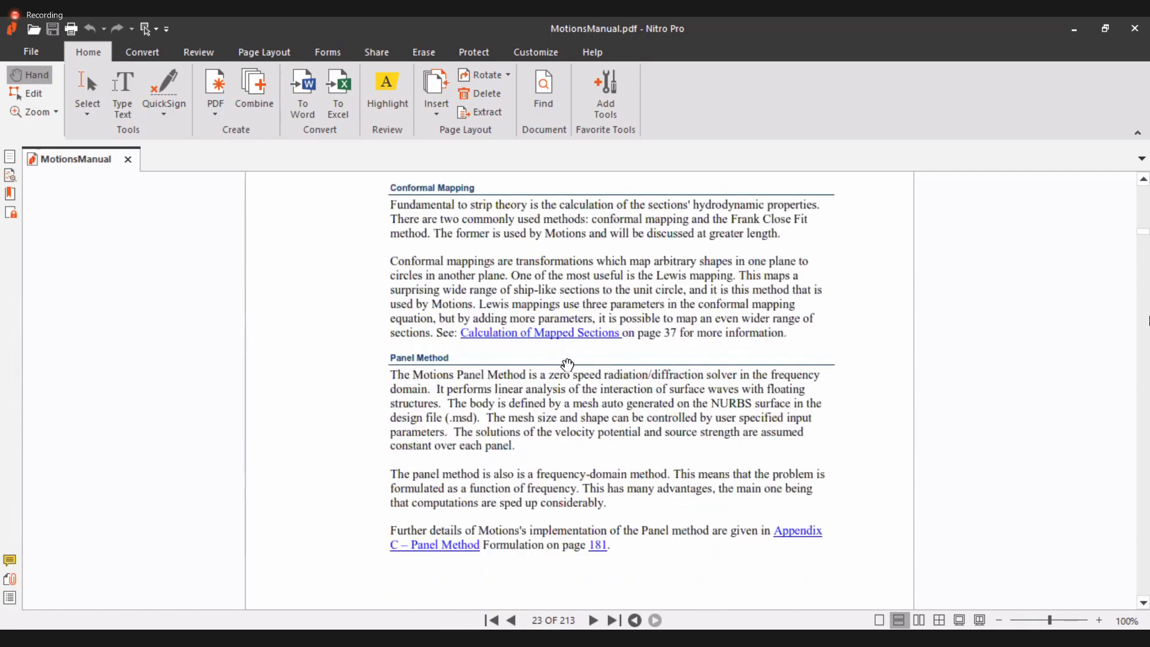
scroll(567, 365, down, 6)
scroll(567, 365, down, 6)
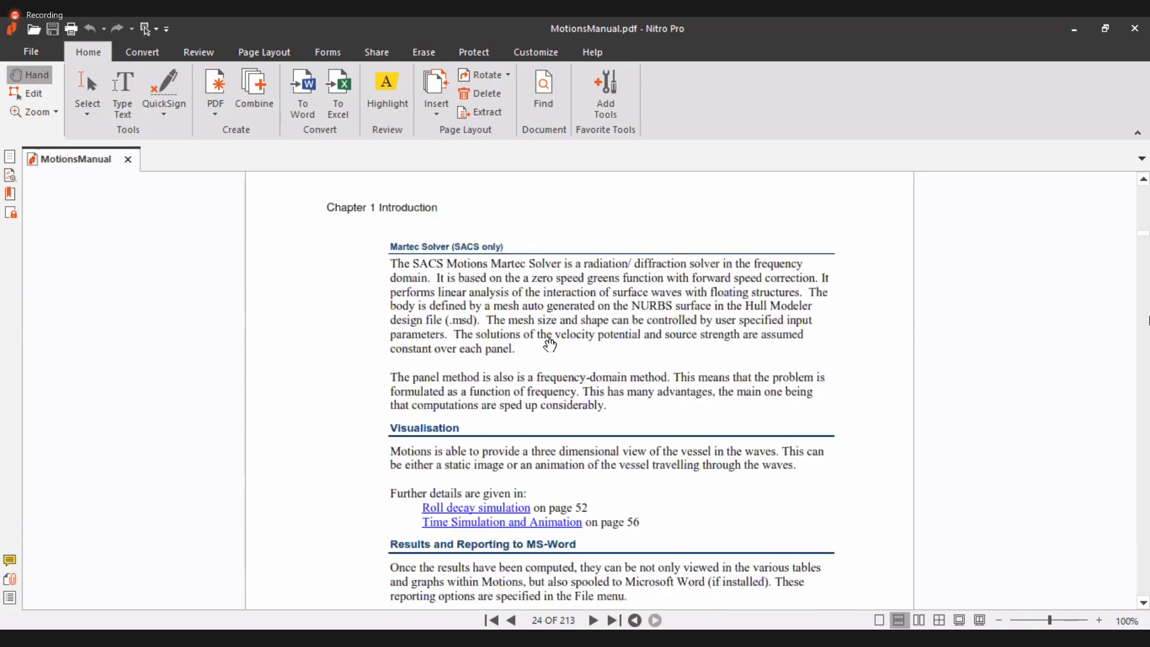
scroll(554, 344, down, 17)
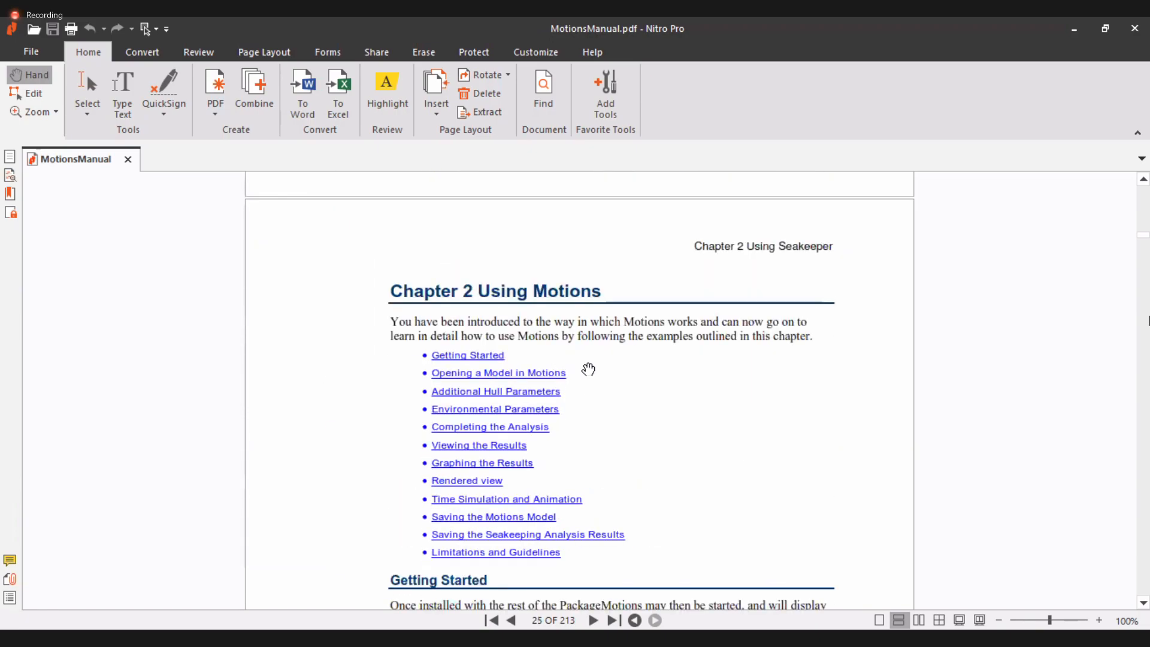
scroll(586, 370, down, 1)
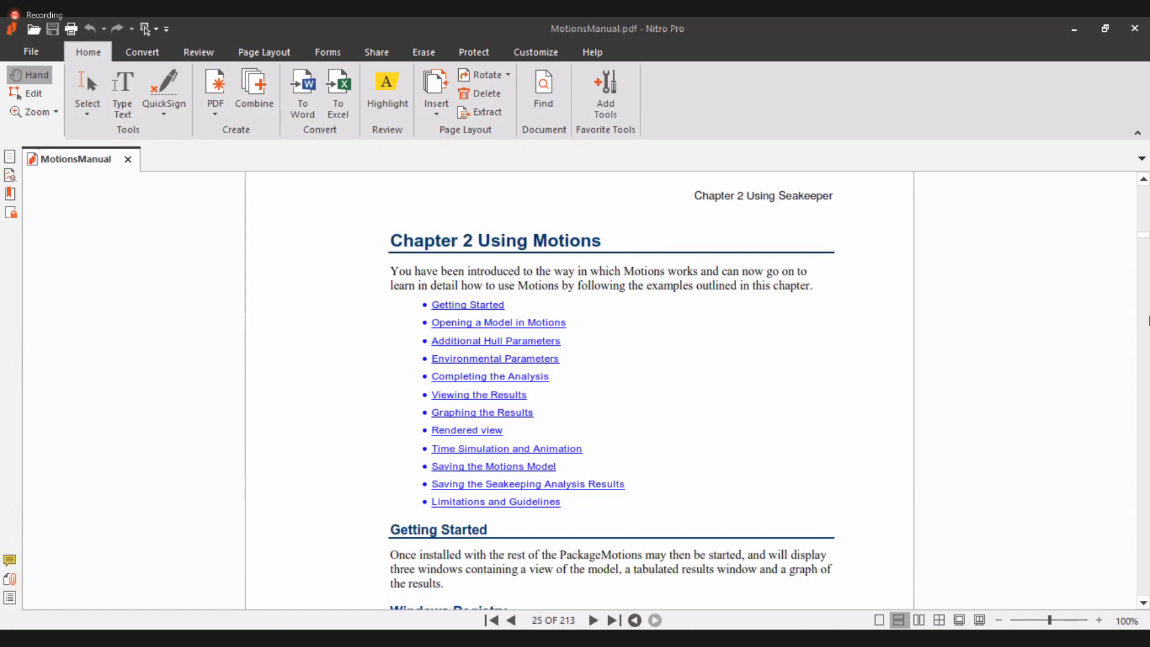
Switch to MAXSURF Motions and browse the Analysis menu options
key(alt+Tab)
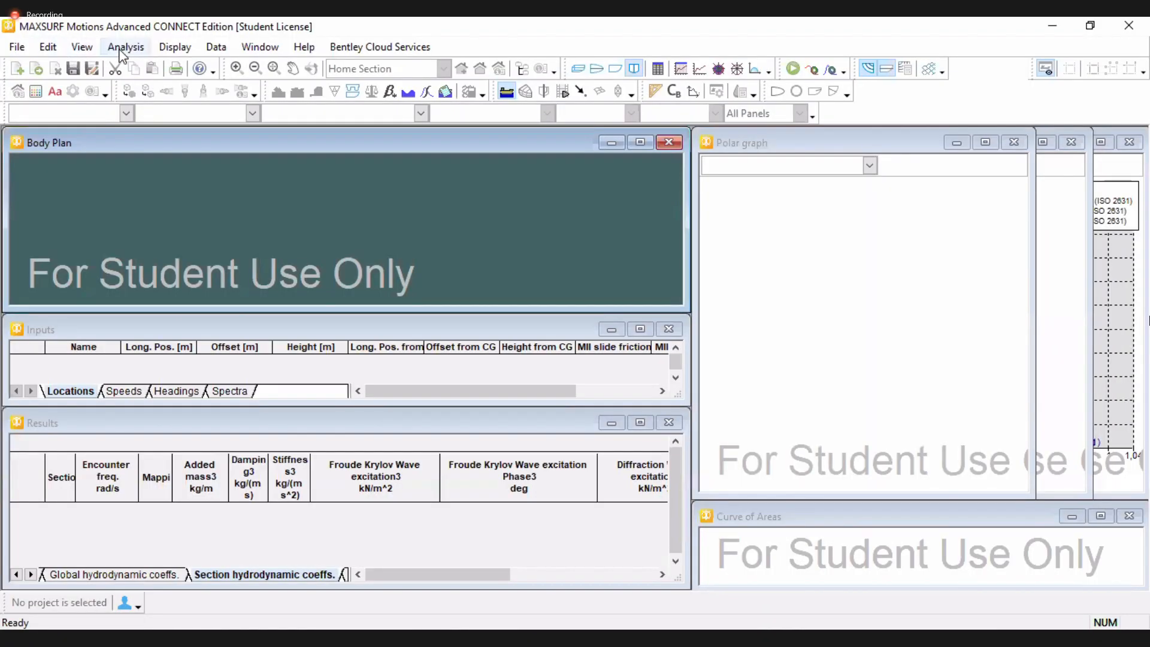
click(122, 48)
mouse_move(138, 70)
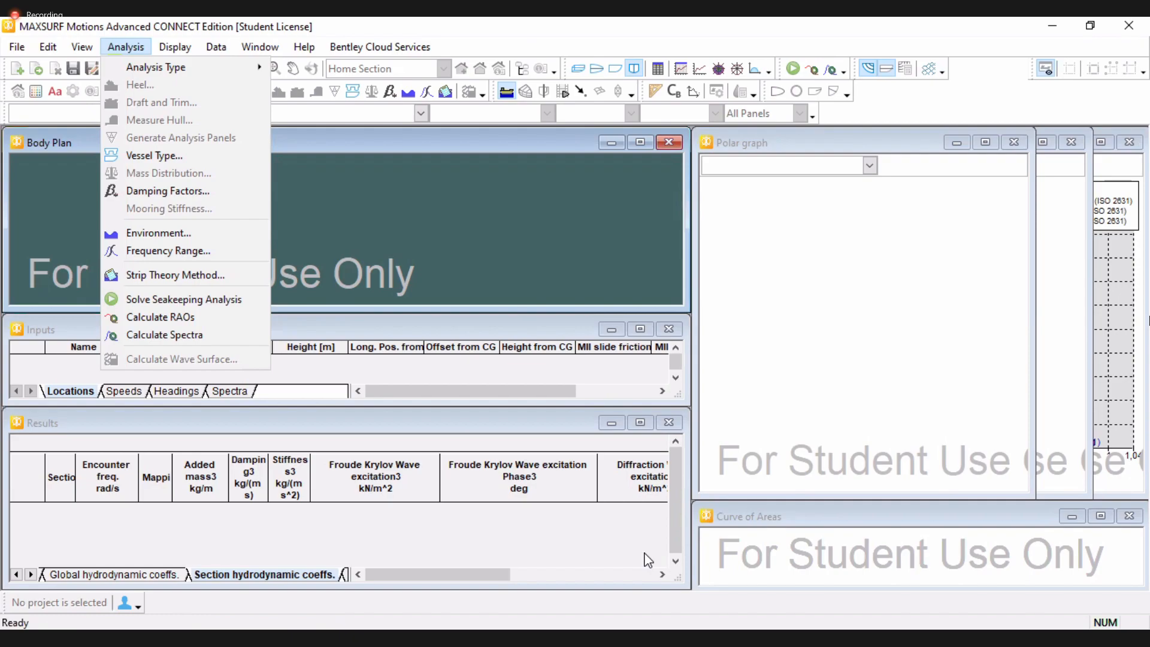
click(472, 322)
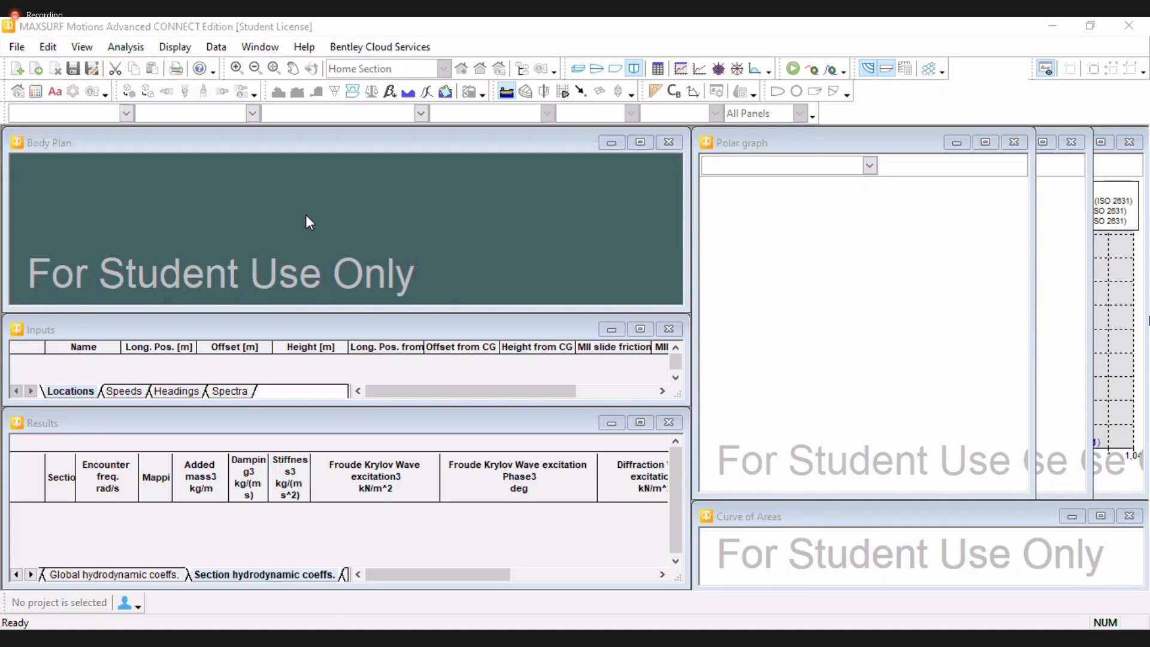
Open the Environment settings to review water density and depth, then close them without changes
click(88, 61)
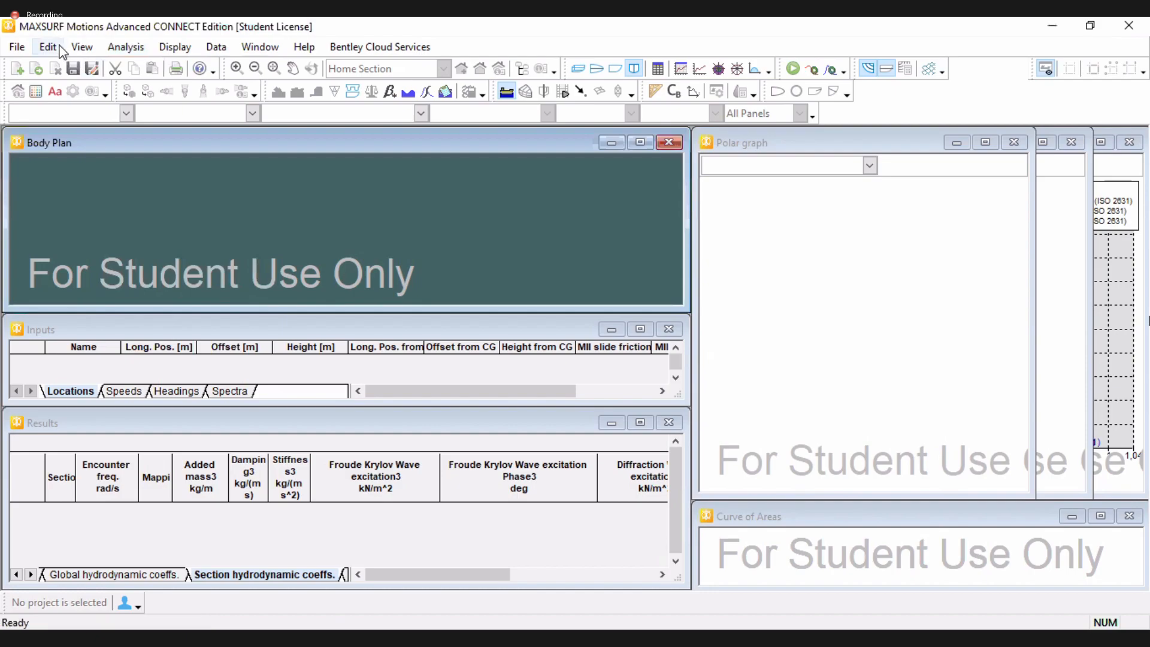
click(124, 46)
click(175, 230)
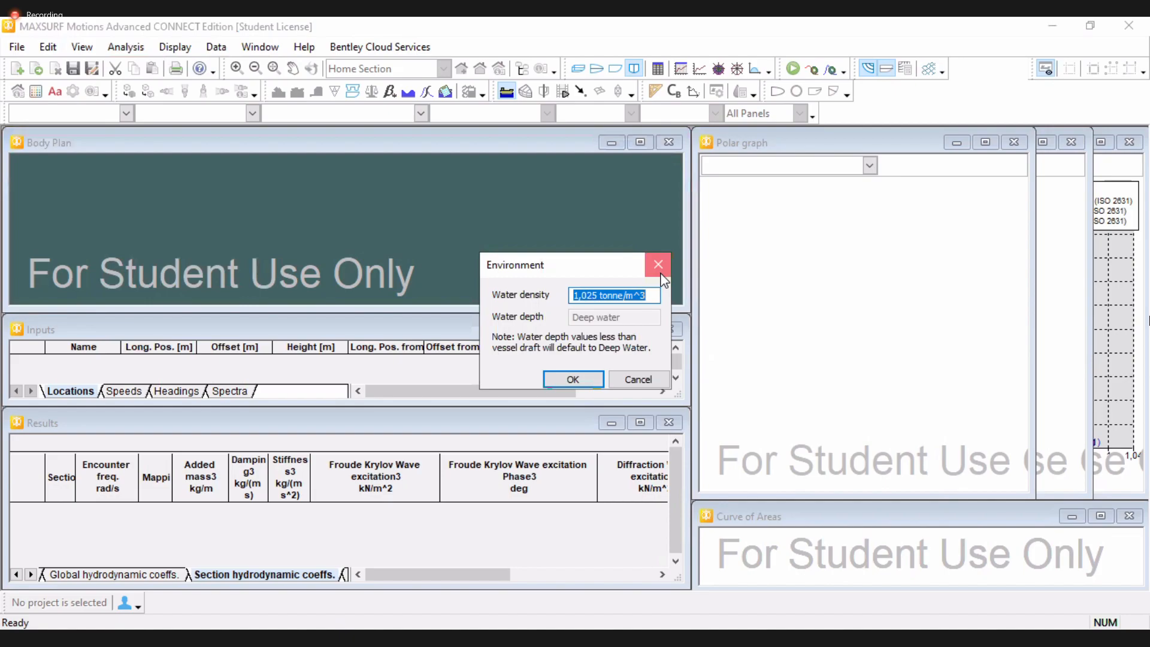
click(660, 272)
Open the Strip Theory Method dialog, review its transom terms, added resistance and wave force options, and close it
click(125, 48)
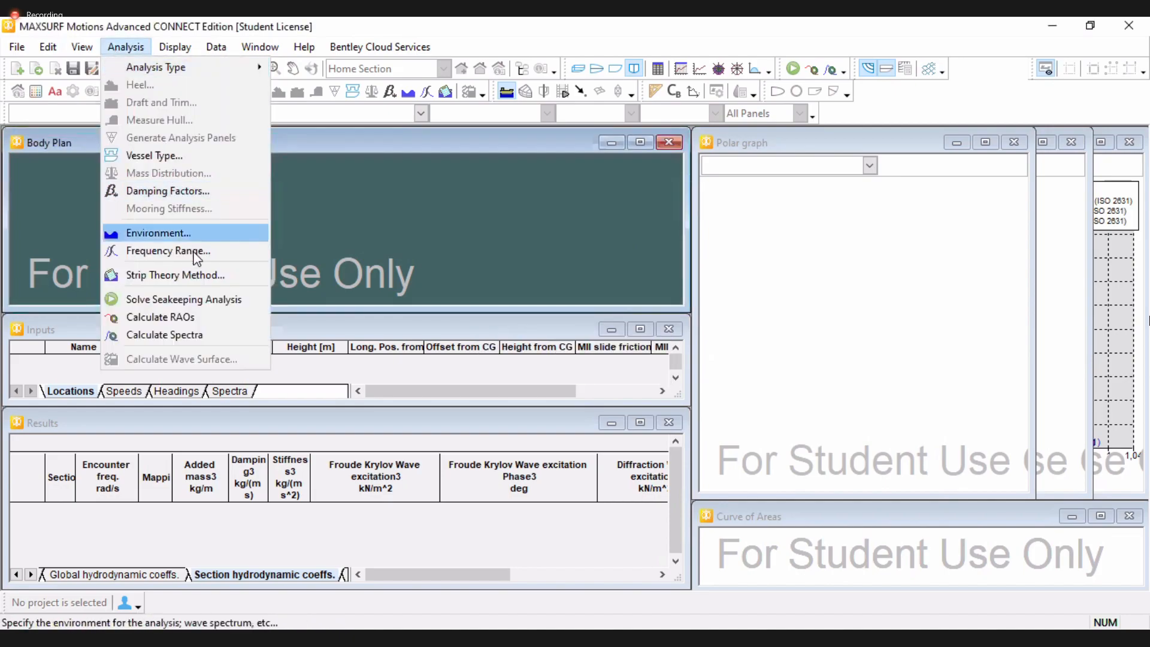
key(Escape)
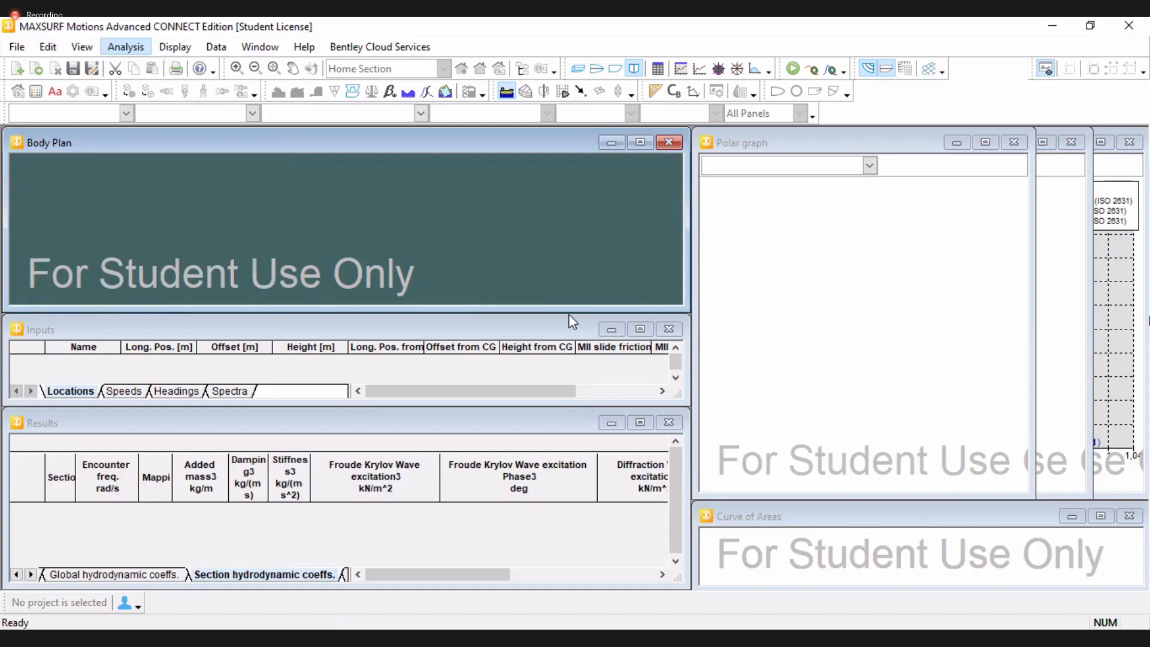
click(556, 291)
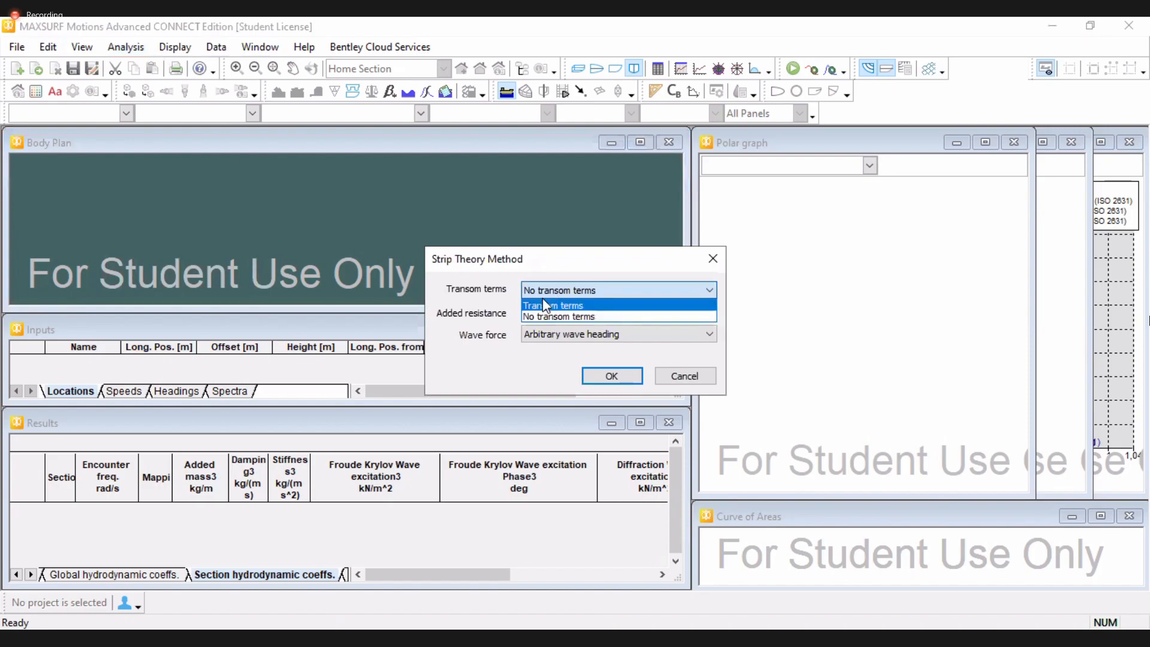
click(542, 316)
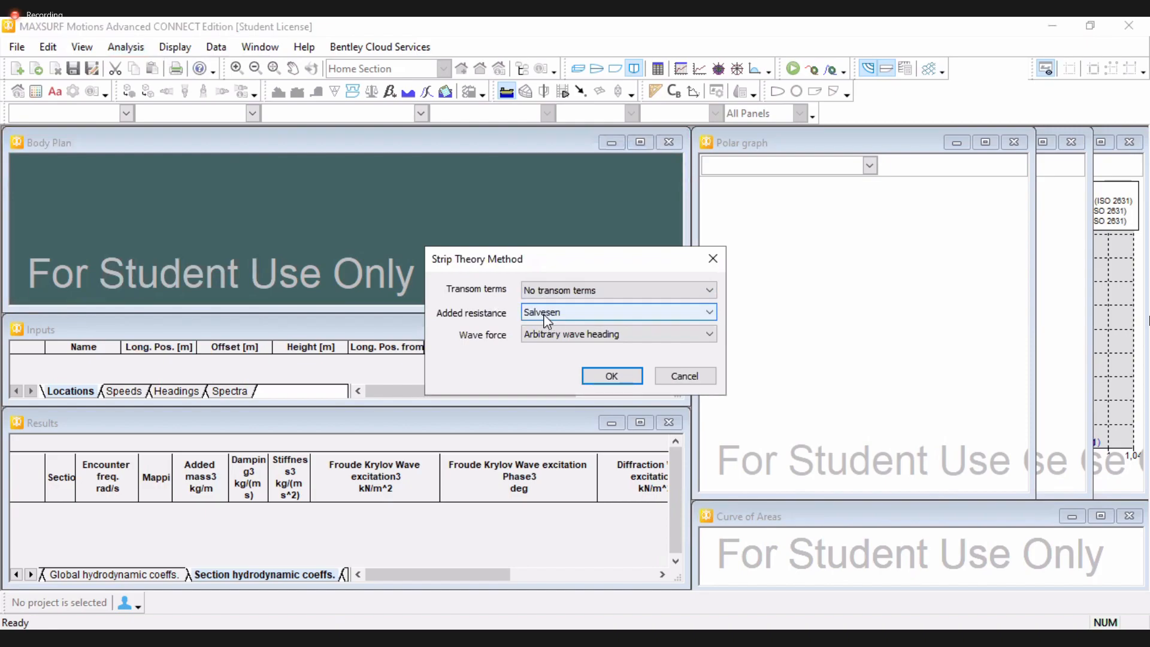
click(543, 314)
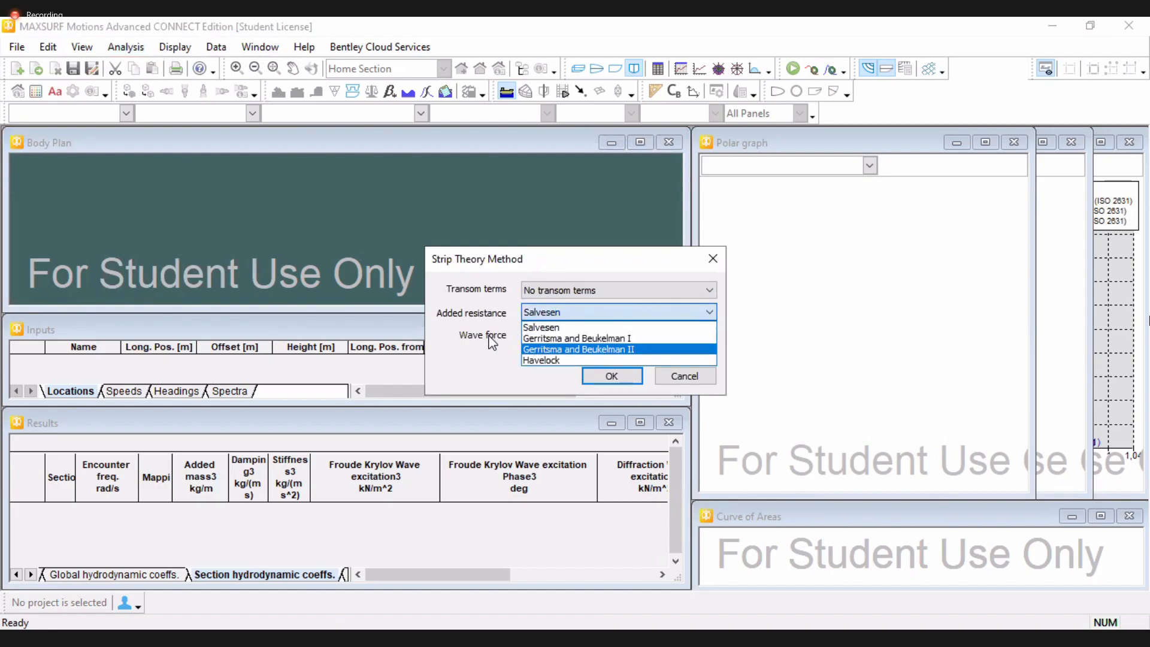
click(492, 340)
click(555, 339)
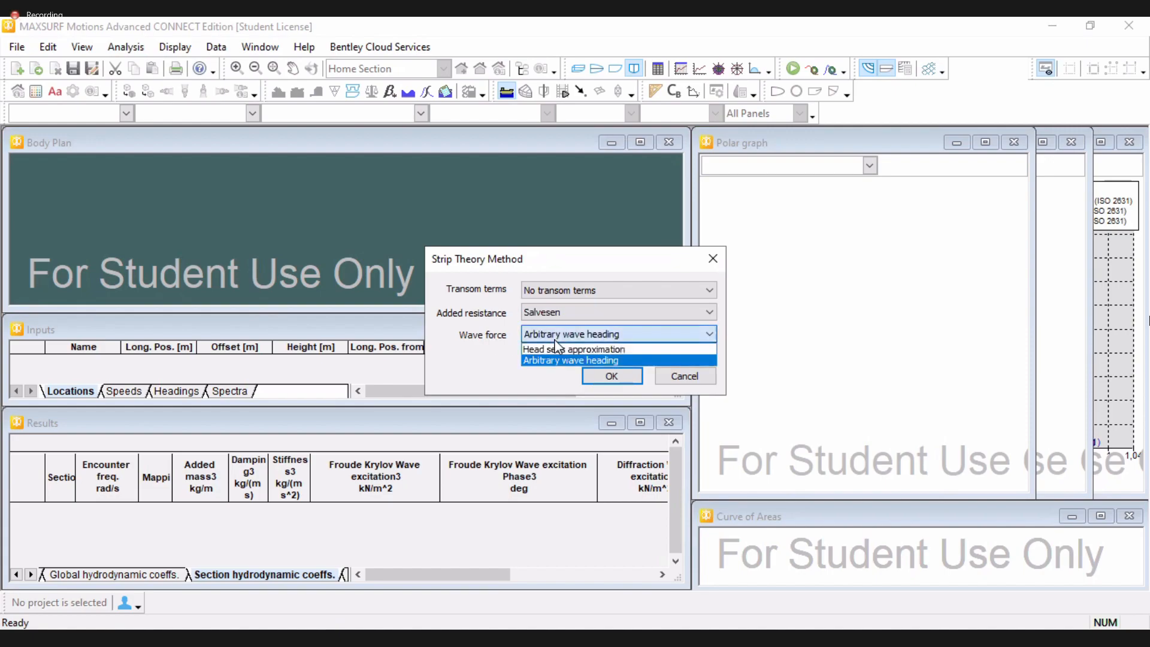
click(483, 337)
click(712, 259)
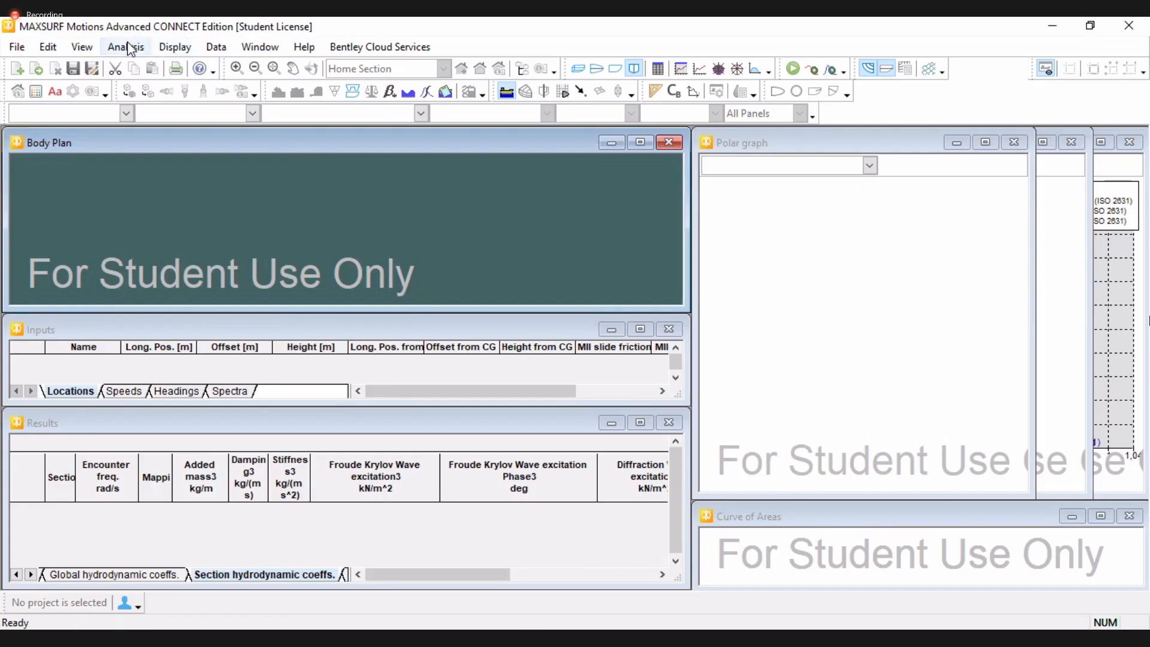
click(170, 47)
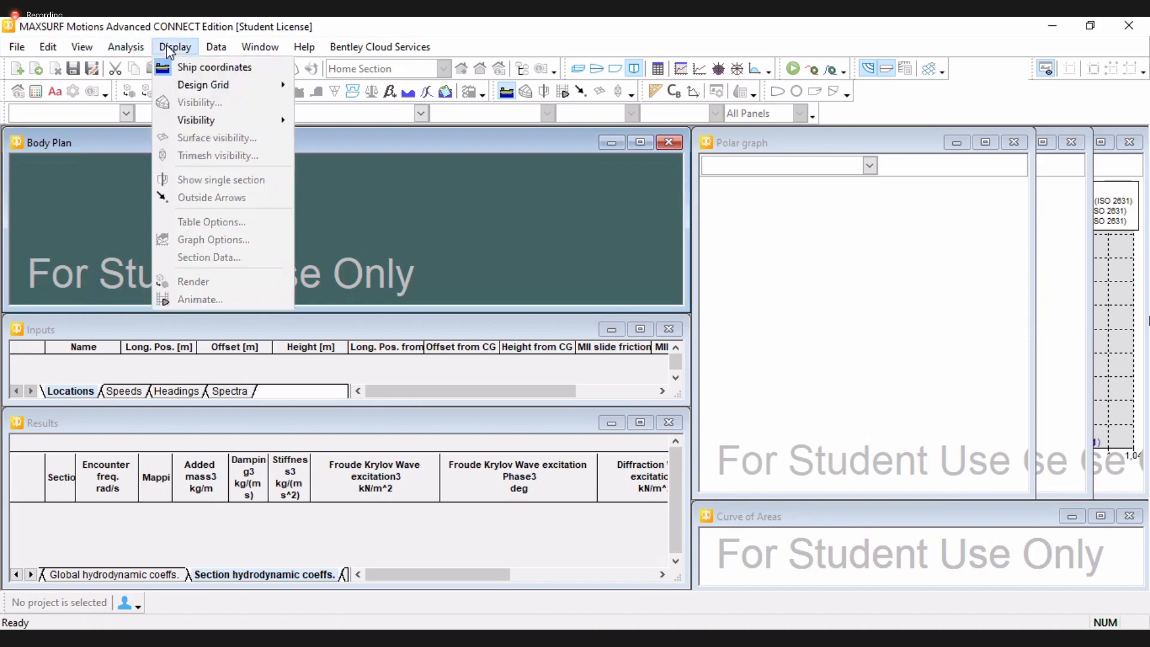
click(216, 47)
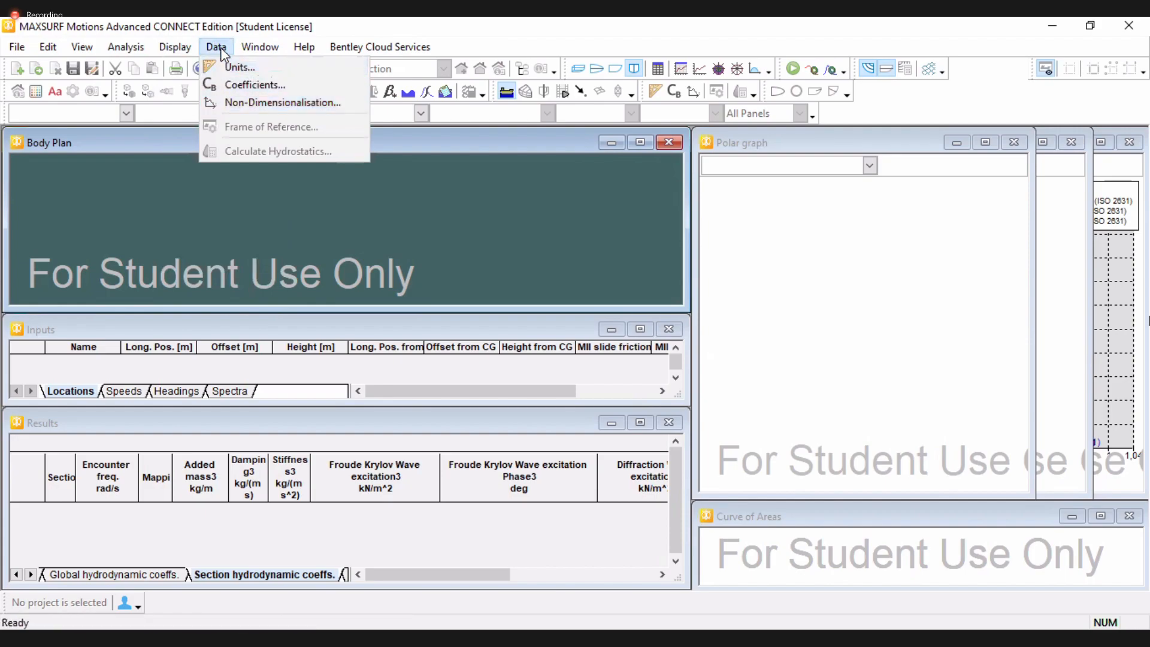
click(125, 48)
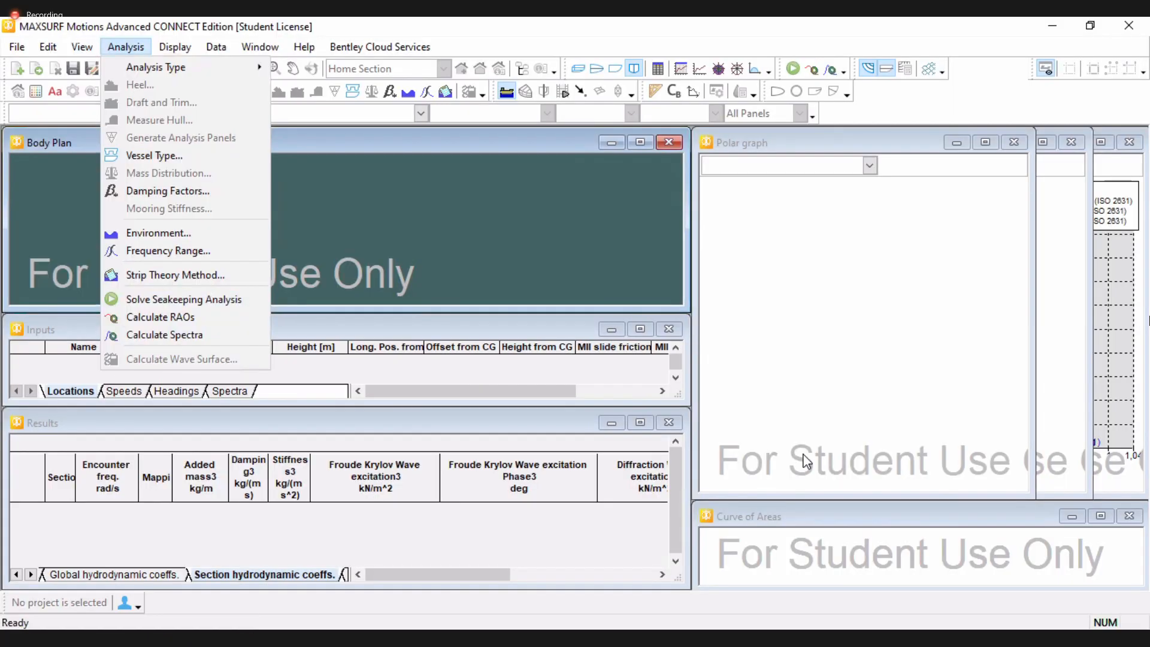
click(171, 50)
click(171, 49)
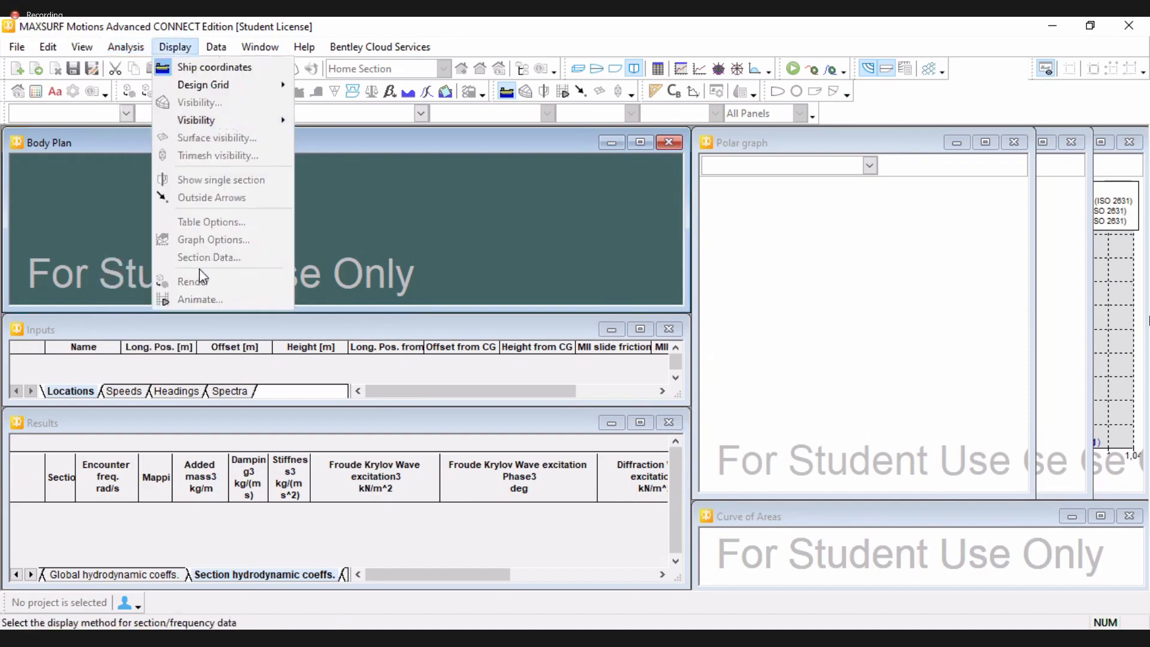
click(178, 297)
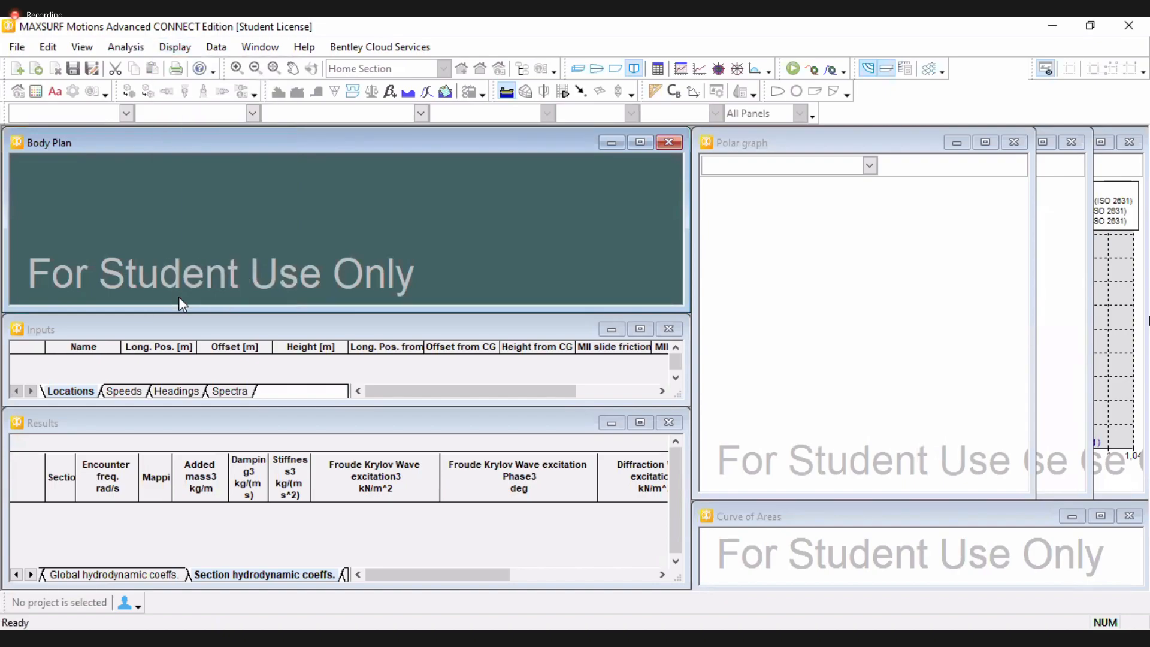
Maximise the Body Plan window and open the design file 10 GT V.msd
click(640, 142)
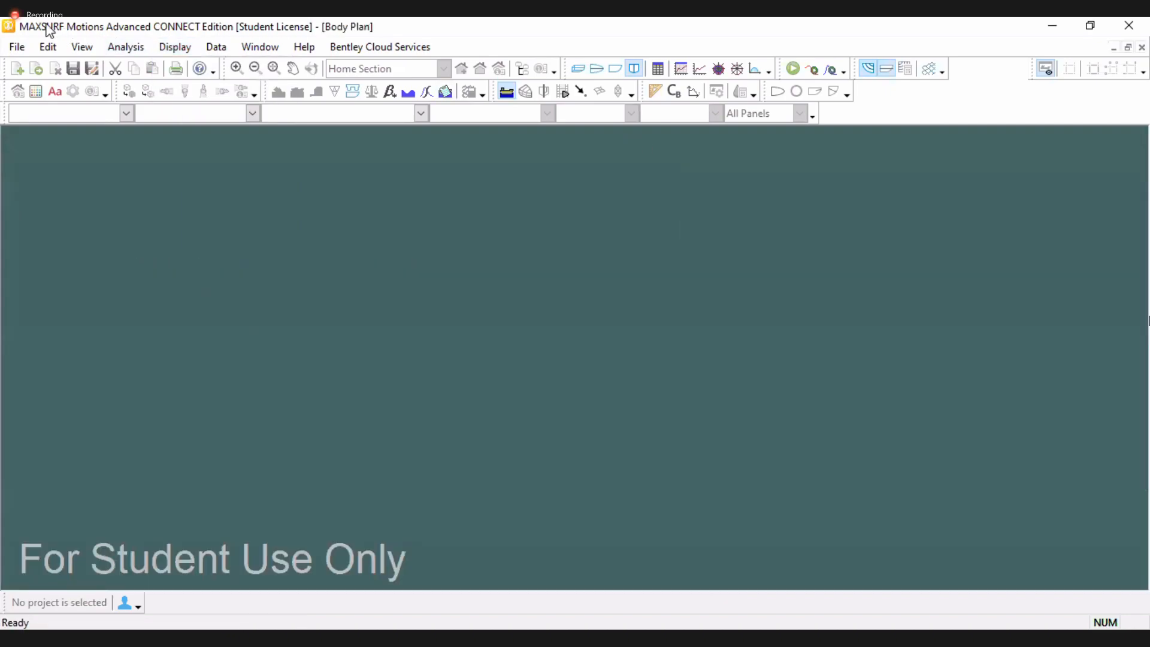
click(35, 70)
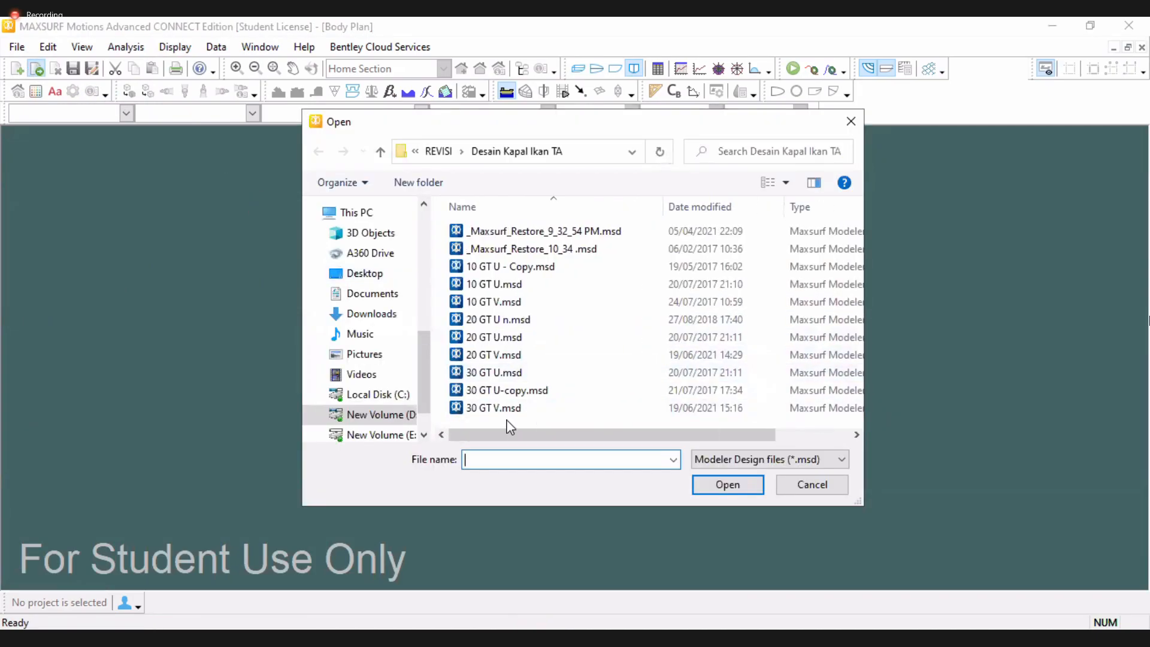
click(497, 301)
click(725, 484)
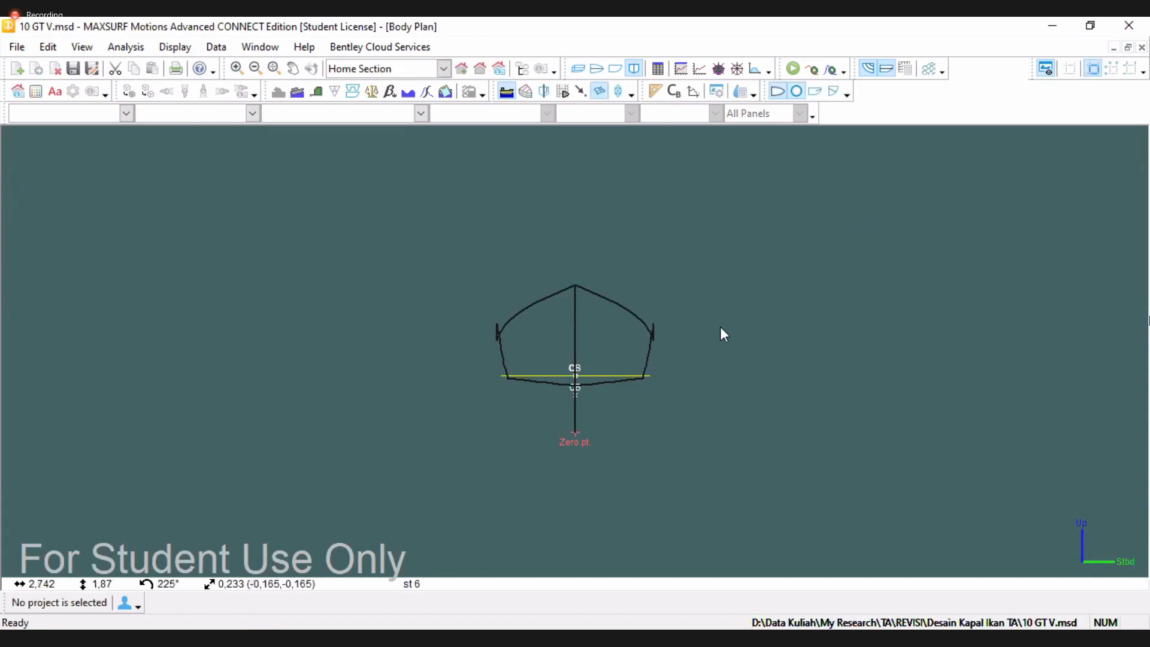
Switch to the profile view and run Measure Hull on the default hull surface to generate the analysis sections
click(615, 73)
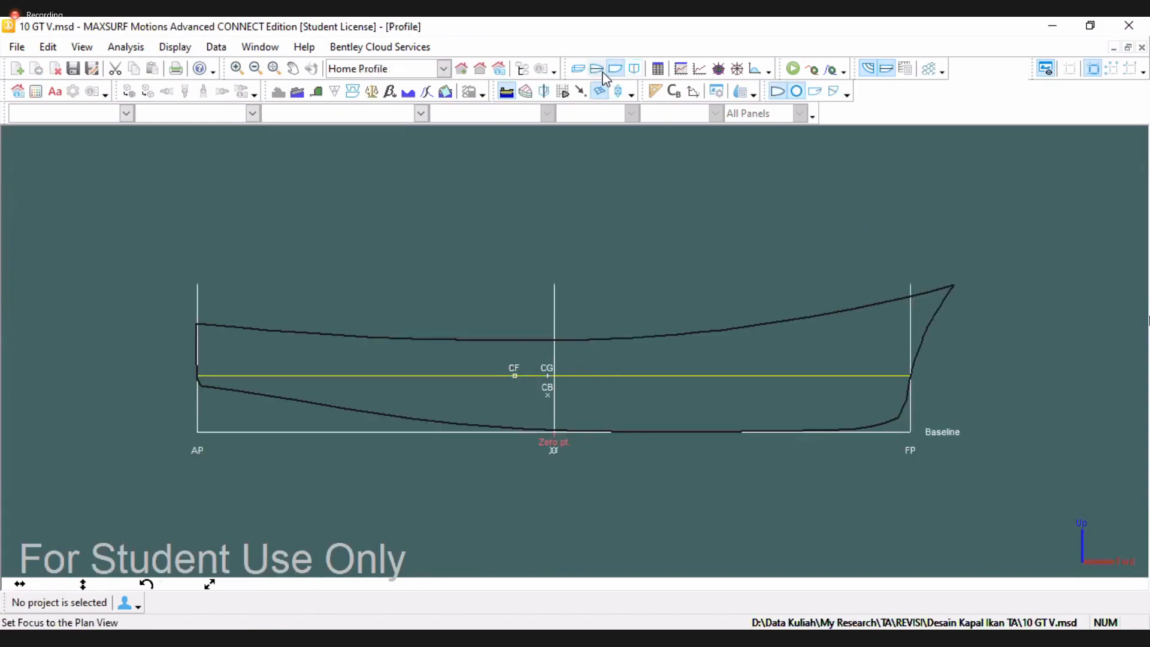
click(127, 47)
click(179, 106)
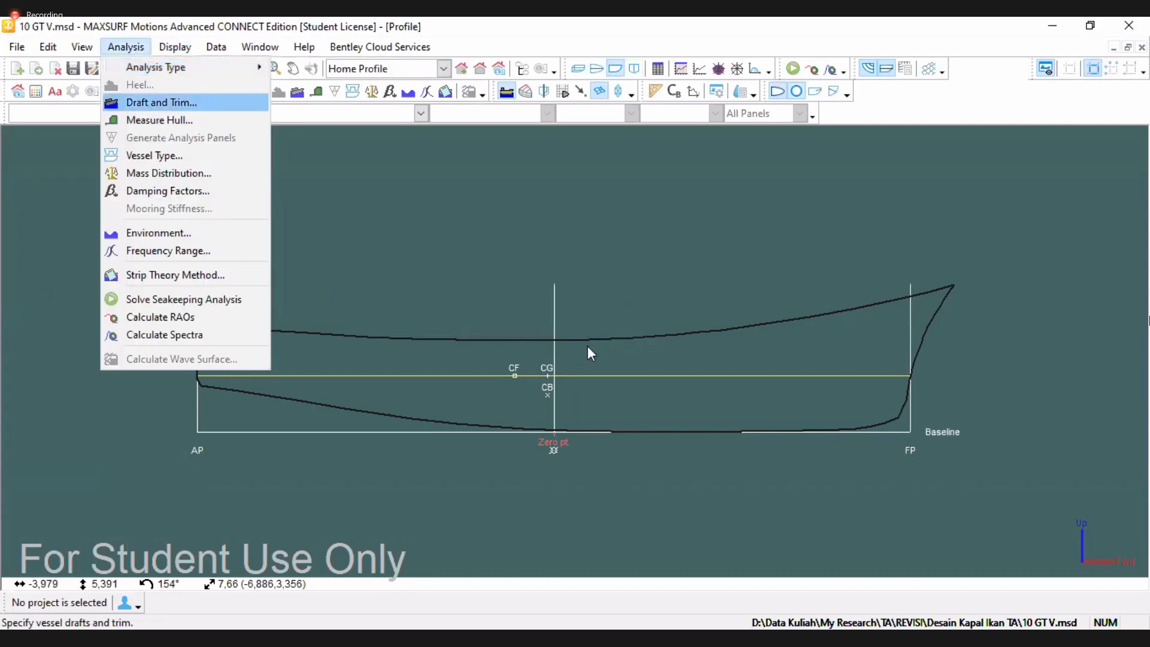
click(551, 395)
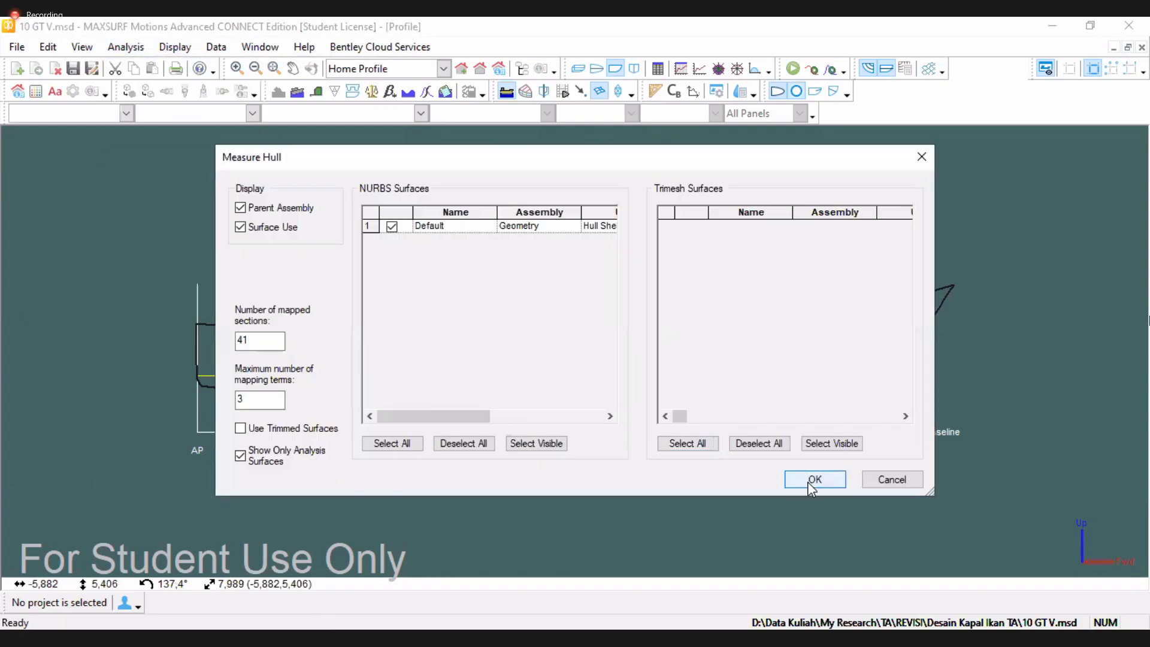
click(811, 479)
Set the vessel type to Monohull
click(126, 46)
click(191, 154)
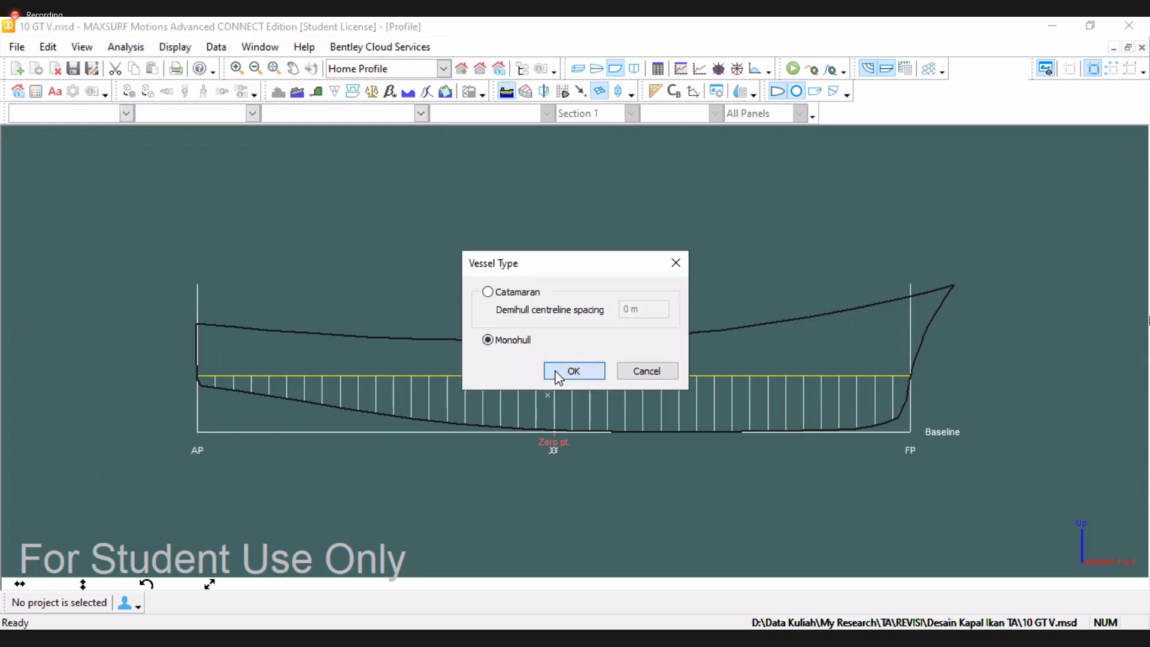
click(573, 371)
Open the inputs table and rename the remote location as FP
click(125, 46)
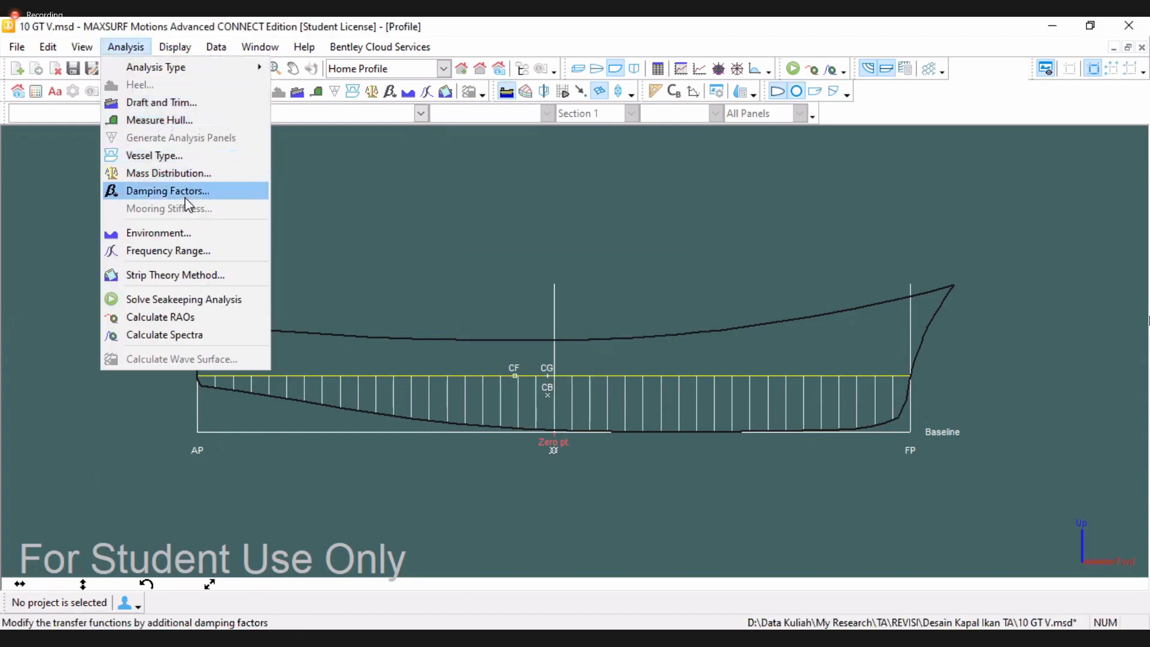
click(547, 208)
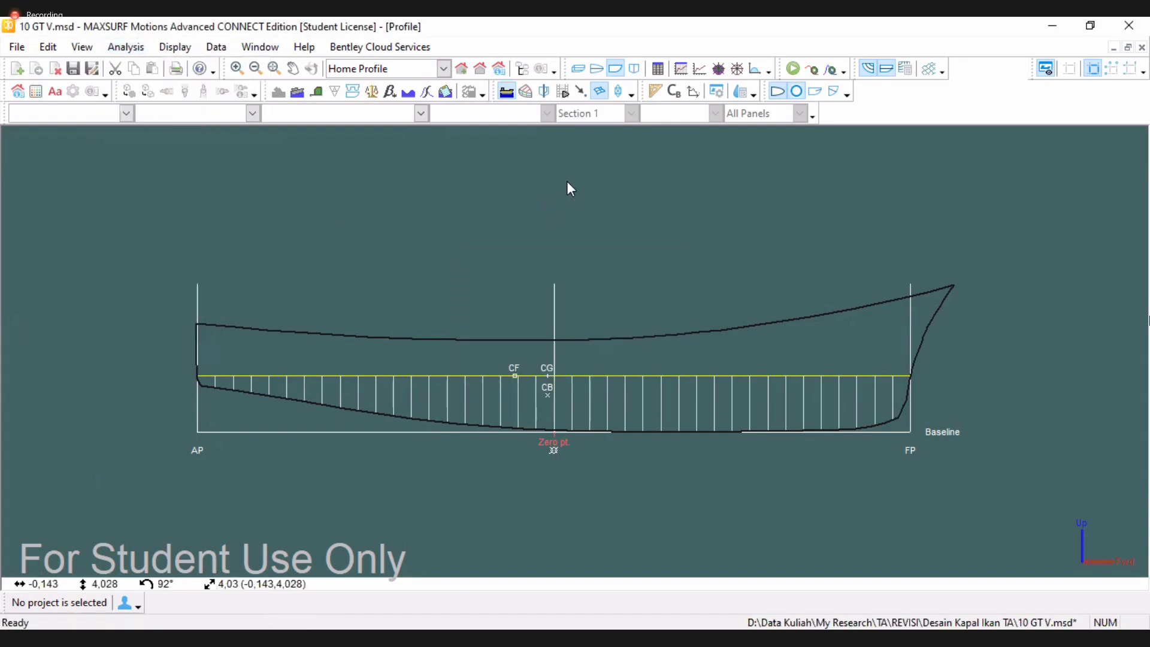
click(657, 71)
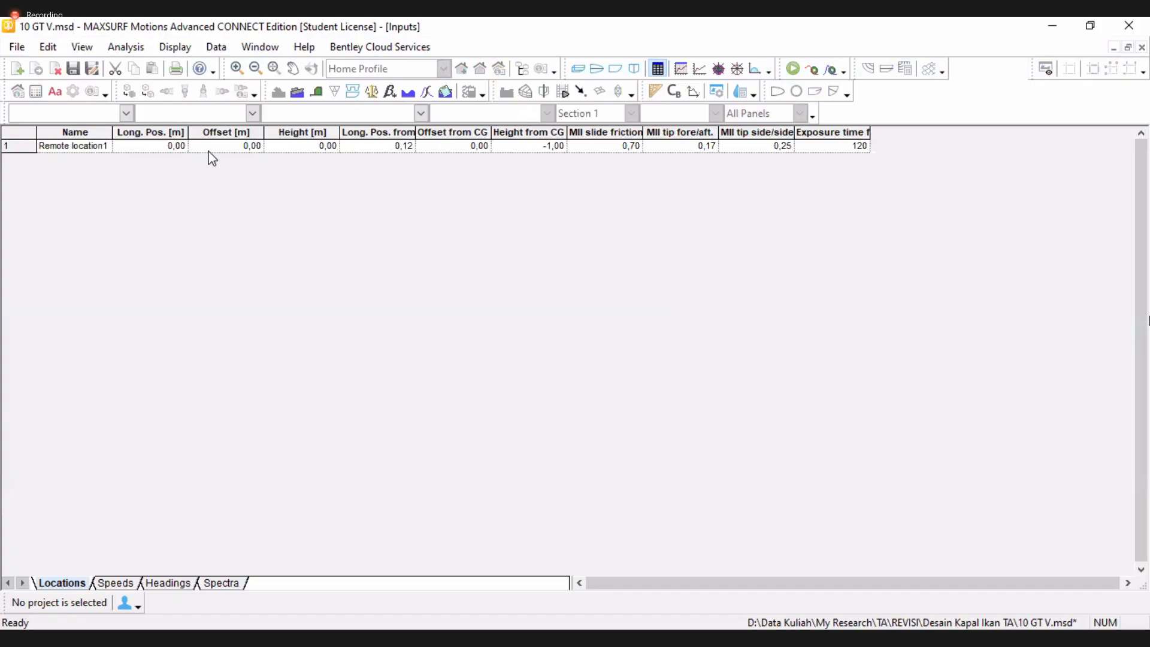
click(81, 149)
text(FP)
click(149, 150)
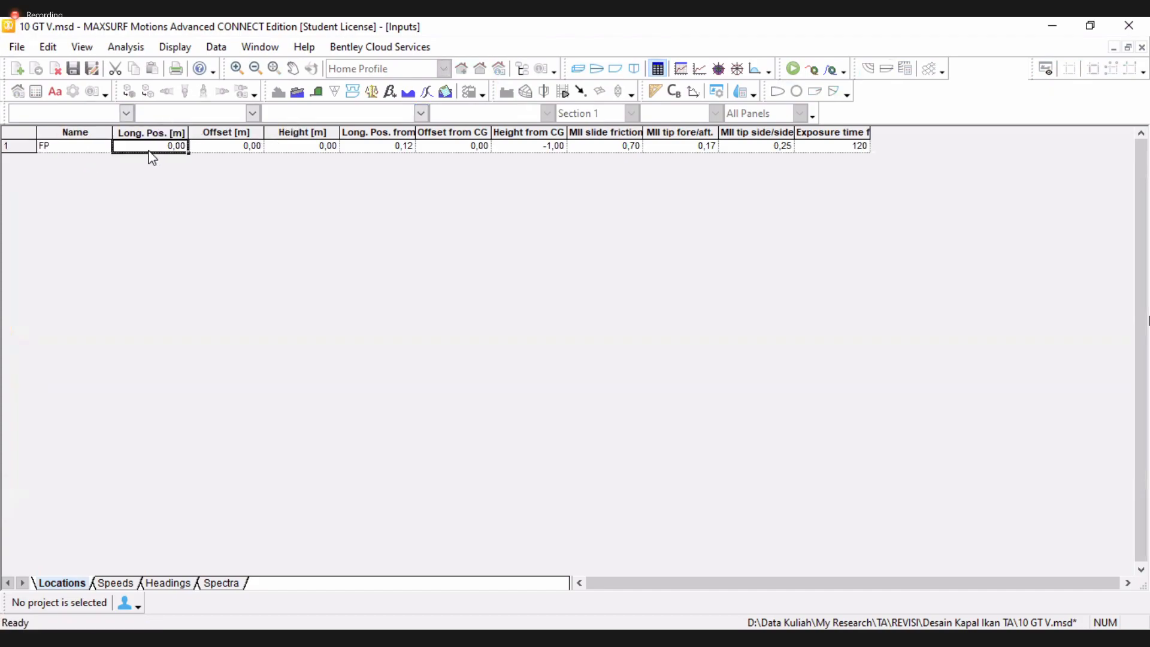
Set the FP location's longitudinal position to 11 m and its height to 2.5 m
text(11)
click(313, 149)
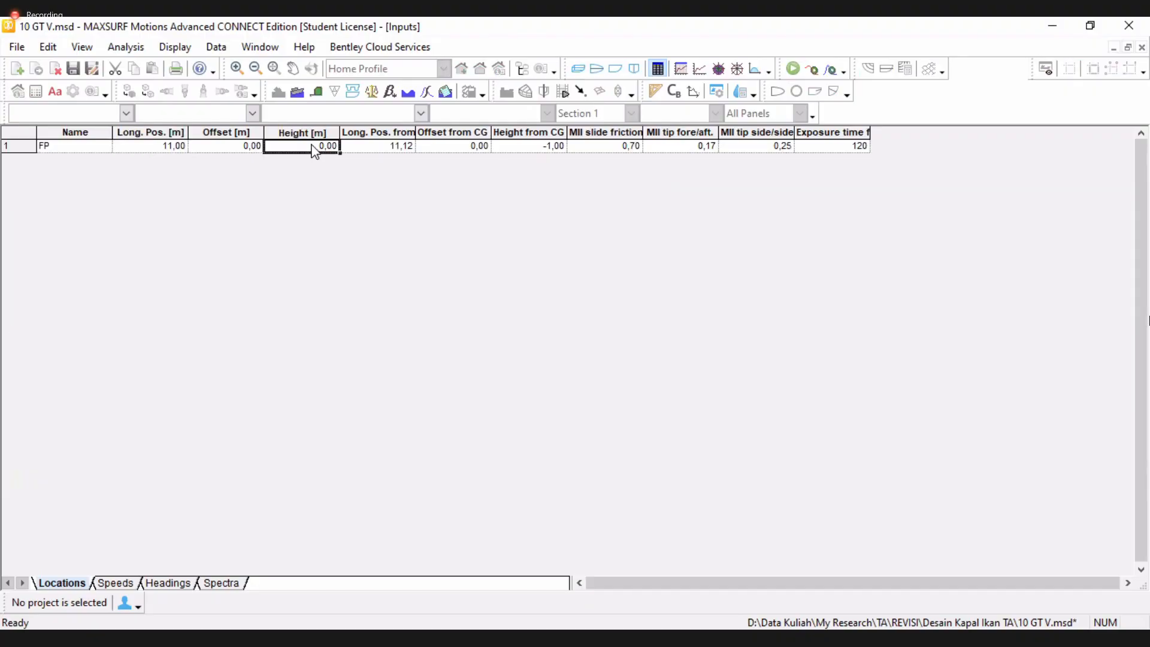
text(2)
drag(371, 149, 558, 106)
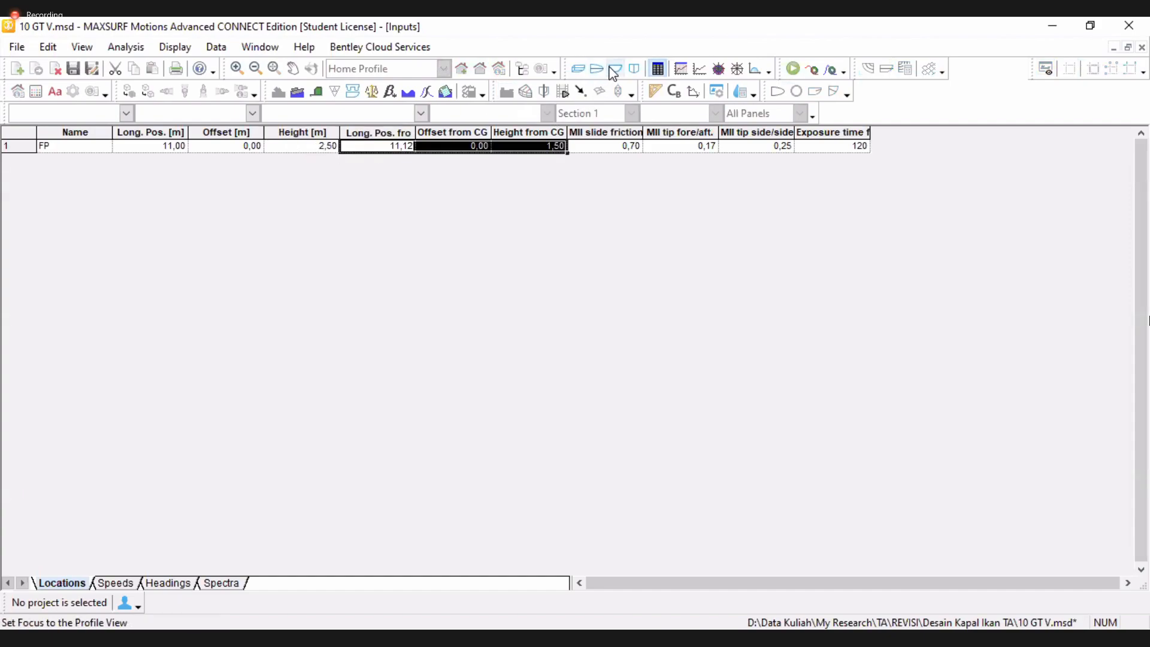
Check the FP location in the profile and plan views and return to the inputs table
click(614, 69)
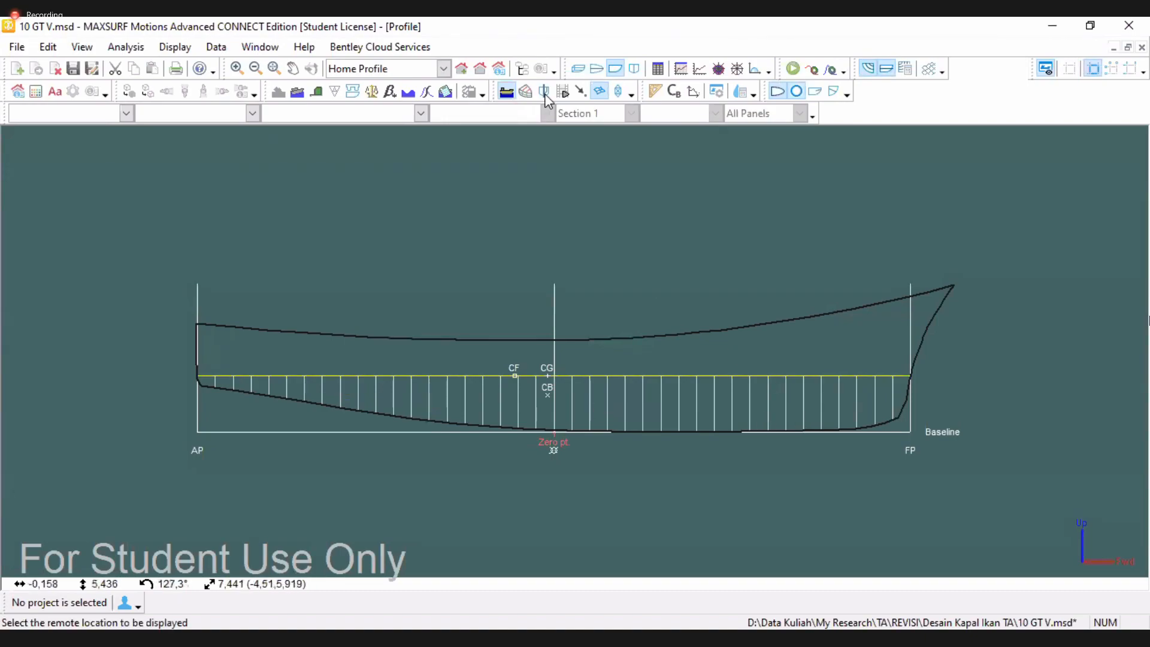
click(596, 69)
click(658, 69)
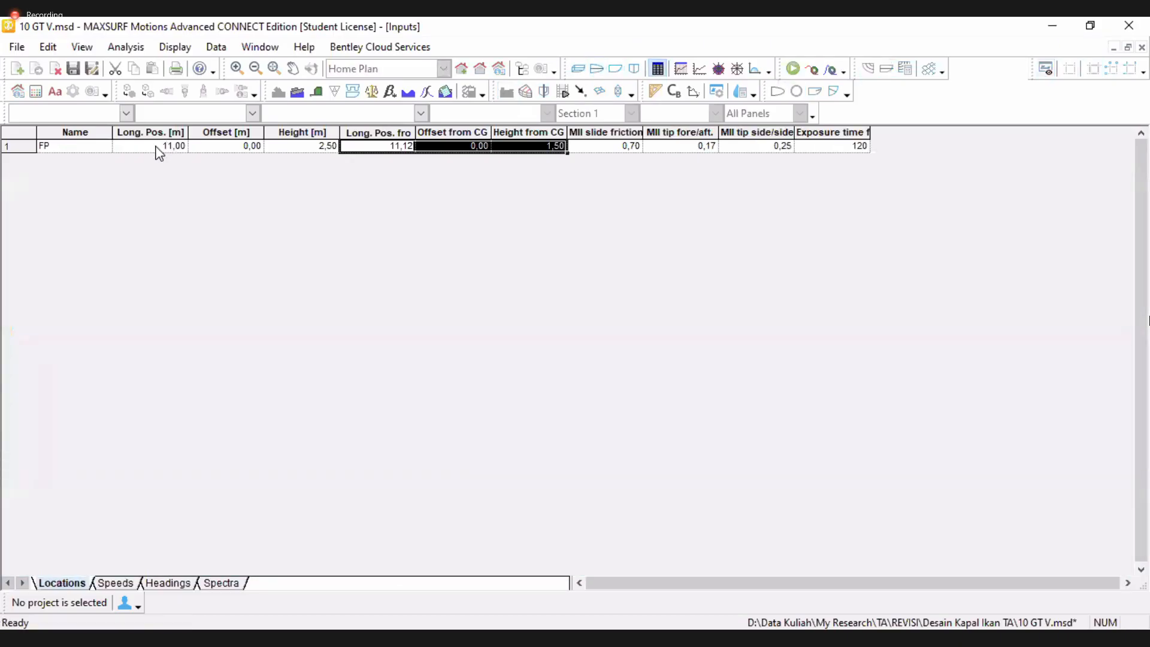
Set the FP location's height to 5 m
click(227, 147)
click(156, 148)
click(309, 149)
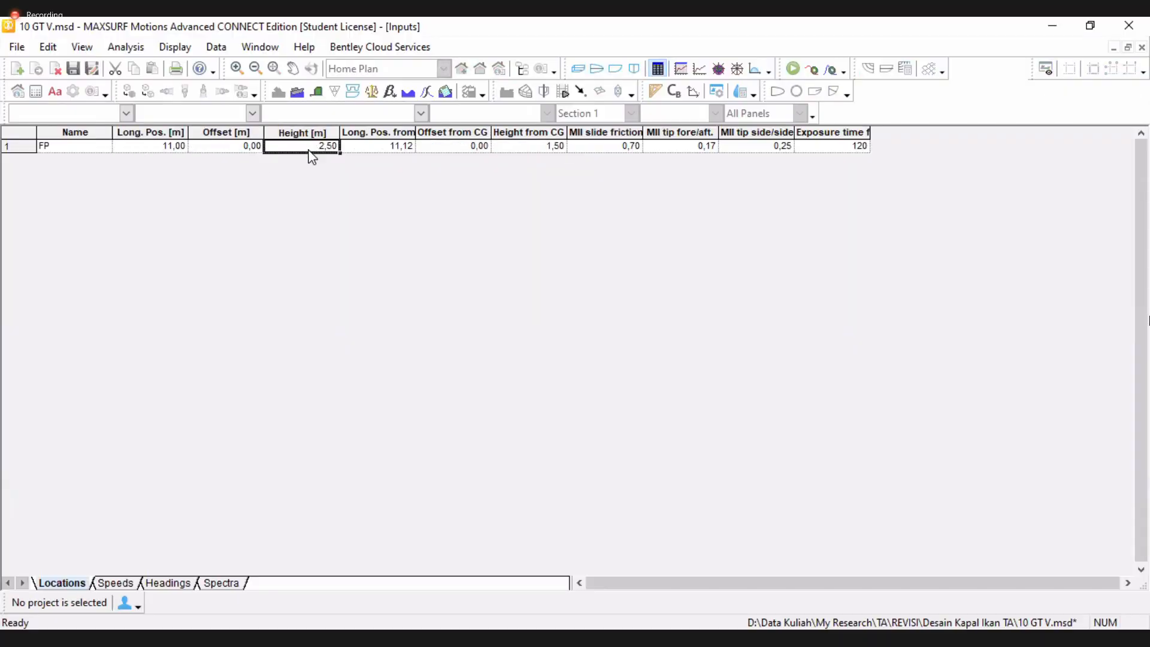
text(5)
key(Return)
Check the FP location in the profile view and return to the inputs table
click(616, 69)
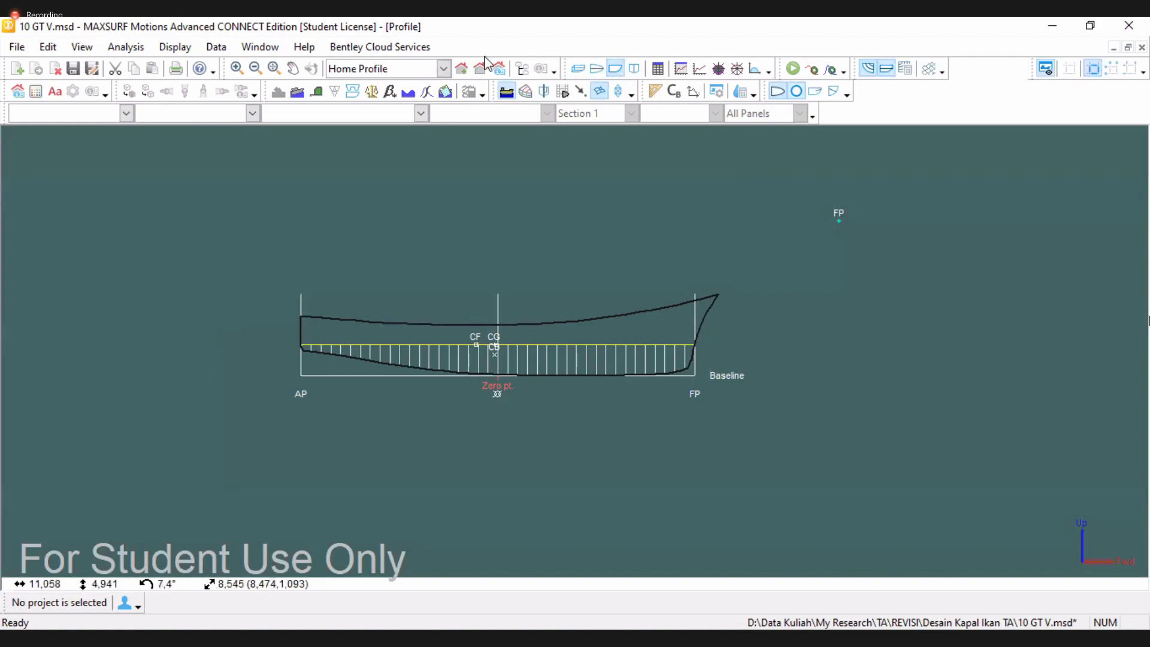
click(658, 68)
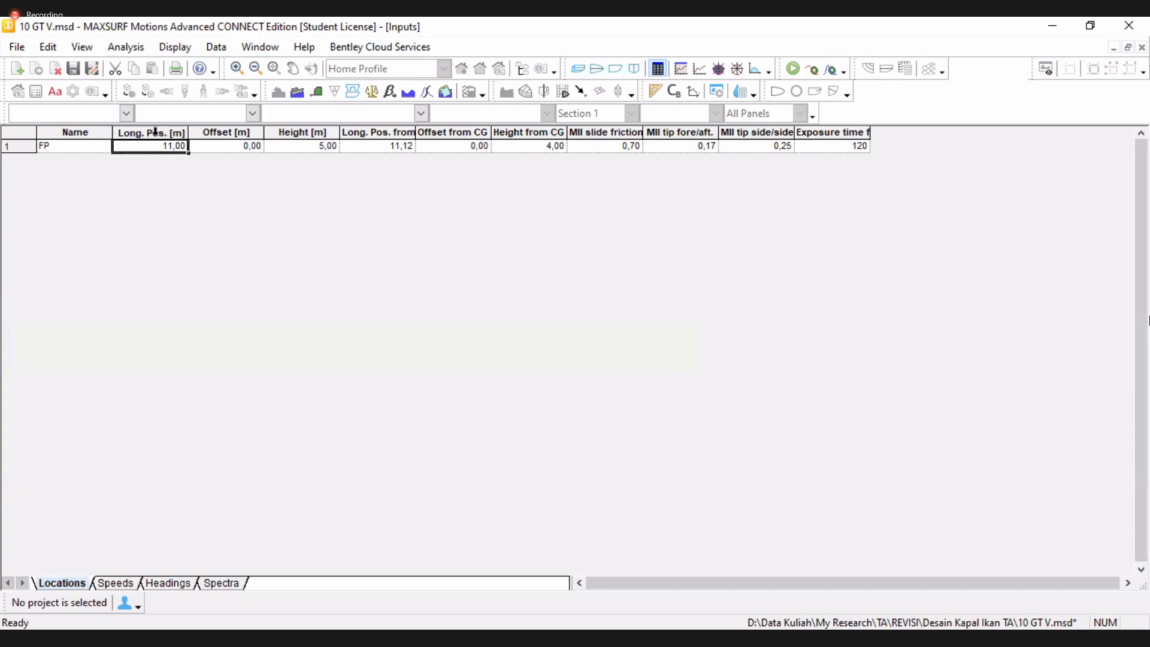
Set the FP location's longitudinal position to 7 m and its height to 2.5 m
key(Tab)
double_click(161, 150)
text(7)
click(315, 150)
text(1)
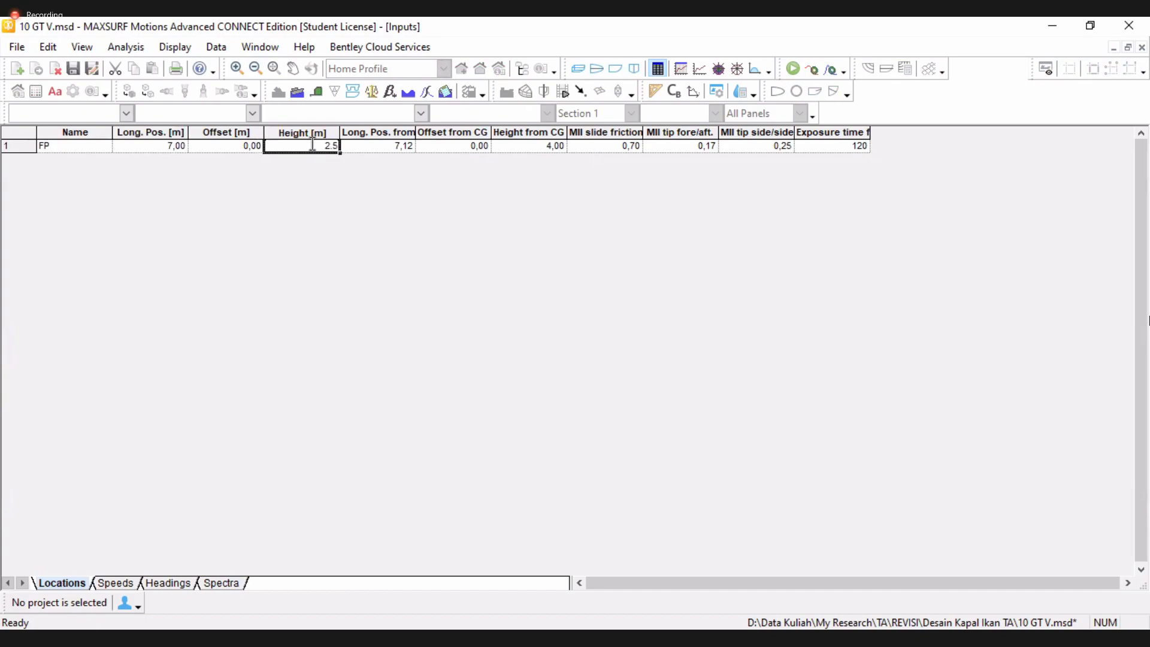
text(.5)
click(382, 150)
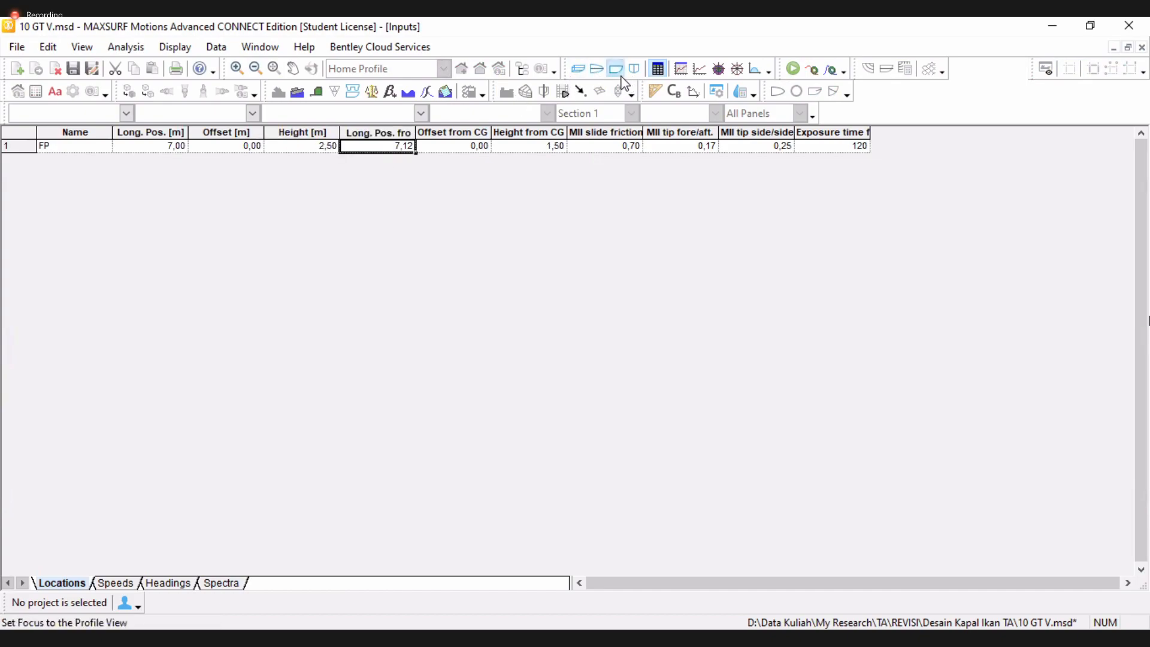
Check the FP location in the profile view and return to the inputs table
click(617, 71)
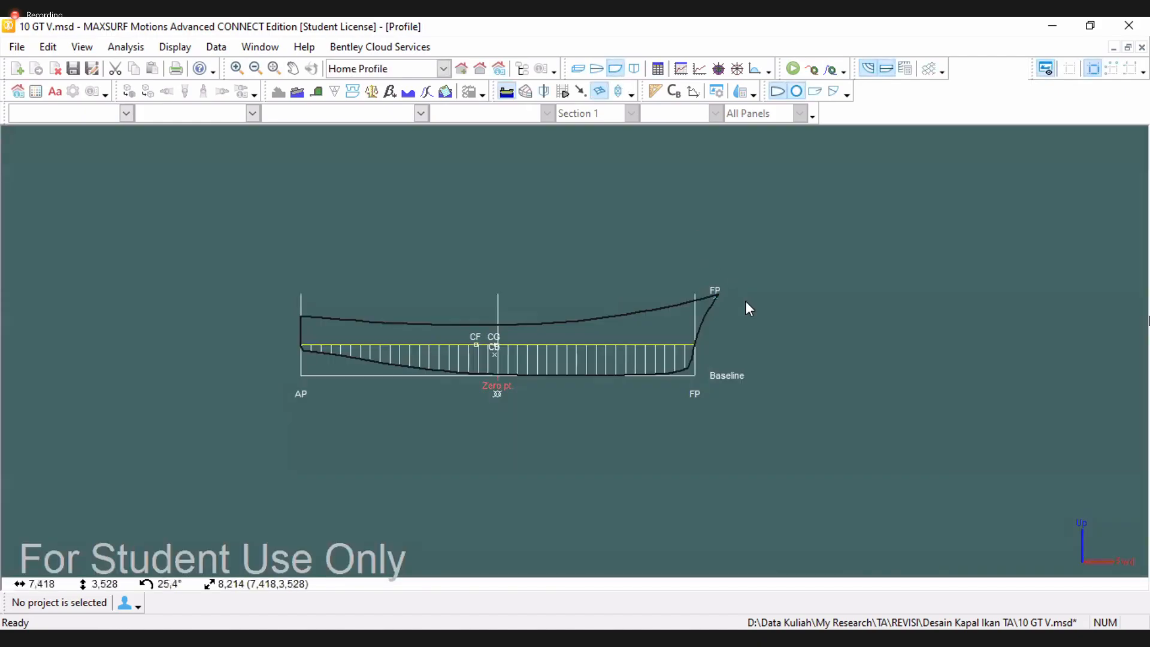
click(658, 68)
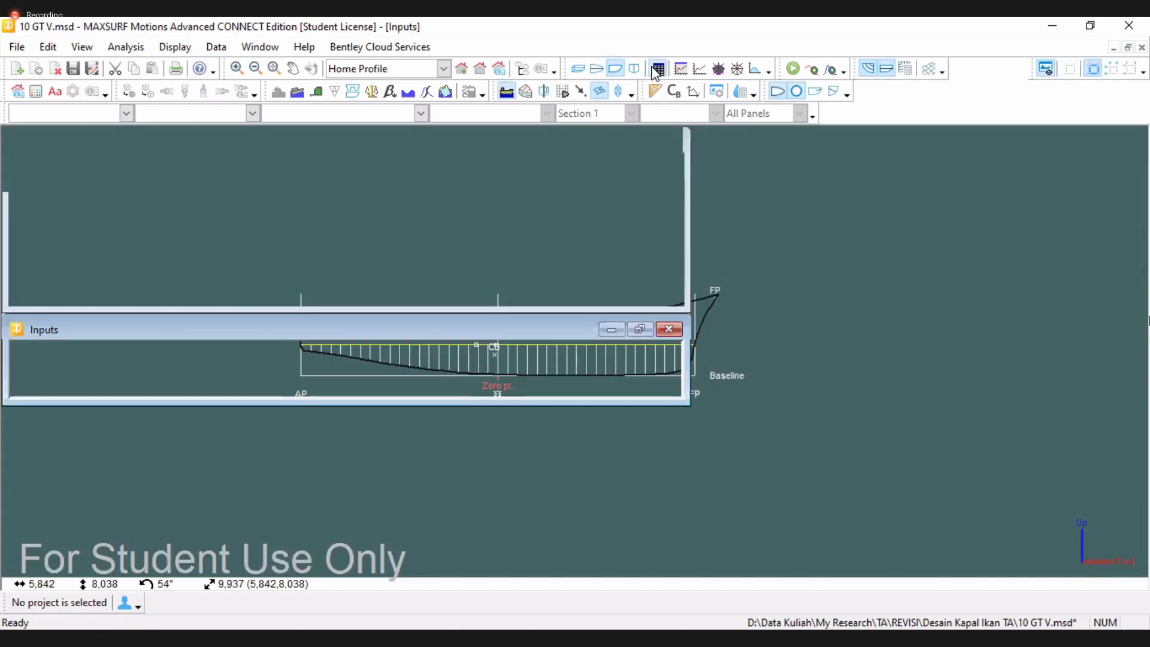
Add a vessel speed of 9 kn on the Speeds tab
click(114, 583)
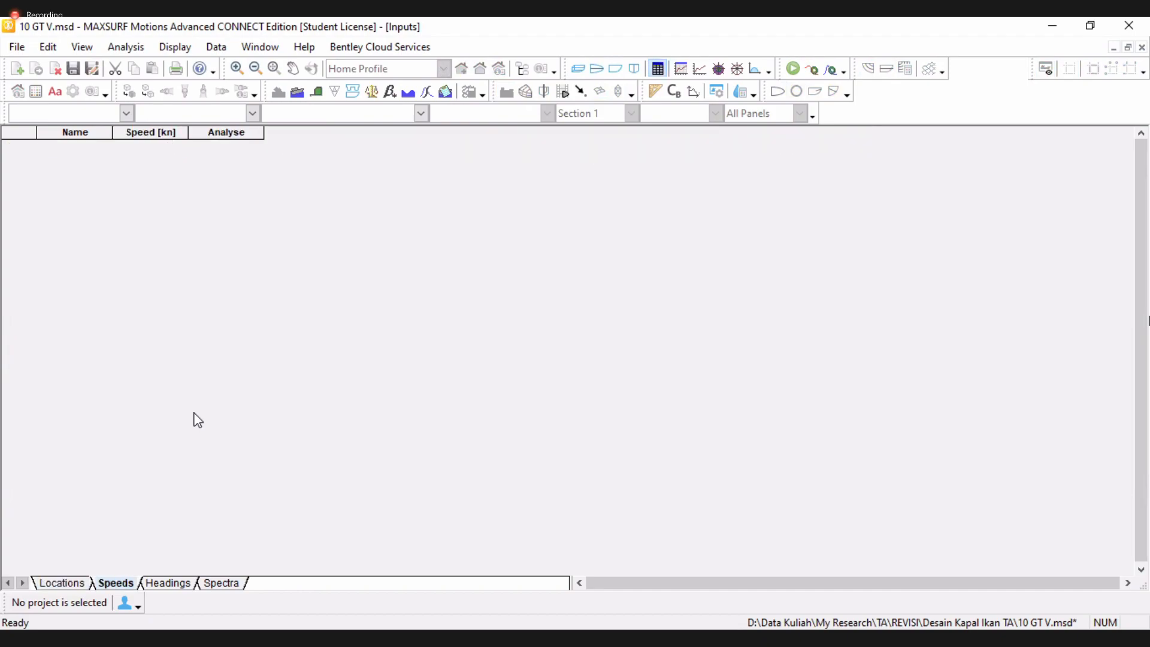
key(ctrl+a)
click(170, 147)
text(9)
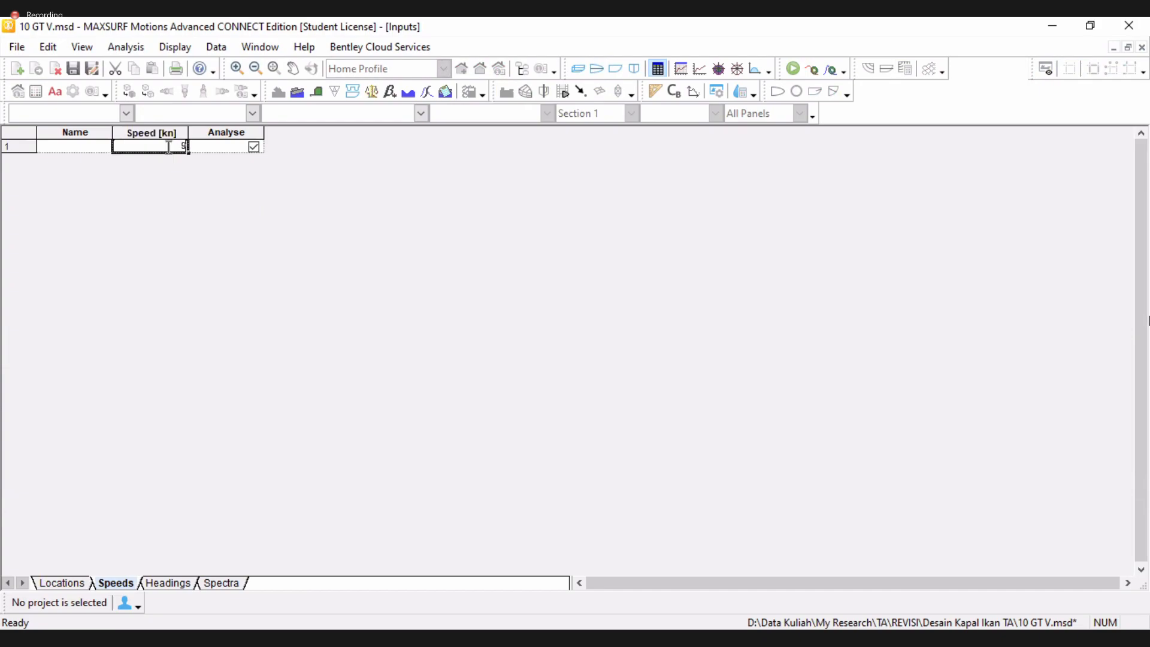
Add a heading of 180 degrees on the Headings tab
click(175, 584)
key(ctrl+a)
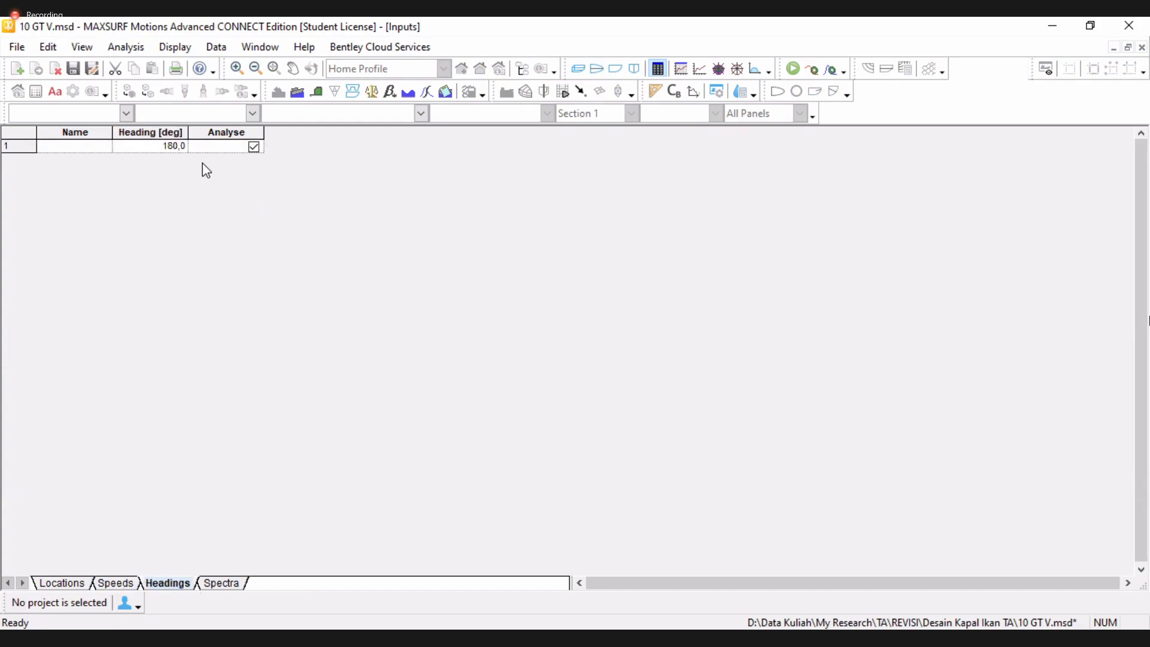
click(173, 147)
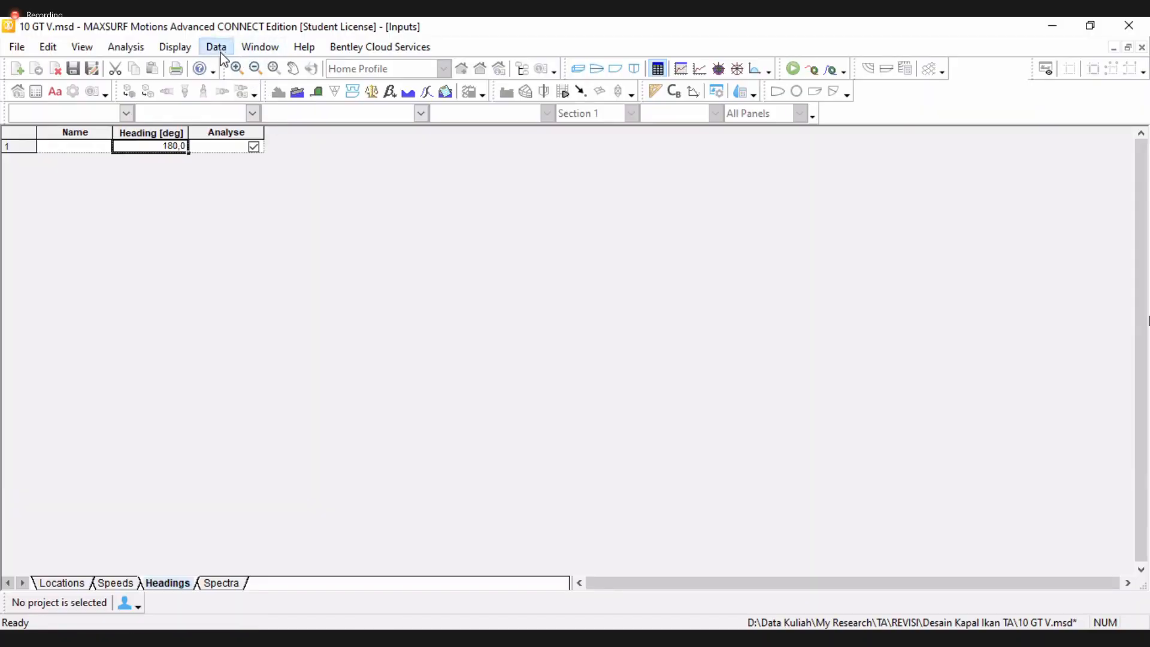
Open the Units settings to review them and close the dialog
click(219, 50)
click(227, 68)
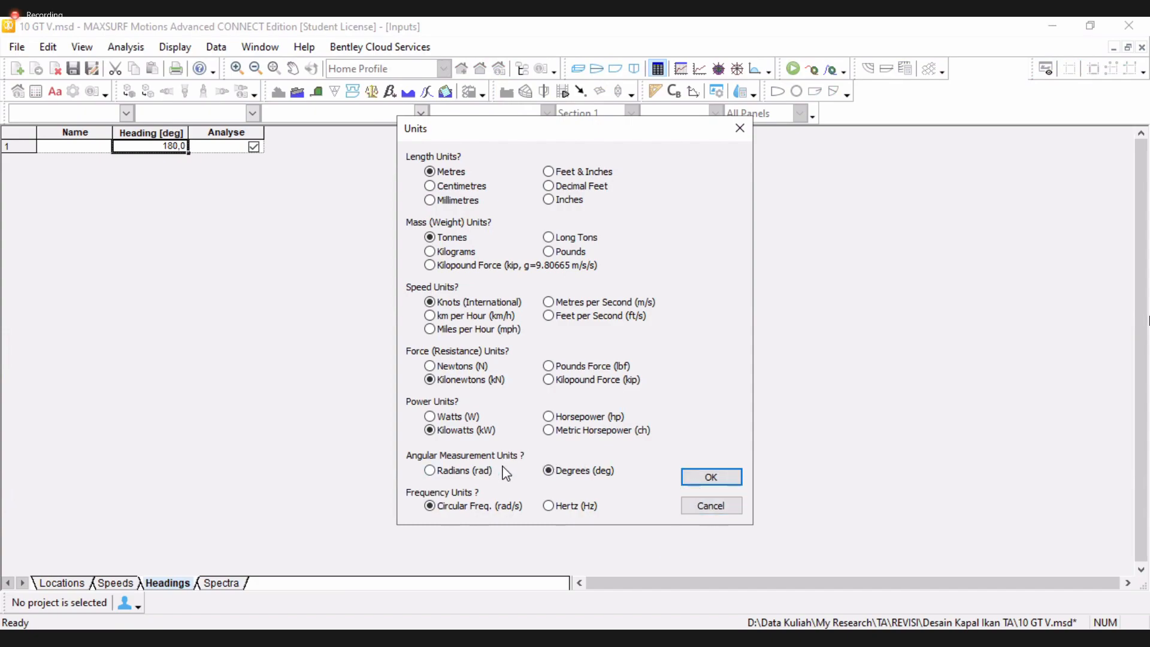
click(713, 477)
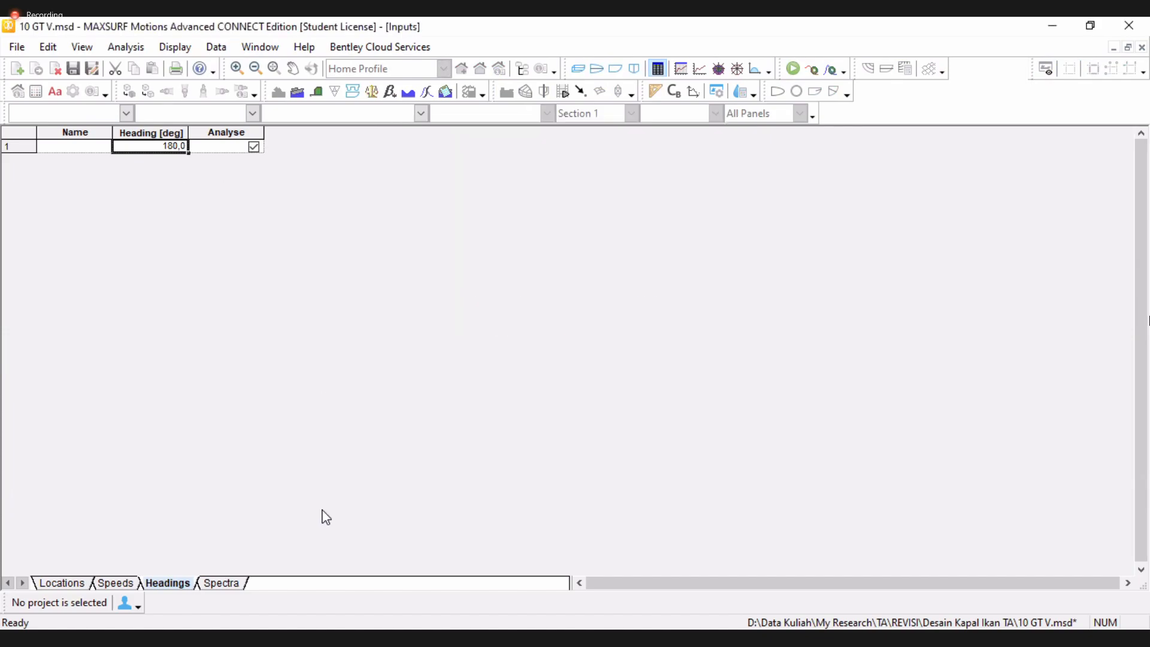
Open the Spectra tab and add a wave spectrum row, dismissing the accidental new-file prompt
click(237, 582)
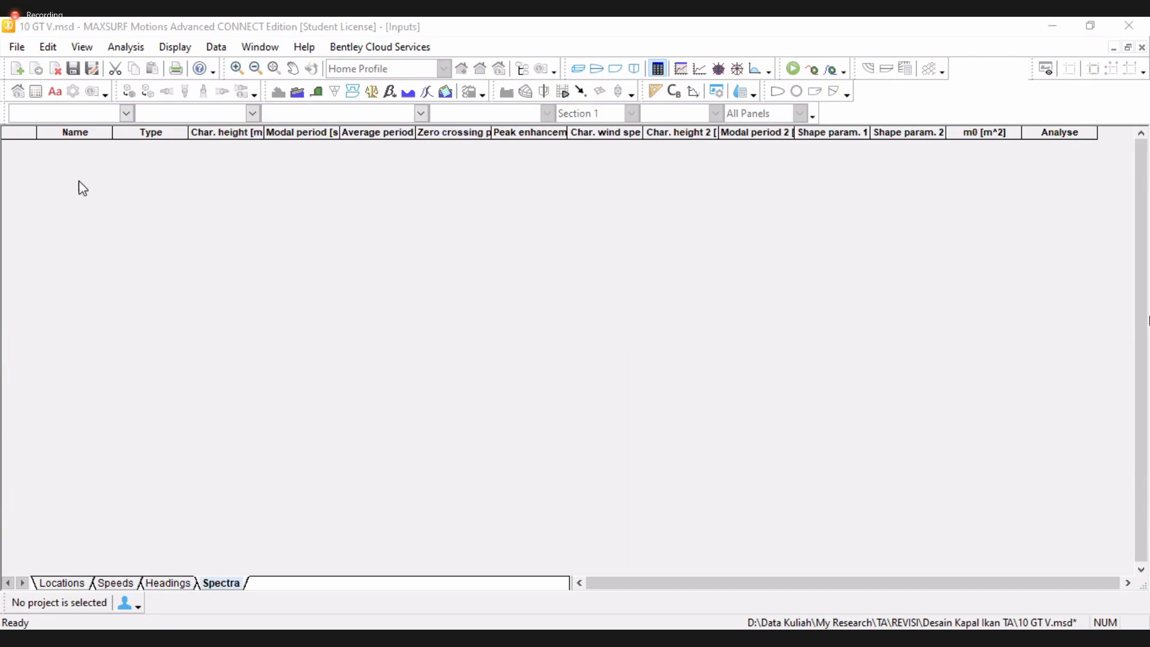
click(18, 75)
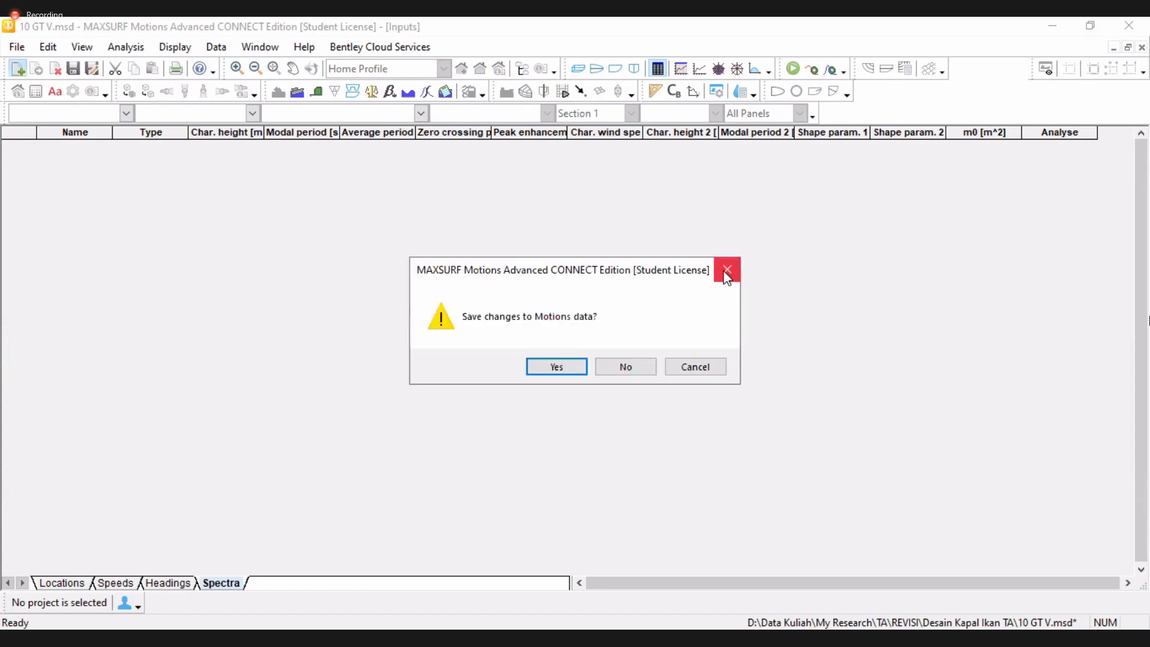
click(728, 277)
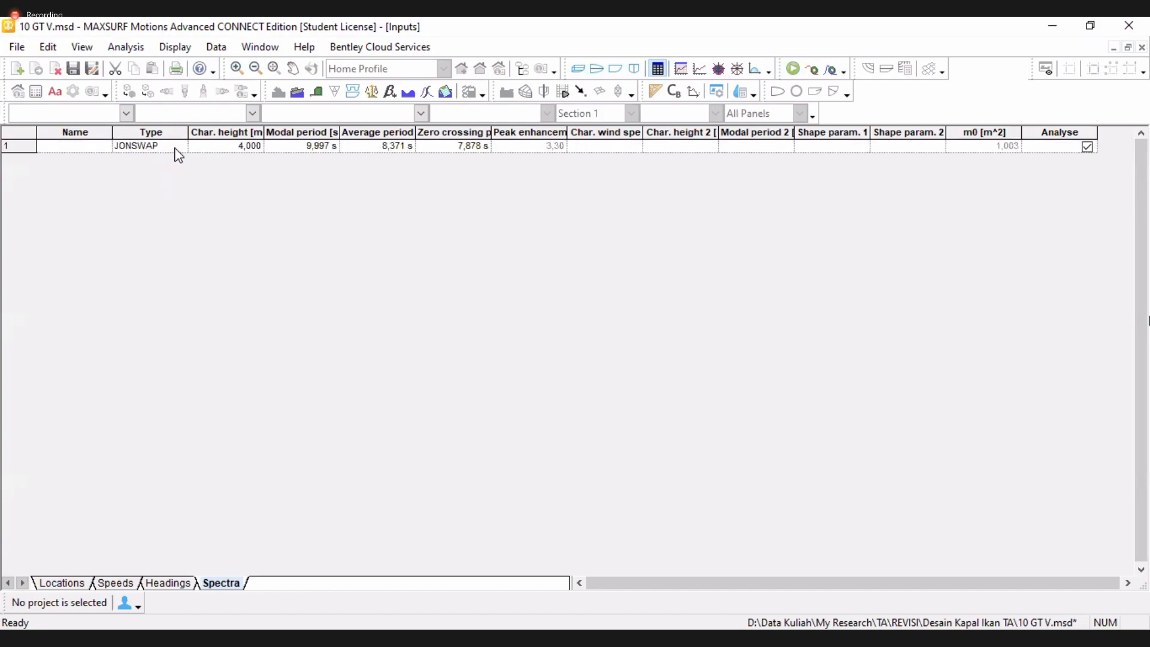
Keep the spectrum type as JONSWAP and widen the characteristic height column
click(172, 149)
click(180, 146)
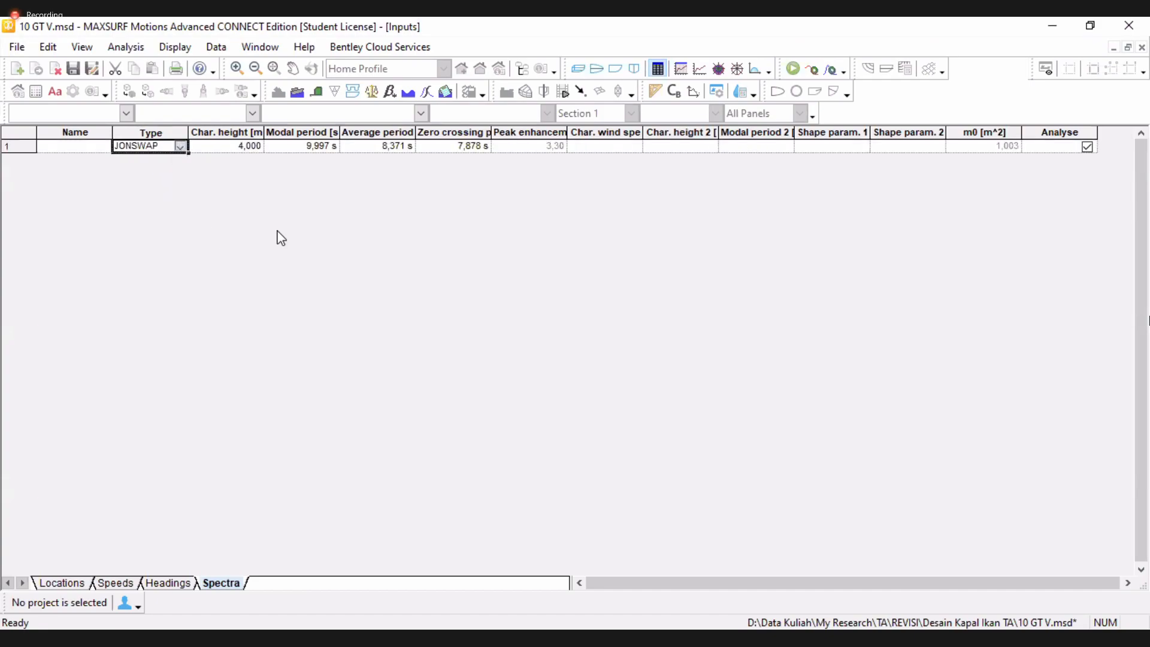
click(243, 153)
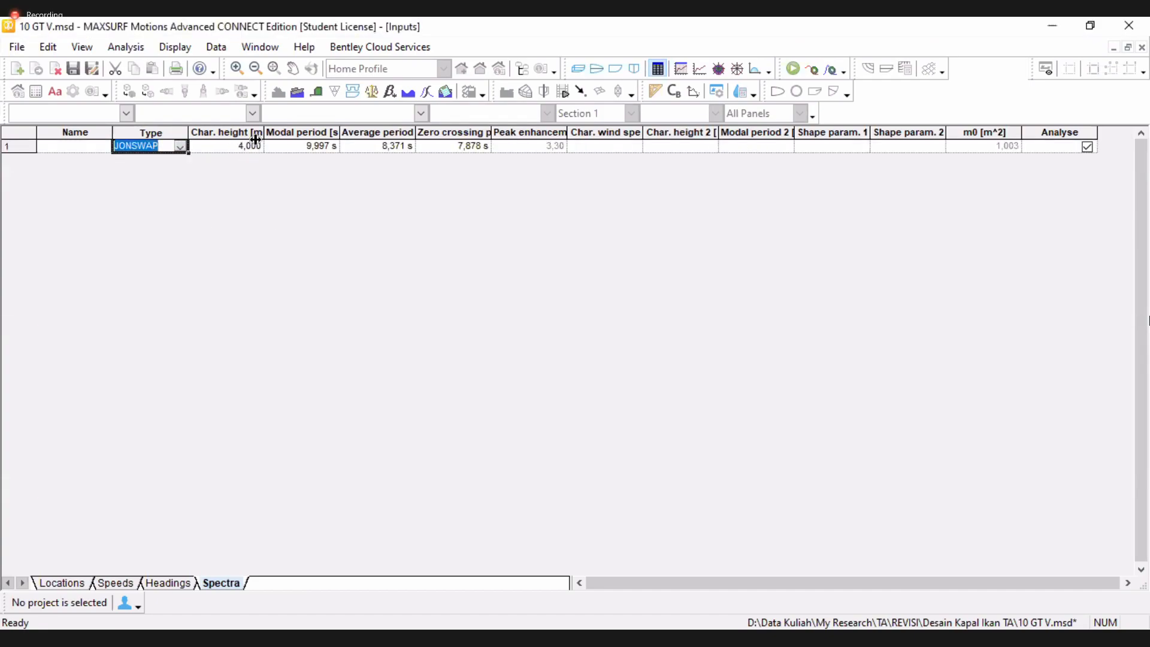
double_click(277, 141)
Set the spectrum's characteristic height to 5 m
click(246, 143)
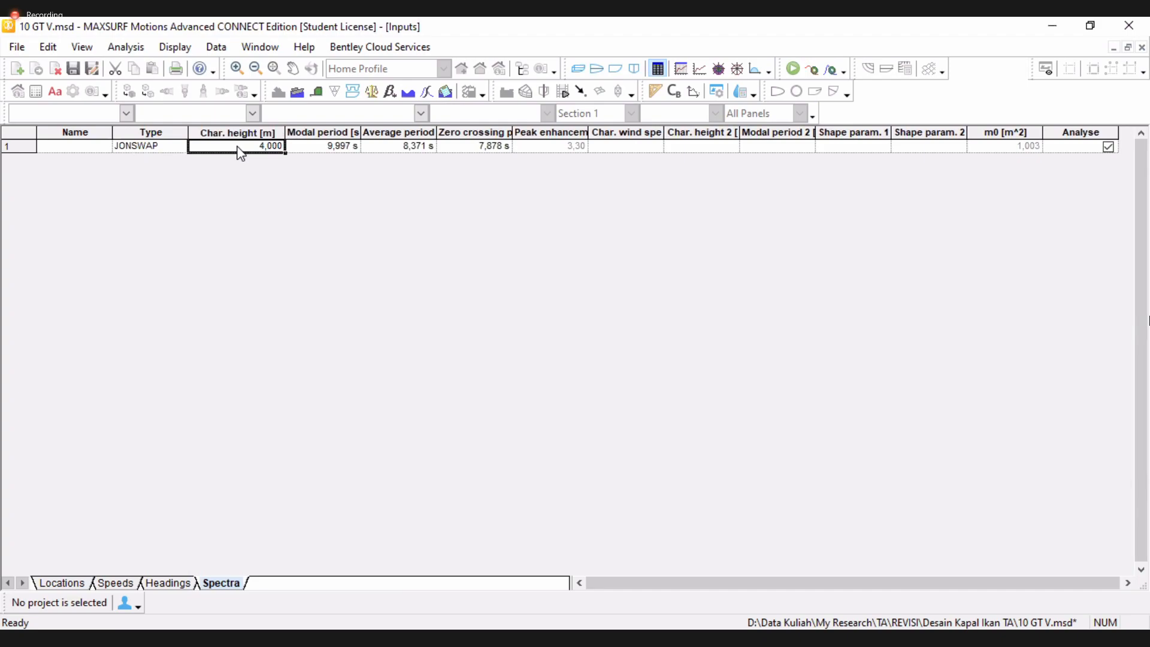
text(3)
key(Return)
click(273, 148)
text(5)
click(318, 145)
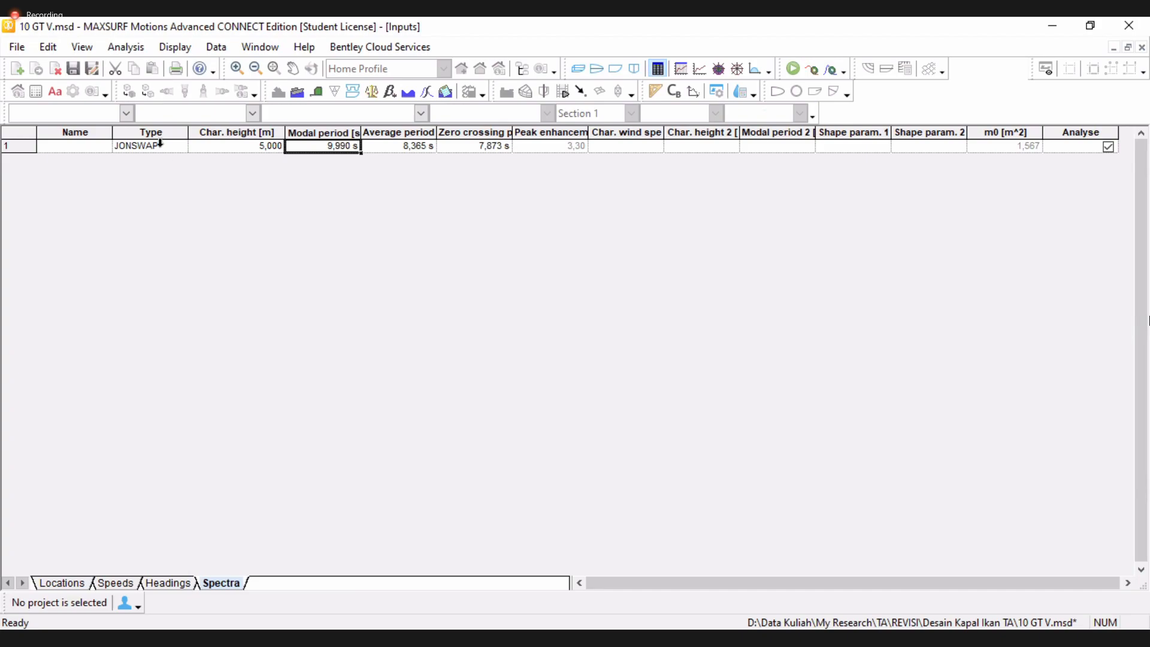
Solve the seakeeping analysis and calculate spectra, viewing the hull in perspective
click(792, 68)
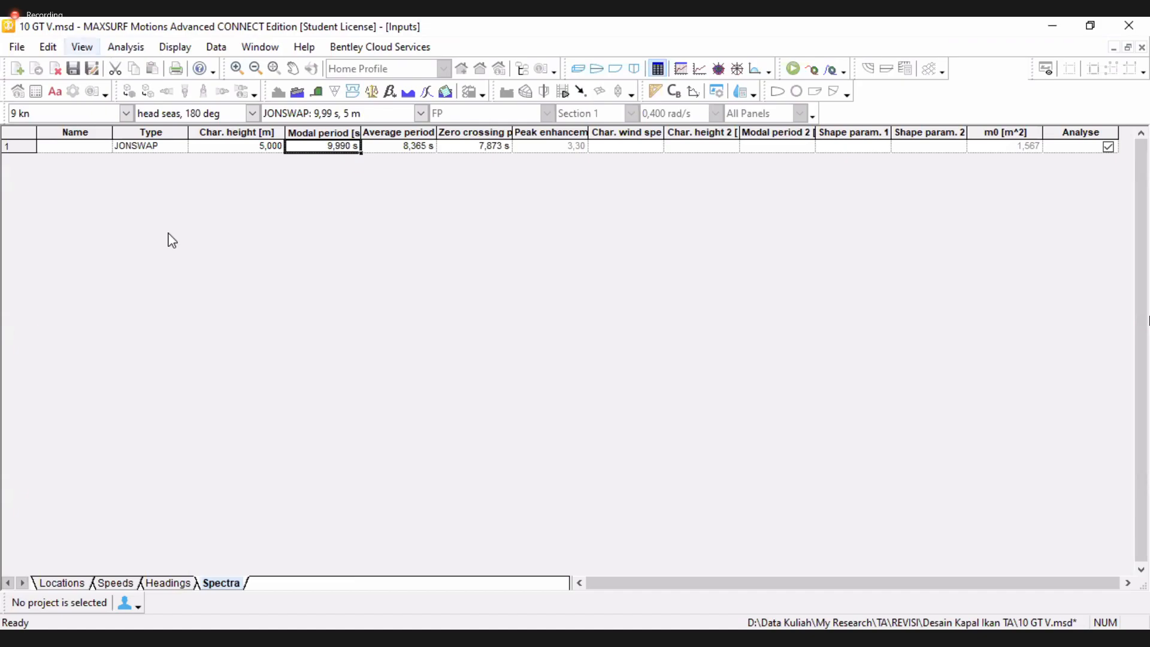
click(126, 47)
click(186, 333)
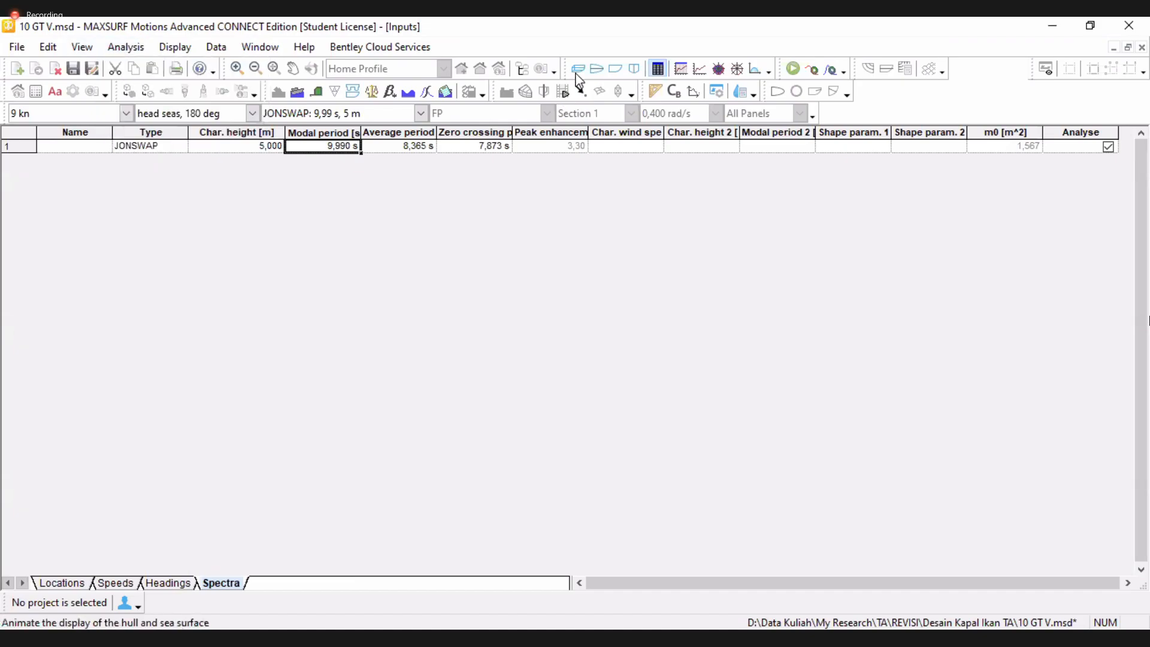
click(502, 96)
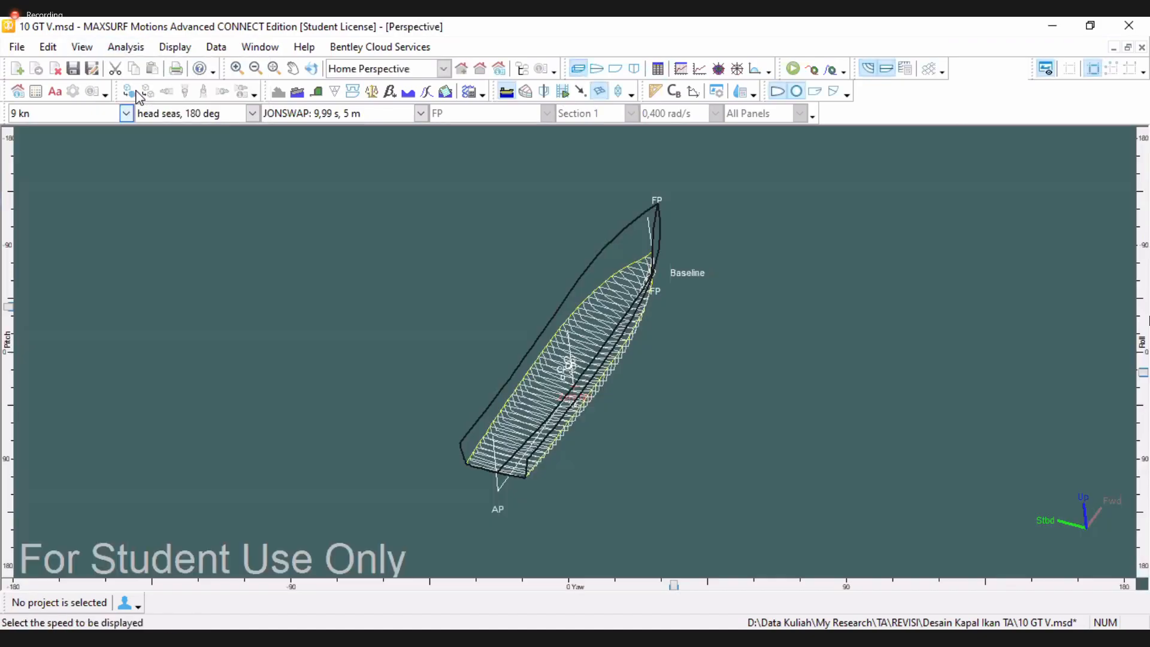
Render the hull and orient the perspective view to a near side-on angle above the sea surface
click(133, 93)
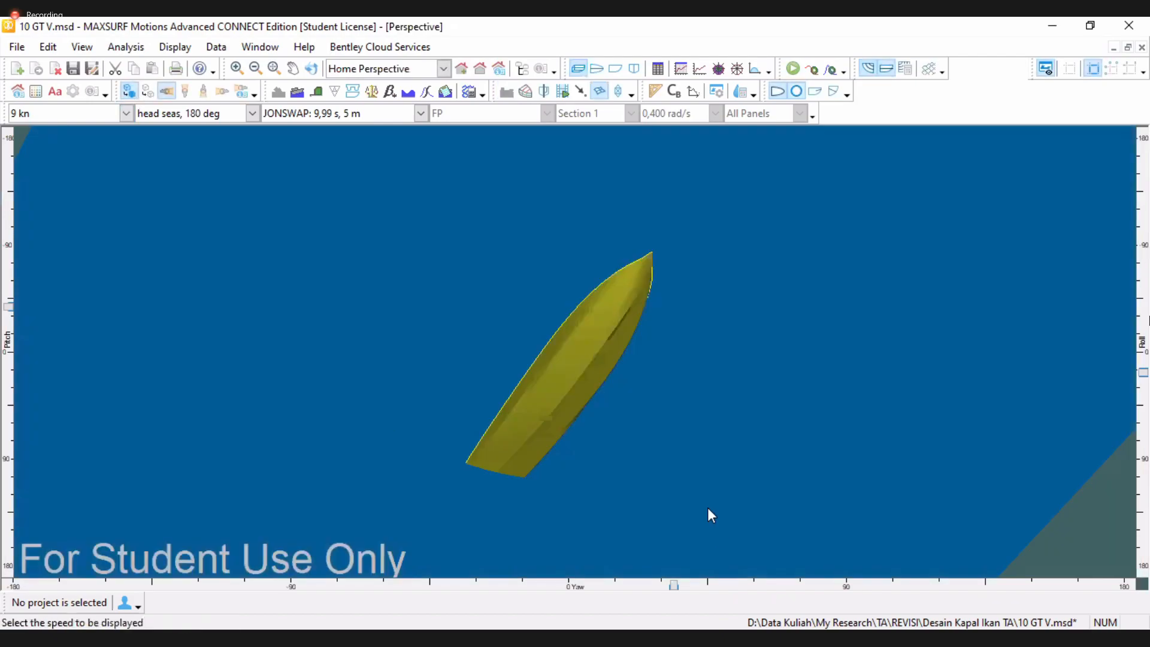
scroll(839, 379, down, 2)
drag(1145, 374, 1145, 354)
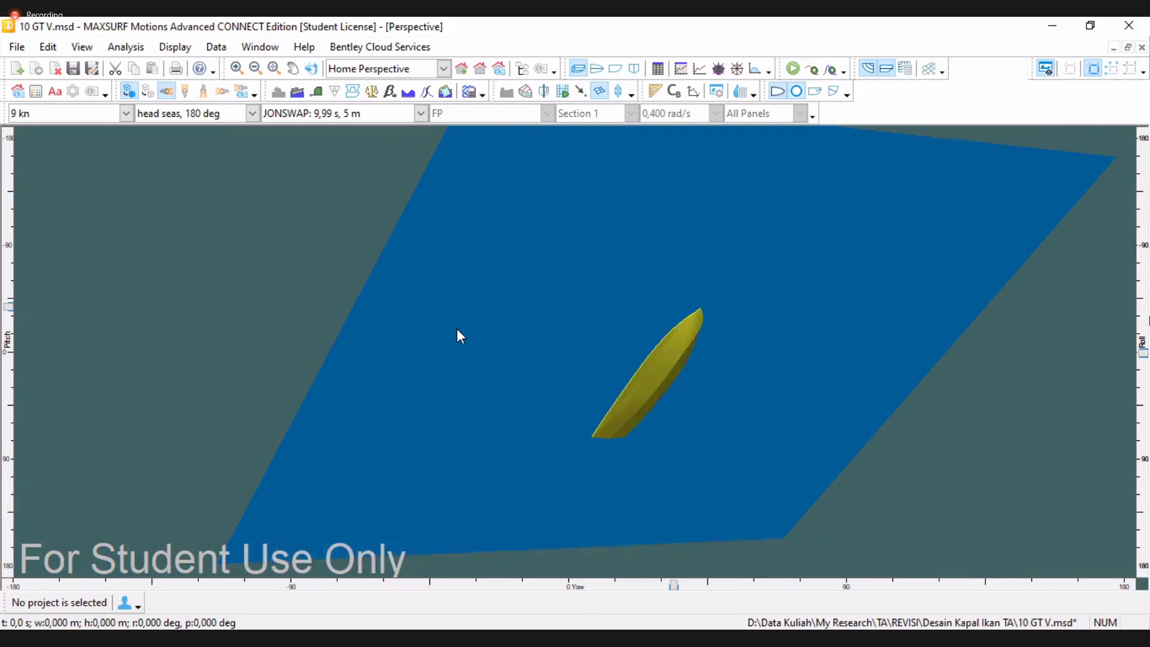
drag(8, 306, 8, 351)
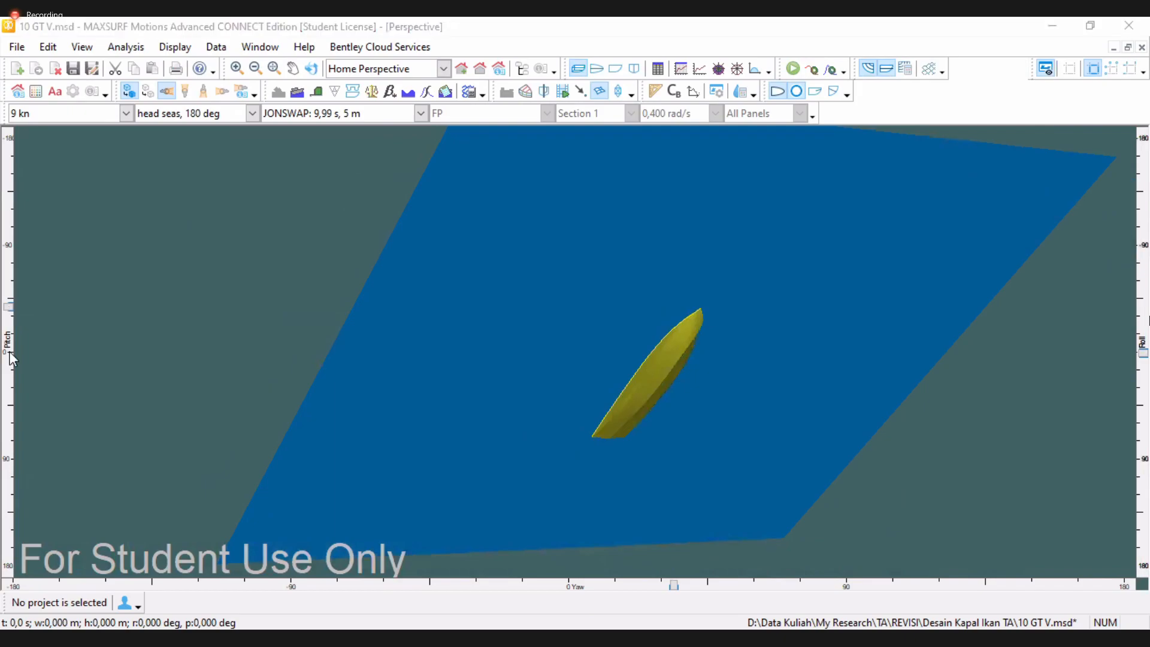
drag(675, 589, 844, 563)
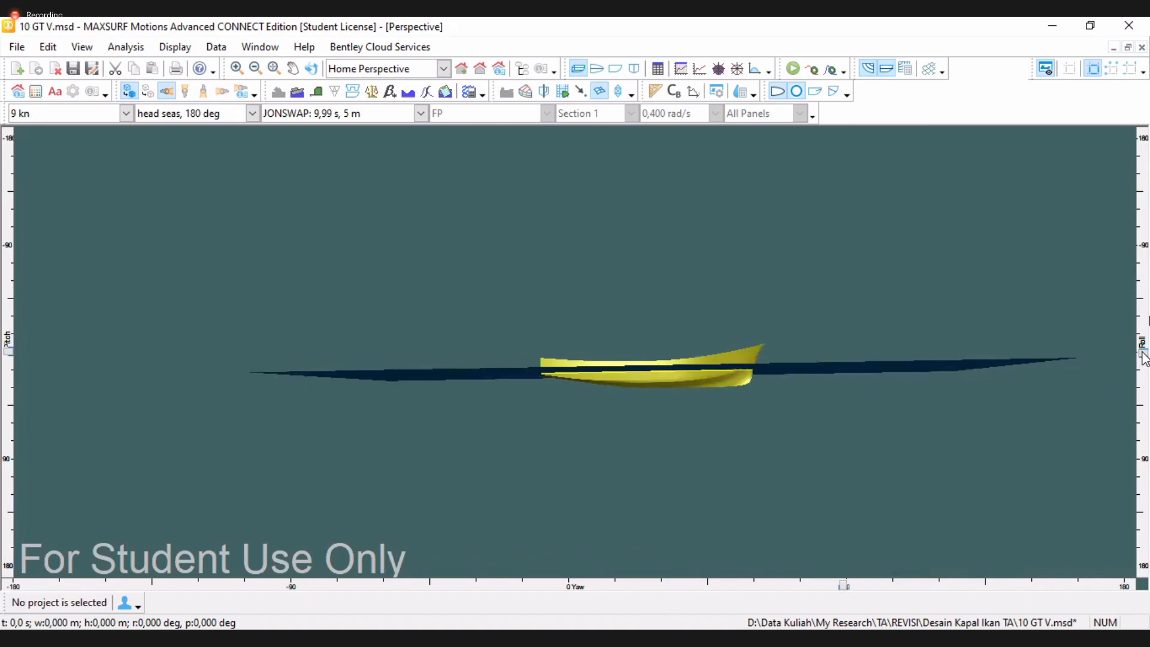
drag(1136, 354, 1143, 328)
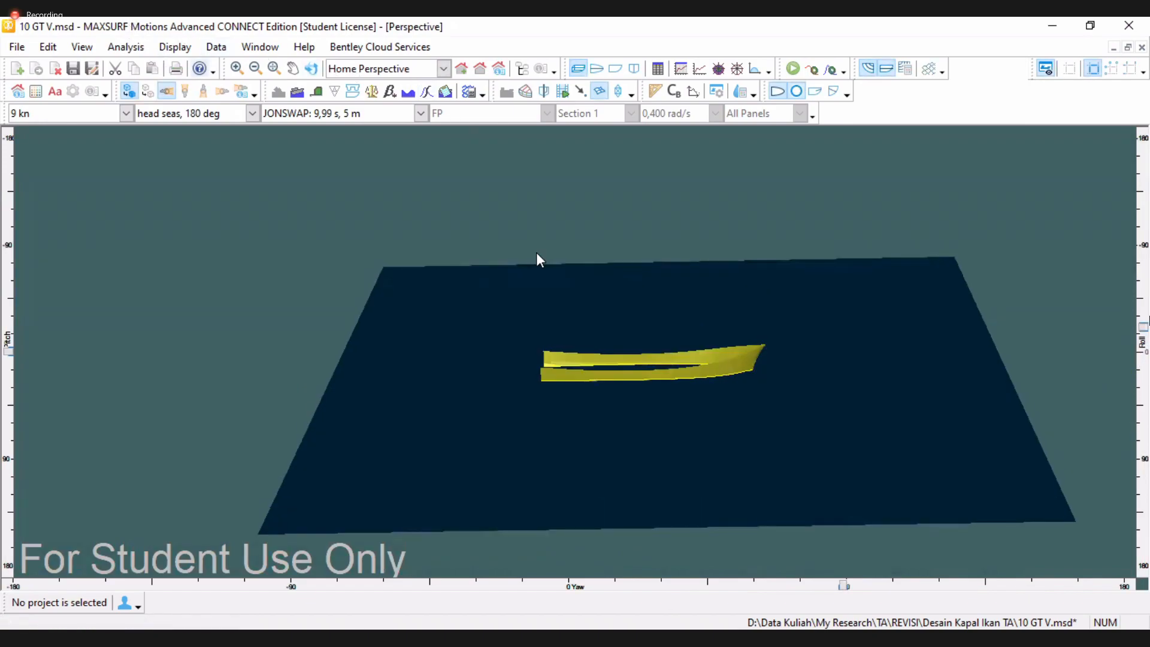
scroll(786, 411, up, 2)
drag(1143, 335, 1142, 341)
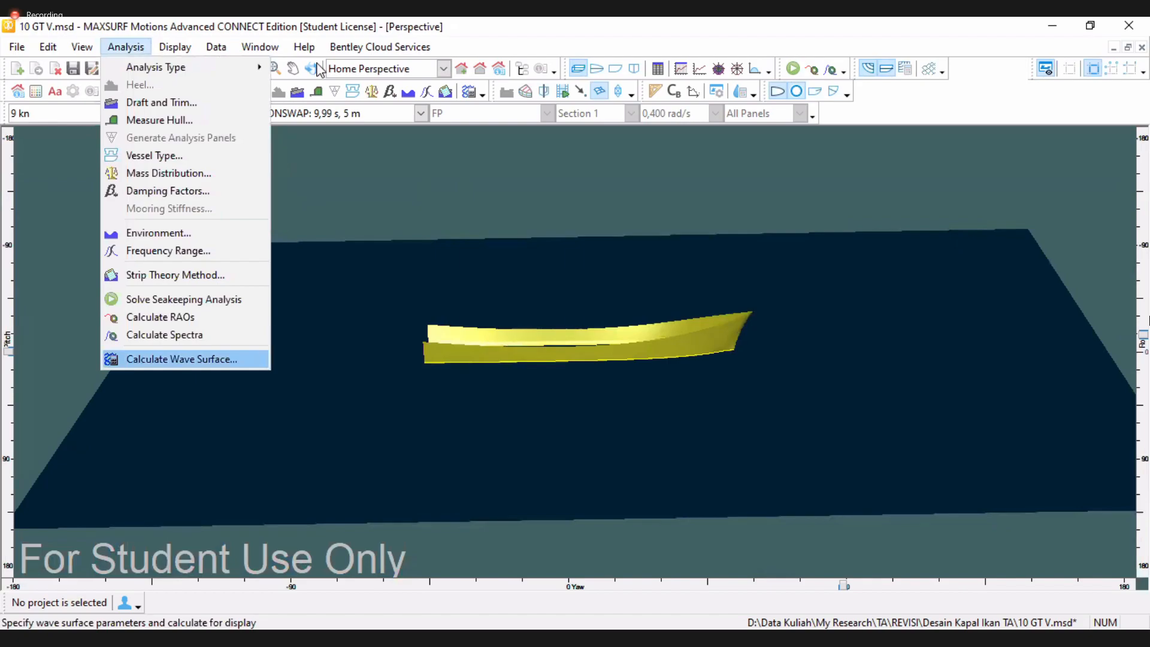
Open Calculate Wave Surface, choose a regular wave surface and specify a wave amplitude of 2 m
key(Return)
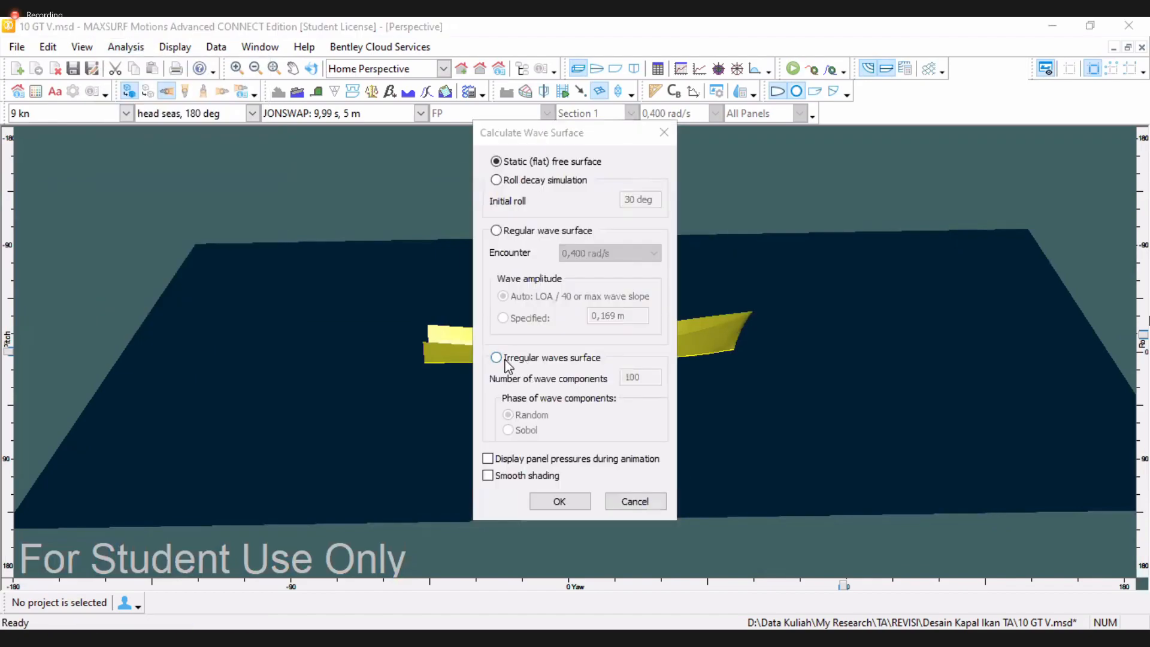
click(505, 359)
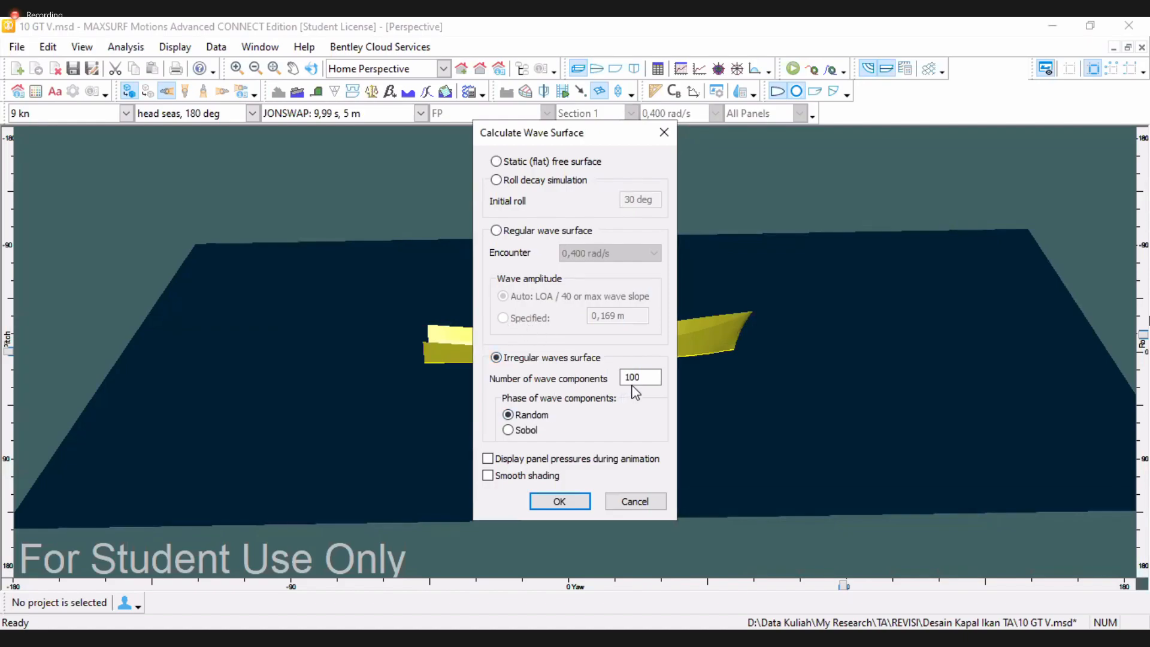
click(497, 232)
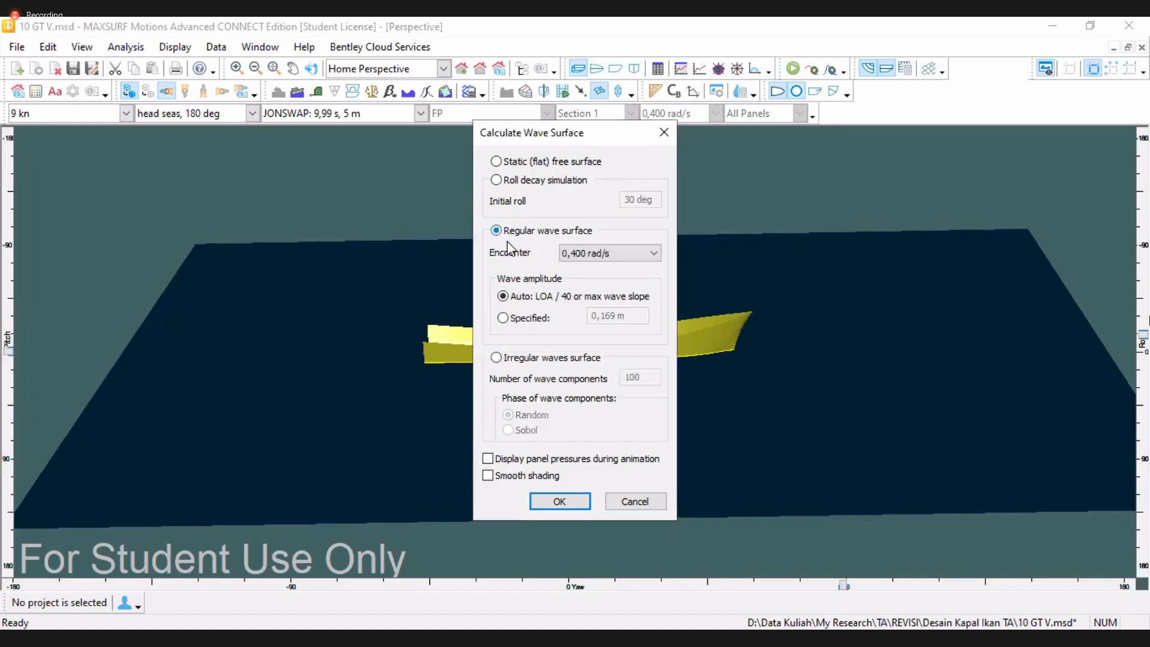
click(514, 319)
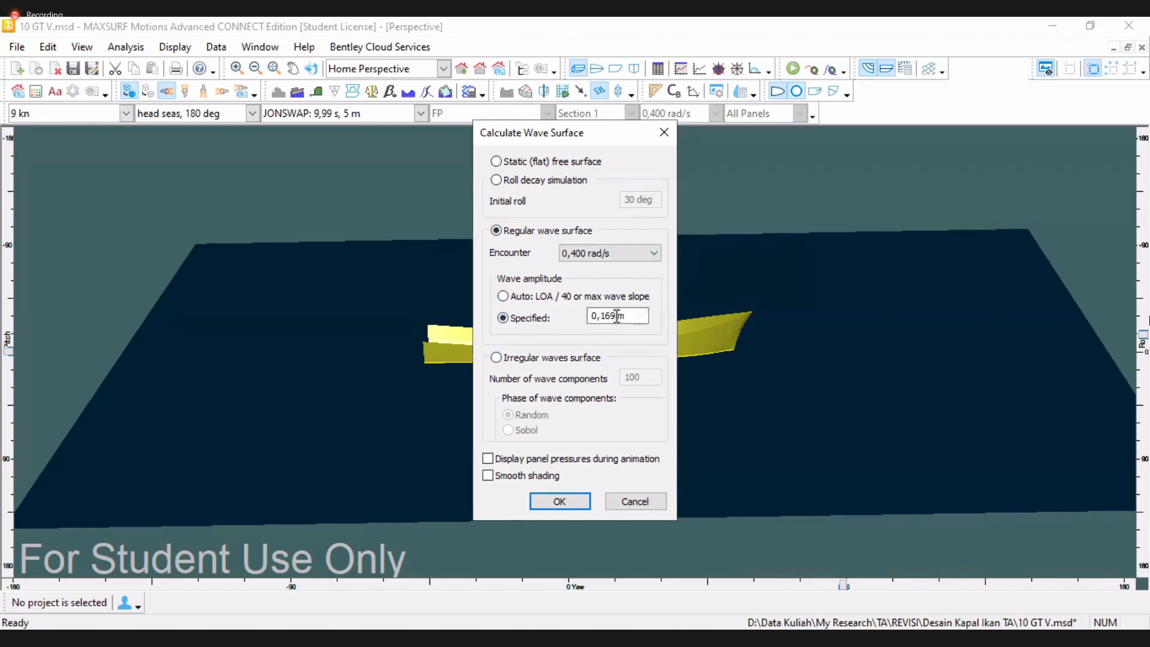
drag(631, 316, 546, 306)
text(2)
Set the encounter frequency to 1,111 rad/s, enable panel pressures and smooth shading, and run the wave surface
click(577, 253)
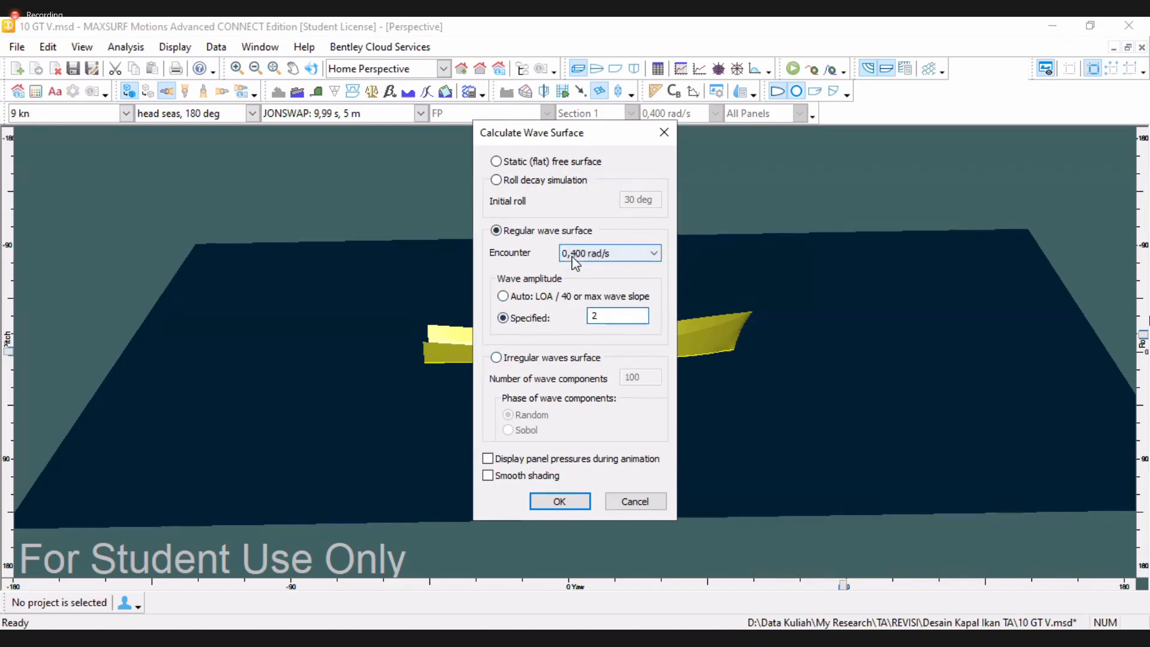
click(582, 324)
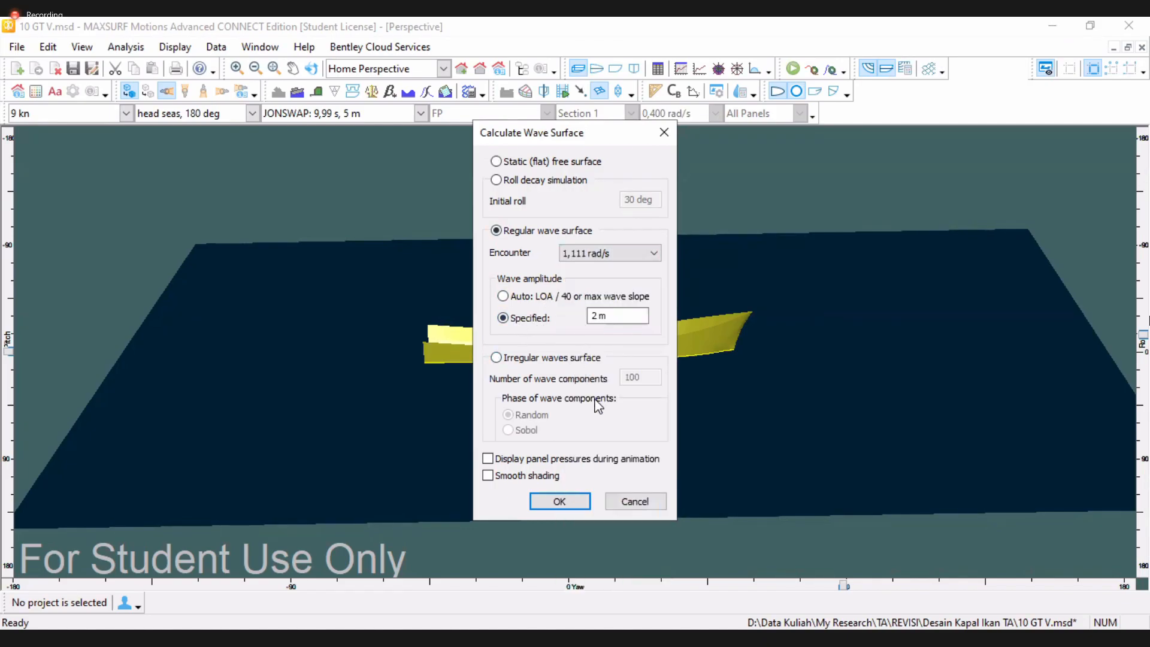
click(510, 460)
click(509, 474)
key(Return)
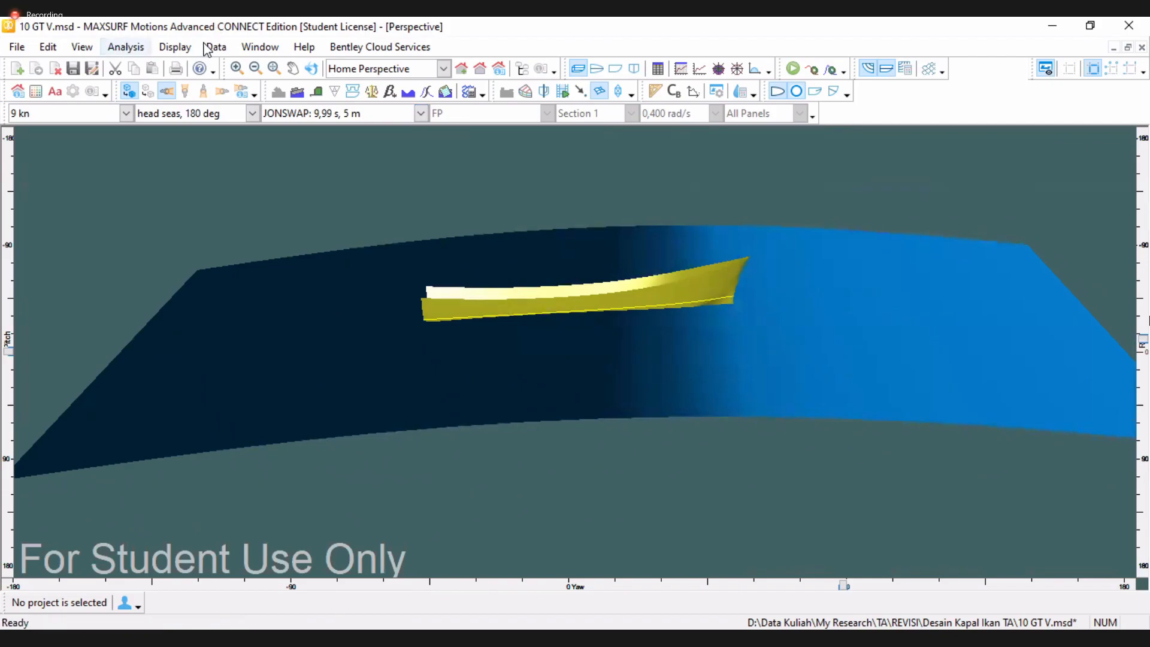
Recalculate the regular wave surface at an encounter frequency of 0,827 rad/s and animate it
click(163, 56)
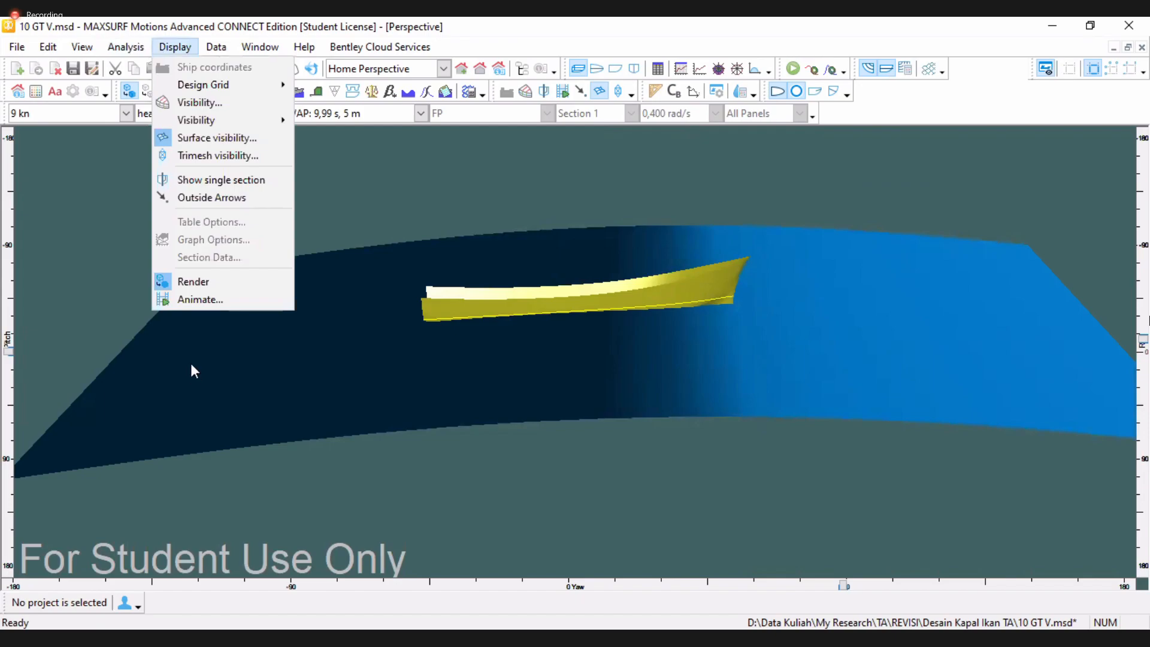
key(Left)
key(Escape)
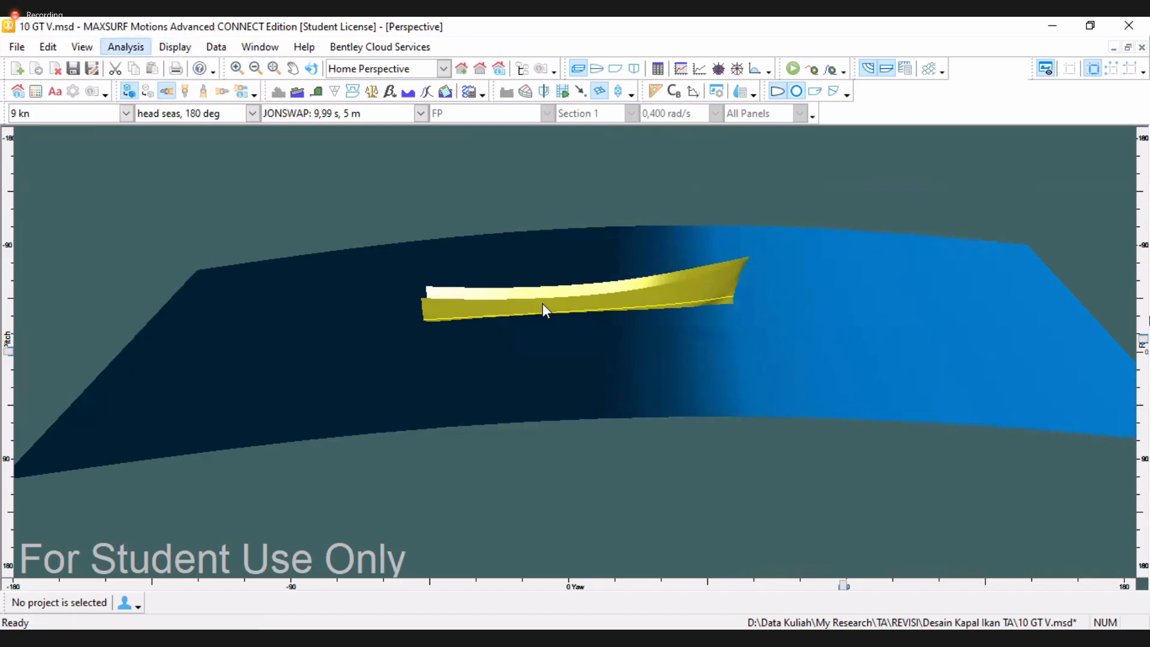
click(608, 253)
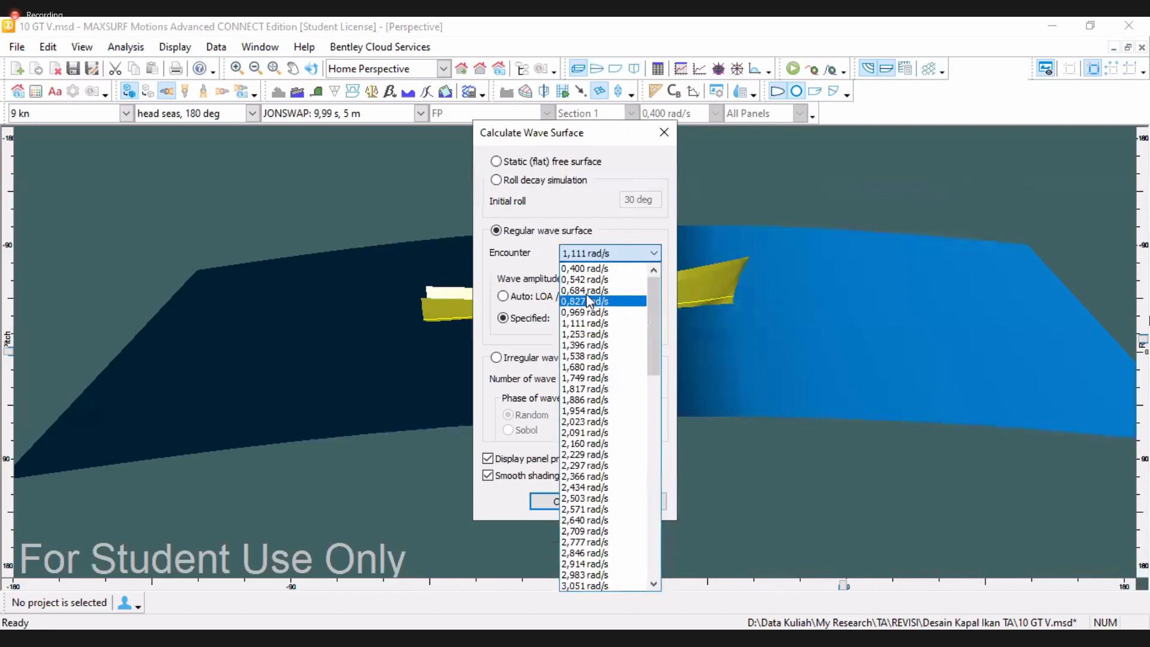
scroll(586, 303, up, 1)
click(585, 301)
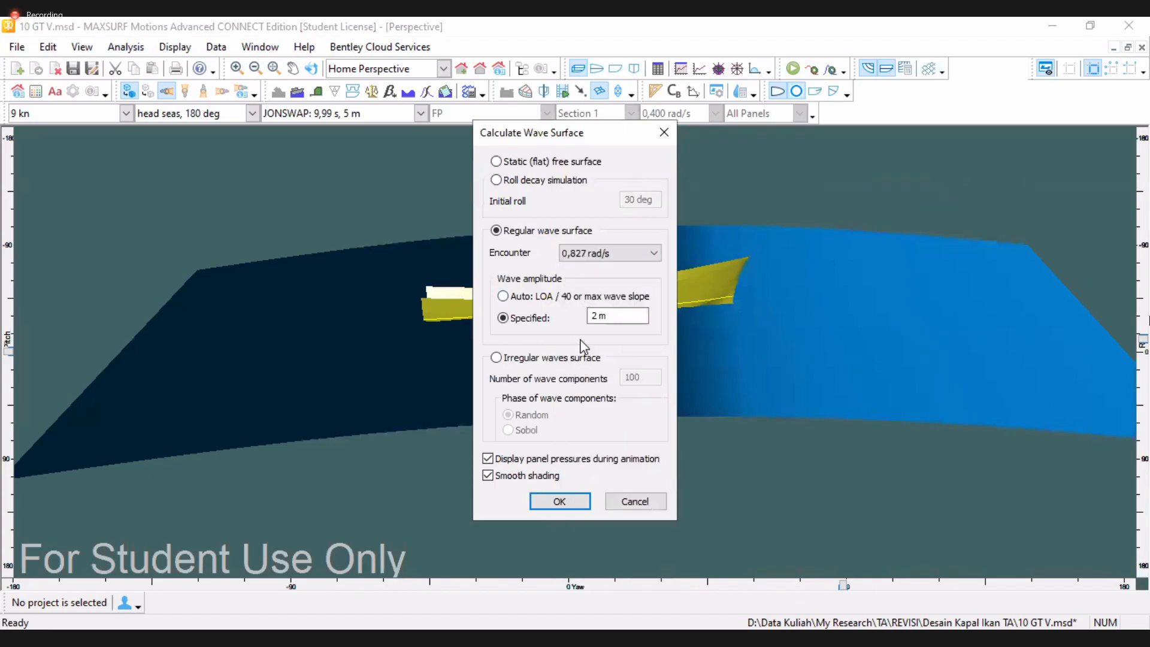
click(558, 507)
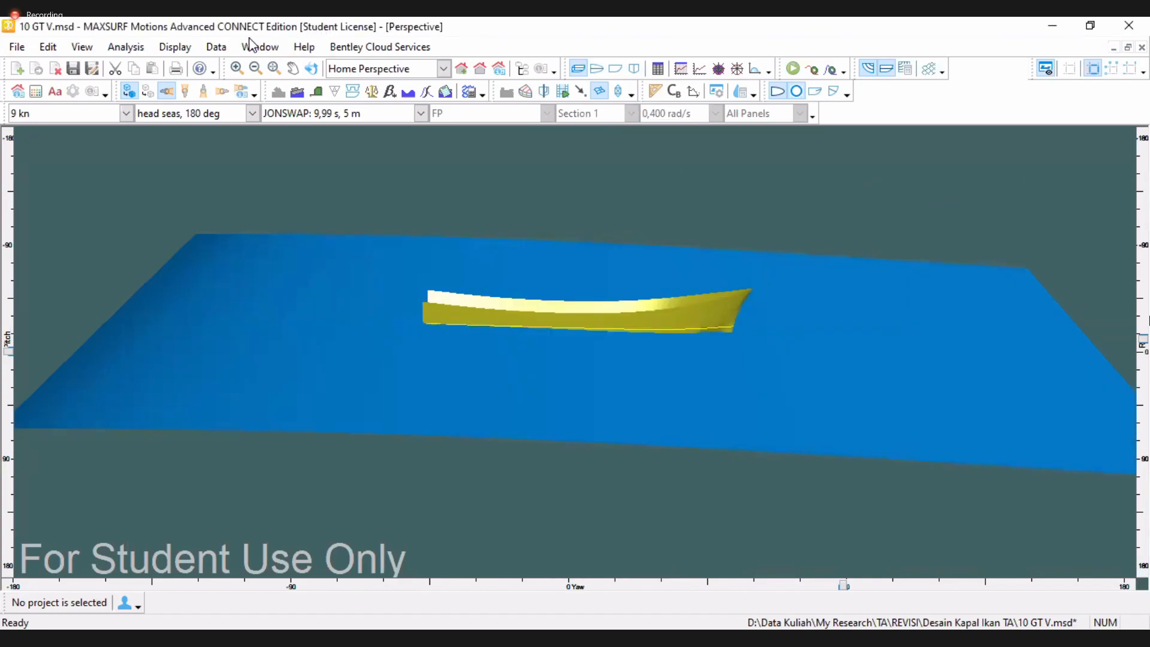
click(180, 48)
key(Return)
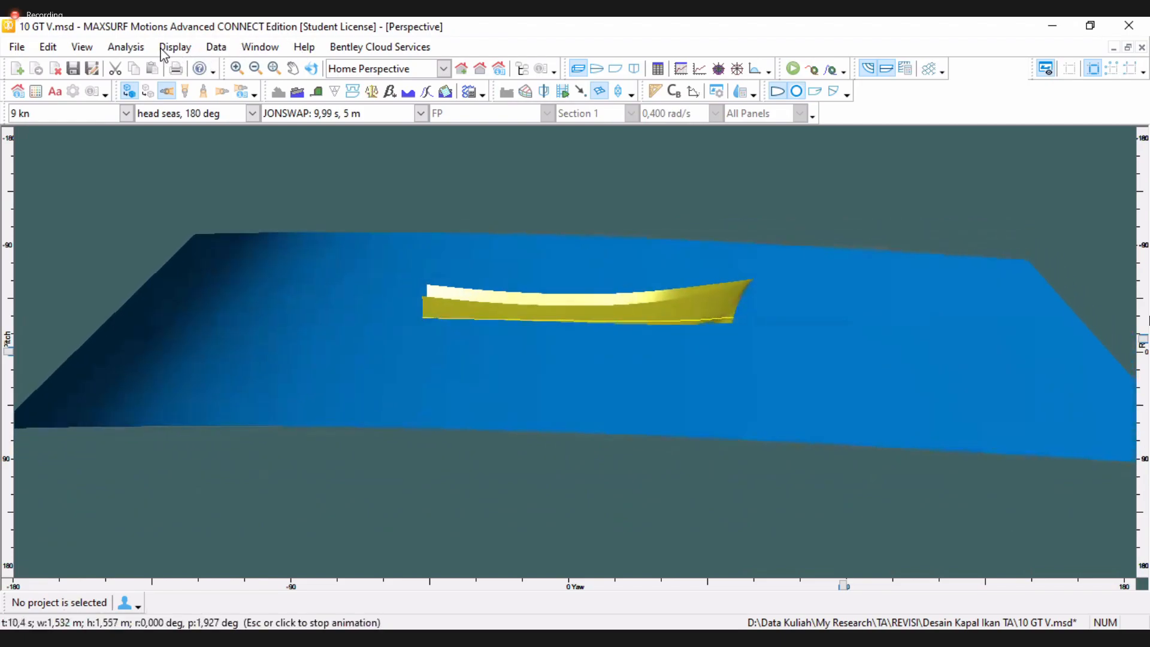
Recalculate the regular wave surface at an encounter frequency of 2,229 rad/s
click(123, 48)
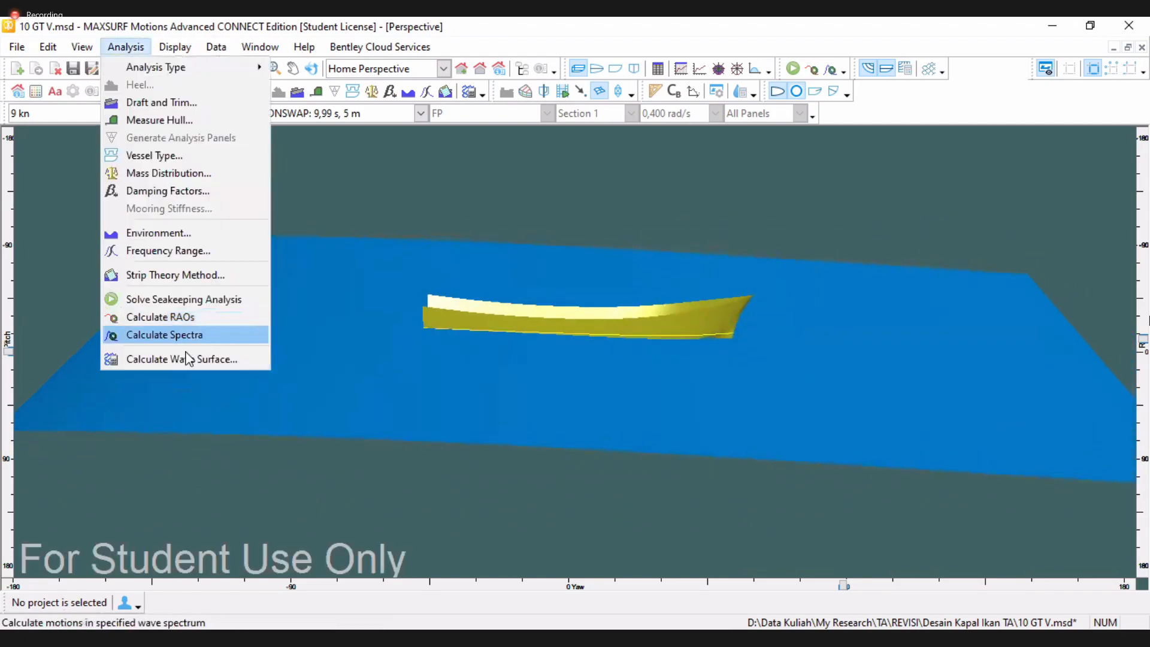
click(181, 359)
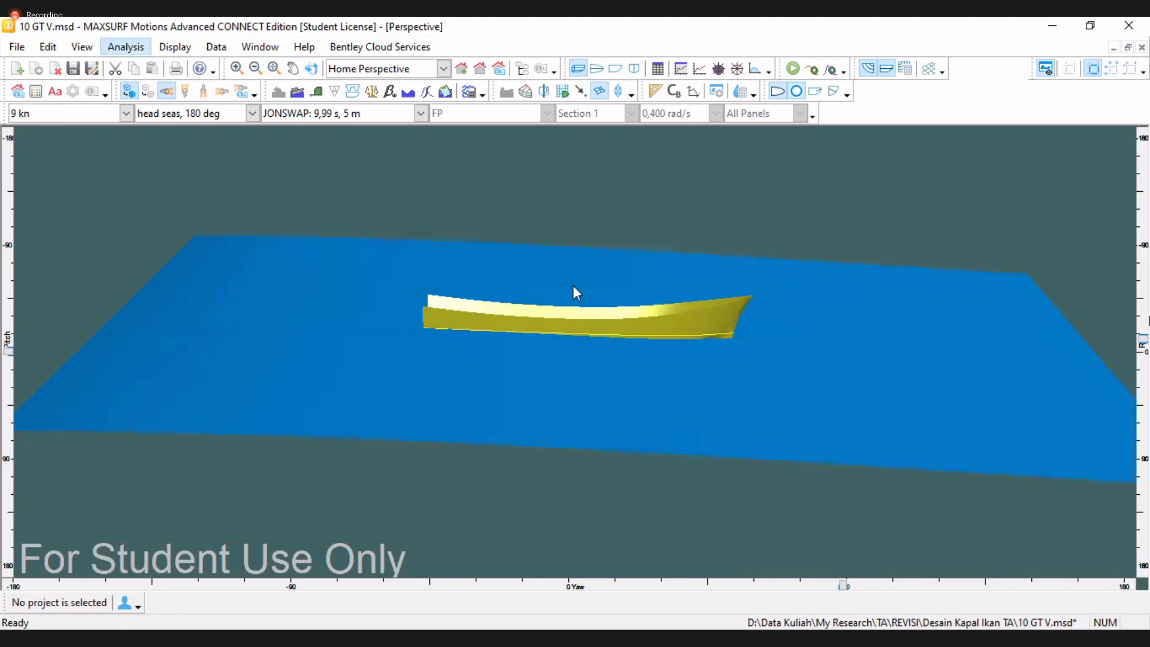
click(610, 252)
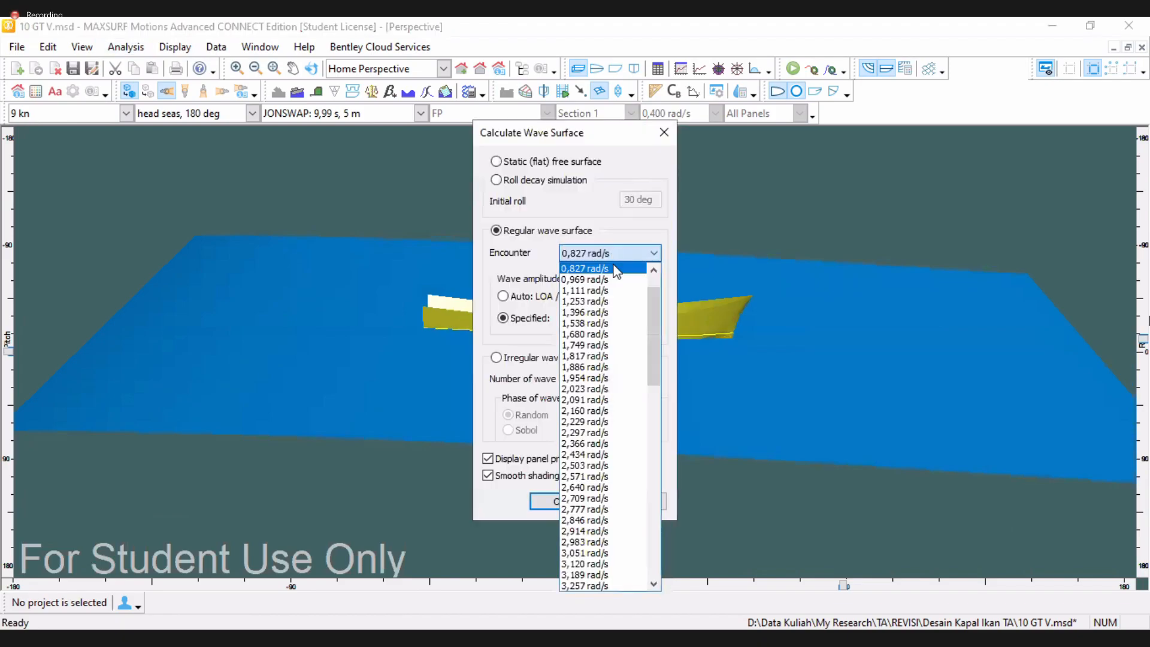
click(589, 422)
click(558, 500)
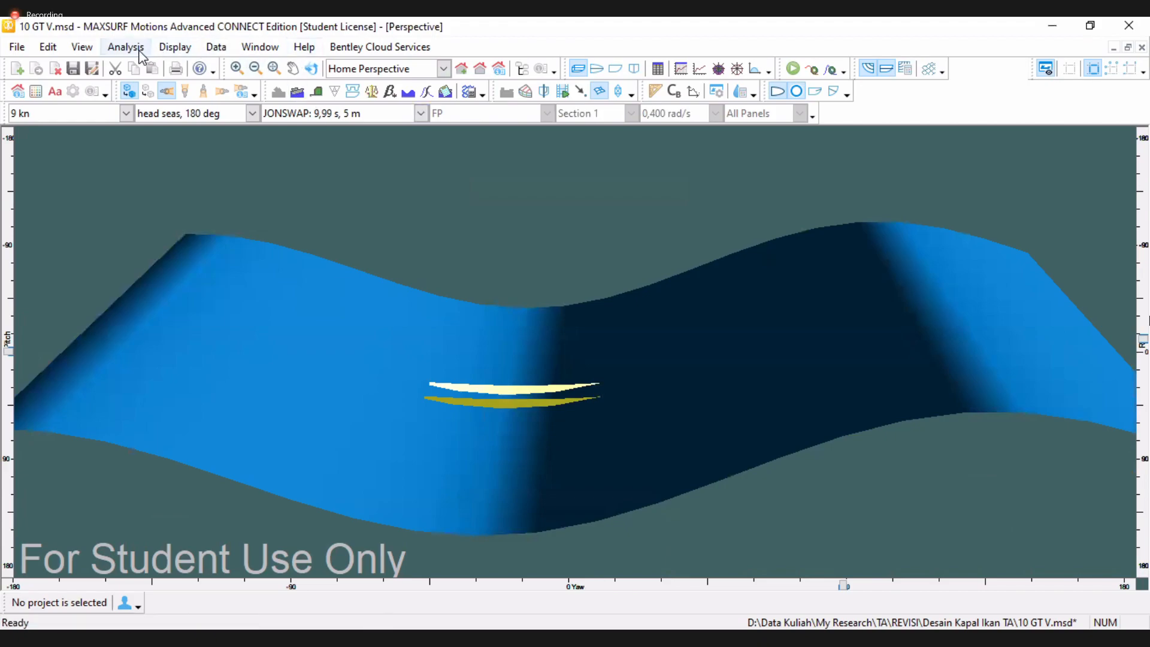
Recalculate the regular wave surface at an encounter frequency of 1,954 rad/s
click(139, 50)
click(193, 358)
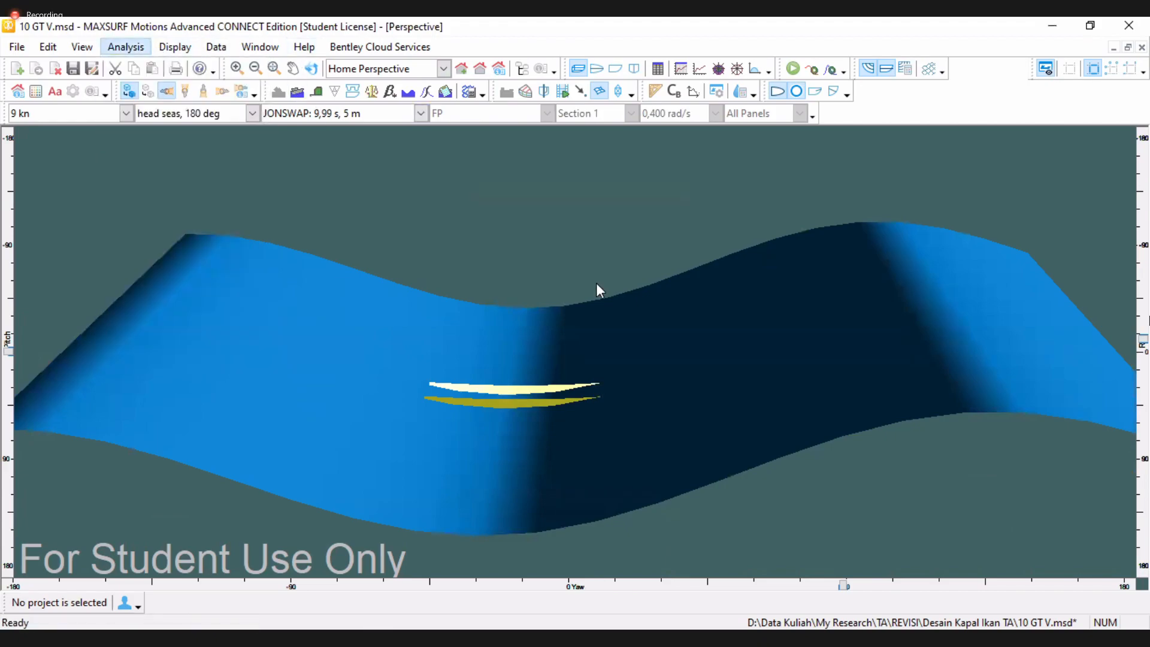
click(635, 253)
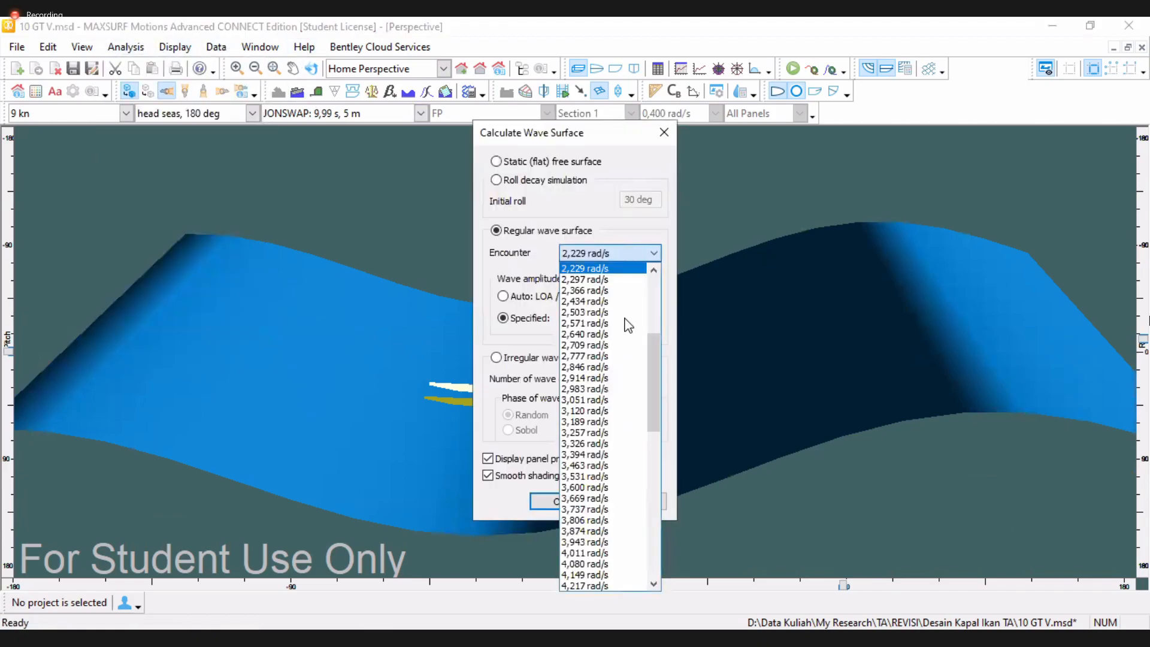
scroll(628, 325, up, 4)
click(584, 339)
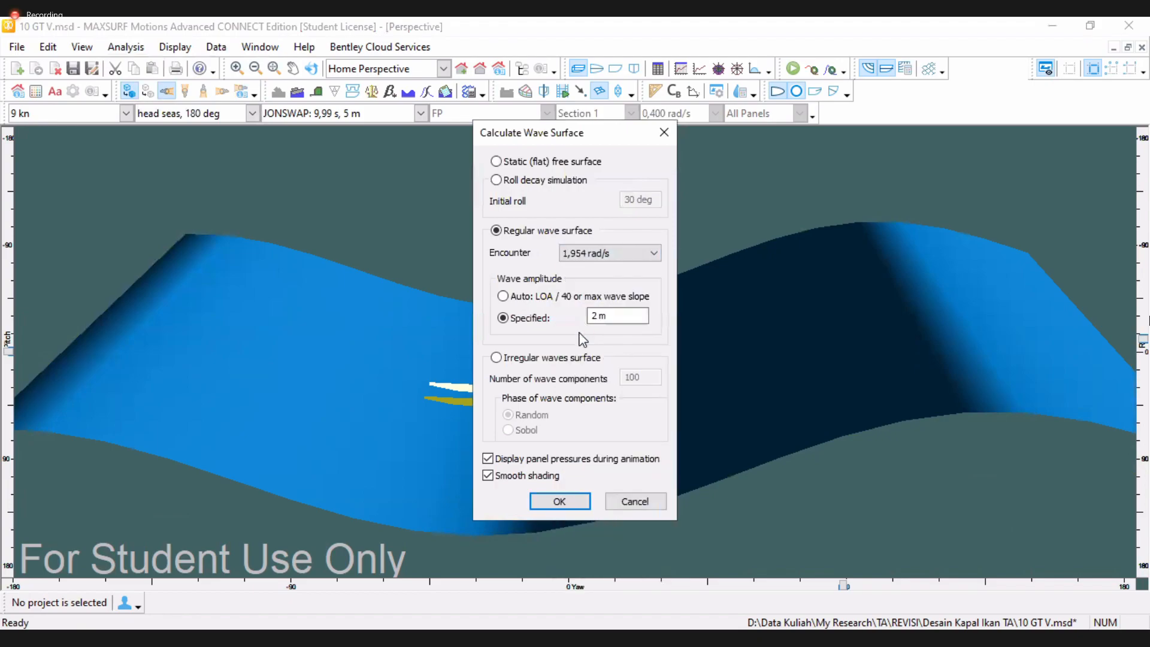
click(576, 502)
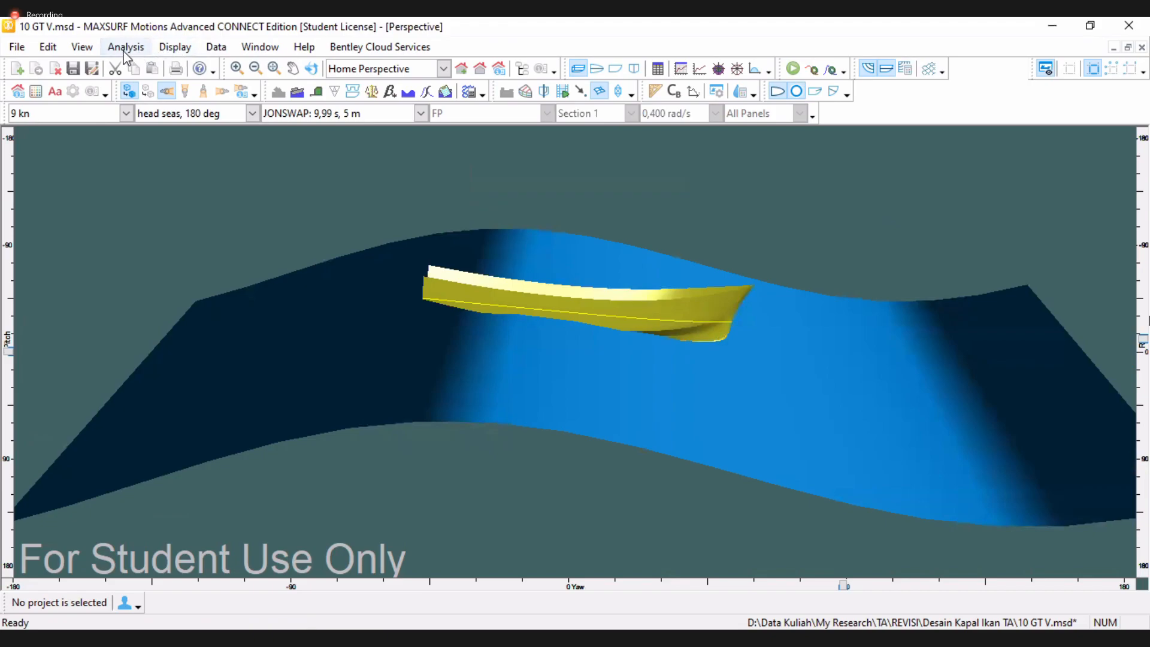
Set the regular wave amplitude to 1.5 m, recalculate the wave surface and animate it
click(125, 48)
click(179, 358)
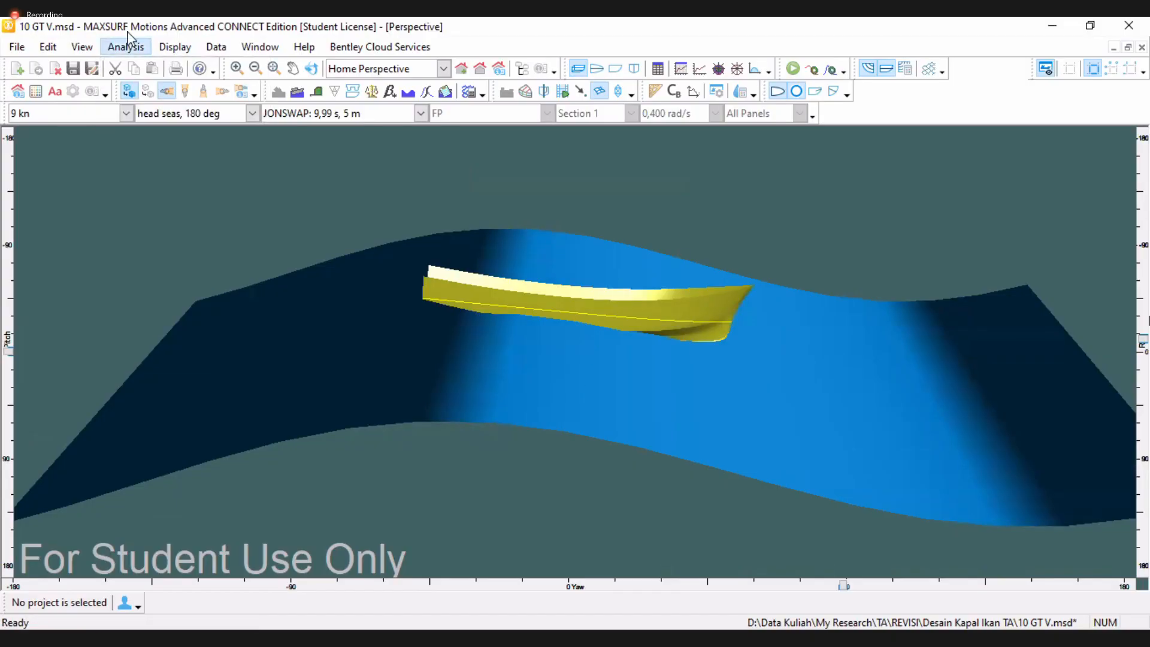
double_click(605, 314)
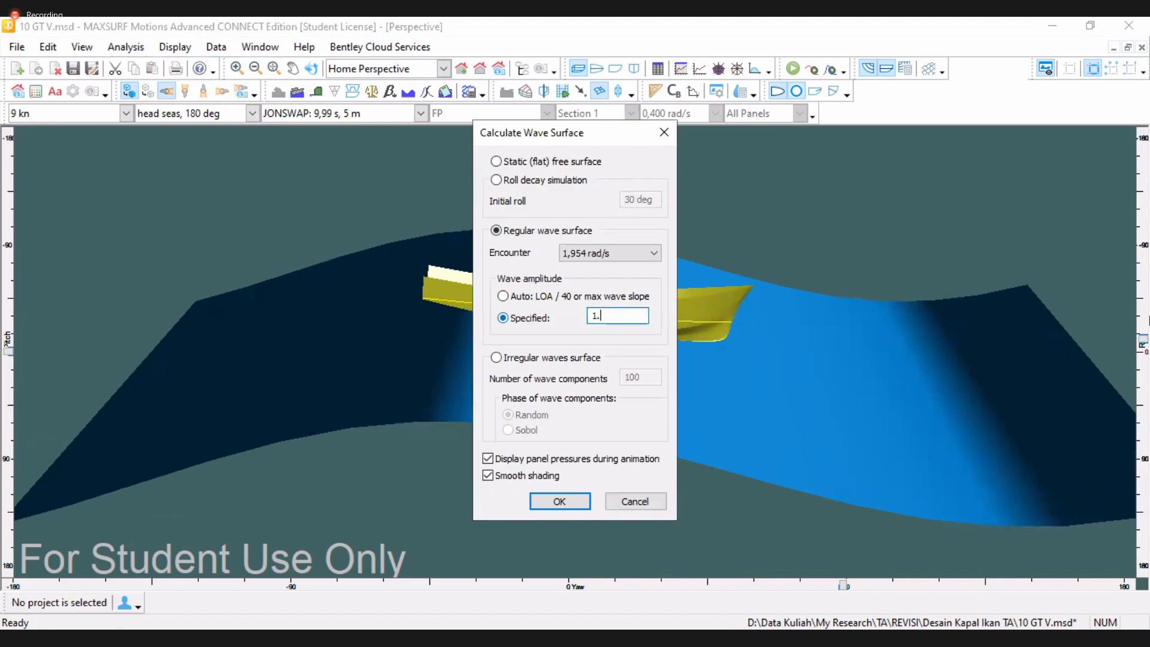
text(1.5)
key(Return)
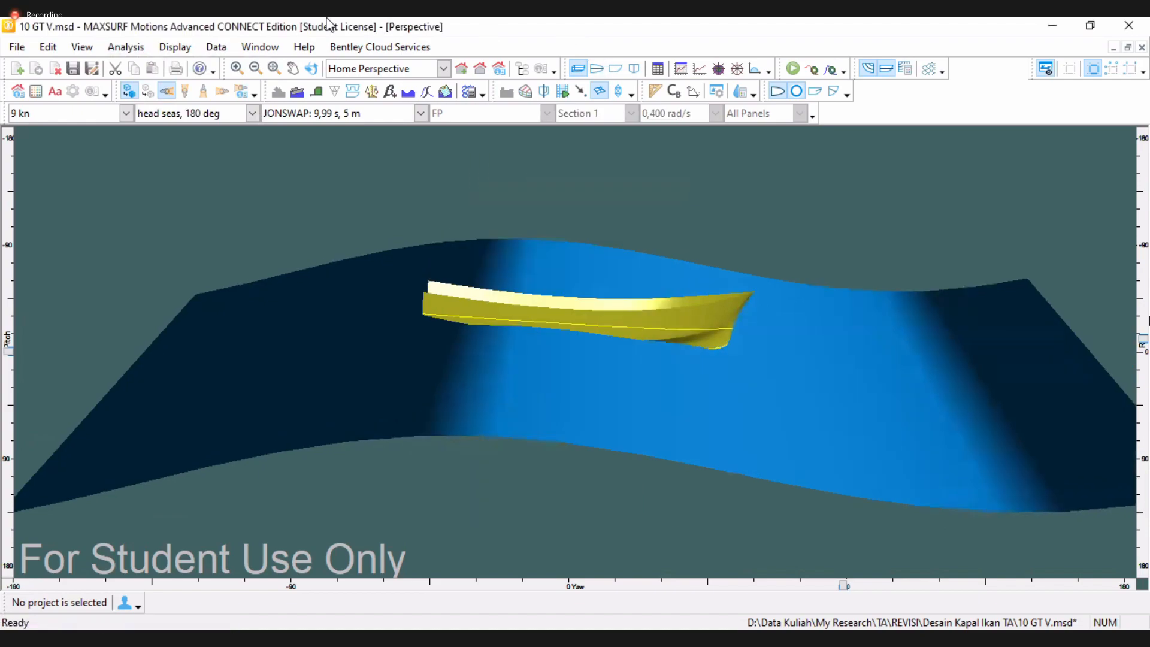
click(173, 47)
key(Return)
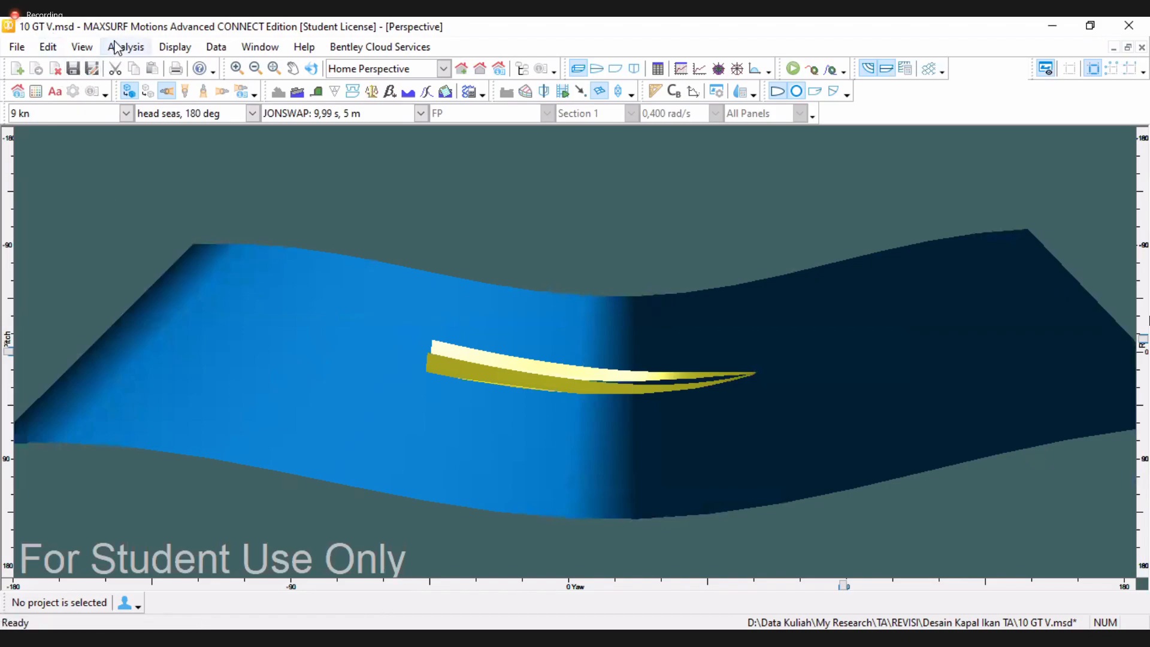
Switch the wave surface to irregular waves with random phase of wave components, run it and stop the animation
click(229, 361)
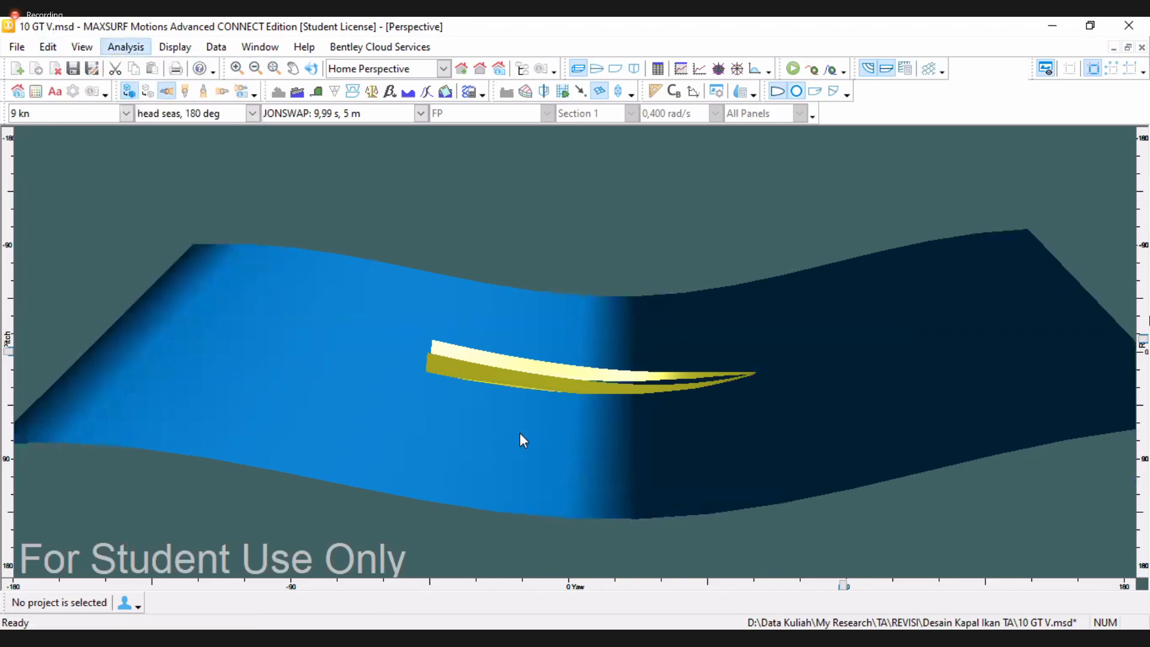
click(503, 358)
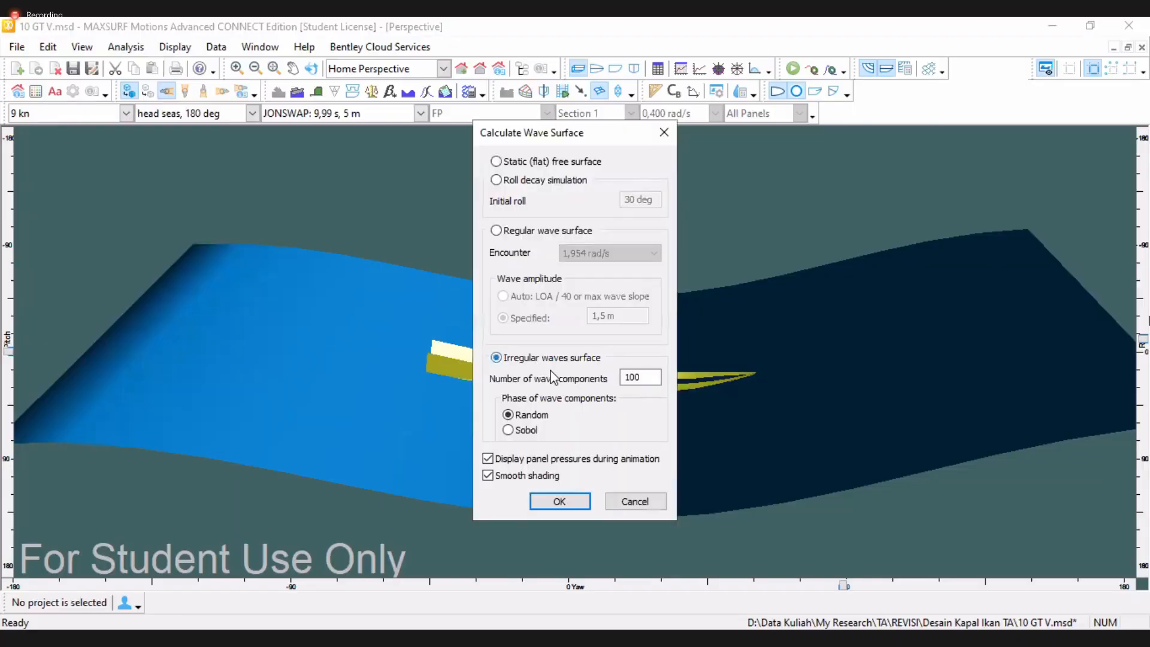
click(523, 429)
click(508, 415)
click(558, 502)
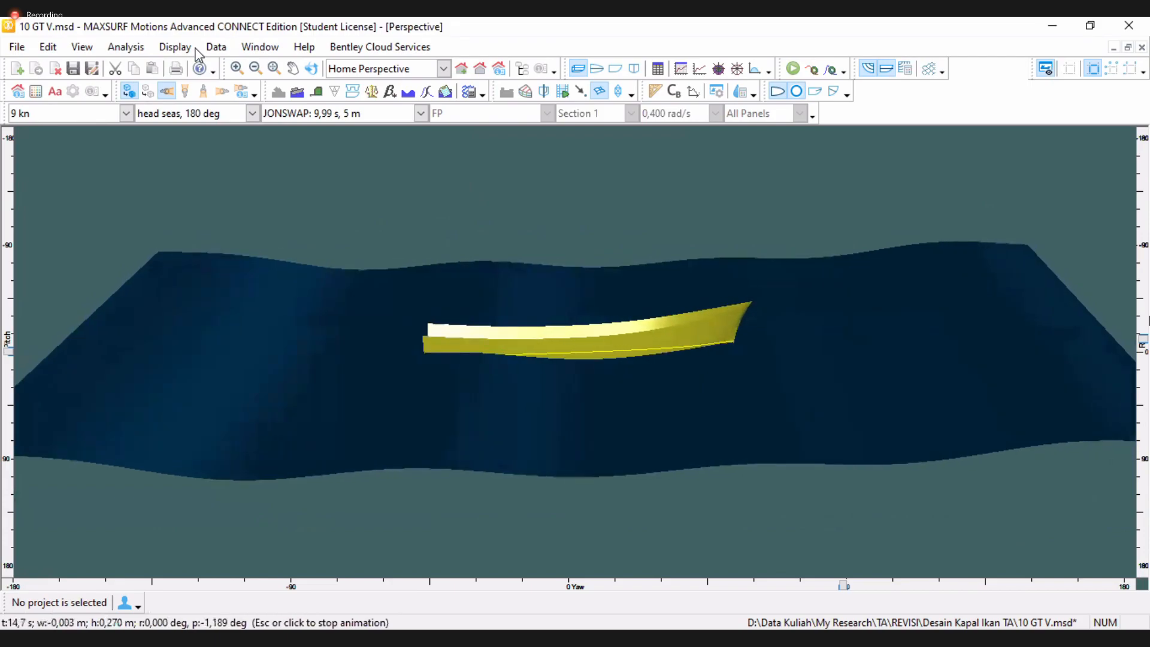
click(275, 250)
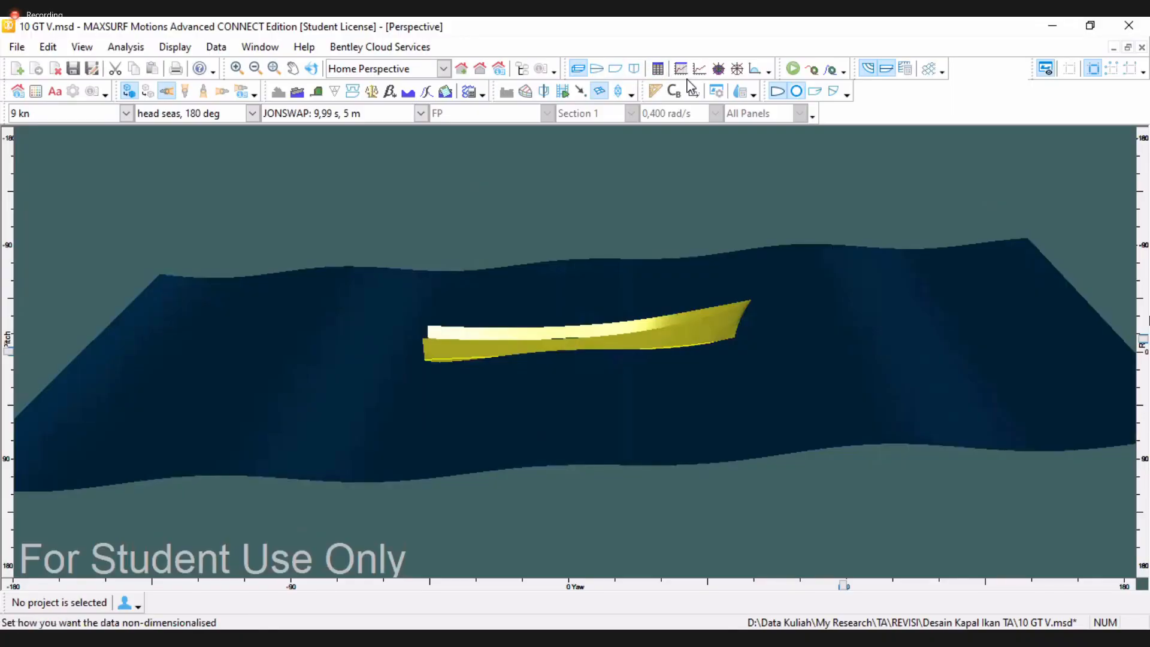
Open the results tables and review the summary rows for roll motion, pitch motion and heave velocity
click(681, 69)
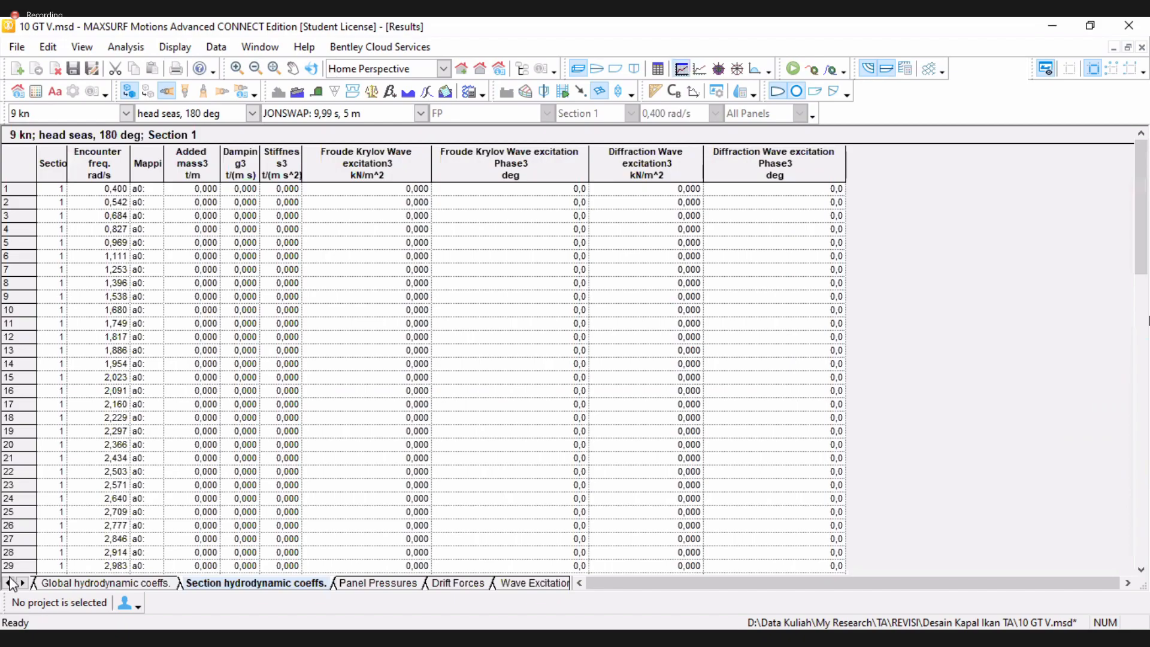
click(8, 584)
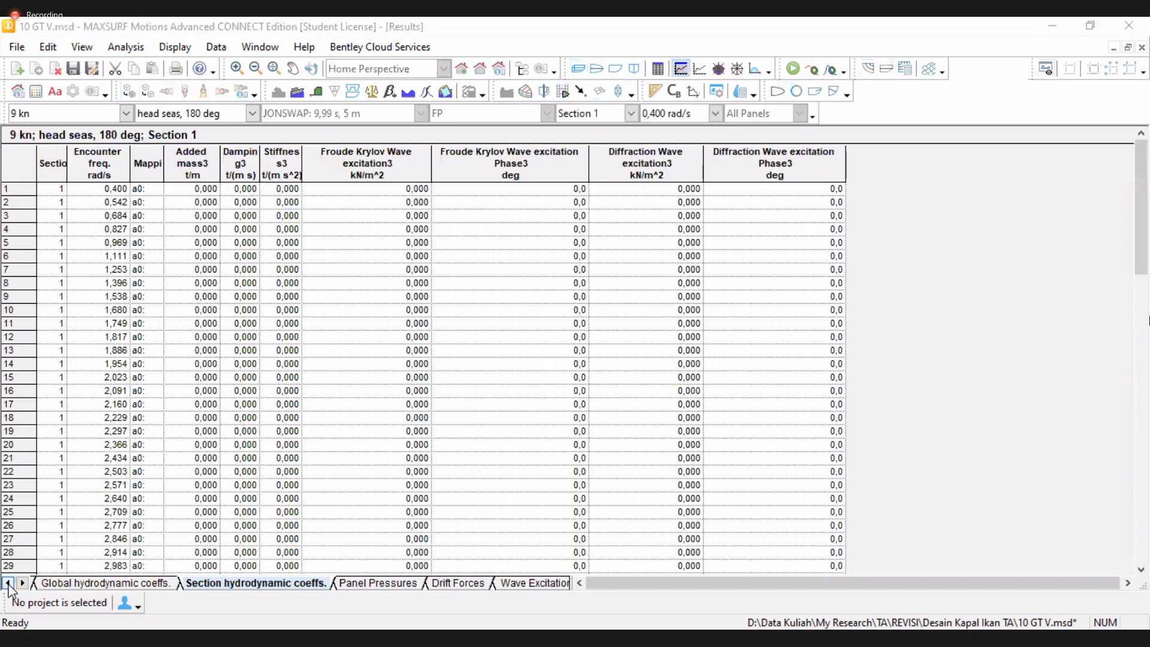
click(46, 586)
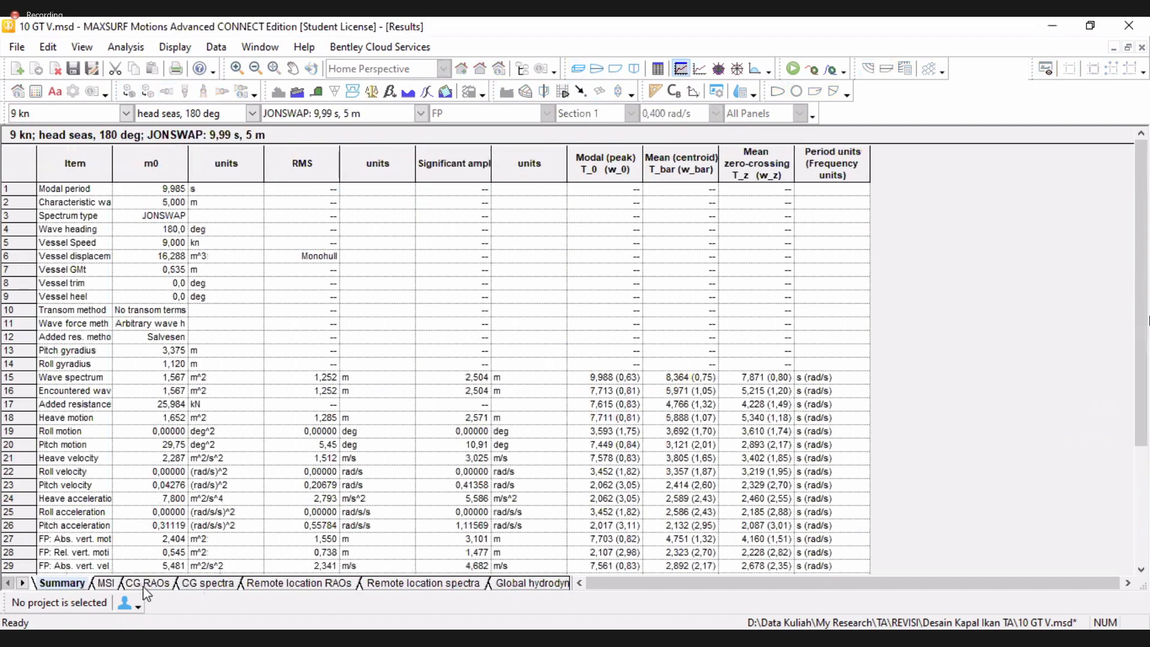
click(106, 583)
click(75, 586)
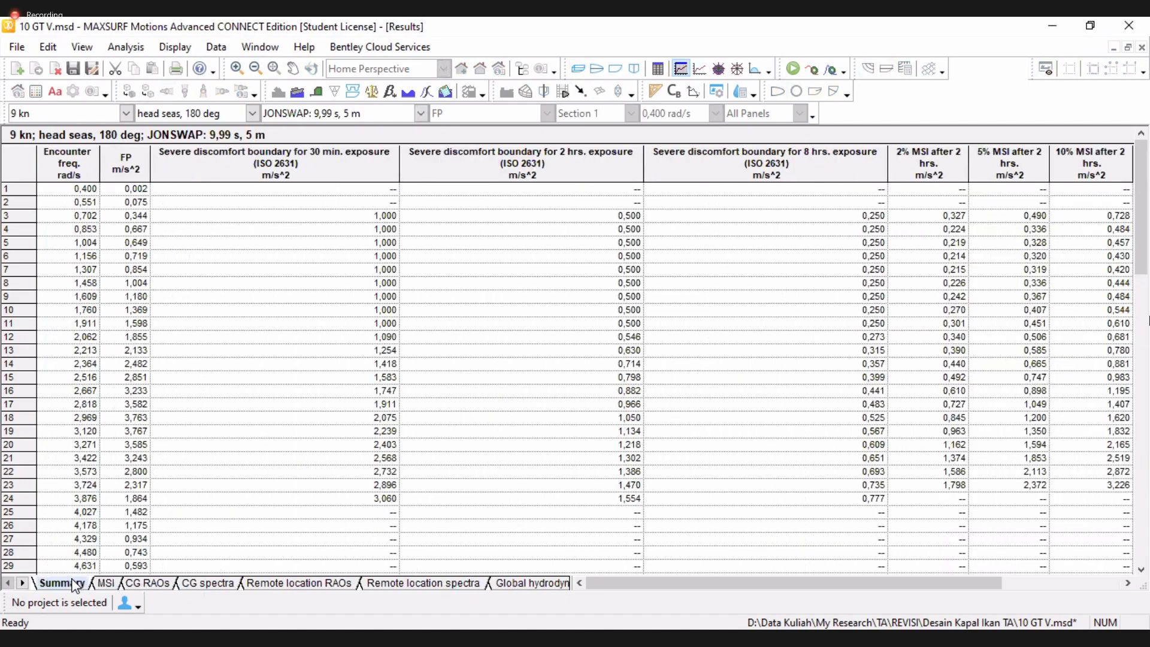
click(22, 430)
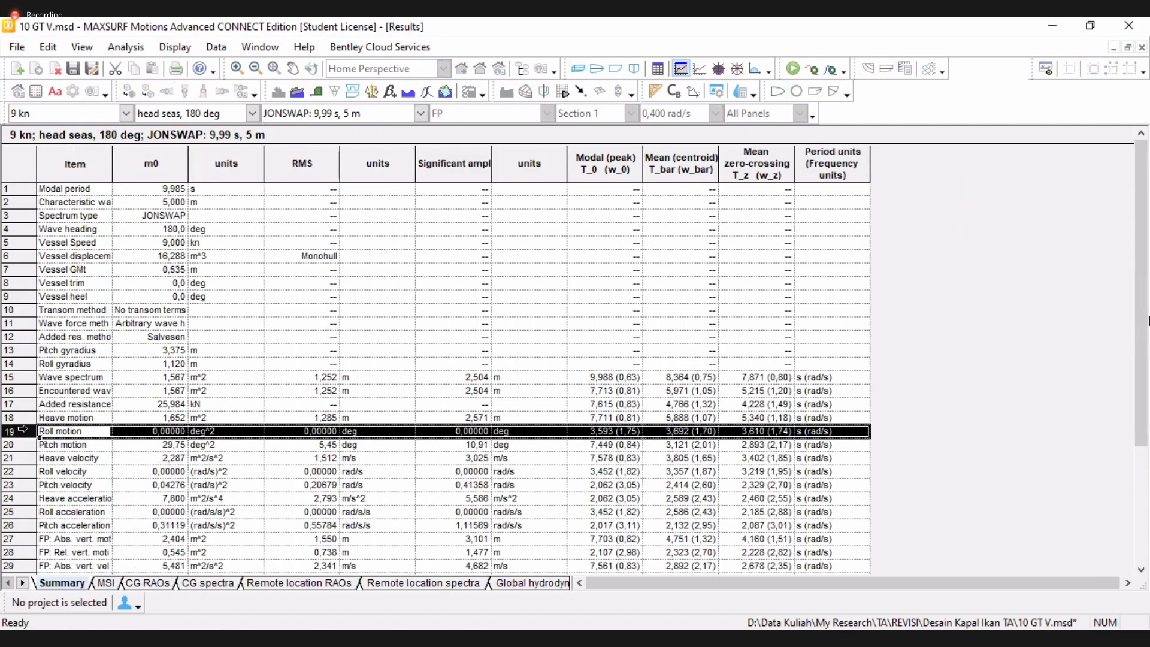
click(314, 433)
click(10, 444)
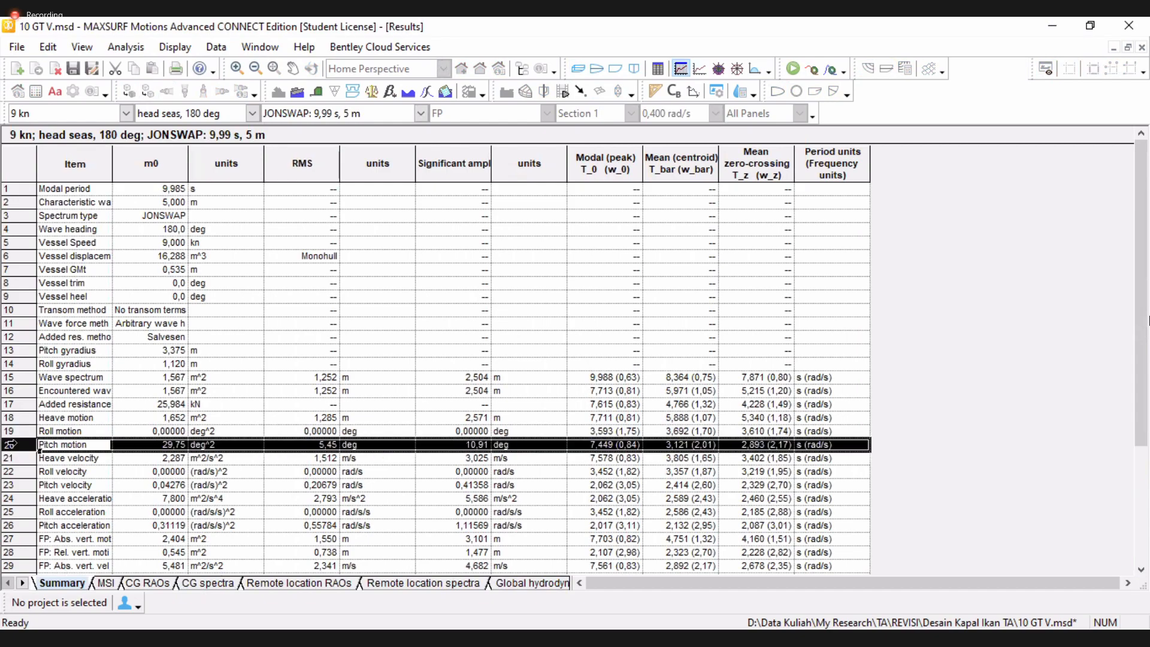
click(10, 458)
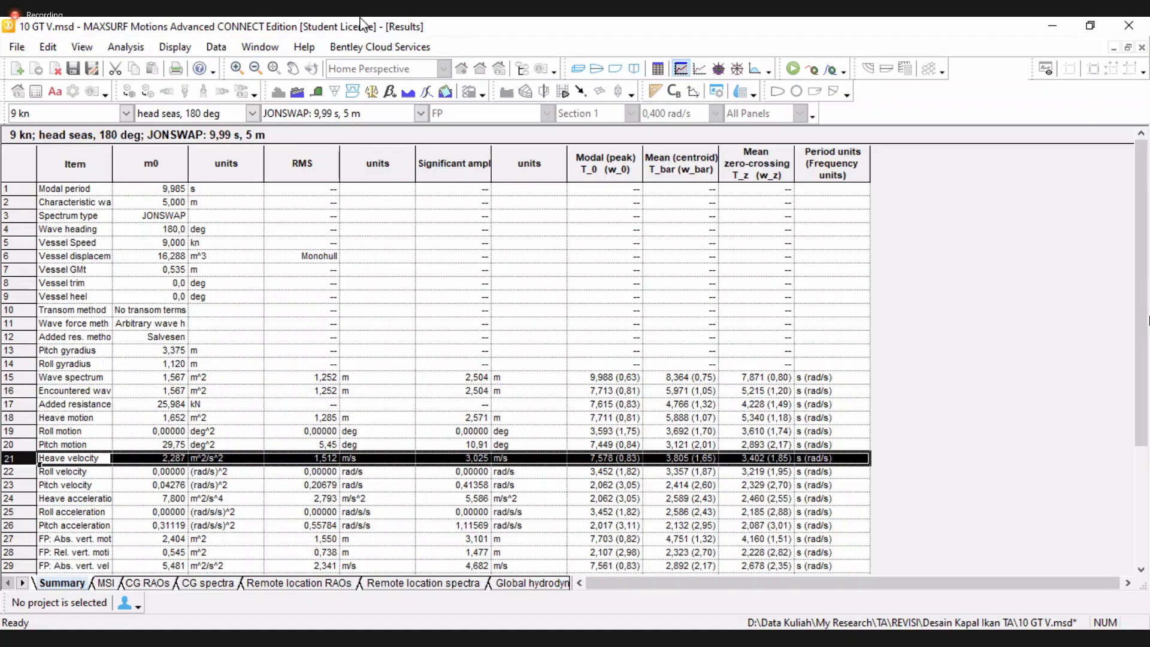
Open the graph view and browse the MSI, CG RAOs, CG spectra, remote location RAOs, remote spectra and section hydrodynamics graphs
click(699, 70)
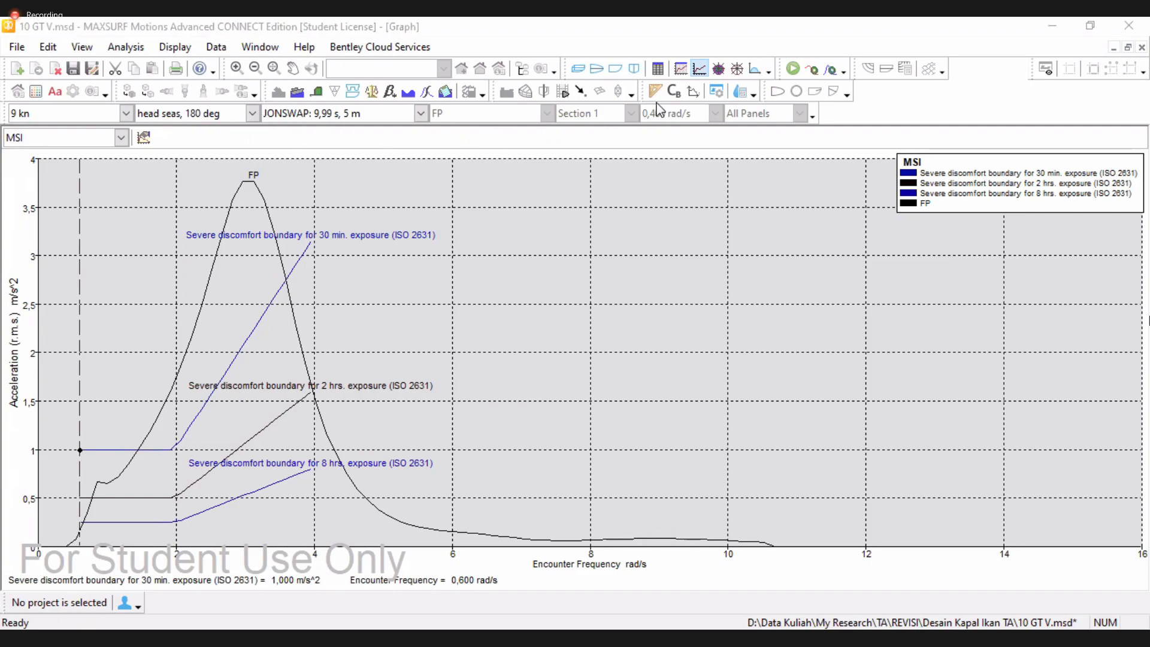
click(122, 138)
click(35, 167)
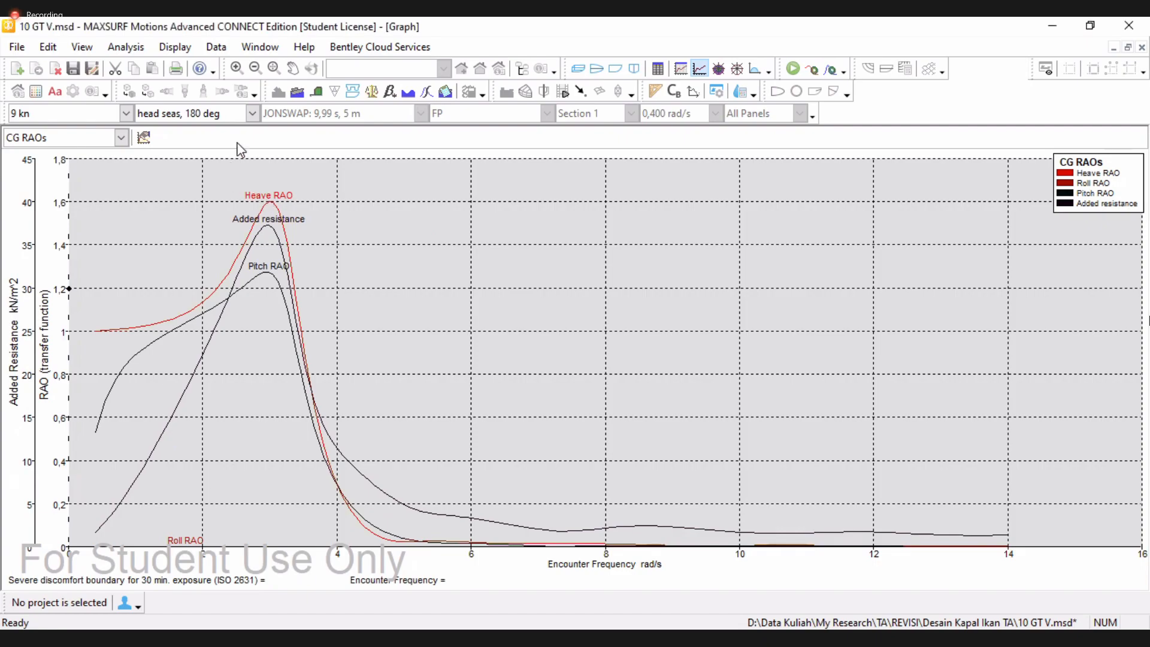
click(120, 139)
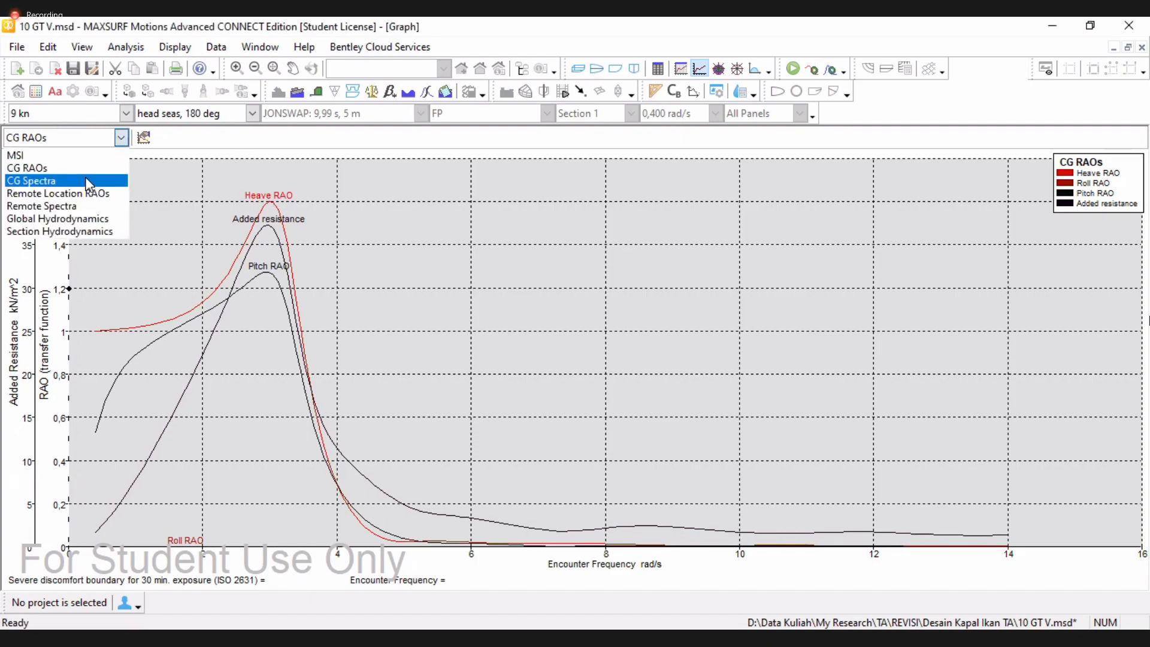
click(88, 181)
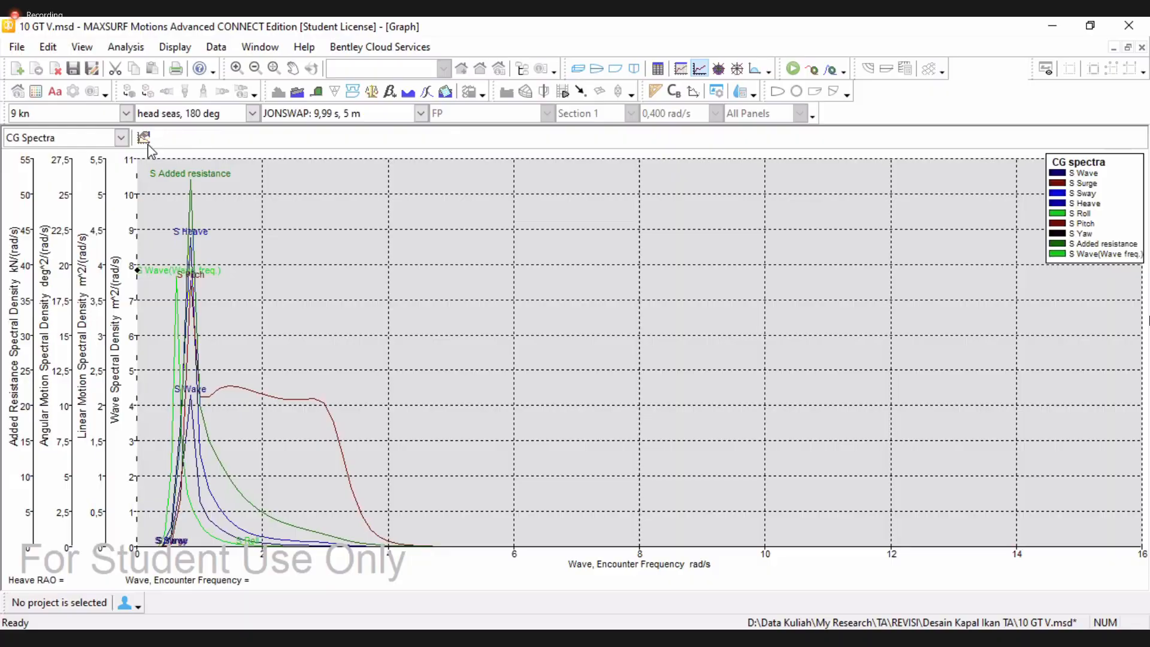
click(120, 138)
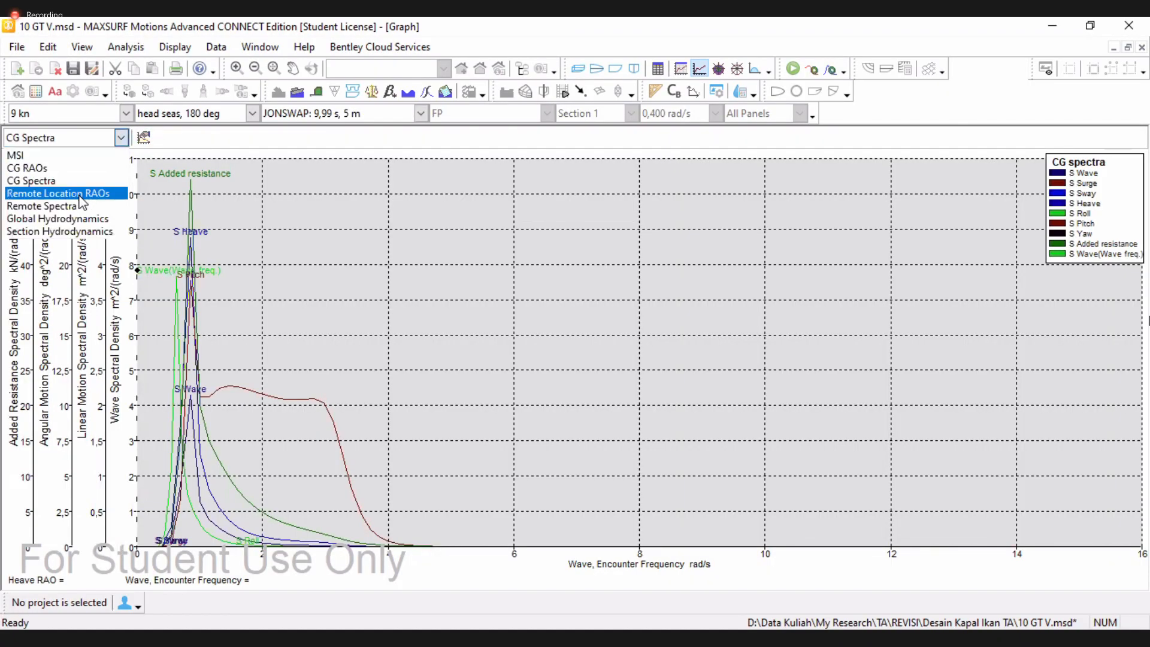
click(122, 139)
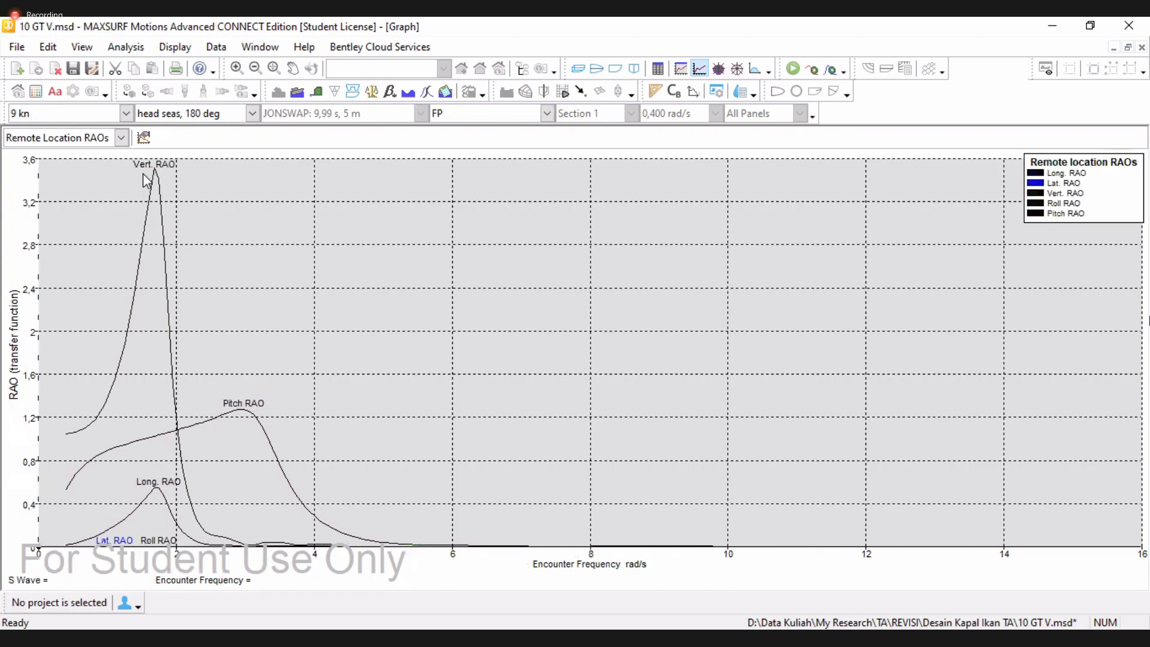
click(121, 138)
click(89, 208)
click(122, 138)
click(90, 231)
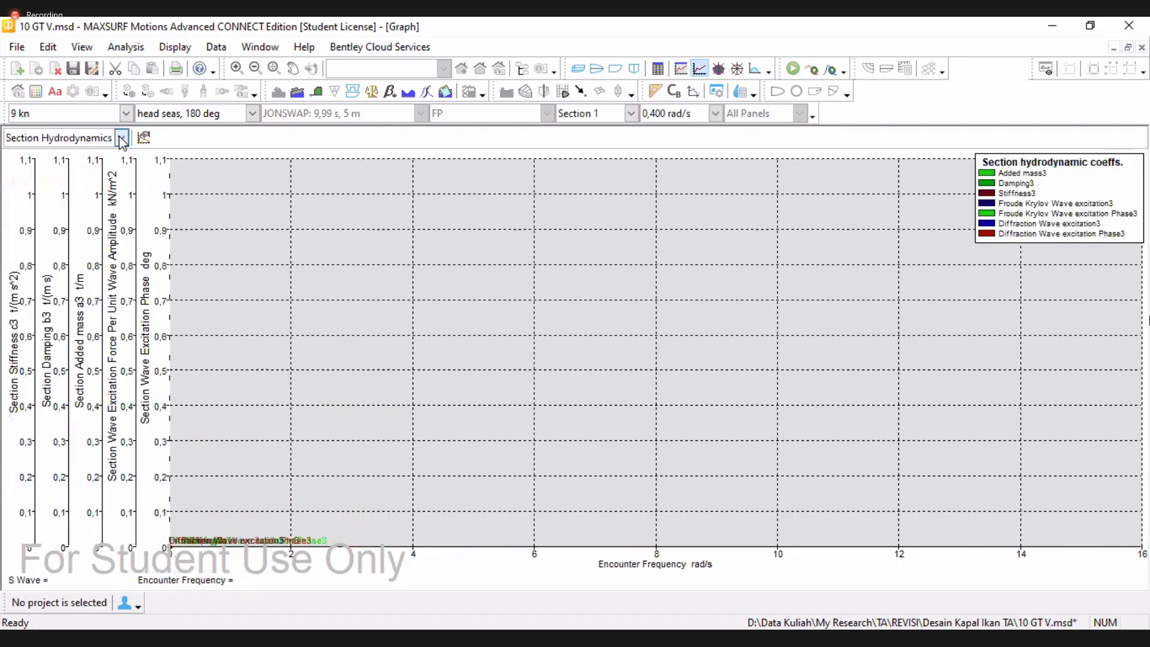
Open the polar table view and browse the listed RMS and MSI quantities
click(718, 70)
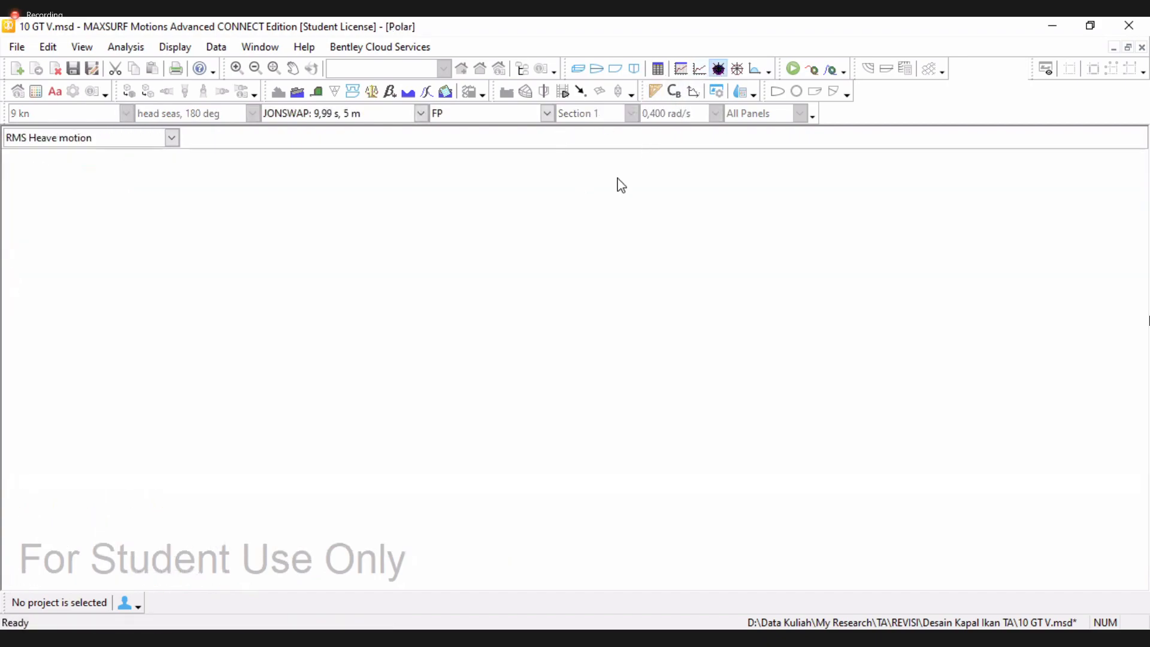
click(172, 137)
click(84, 258)
click(171, 138)
click(48, 219)
click(172, 137)
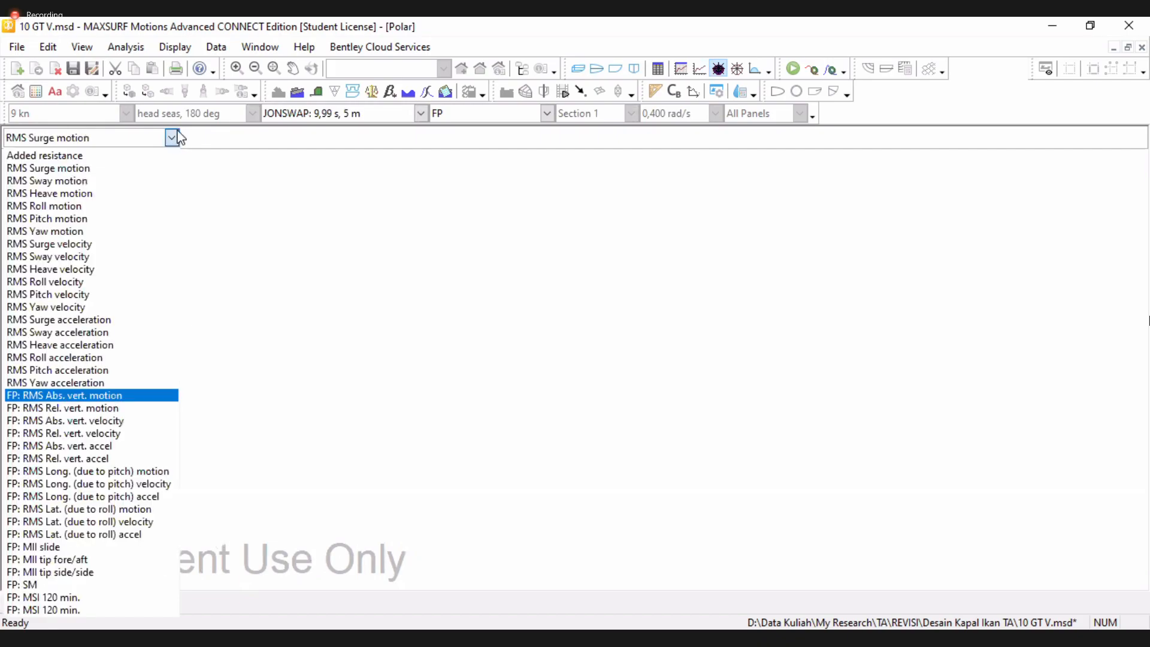
click(113, 394)
click(145, 201)
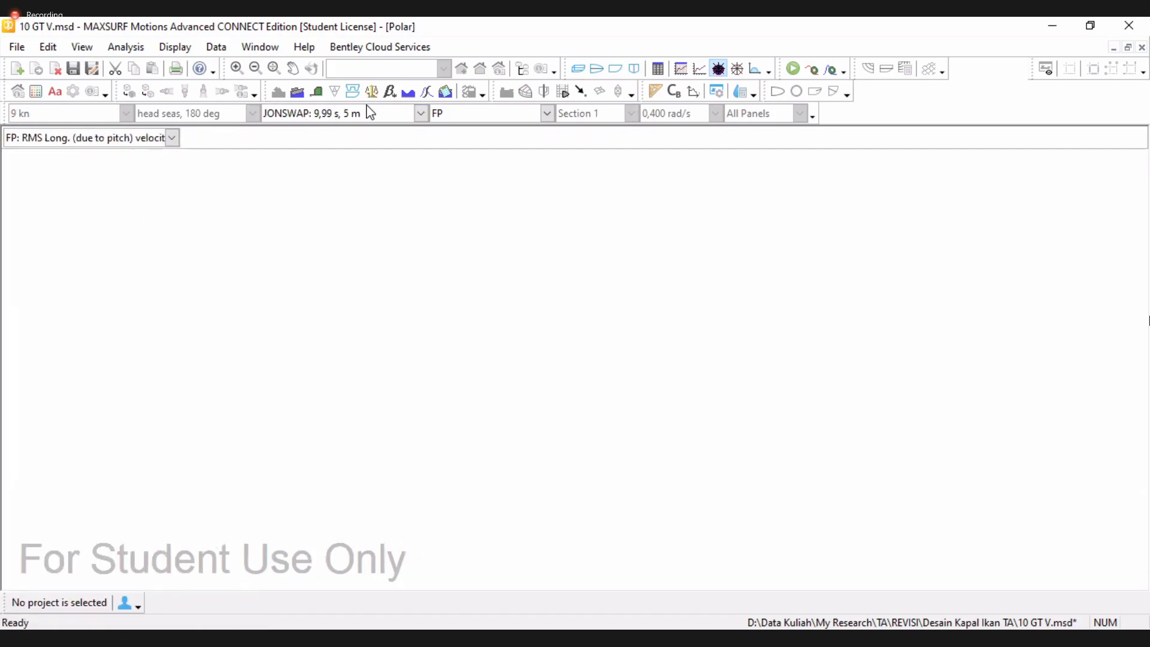
click(172, 138)
click(120, 150)
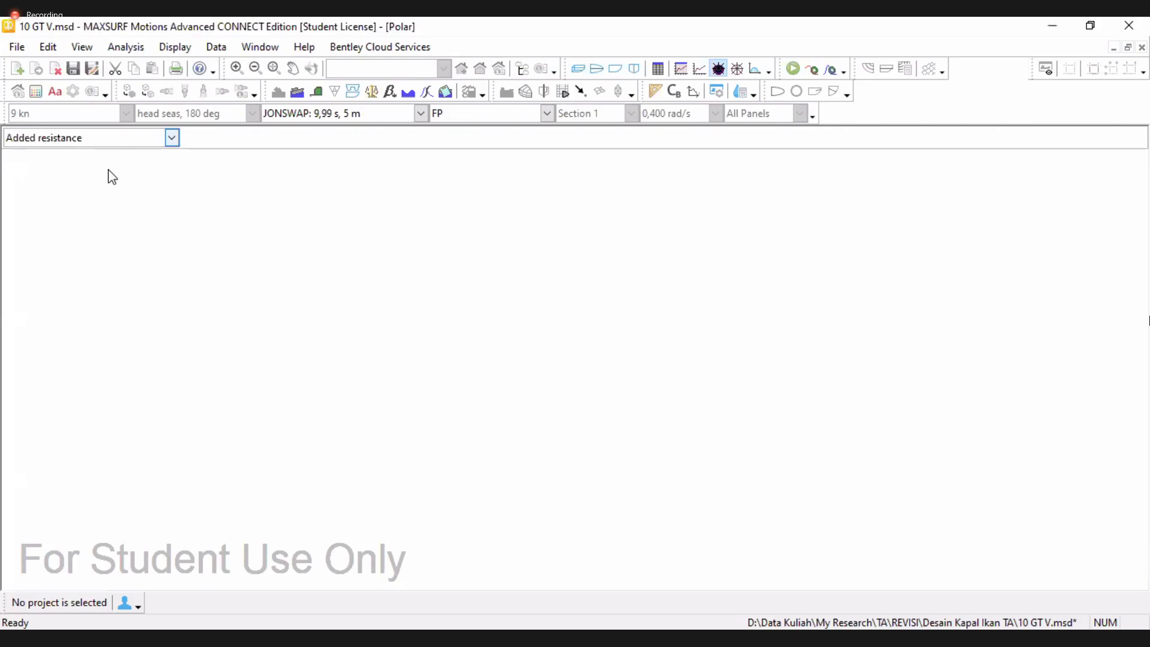
key(Down)
key(Down)
key(alt+Down)
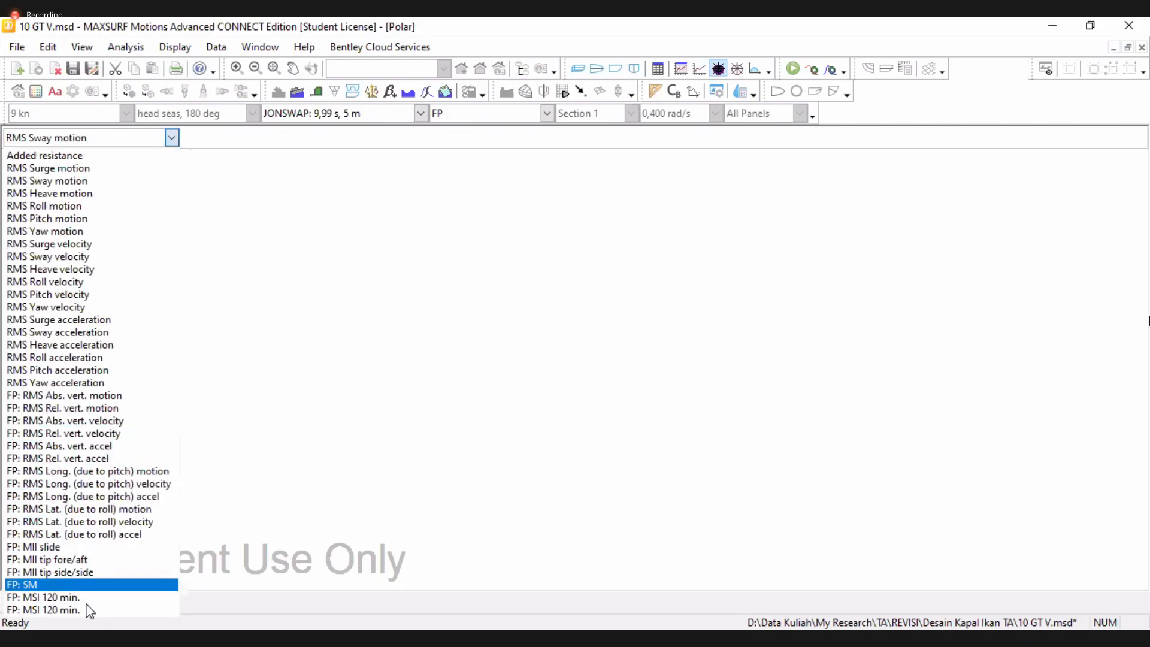
click(826, 134)
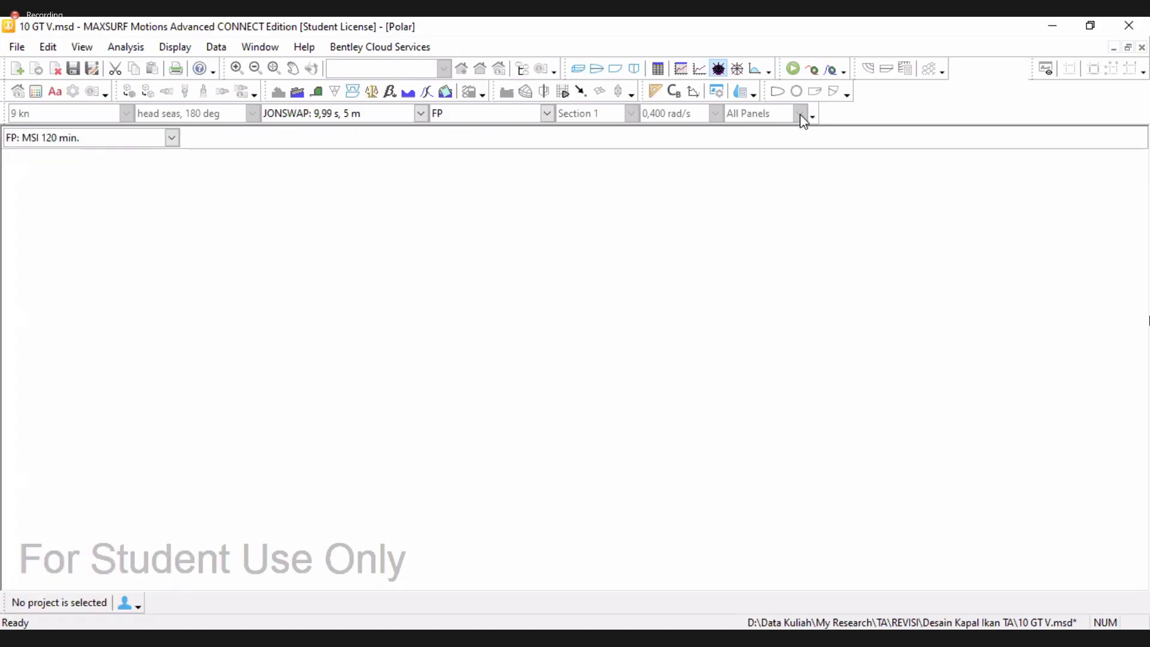
Open the polar graph and view RMS surge motion, pitch motion and pitch velocity
click(737, 69)
click(738, 70)
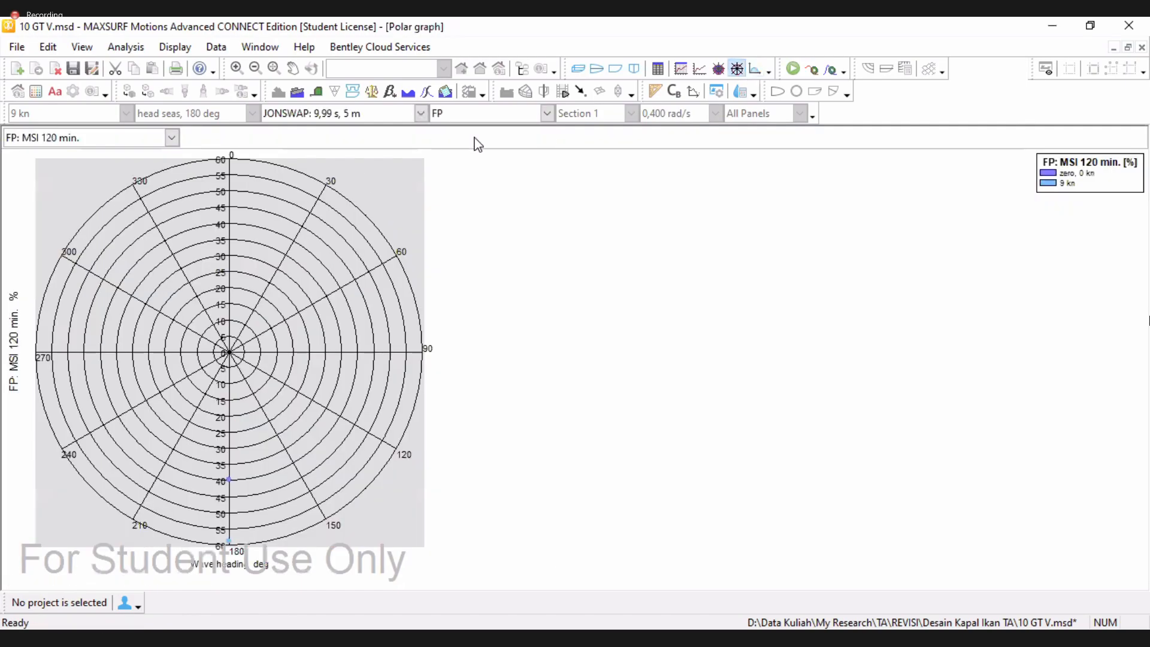
click(171, 137)
click(145, 226)
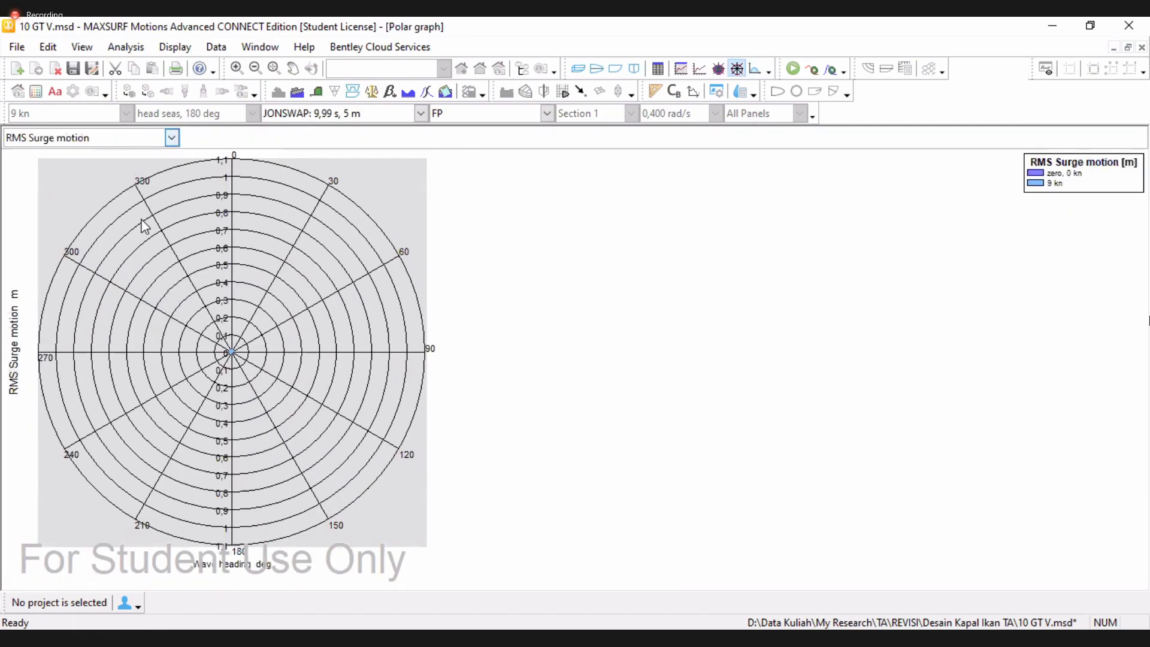
scroll(172, 190, down, 1)
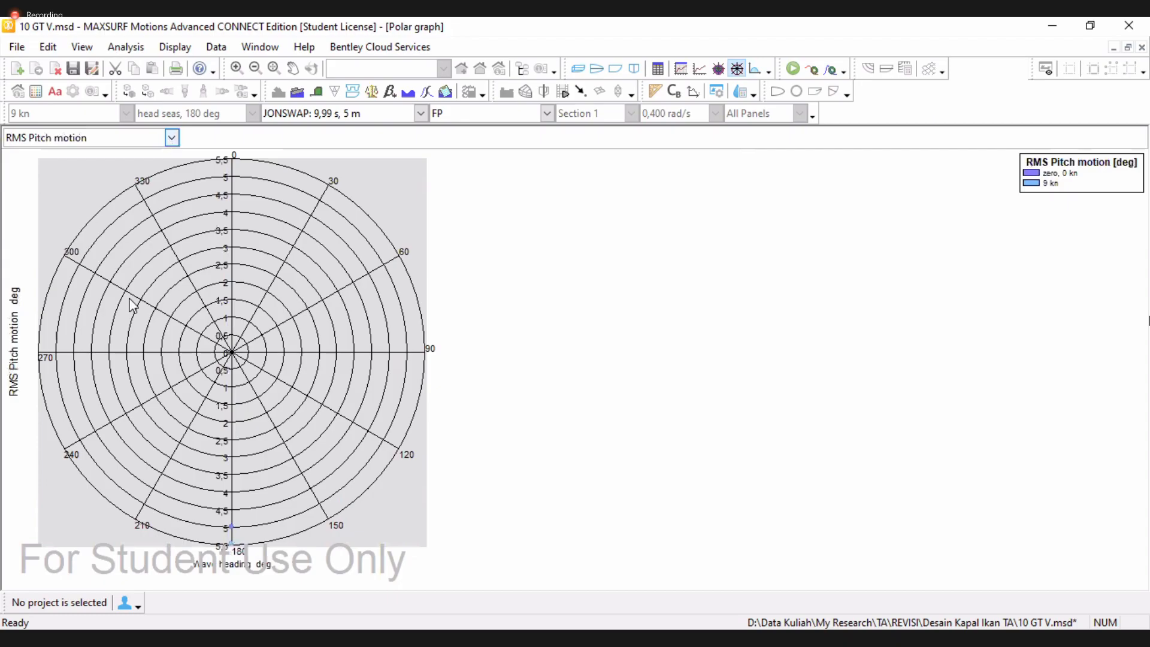
scroll(133, 306, down, 1)
click(718, 68)
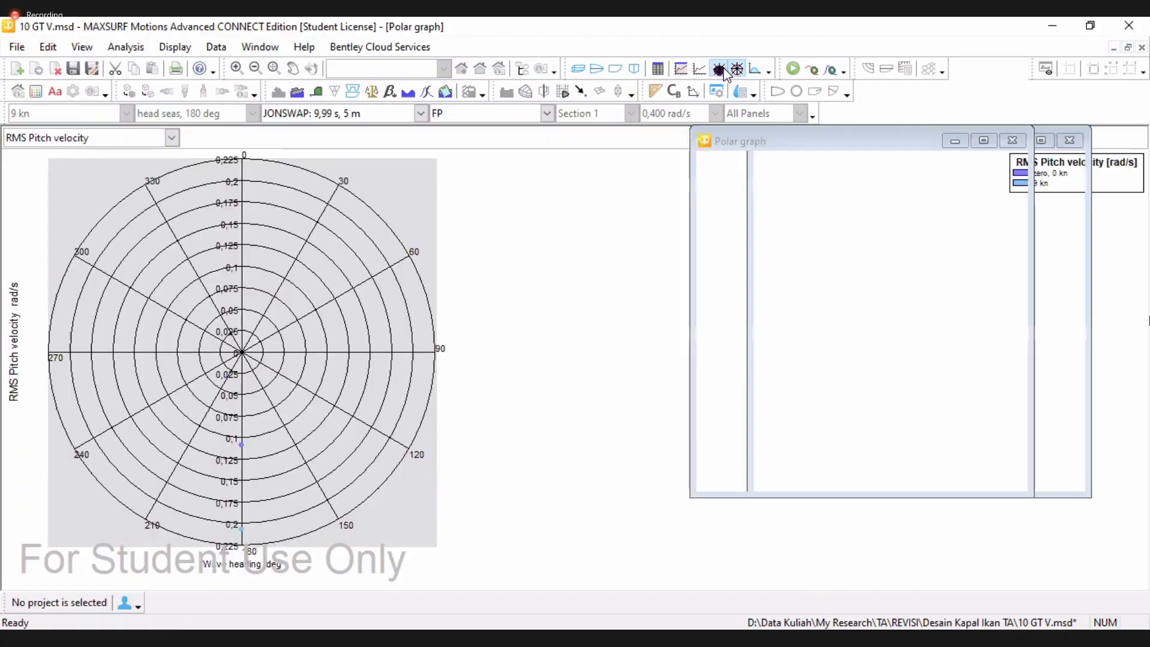
View the curve of areas and return to the perspective view
click(756, 69)
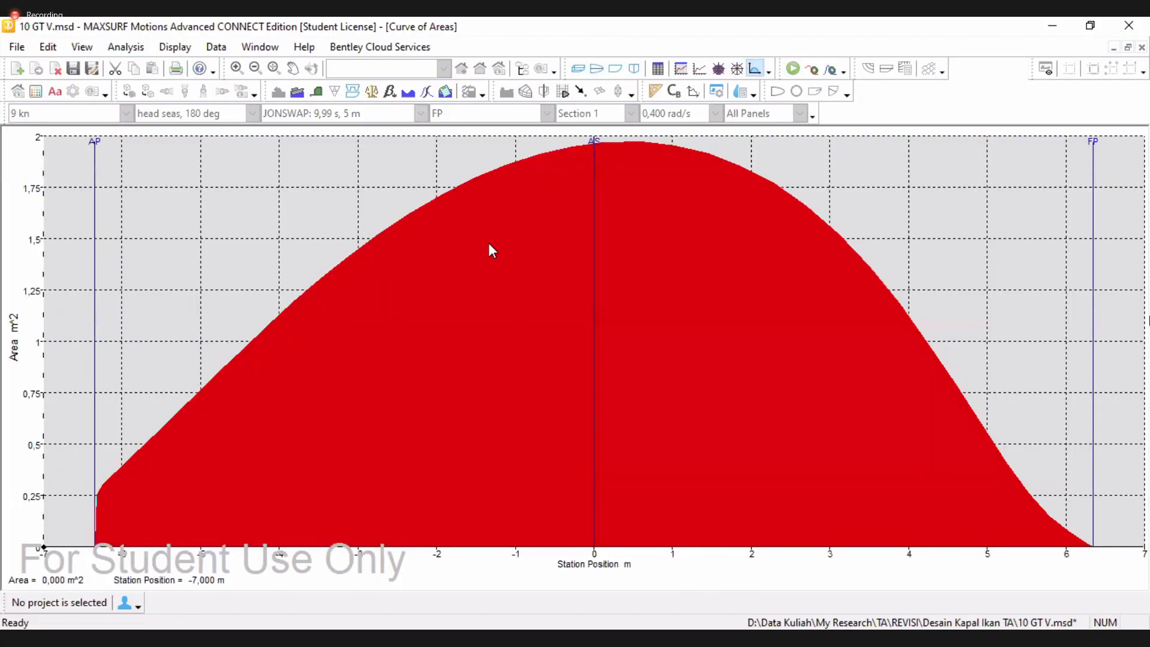
click(616, 70)
click(578, 68)
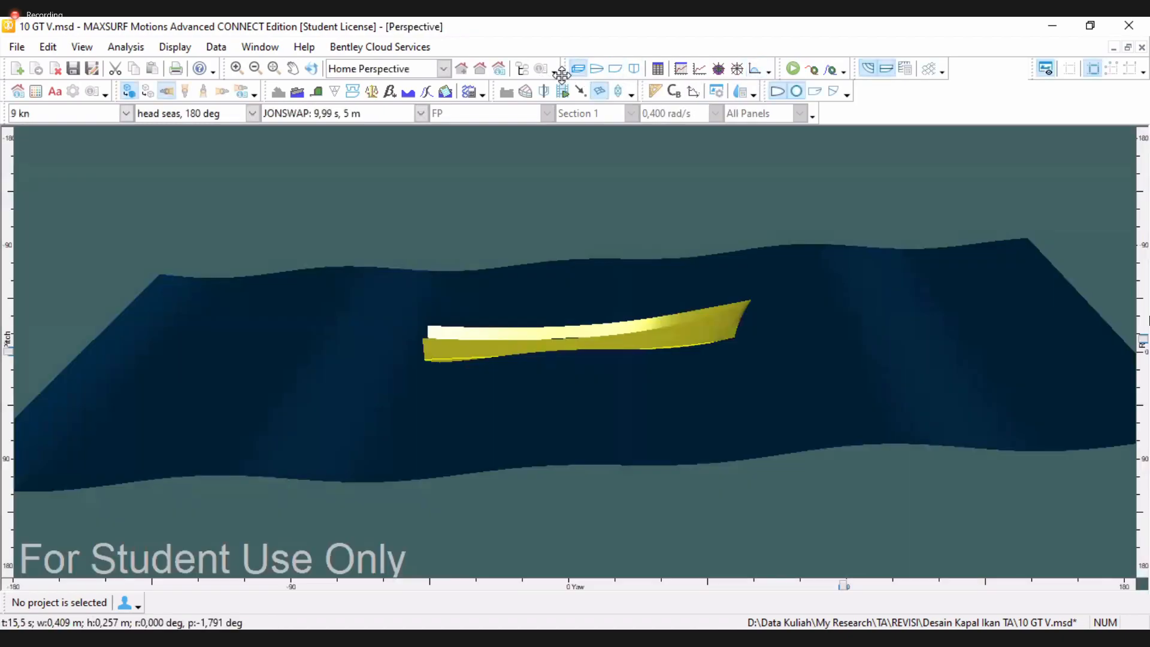
Recalculate the regular wave surface at an encounter frequency of 10,889 rad/s
click(126, 47)
click(176, 359)
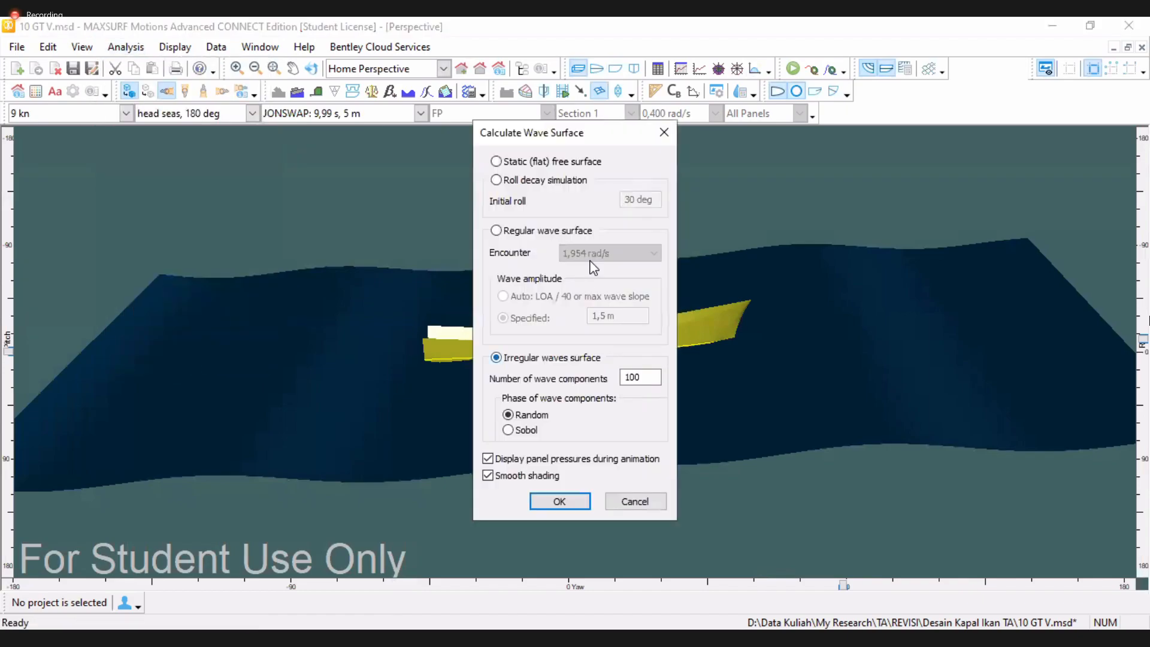
click(506, 230)
click(605, 253)
scroll(617, 551, down, 5)
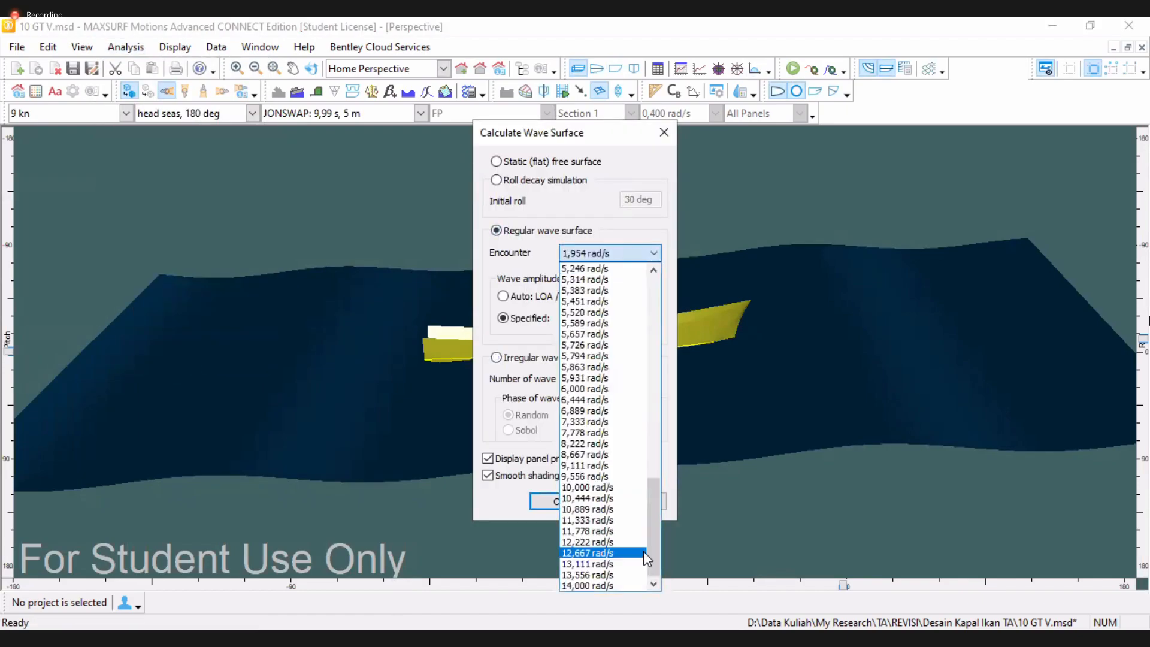
key(Return)
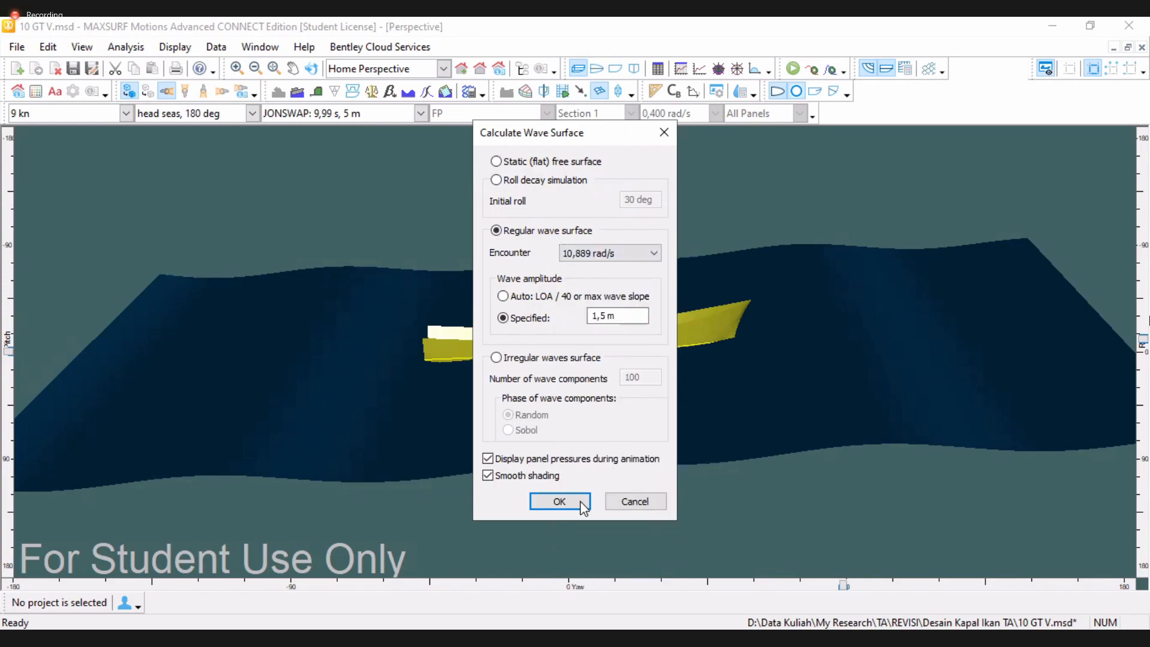
click(559, 502)
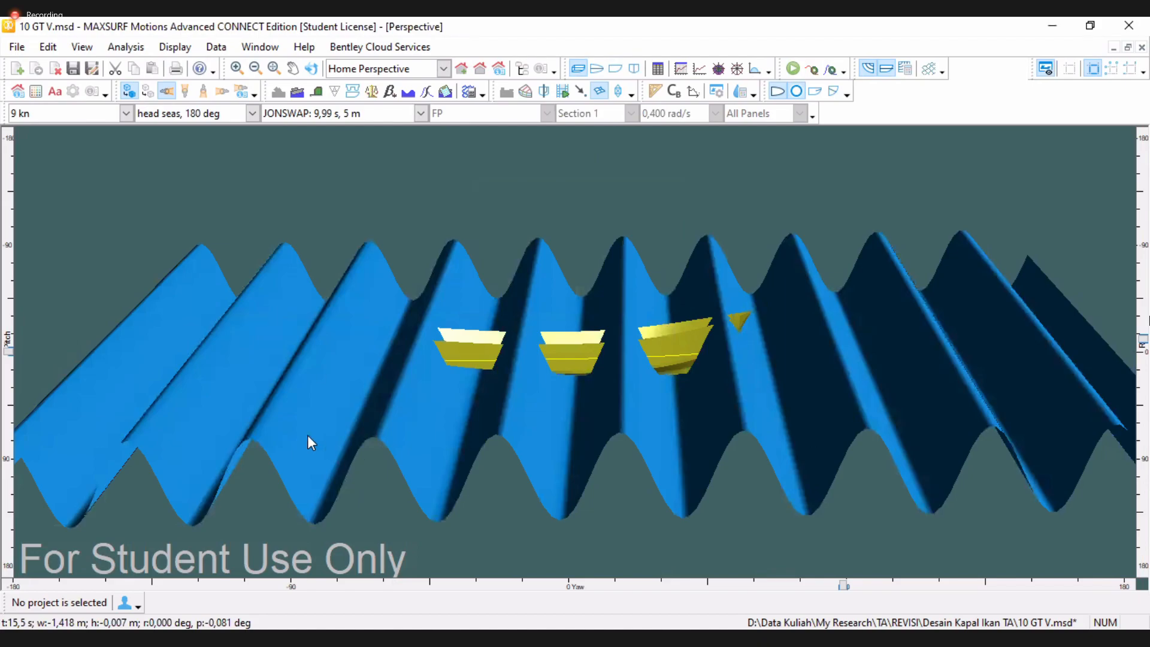
Show the MSI graph and switch to the profile view
click(700, 70)
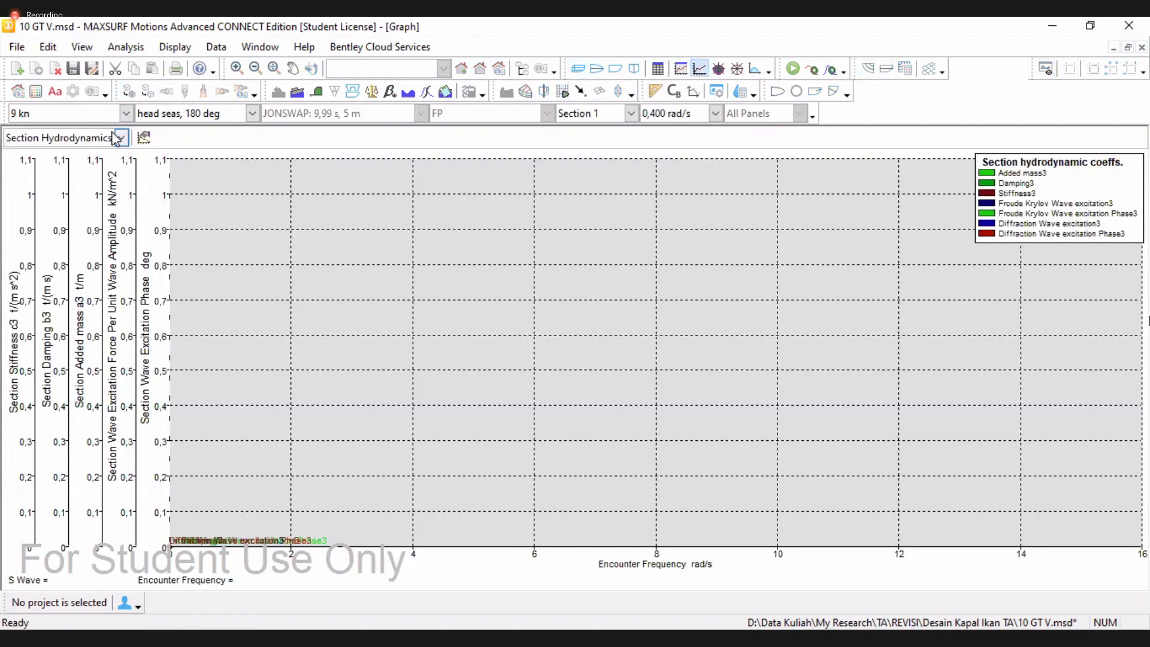
click(120, 138)
click(24, 154)
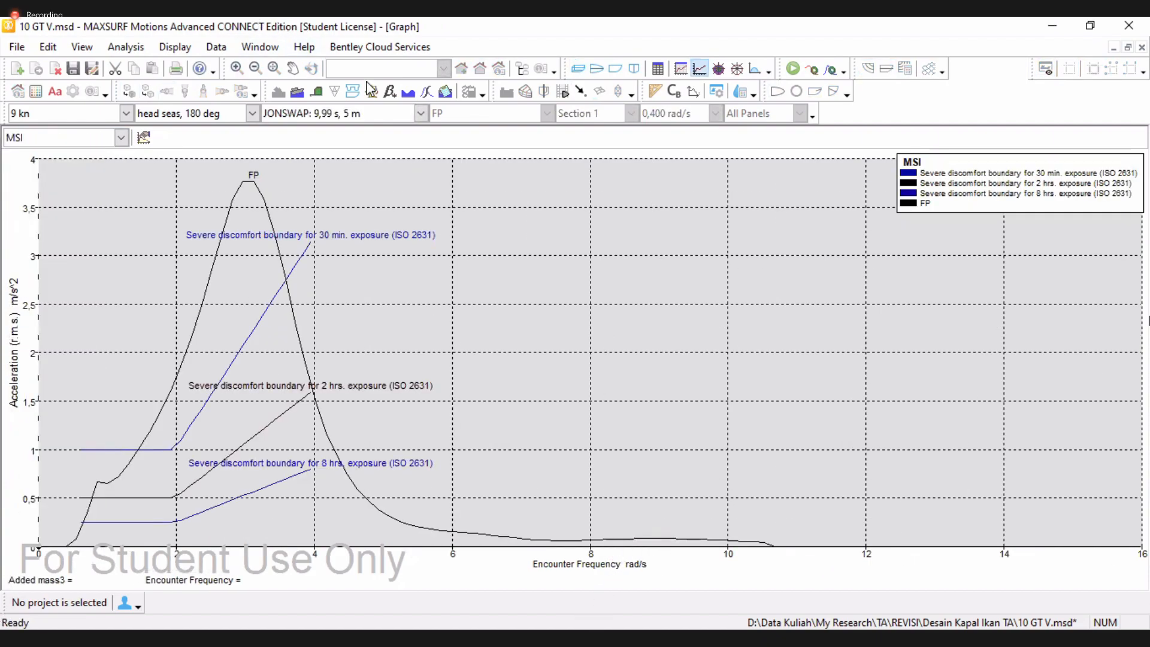
click(615, 68)
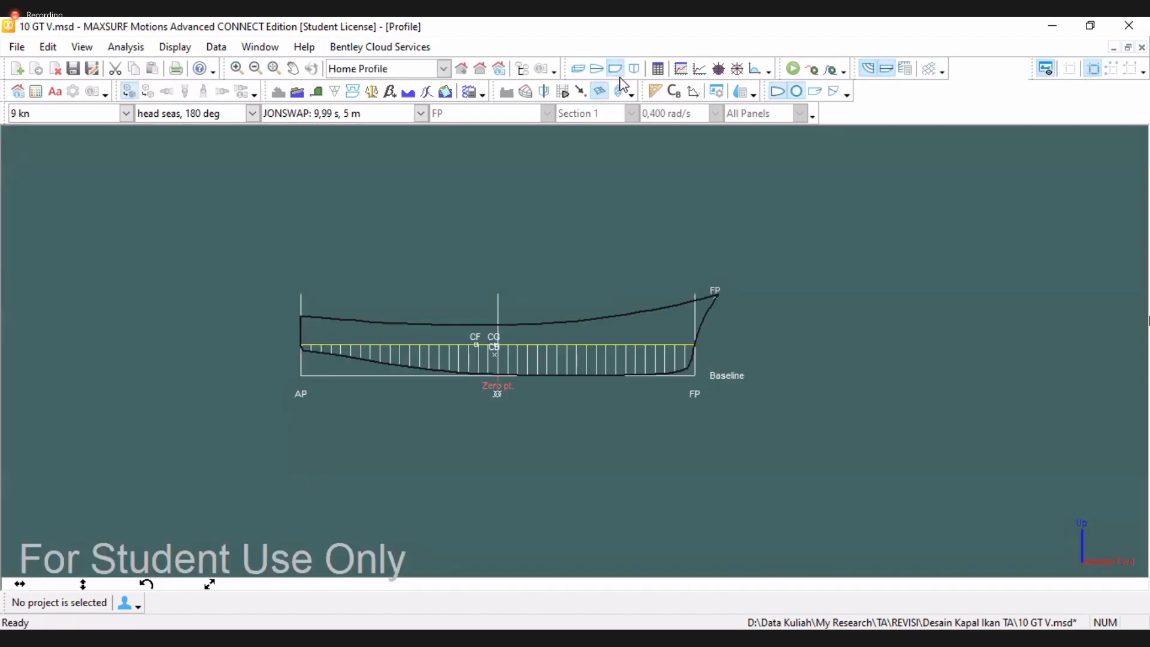